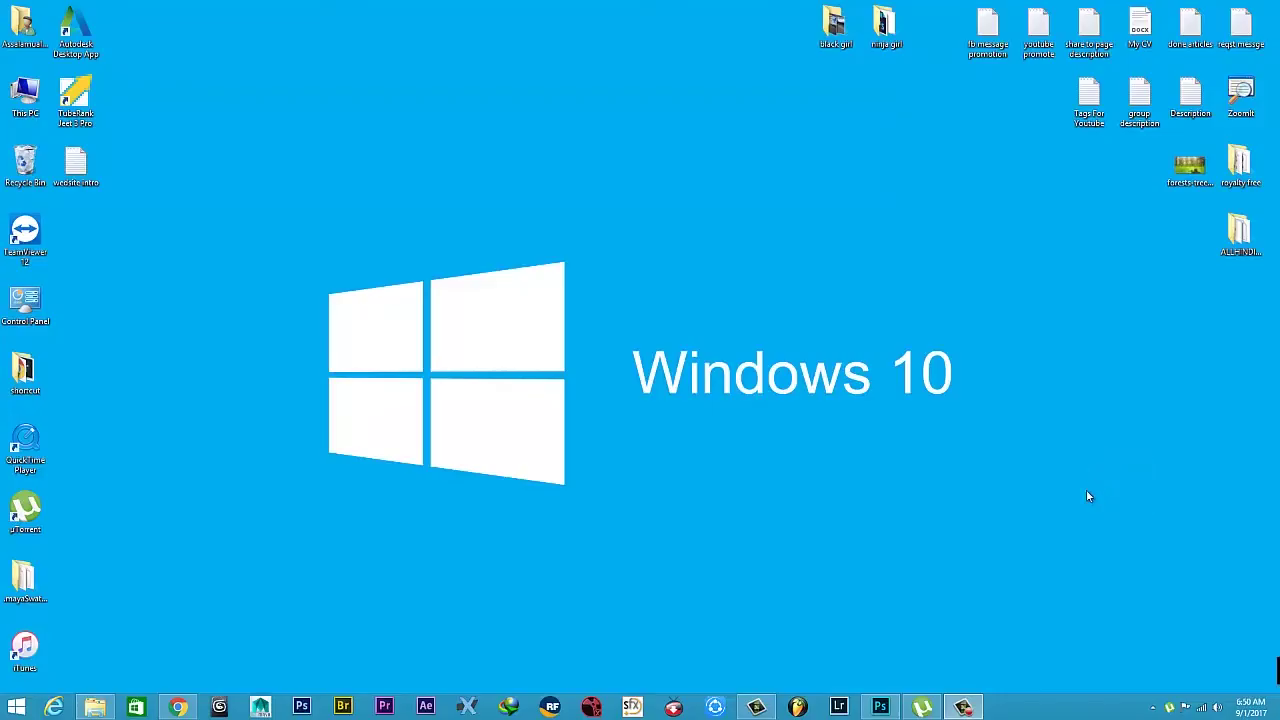
Bring Photoshop back up and show the desert road photo with the storm clouds.
left_click(880, 707)
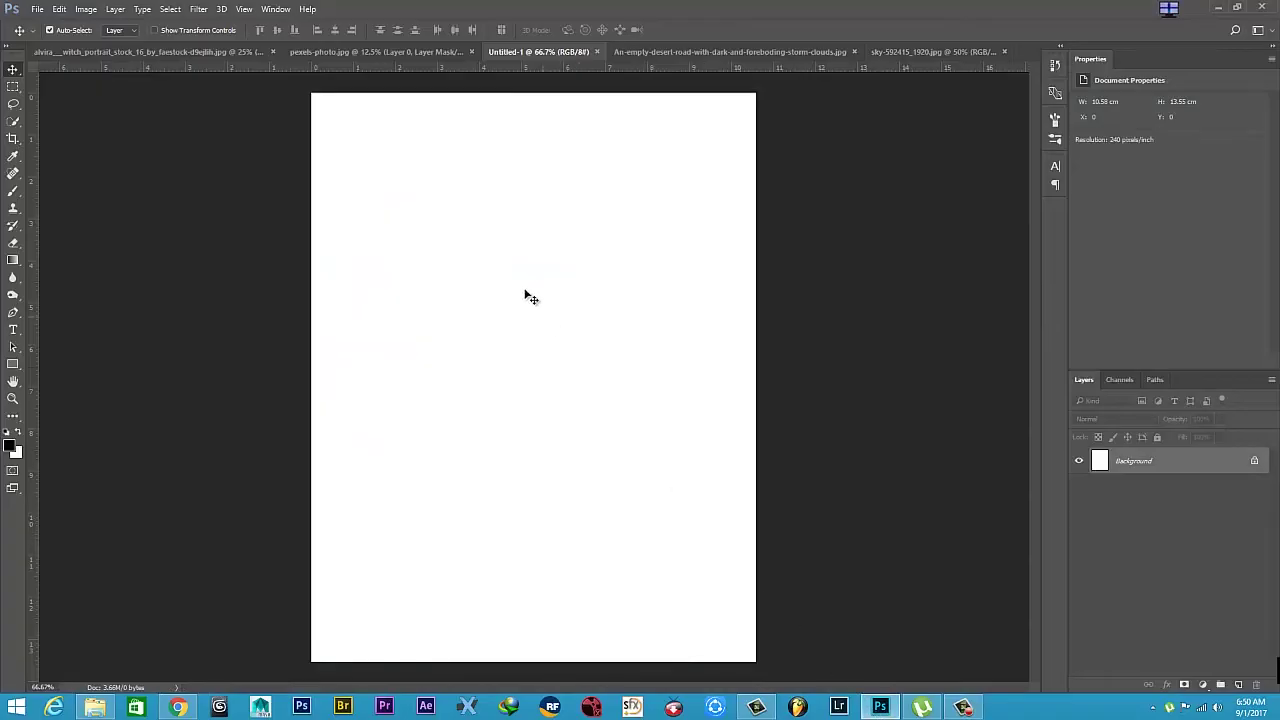
left_click(638, 51)
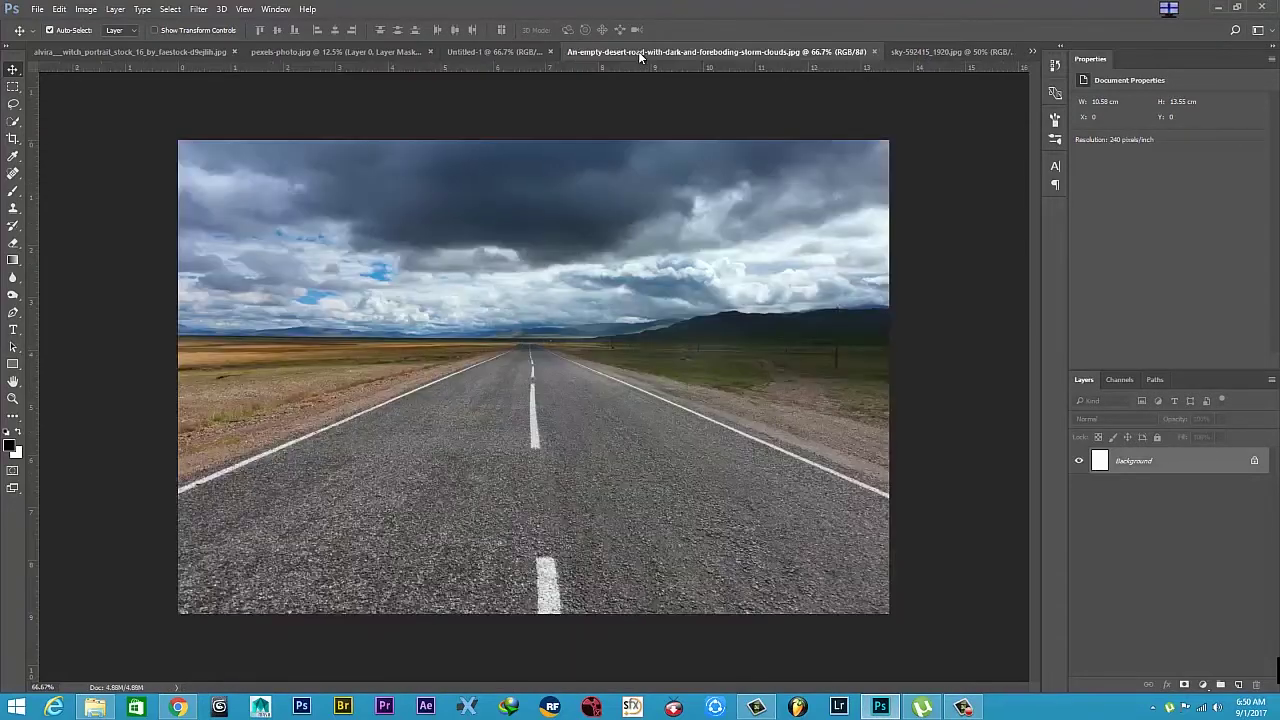
Unlock the road photo's Background layer and copy it into the Untitled-1 document.
double_click(1150, 462)
left_click(758, 225)
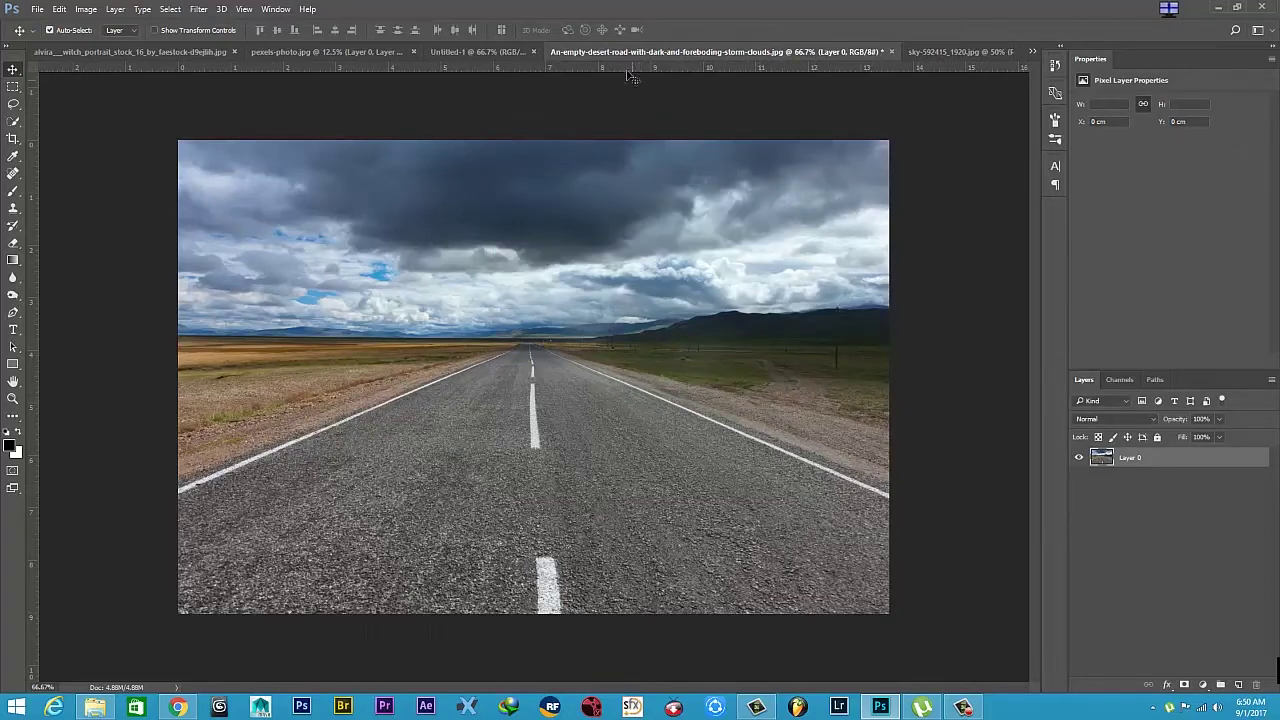
mouse_move(574, 400)
left_mouse_down()
mouse_move(494, 272)
mouse_move(509, 366)
left_mouse_up()
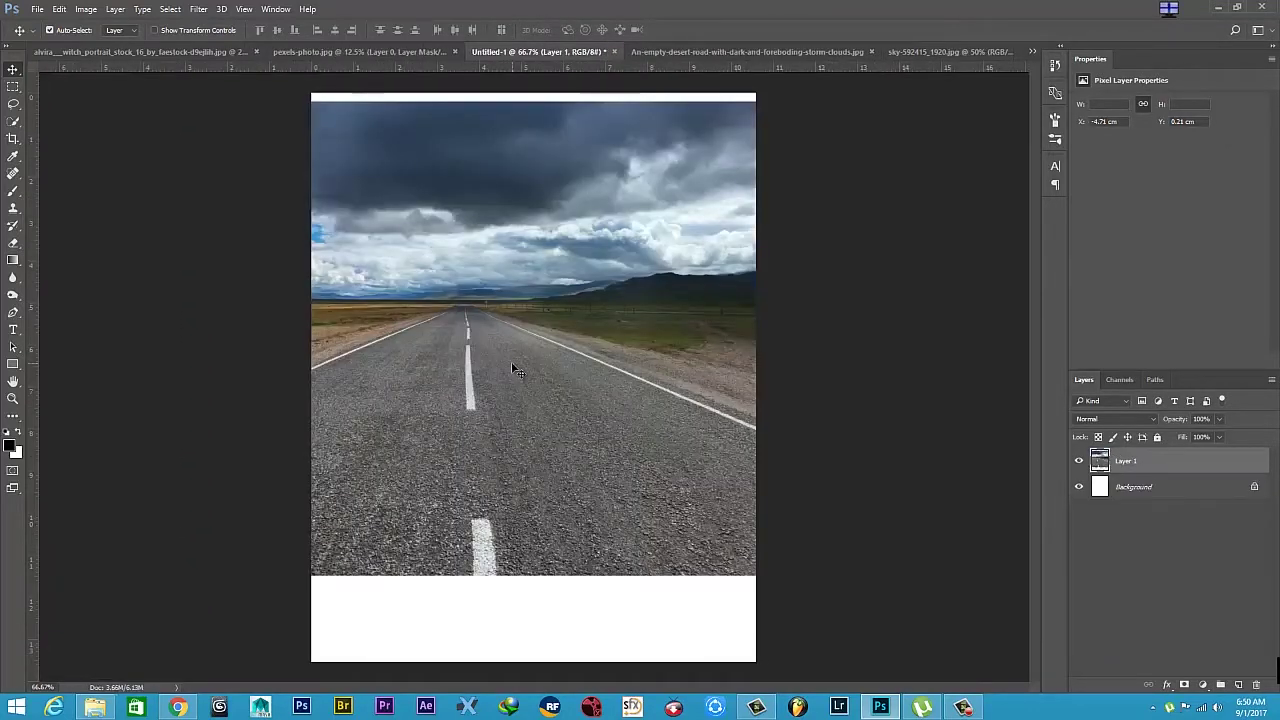
Scale the road photo to fill the lower canvas, then add a layer mask.
left_click(36, 9)
mouse_move(59, 9)
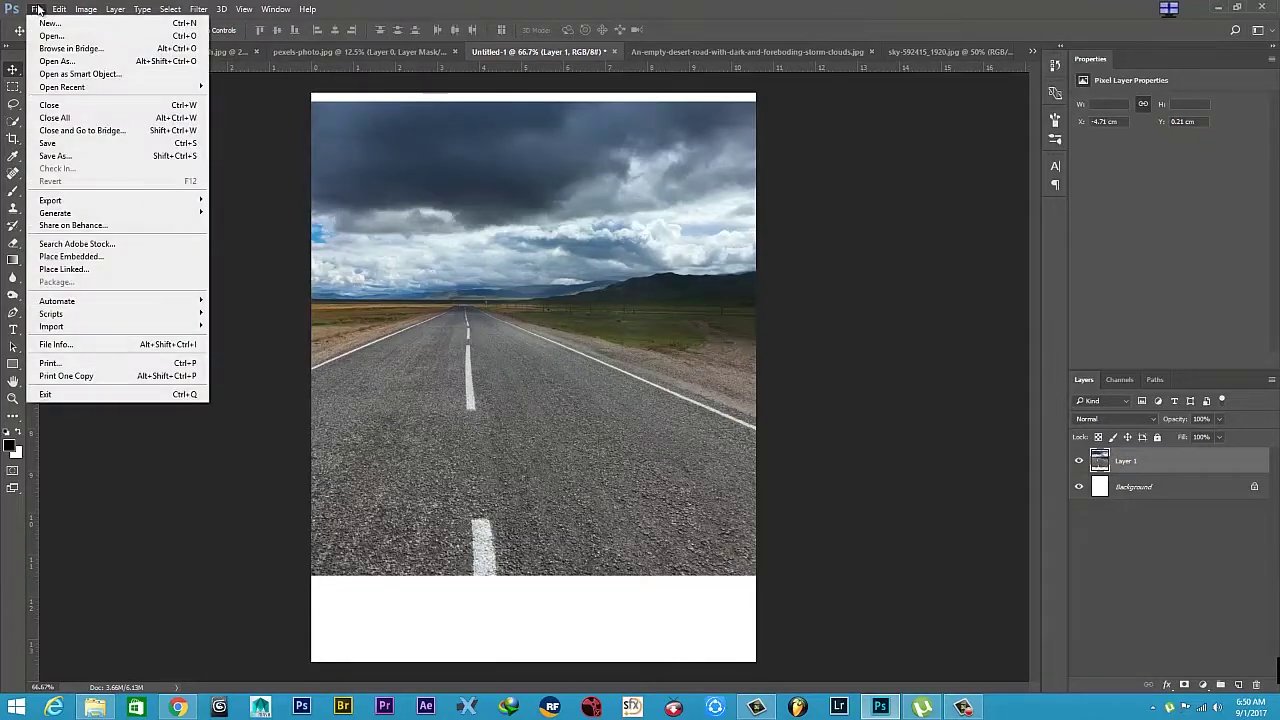
left_click(120, 281)
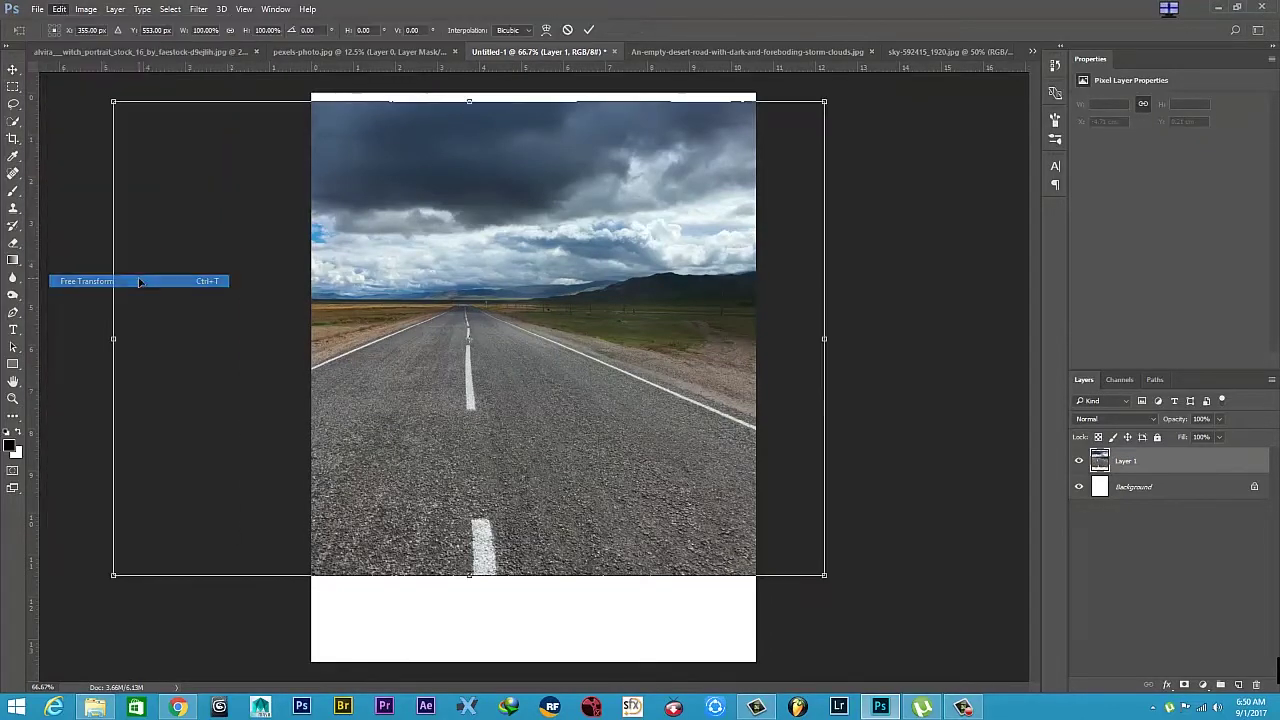
left_click_drag(826, 102, 640, 223)
mouse_move(547, 312)
left_mouse_down()
mouse_move(664, 326)
mouse_move(685, 399)
left_mouse_up()
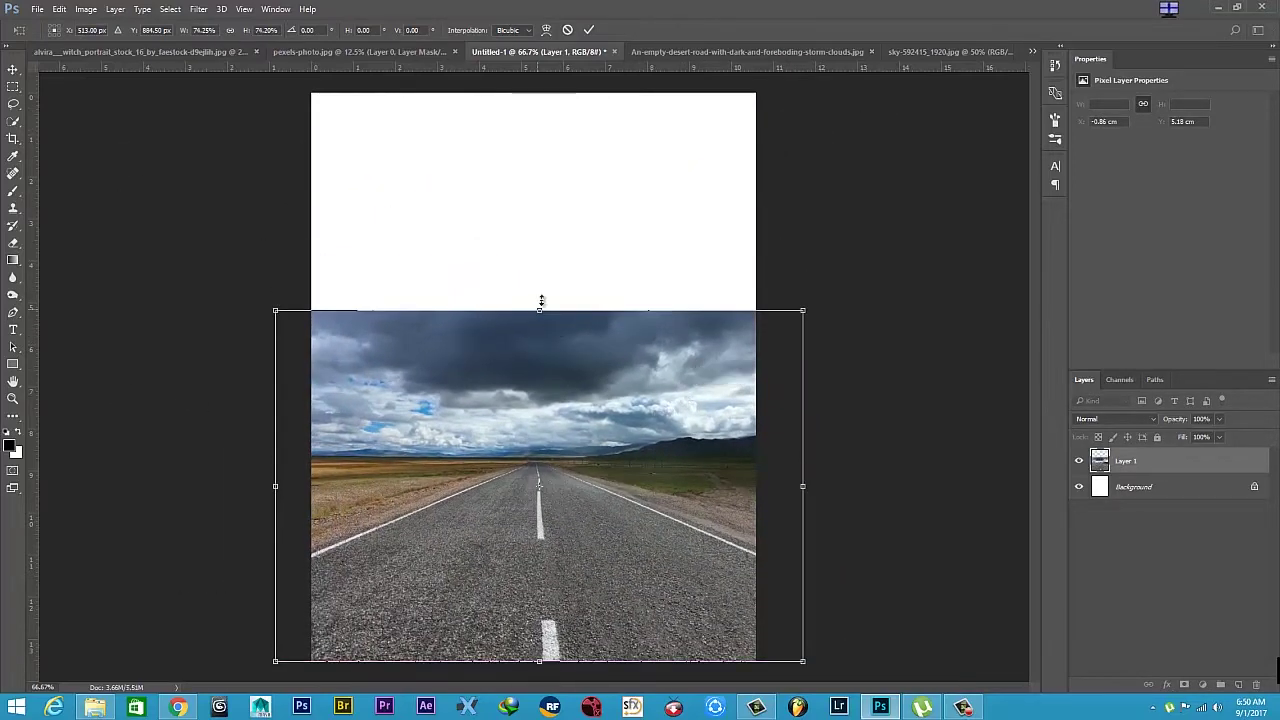
mouse_move(541, 300)
left_mouse_down()
mouse_move(549, 185)
mouse_move(540, 223)
left_mouse_up()
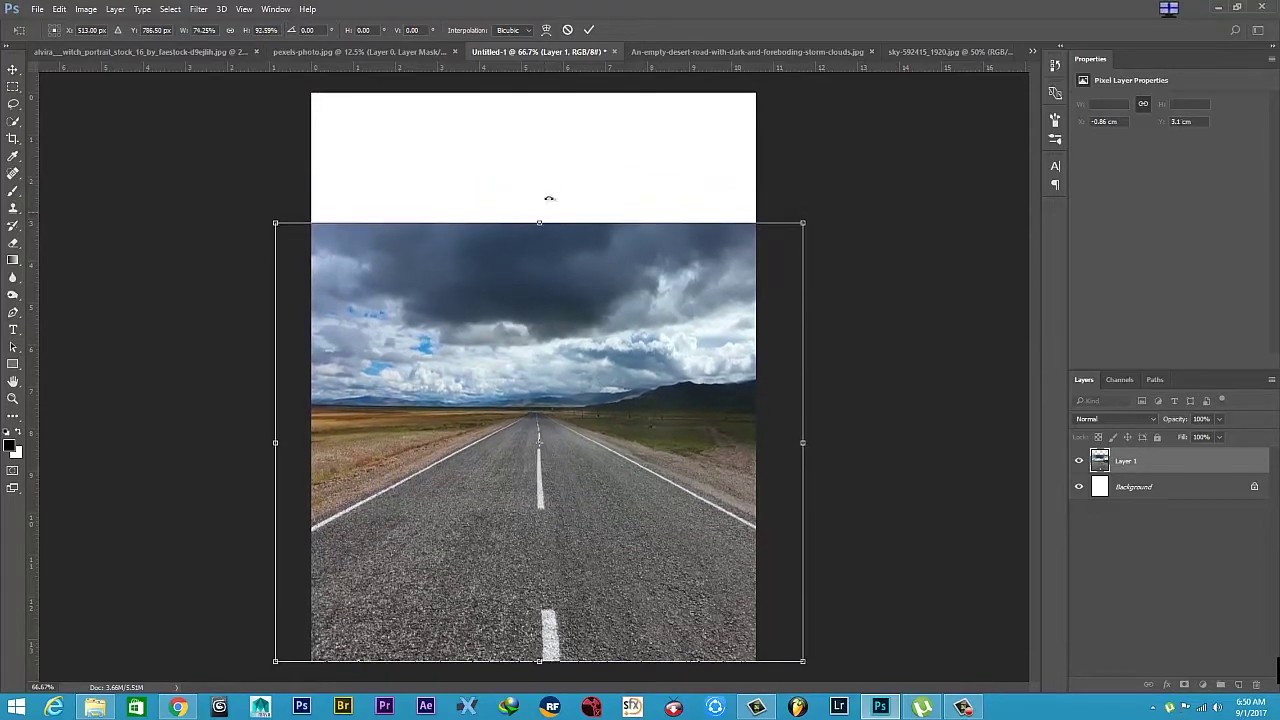
left_click(589, 32)
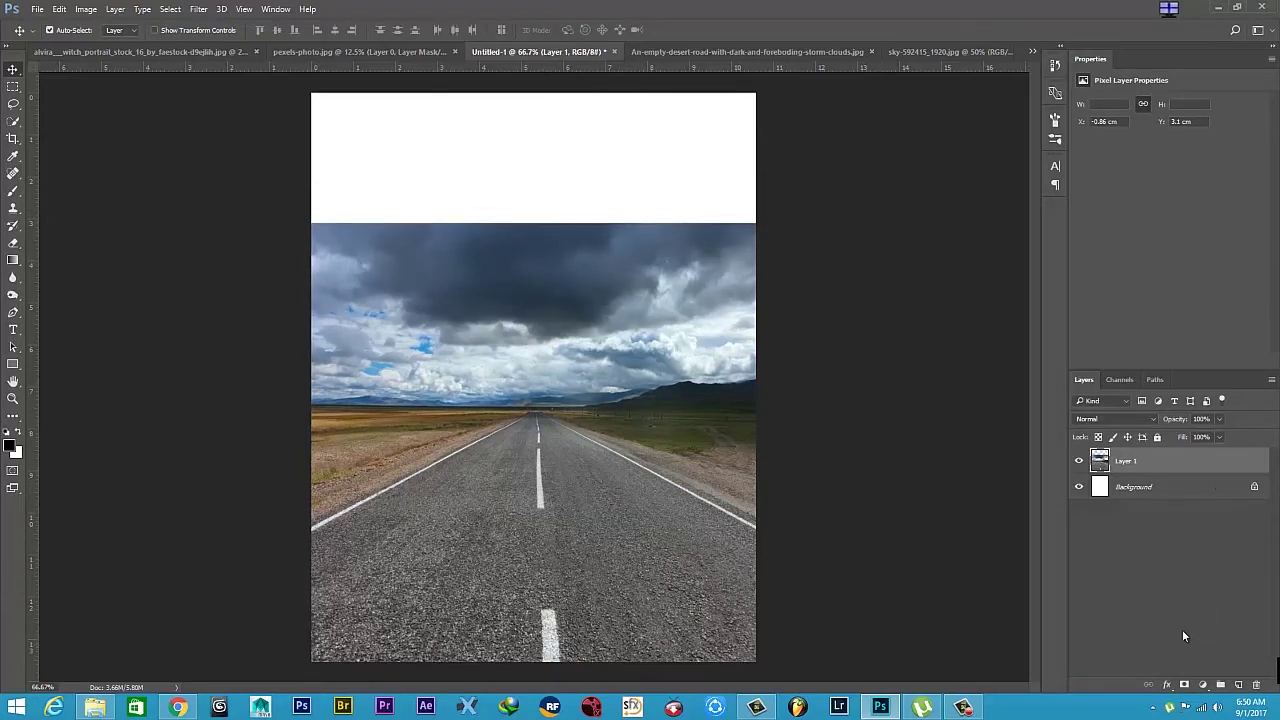
left_click(1185, 686)
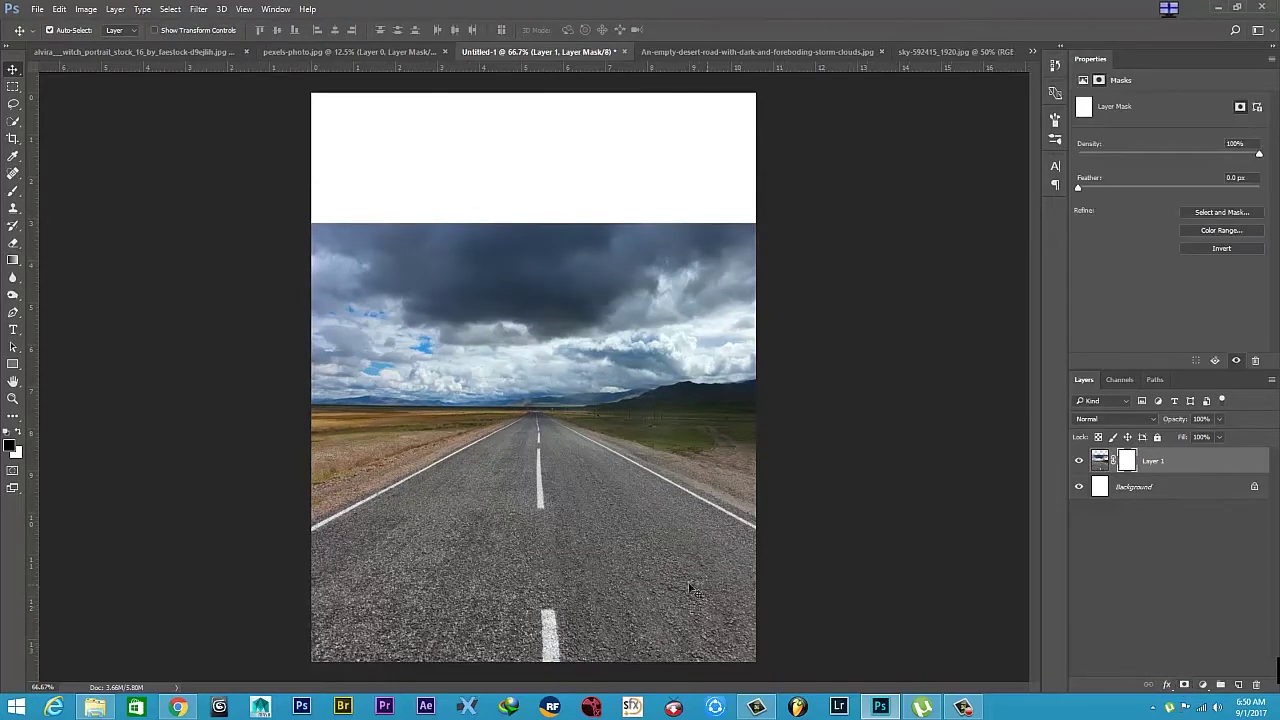
Set up the Brush Tool and paint black over the road photo's upper sky.
left_click(16, 196)
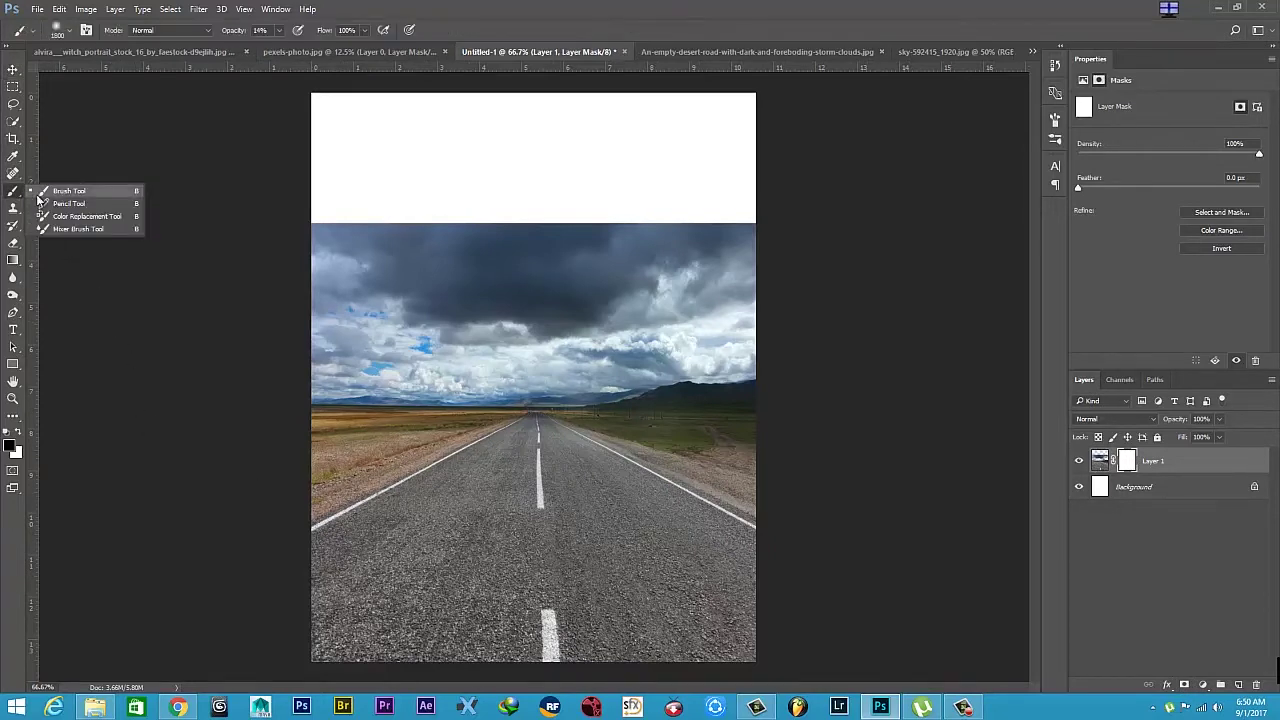
left_click(60, 194)
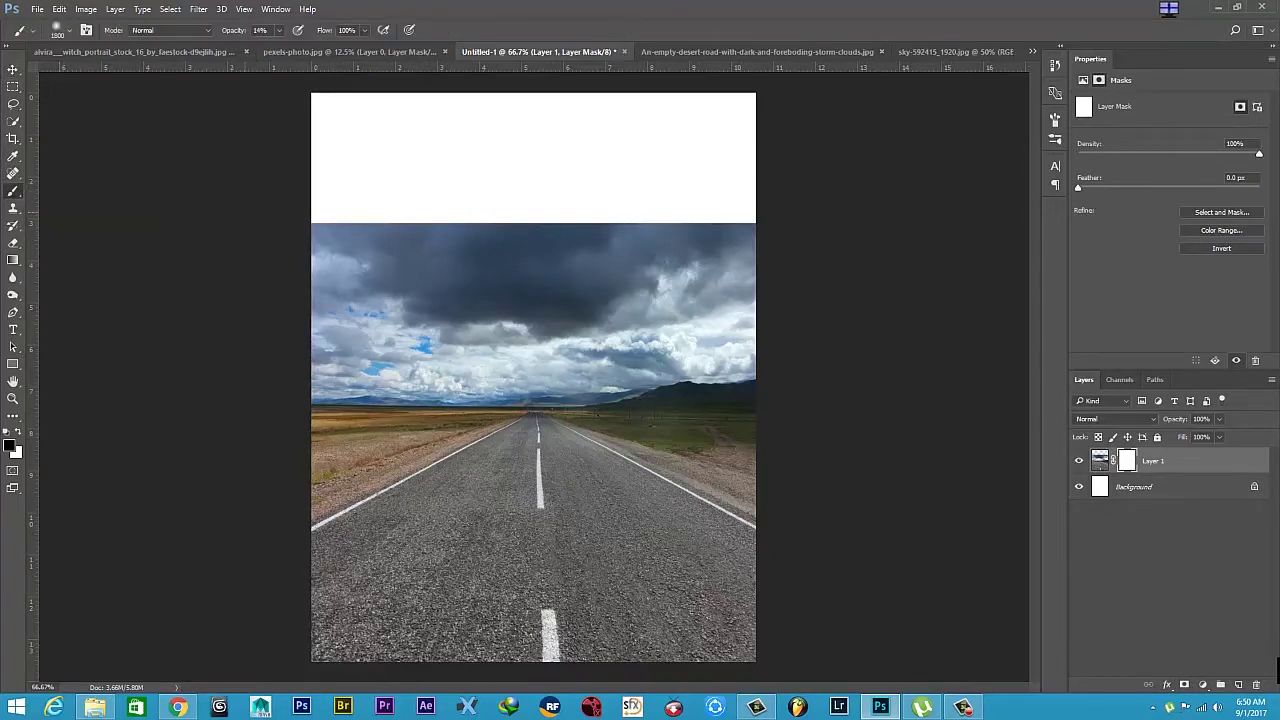
left_click(68, 32)
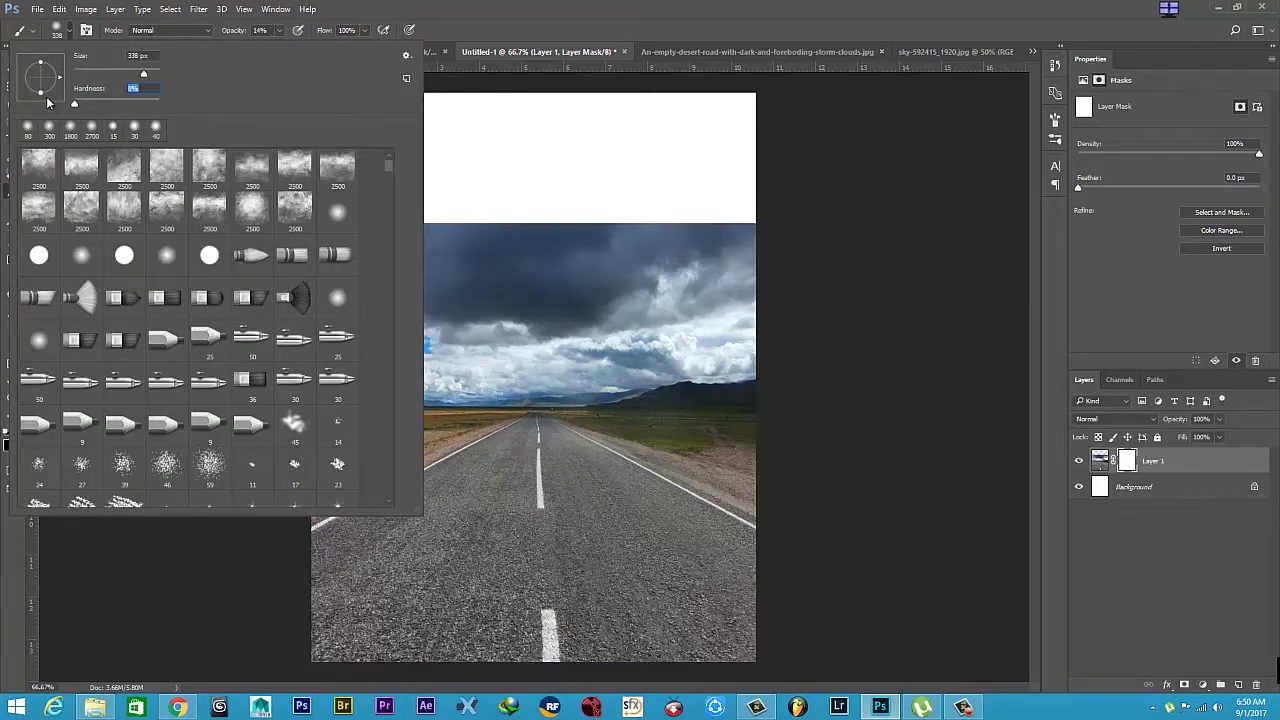
key("Return")
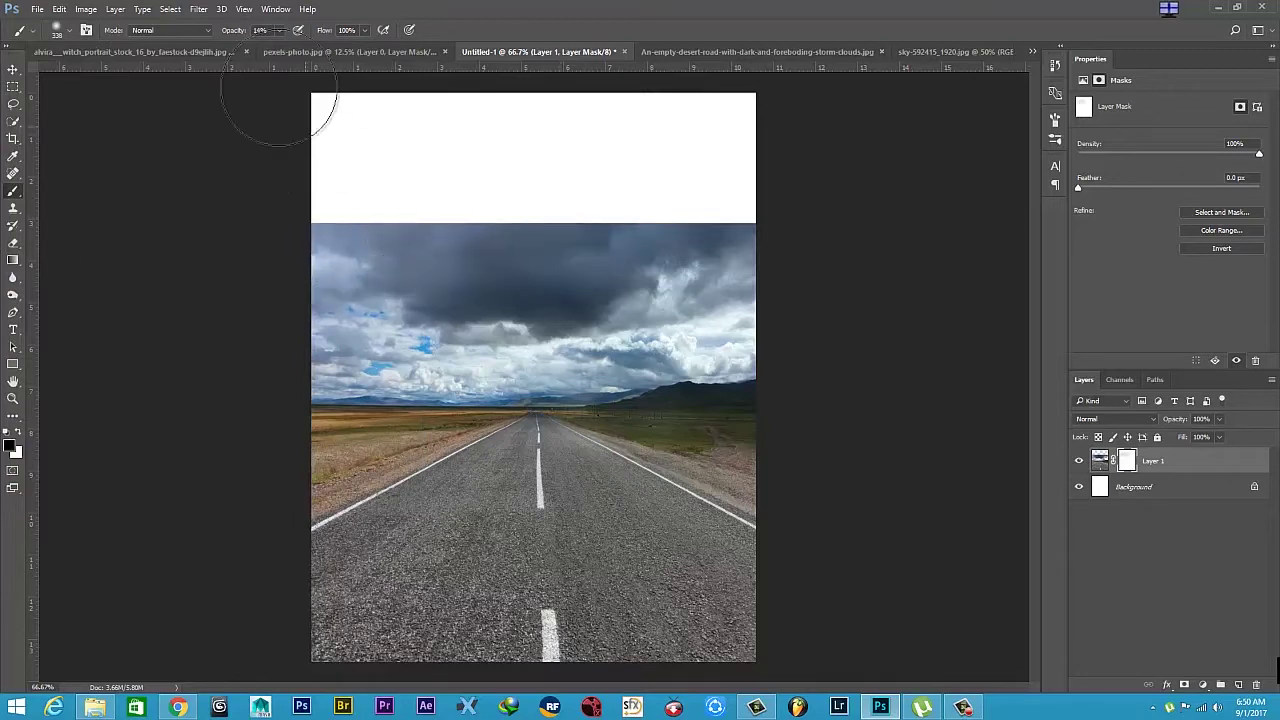
left_click(279, 33)
mouse_move(443, 214)
left_mouse_down()
mouse_move(480, 229)
mouse_move(286, 263)
mouse_move(460, 286)
mouse_move(640, 223)
mouse_move(523, 283)
mouse_move(406, 291)
mouse_move(279, 237)
left_mouse_up()
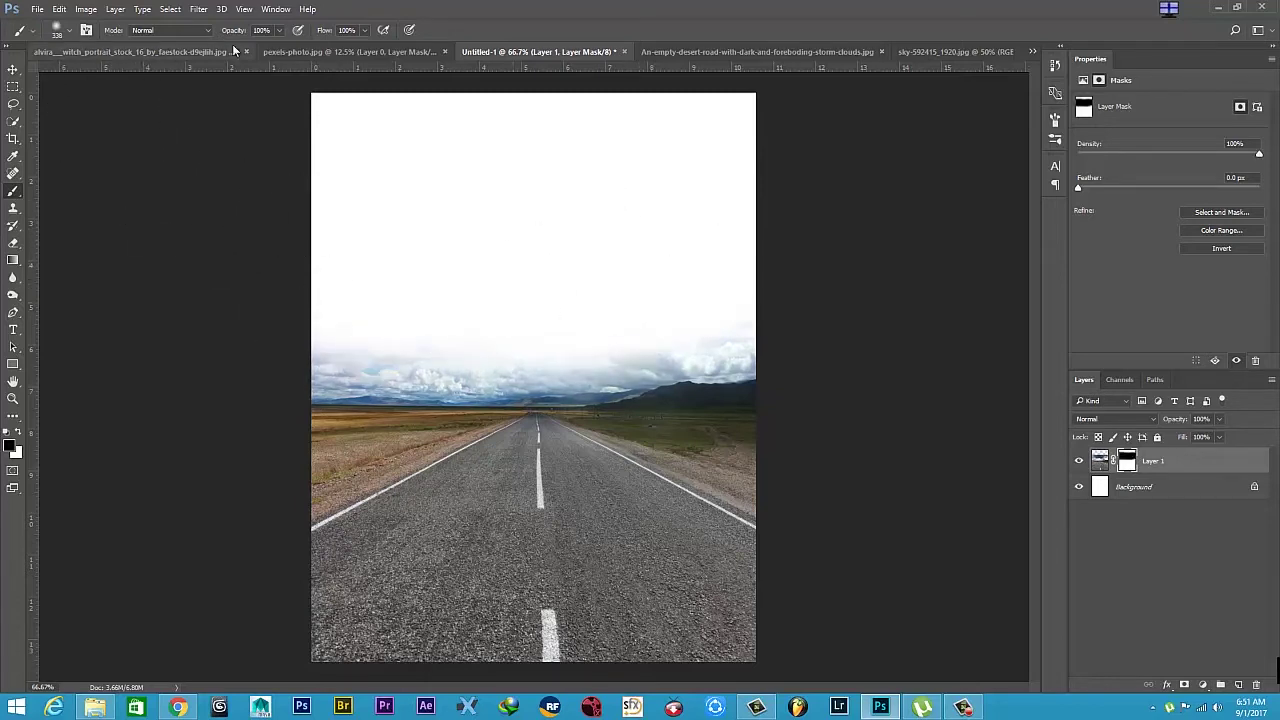
Harden the brush and paint away the cloud band above the horizon.
left_click(69, 33)
left_click_drag(117, 102, 319, 61)
key("Return")
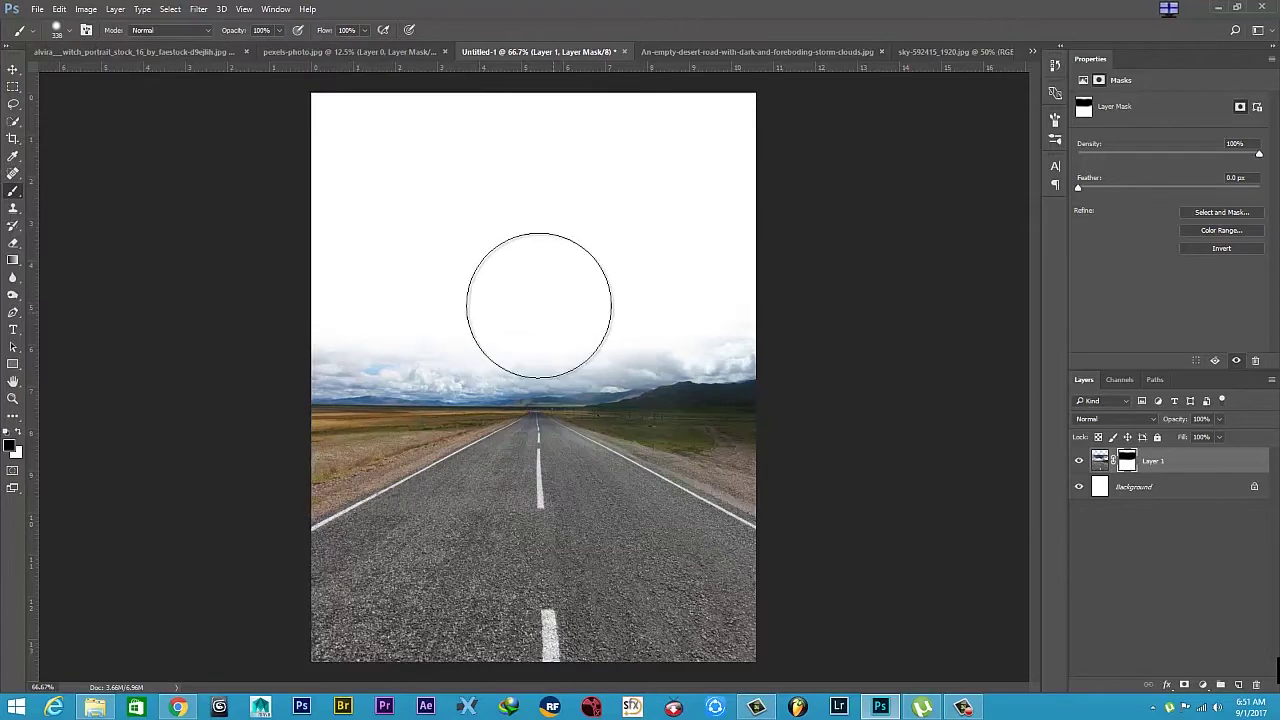
left_click(69, 31)
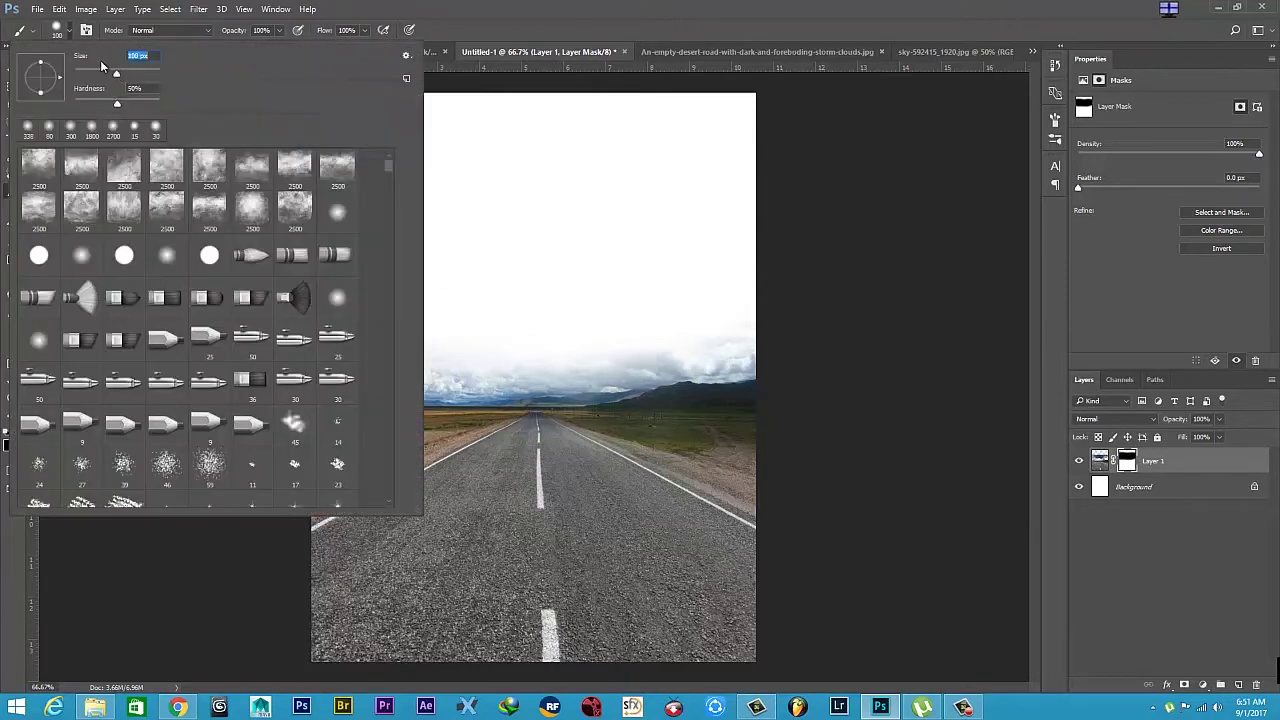
key("Return")
mouse_move(765, 362)
left_mouse_down()
mouse_move(286, 371)
mouse_move(754, 374)
mouse_move(631, 377)
left_mouse_up()
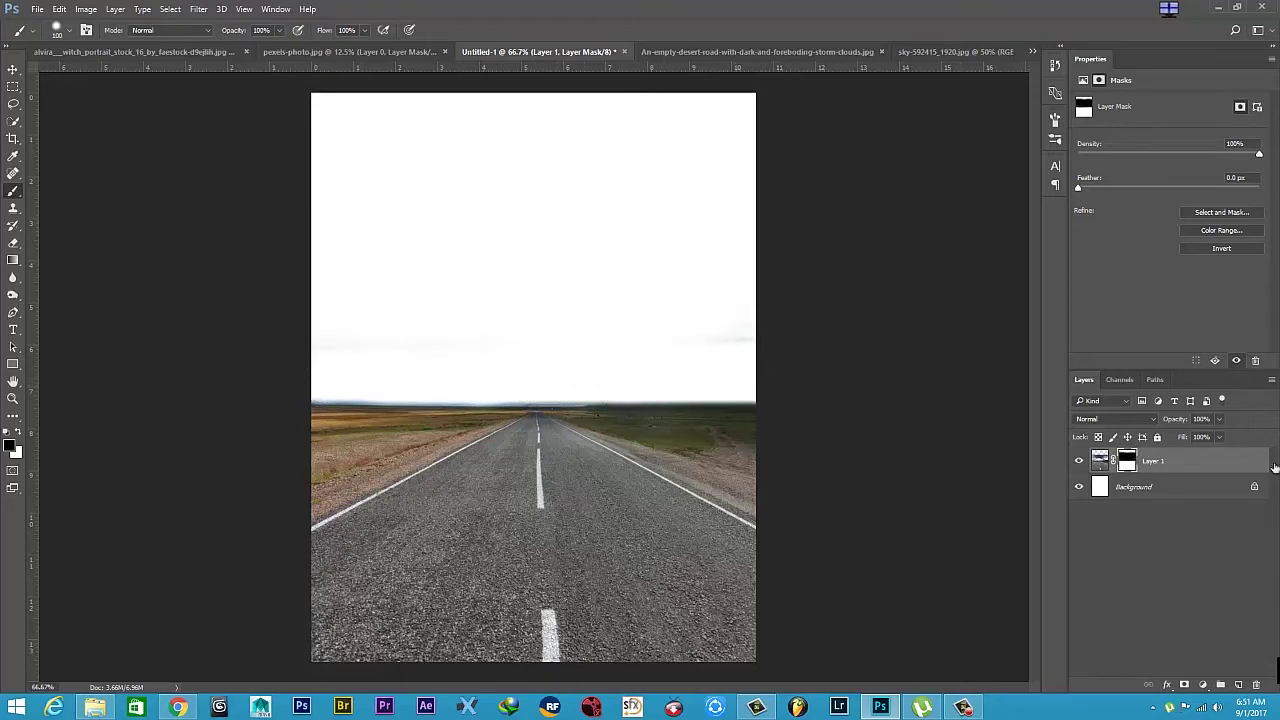
left_click(12, 69)
Switch between the open documents until the city skyline photo is showing.
left_click(716, 51)
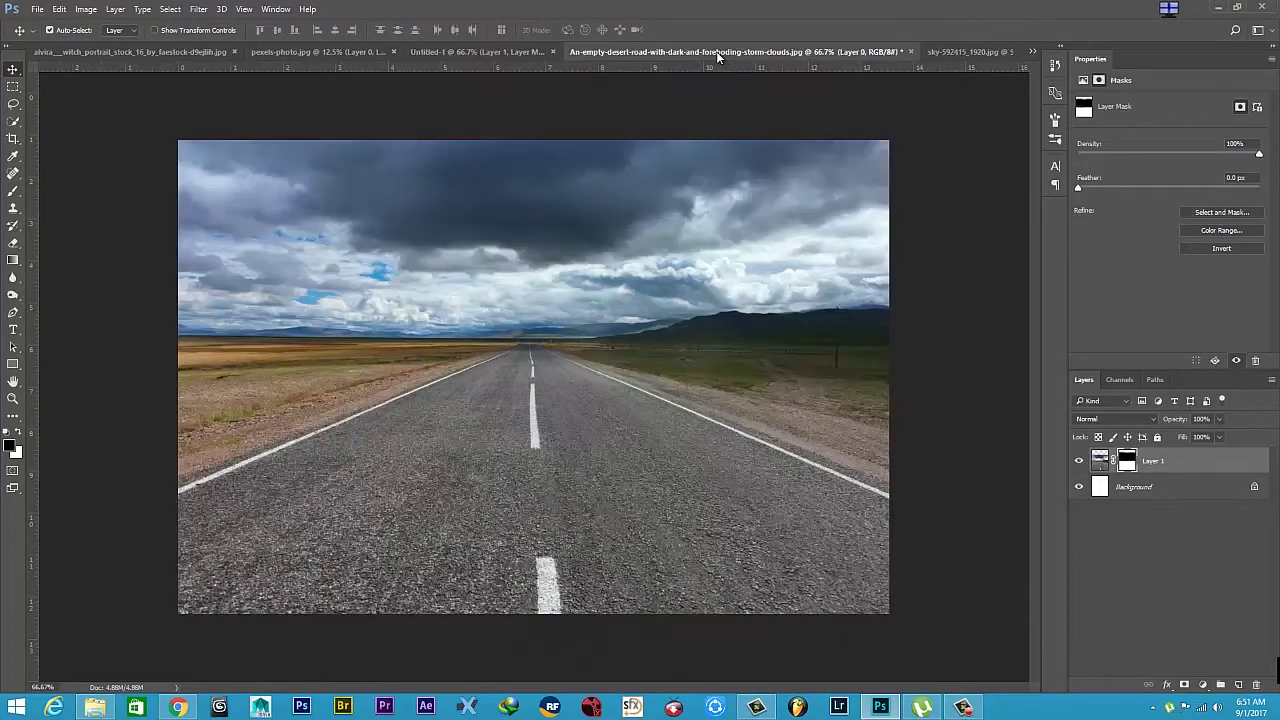
left_click(970, 51)
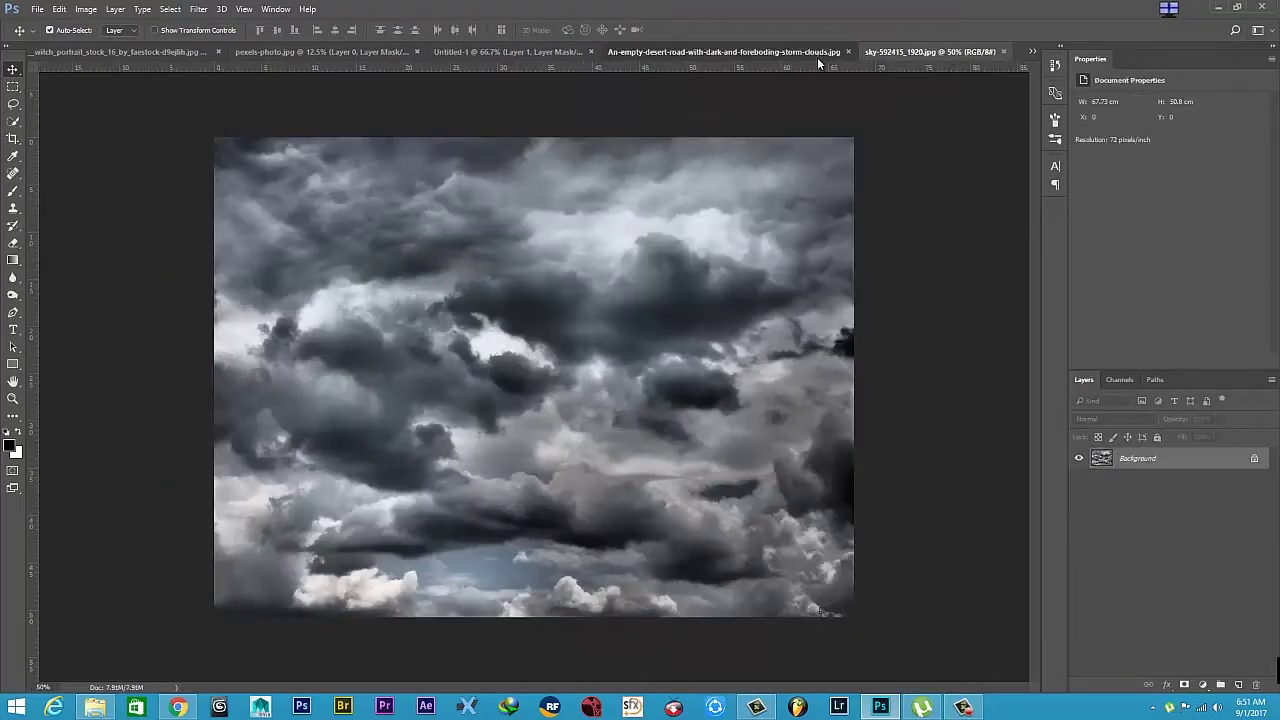
left_click(817, 56)
left_click(481, 56)
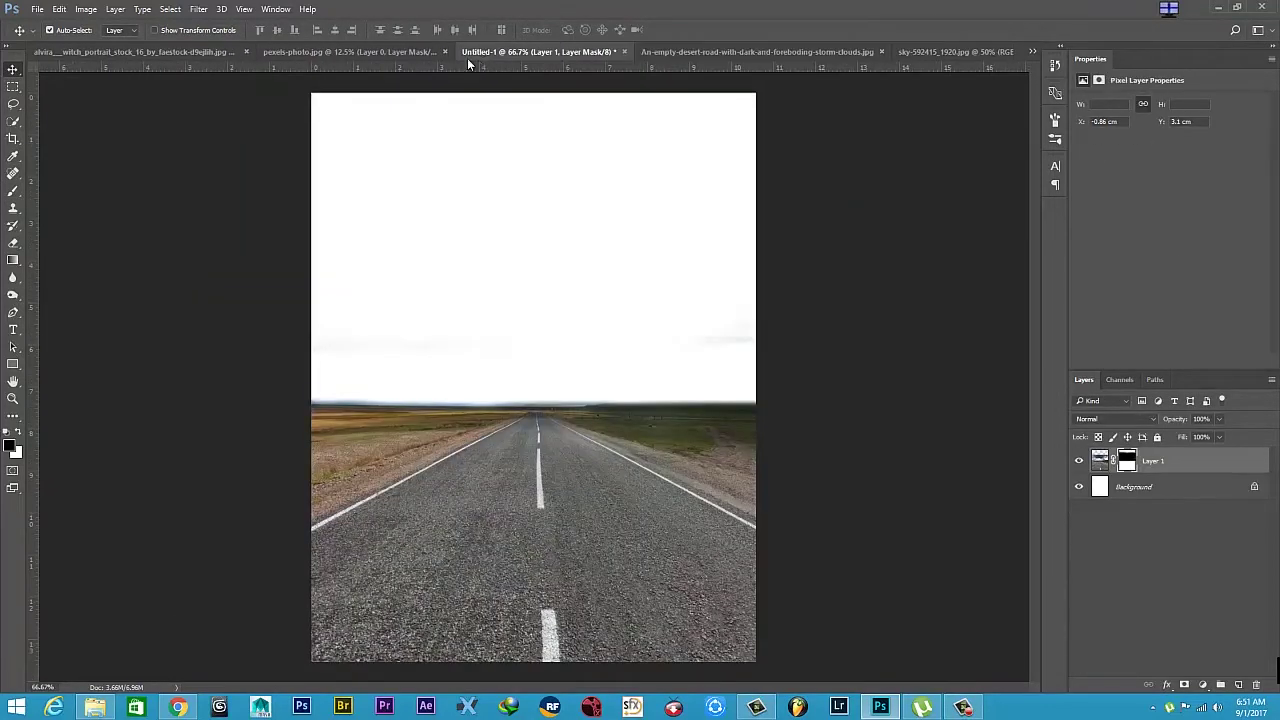
left_click(312, 57)
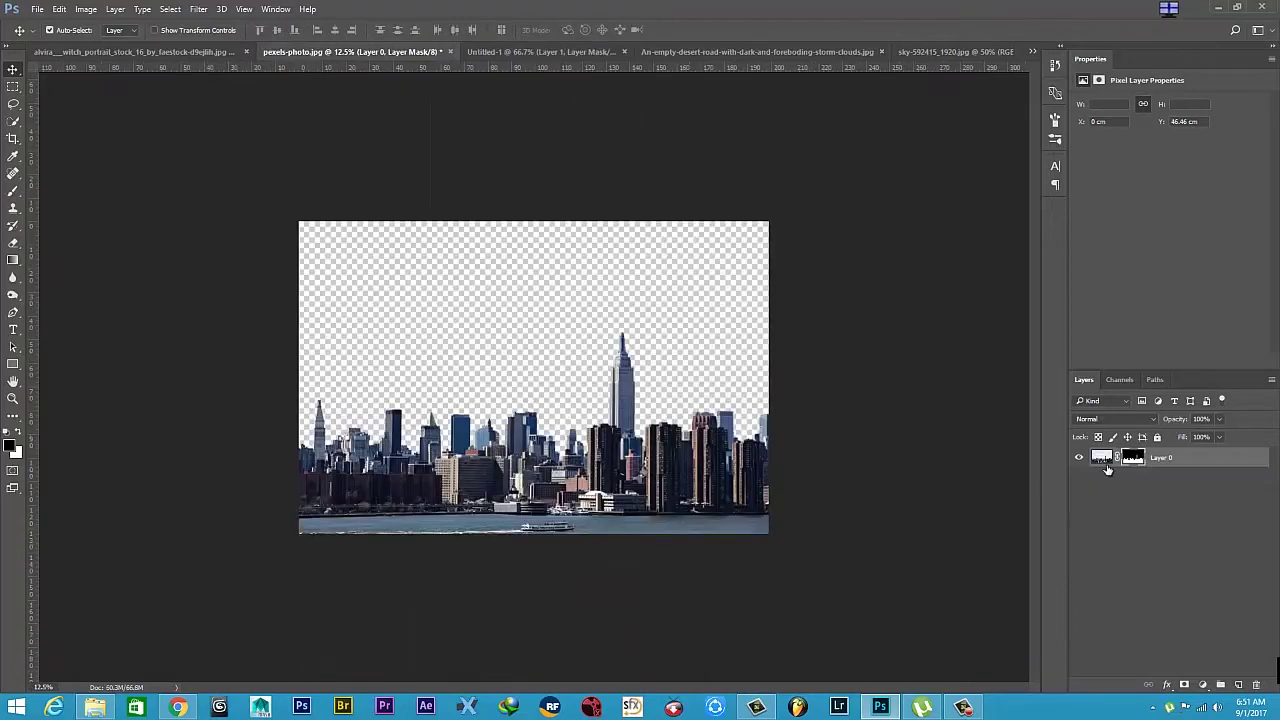
Disable and re-enable the skyline's layer mask, then copy the skyline into the road composite.
left_click(1133, 457)
right_click(1135, 456)
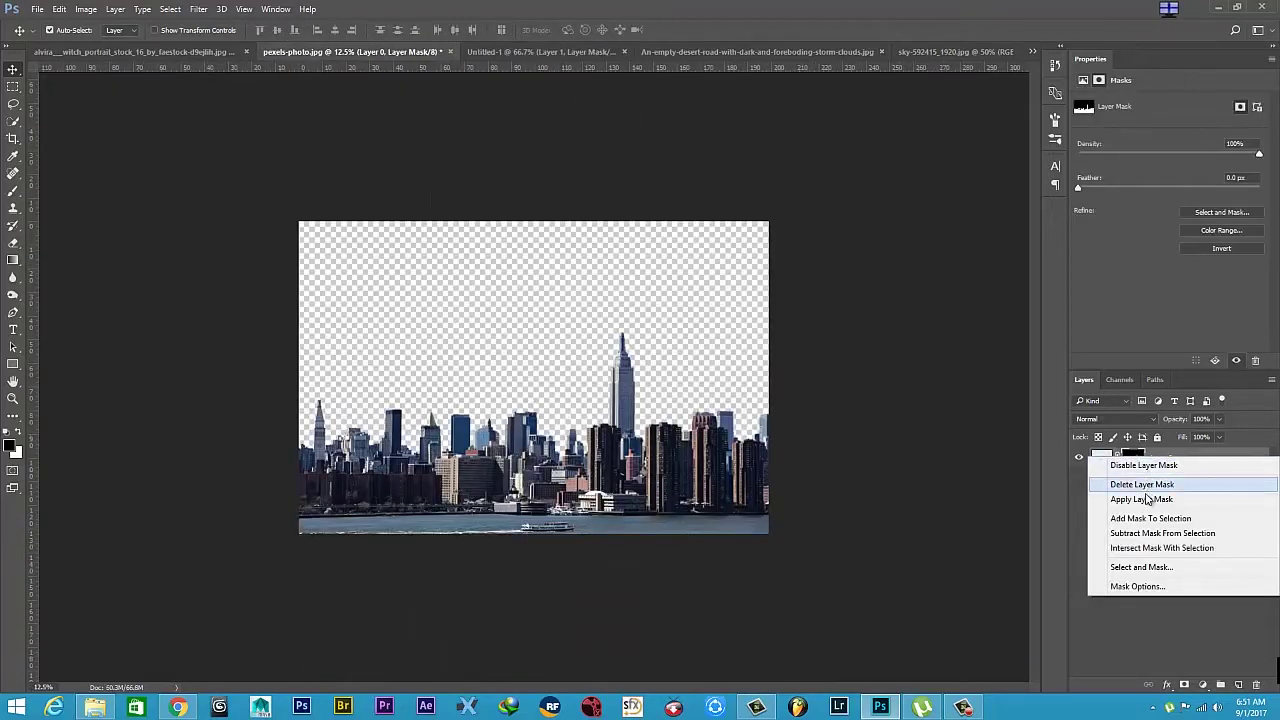
left_click(1137, 466)
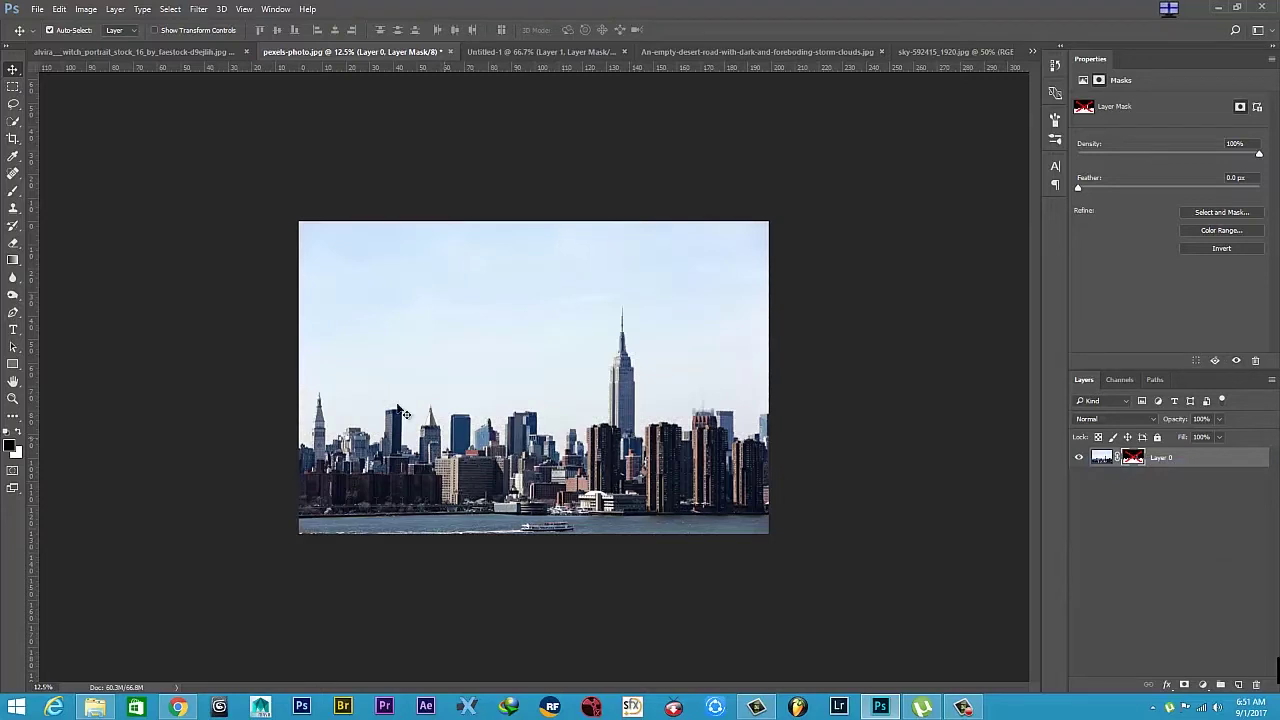
right_click(1146, 465)
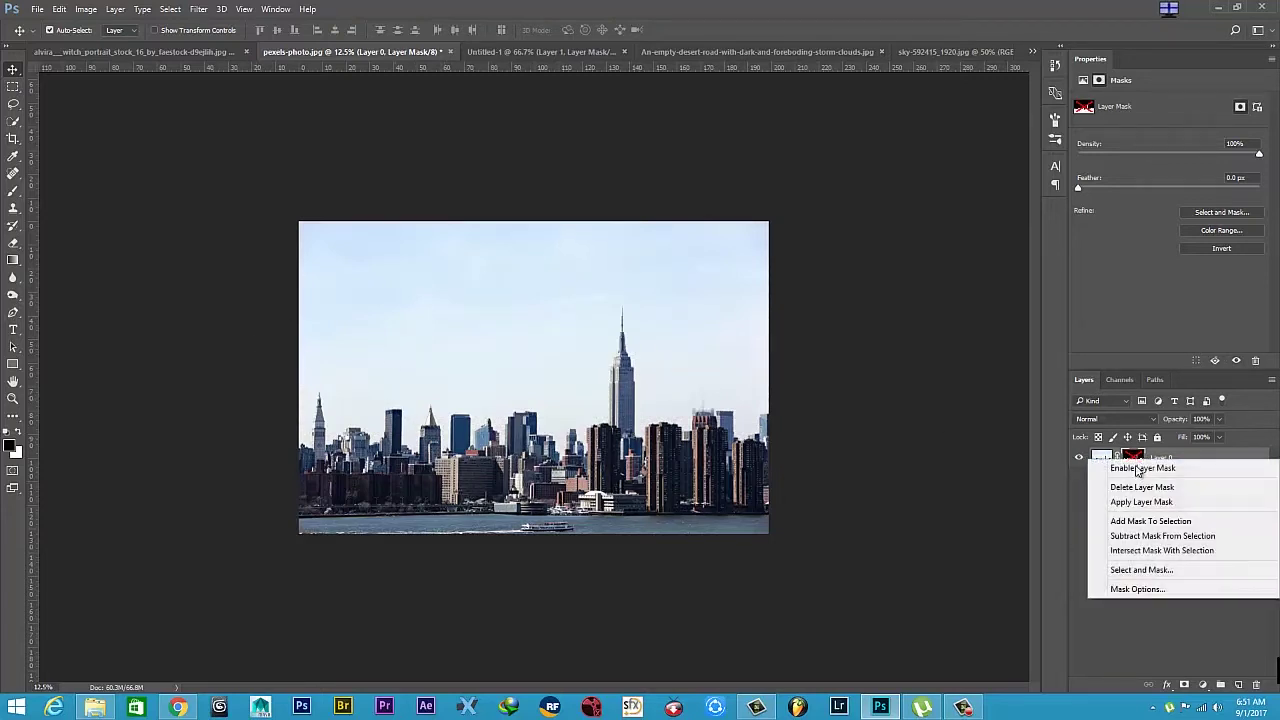
left_click(1140, 470)
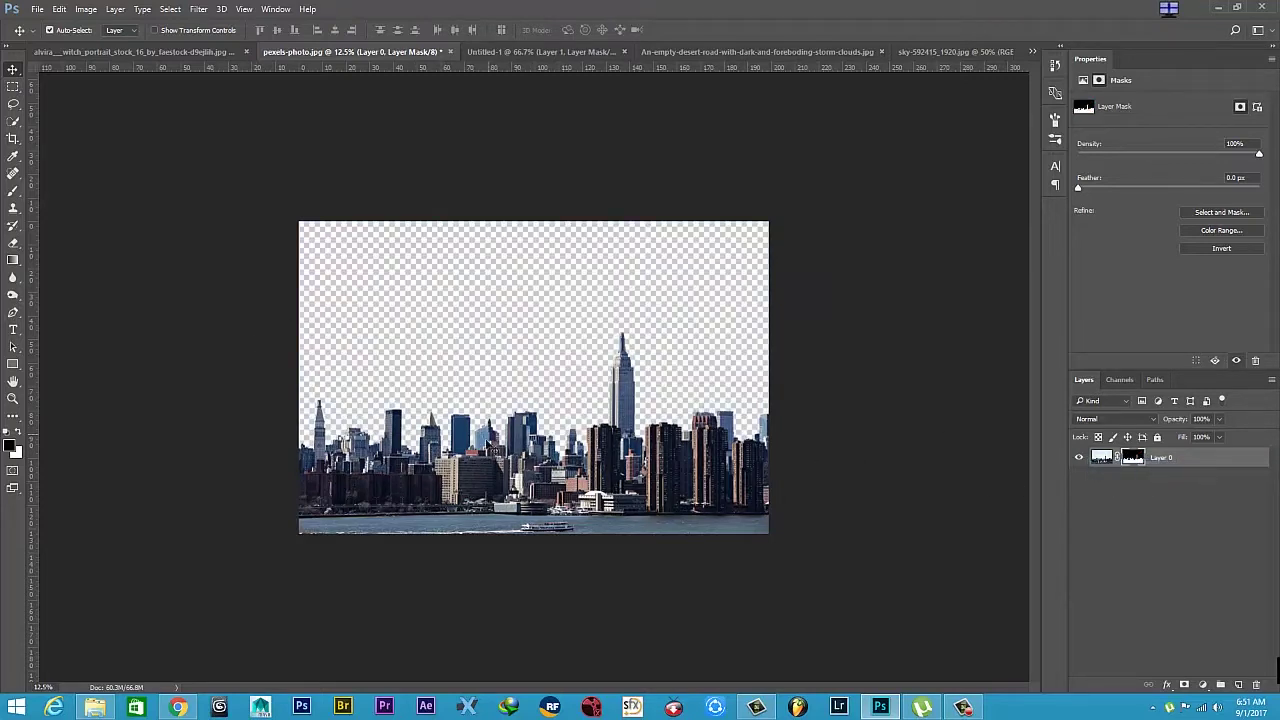
mouse_move(490, 476)
left_mouse_down()
mouse_move(557, 280)
mouse_move(558, 306)
left_mouse_up()
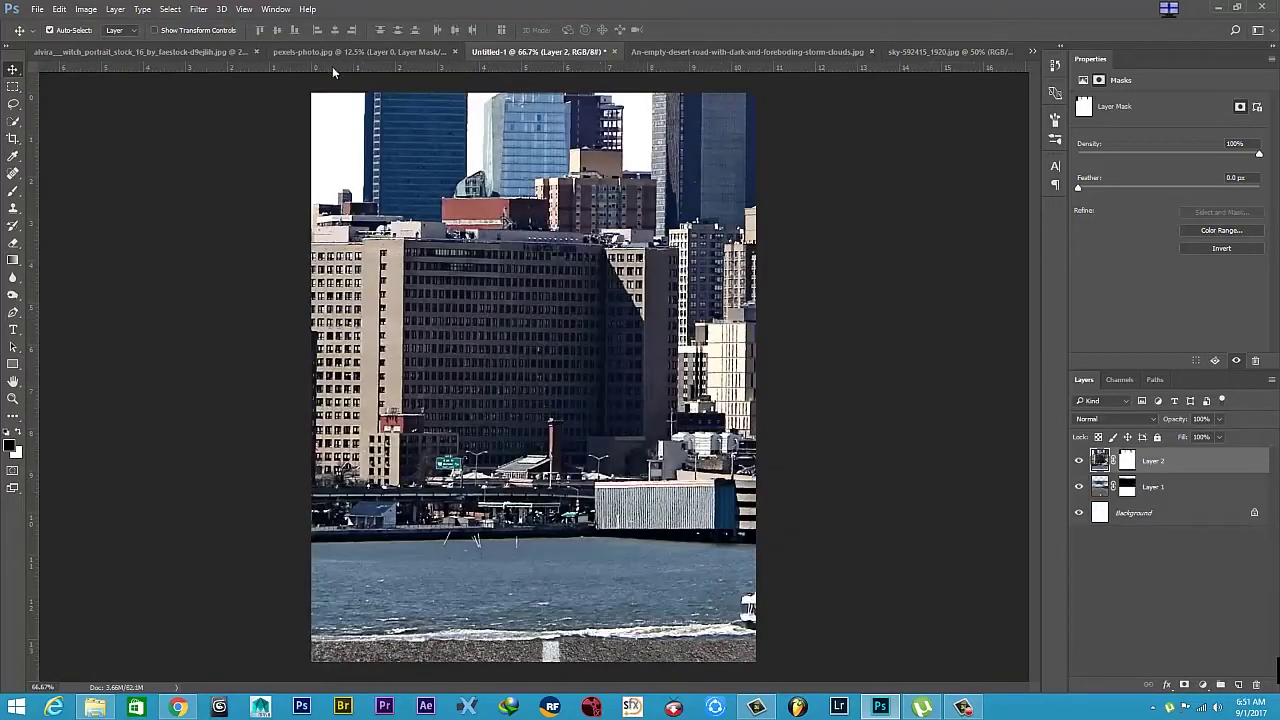
Free Transform the city skyline, shrinking it and moving it toward the road's horizon.
left_click(57, 9)
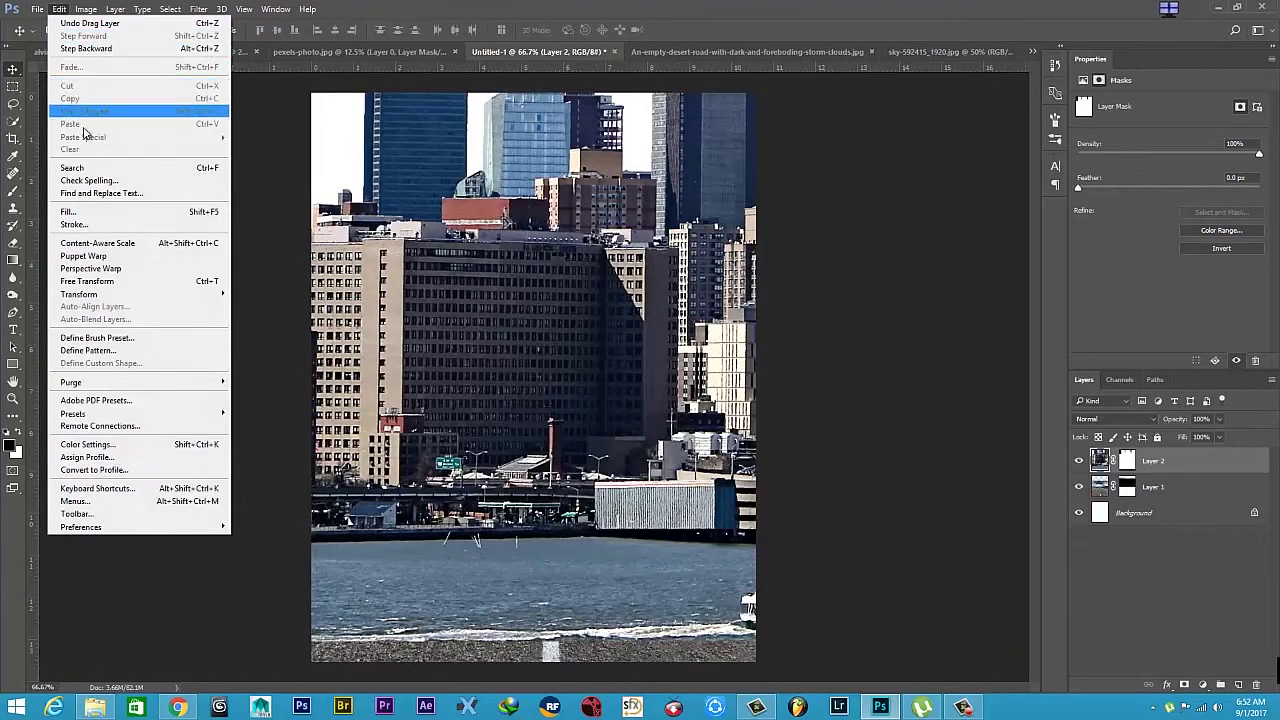
left_click(120, 281)
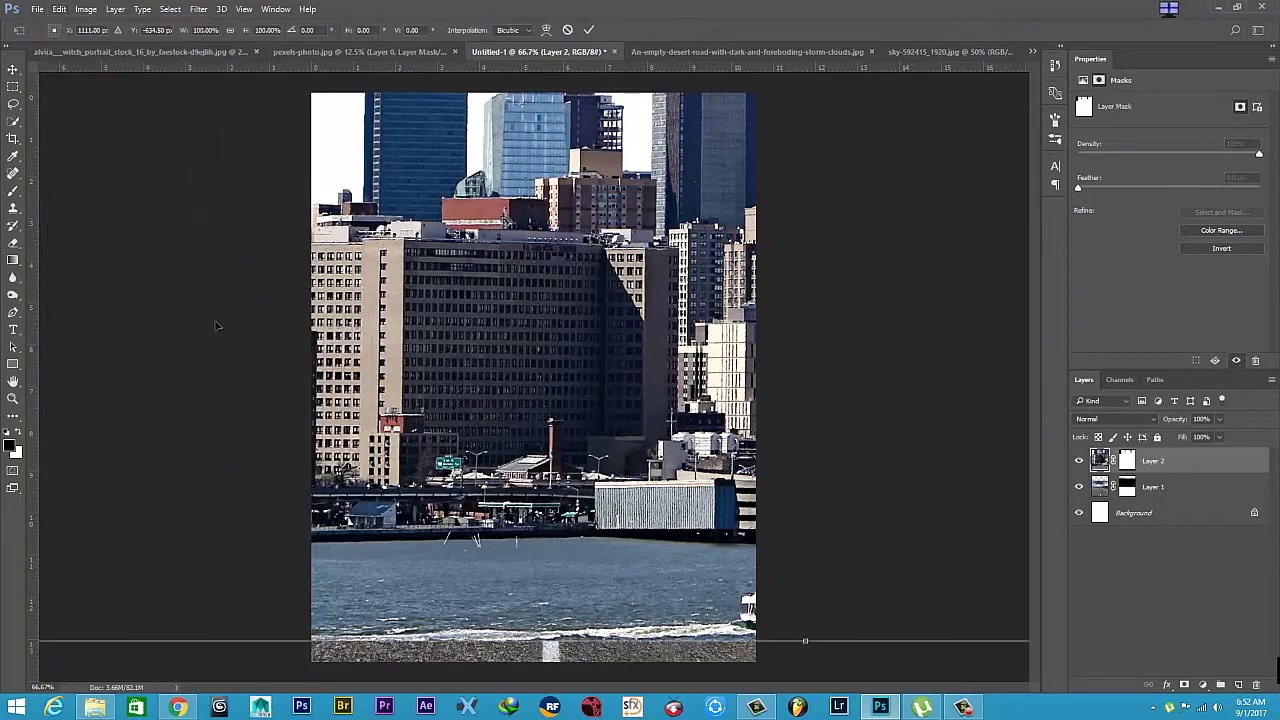
key("ctrl+minus")
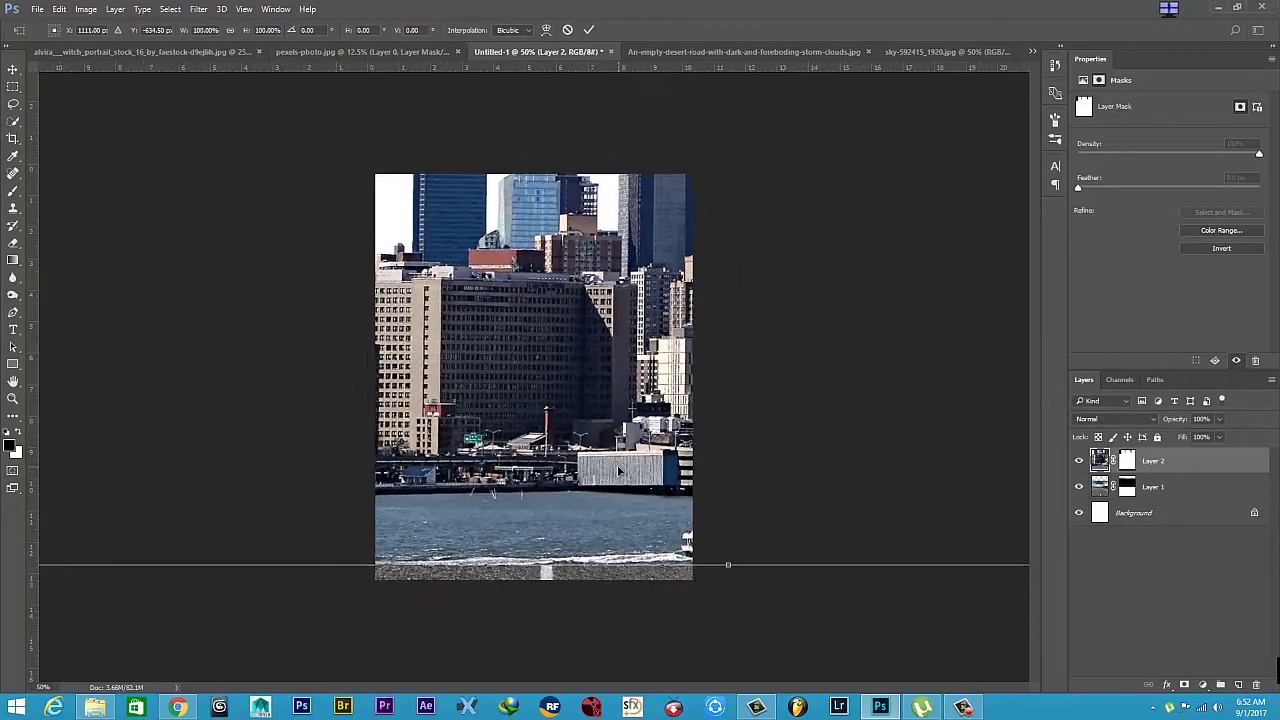
key("ctrl+minus")
key("ctrl+minus")
key("ctrl+minus")
key("ctrl+minus")
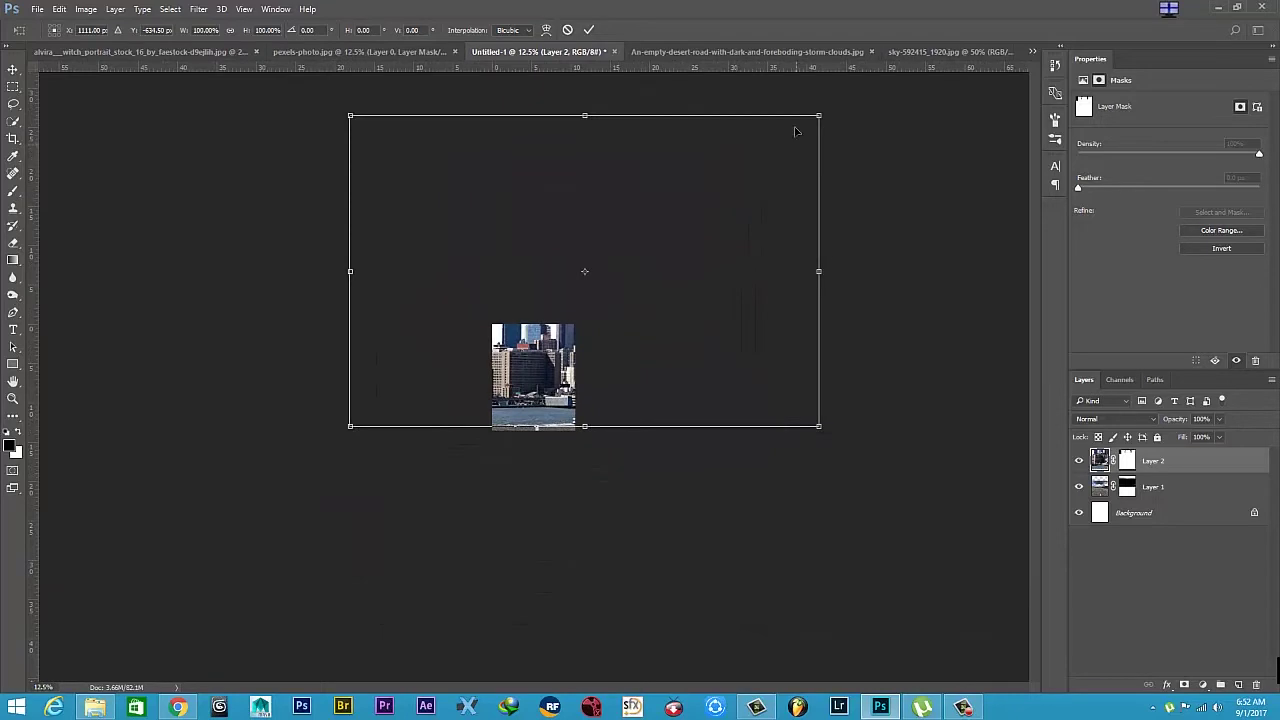
left_click_drag(819, 115, 507, 322)
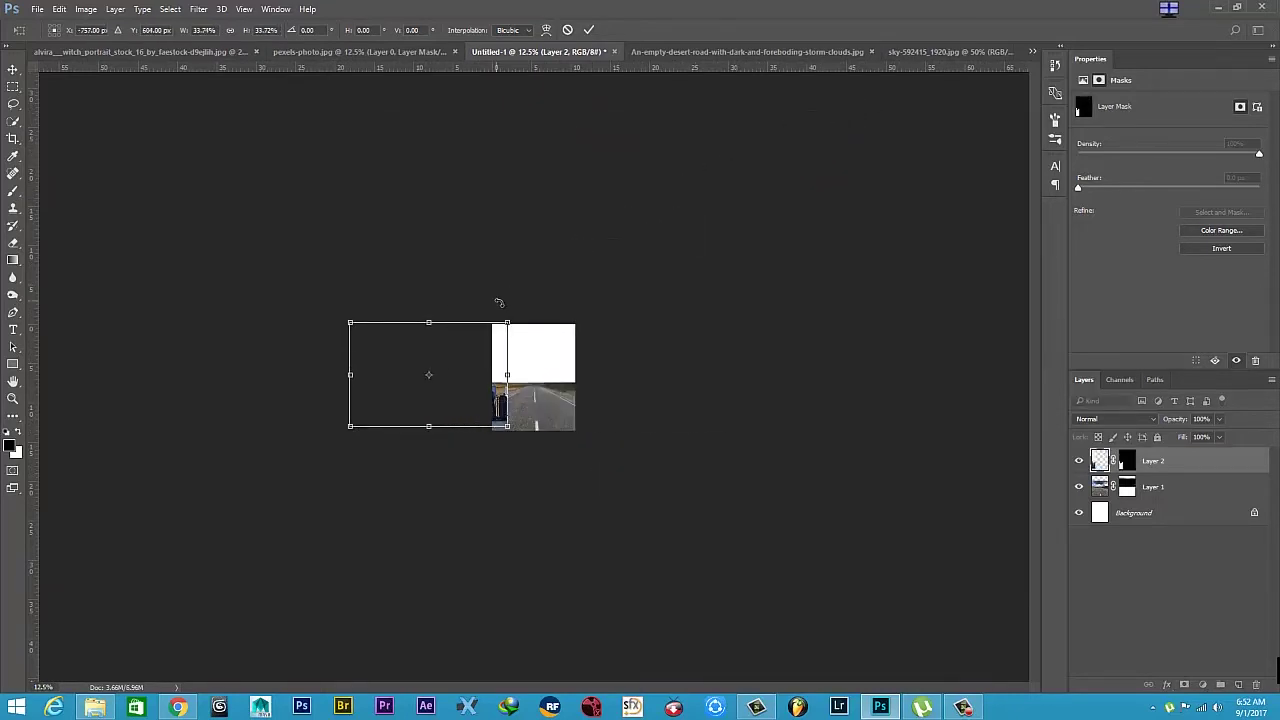
key("ctrl+plus")
key("ctrl+plus")
key("ctrl+plus")
key("ctrl+plus")
key("ctrl+plus")
mouse_move(363, 329)
left_mouse_down()
mouse_move(688, 287)
mouse_move(878, 121)
left_mouse_up()
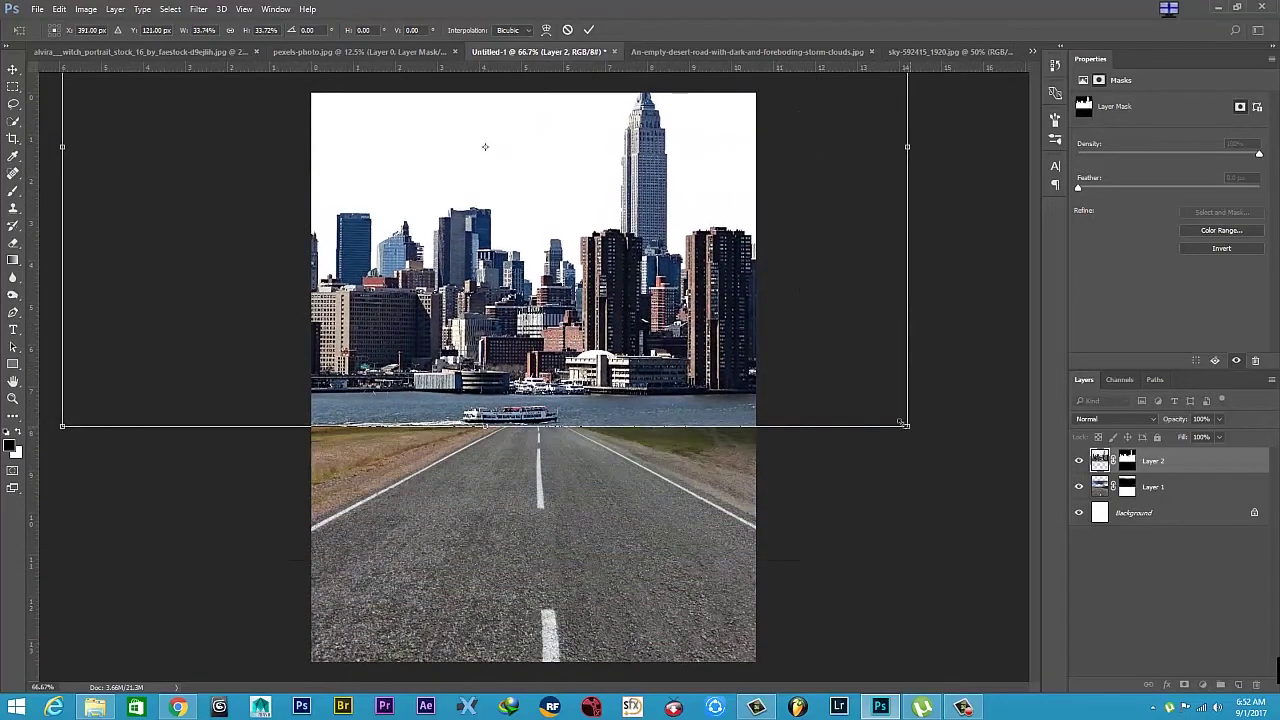
left_click_drag(903, 424, 743, 309)
left_click_drag(666, 271, 693, 368)
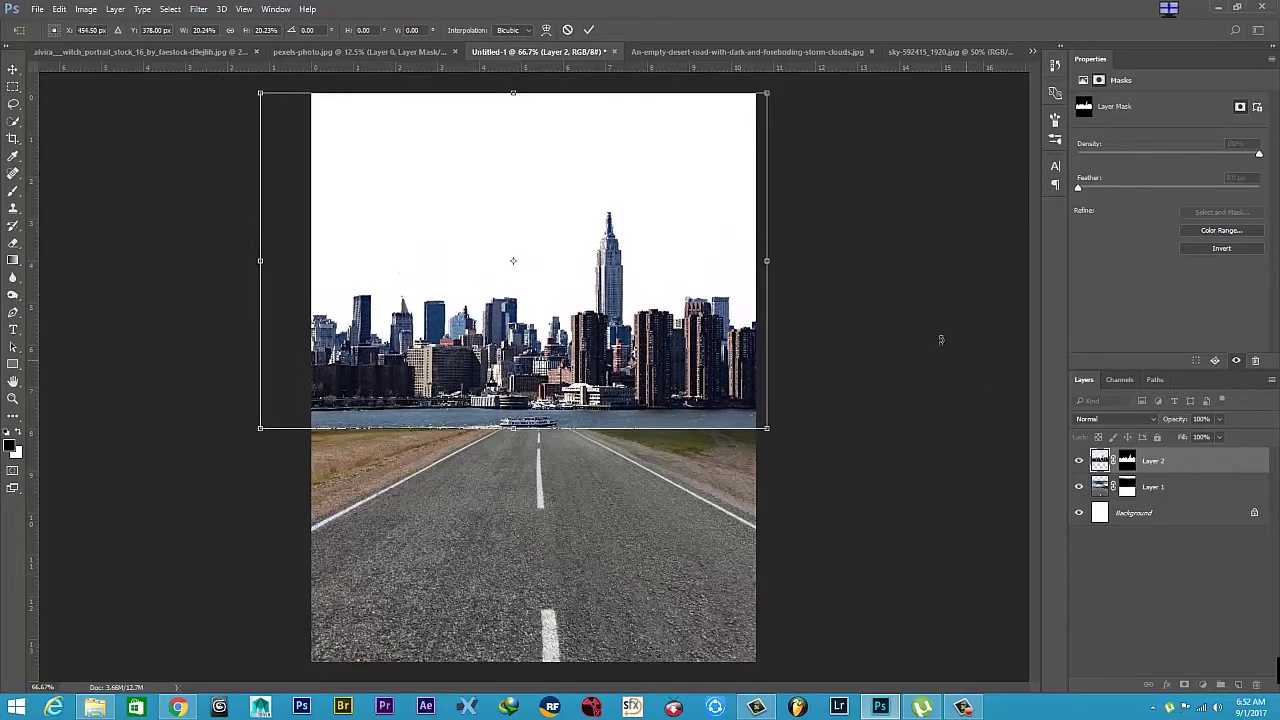
Fade the skyline to 46% opacity, fine-tune its size and placement on the horizon, and commit.
left_click_drag(1206, 431, 1188, 438)
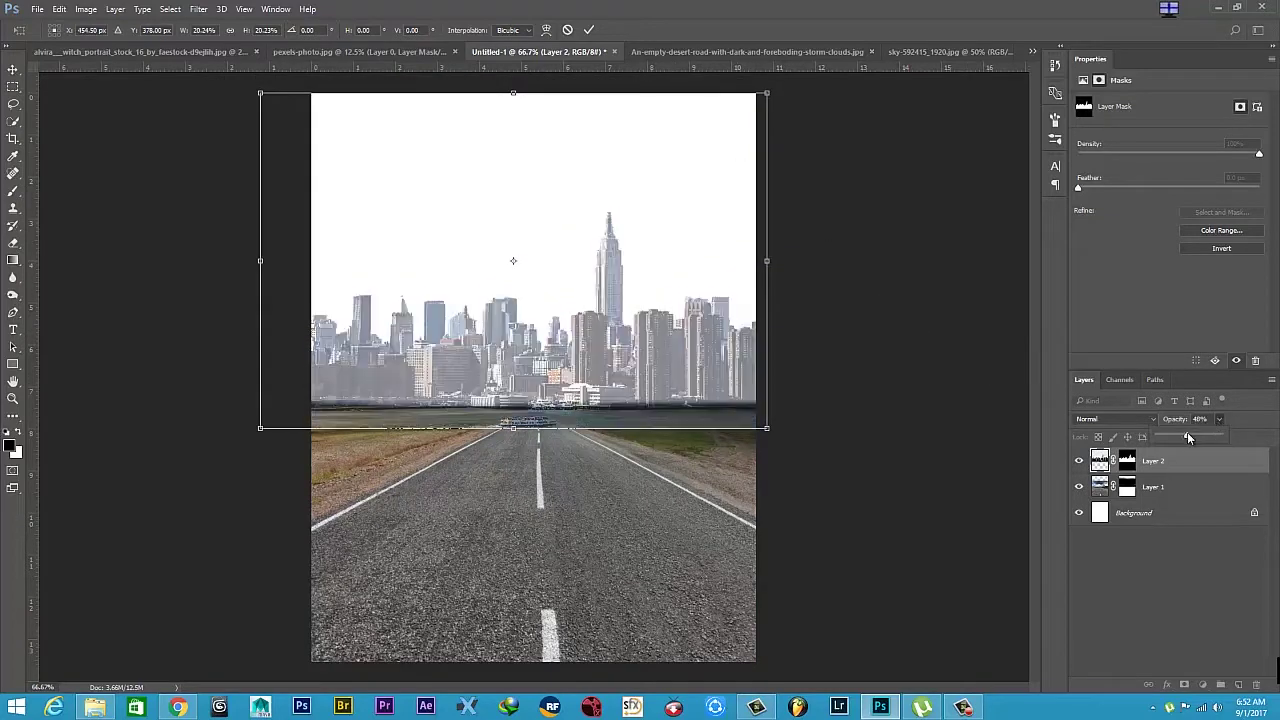
left_click_drag(634, 363, 637, 372)
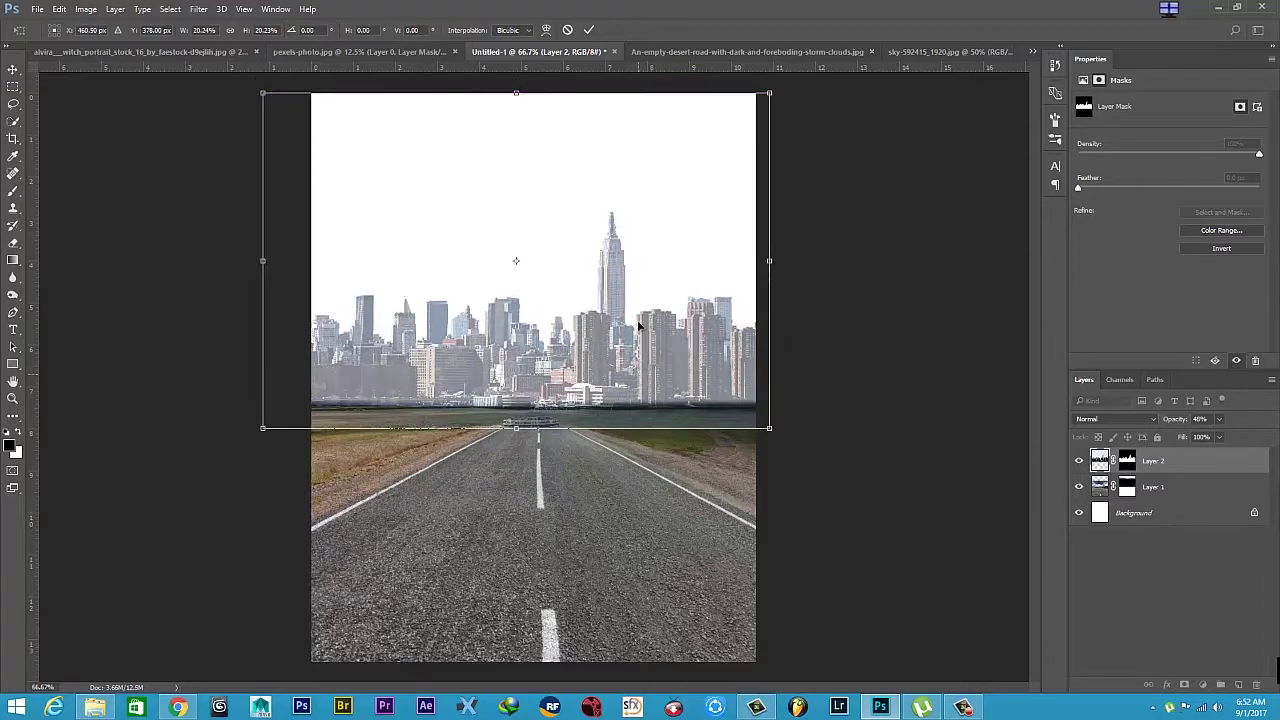
left_click_drag(770, 428, 721, 385)
mouse_move(697, 336)
left_mouse_down()
mouse_move(703, 355)
mouse_move(716, 350)
left_mouse_up()
left_click_drag(776, 425, 772, 420)
left_click_drag(728, 360, 729, 363)
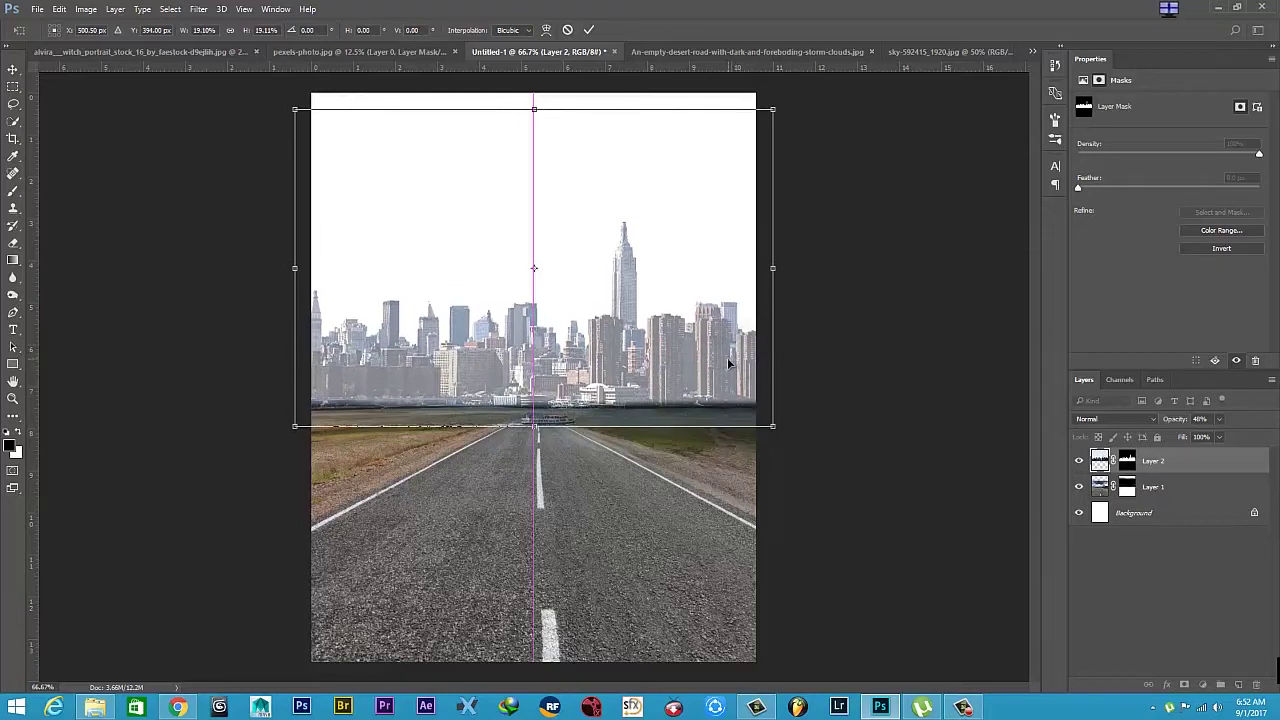
left_click(589, 30)
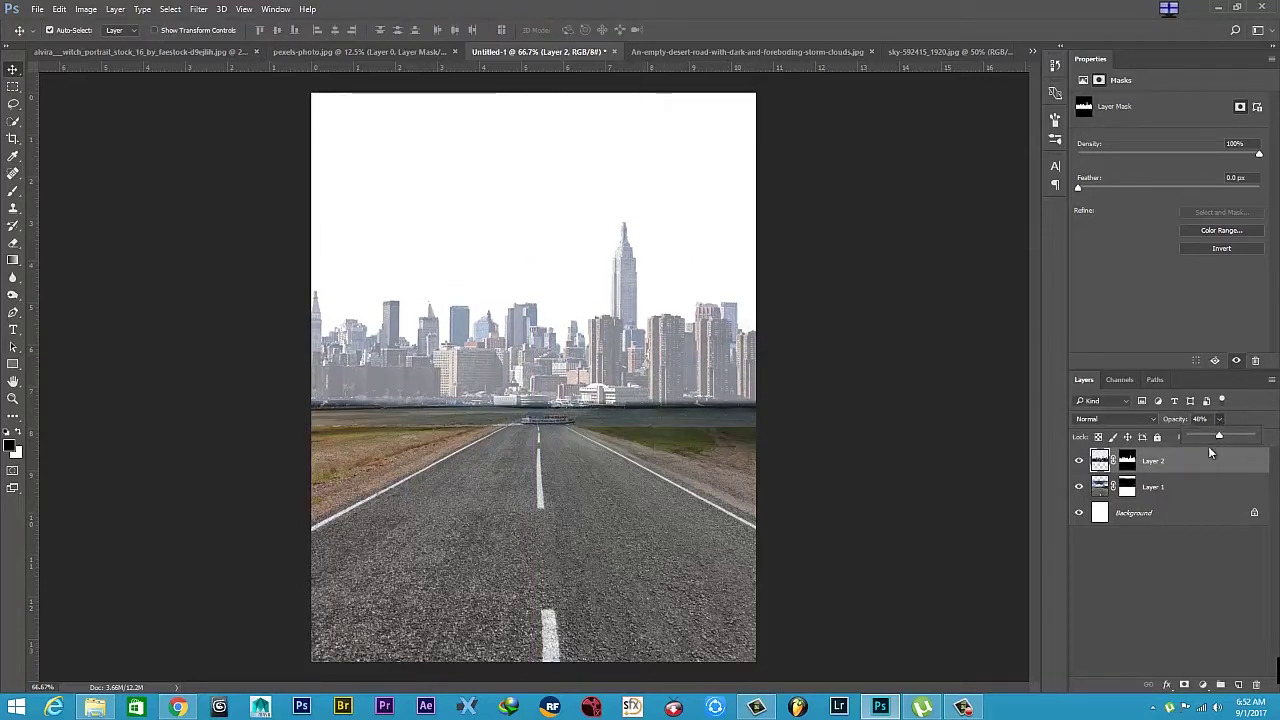
Paint the skyline mask black along its base over the grass, and return the city layer to 100% opacity.
key("b")
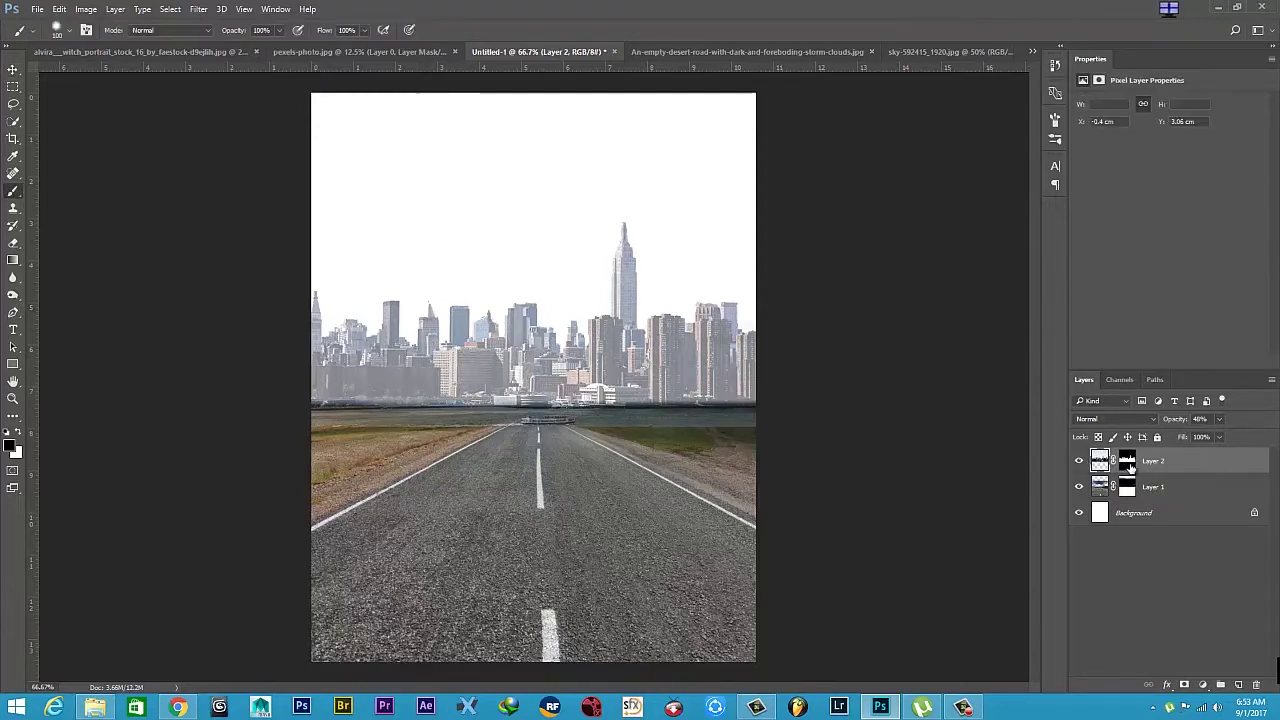
left_click(1128, 463)
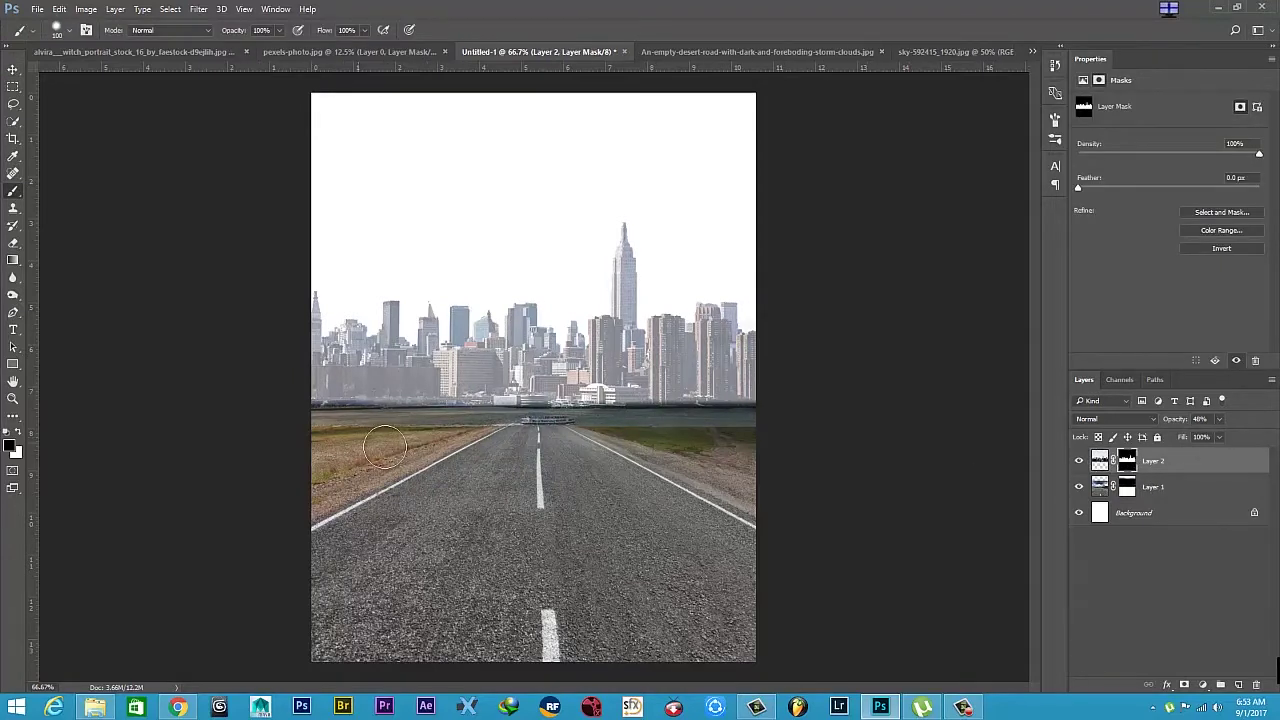
left_click_drag(318, 428, 740, 429)
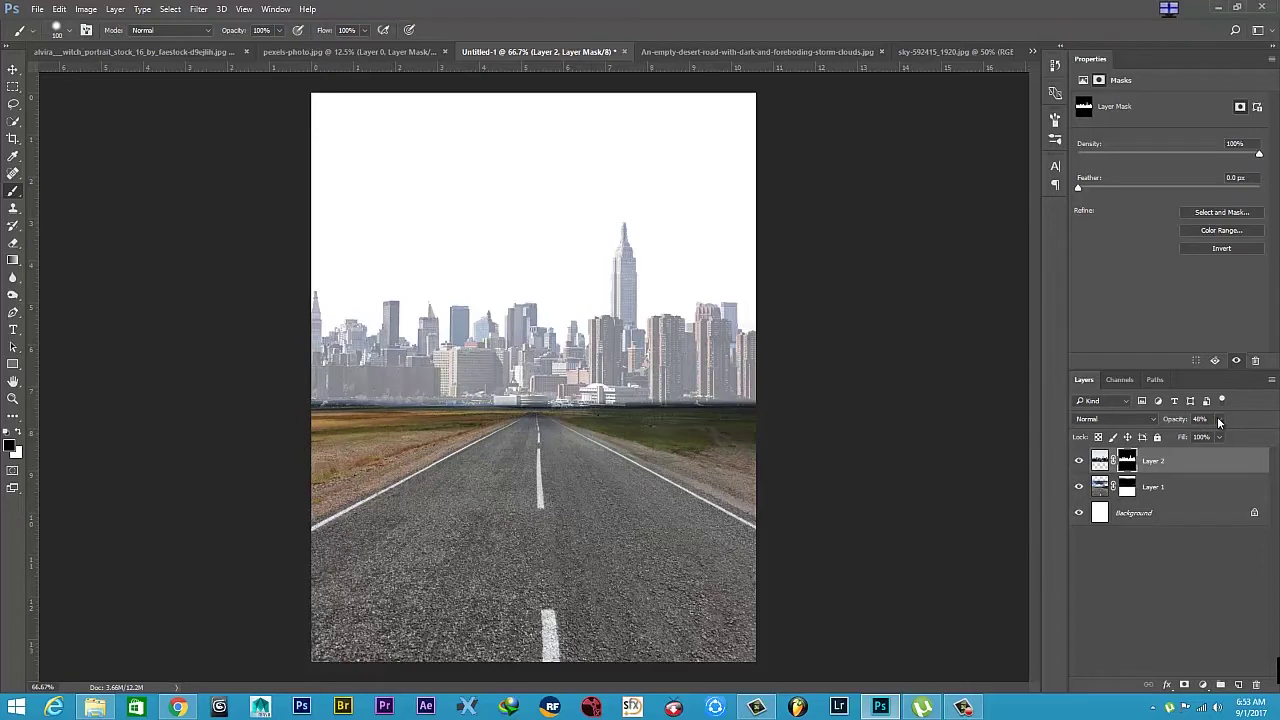
left_click_drag(1224, 437, 1272, 443)
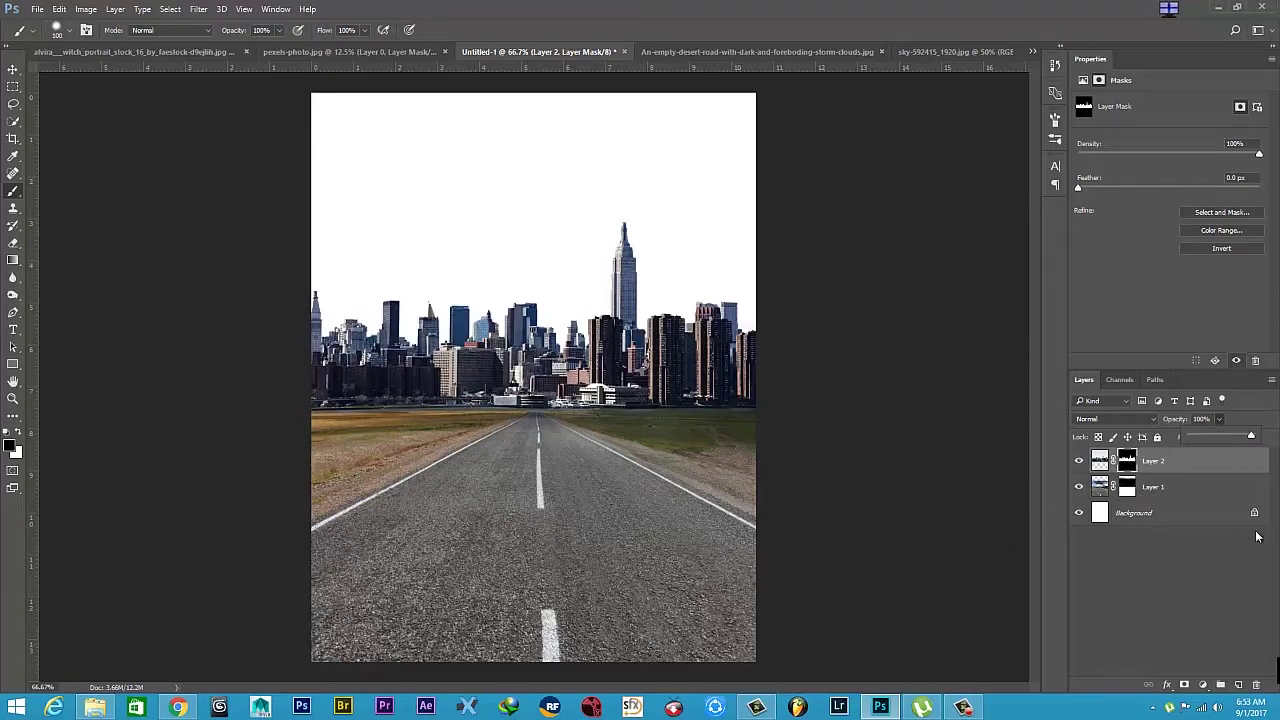
left_click(1208, 472)
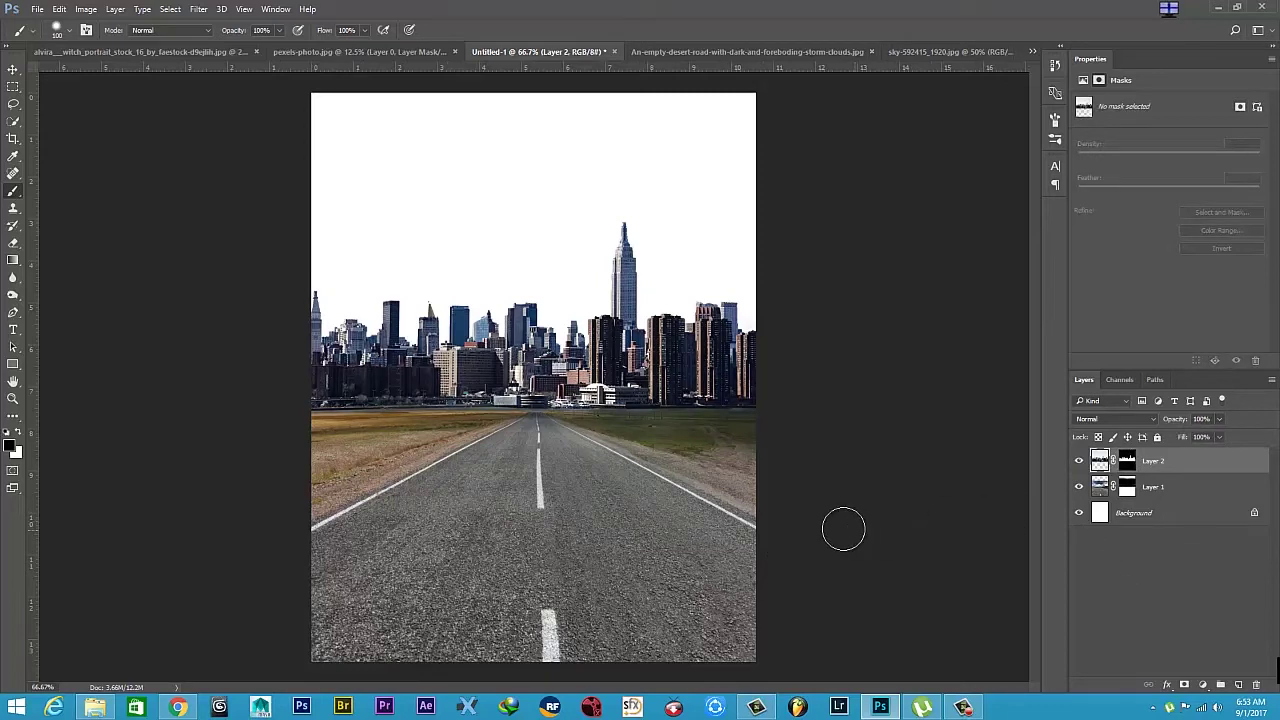
left_click(12, 69)
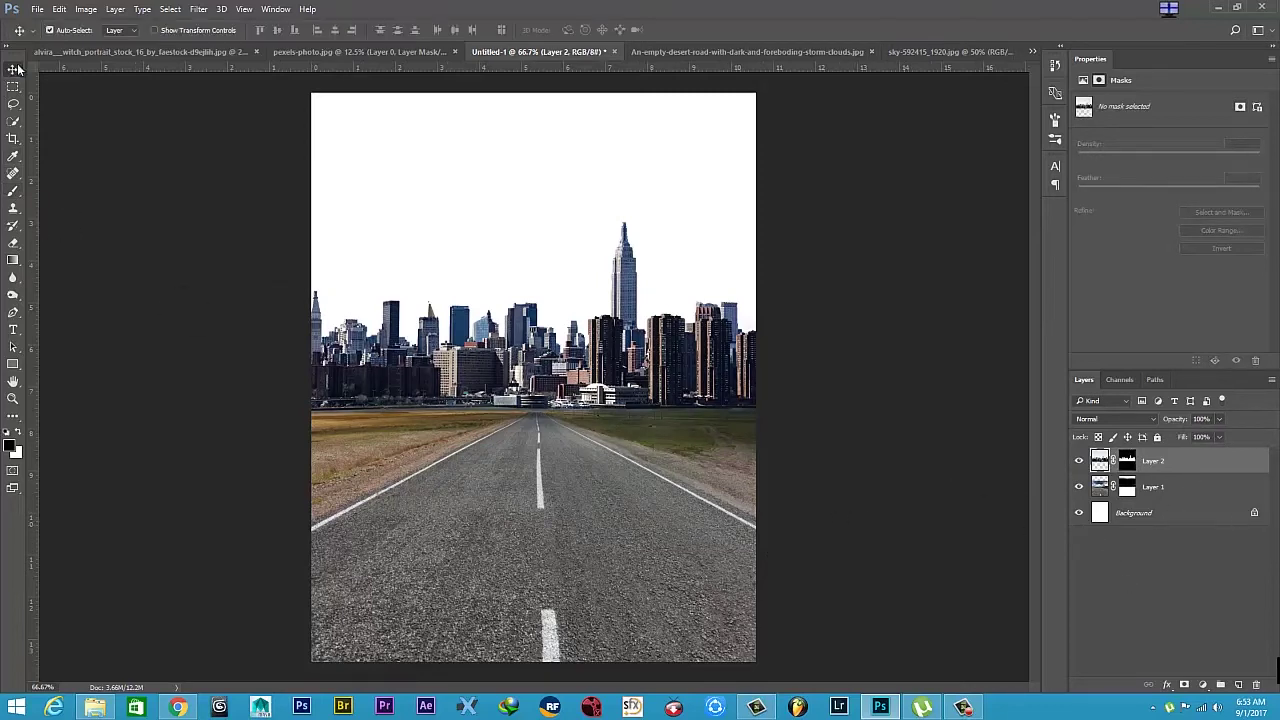
Place sky-592415_1920 from the Desktop stock-images folder as an embedded image.
left_click(36, 9)
left_click(88, 256)
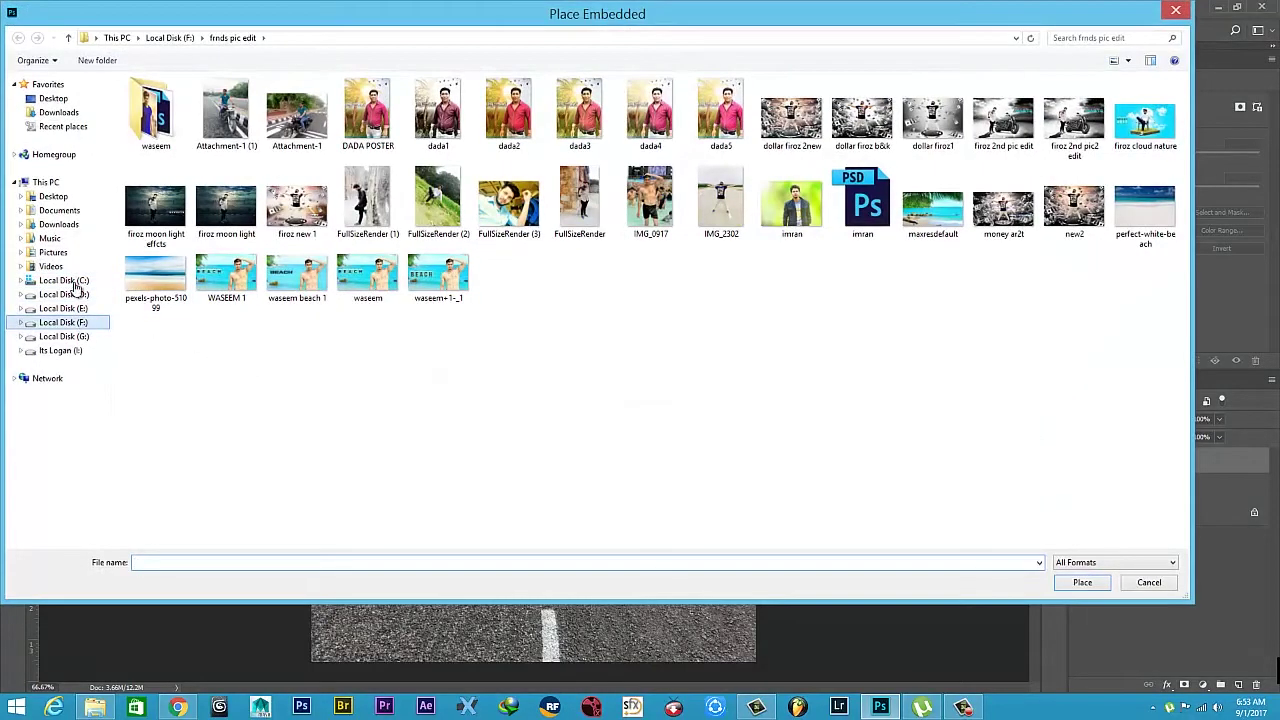
left_click(53, 98)
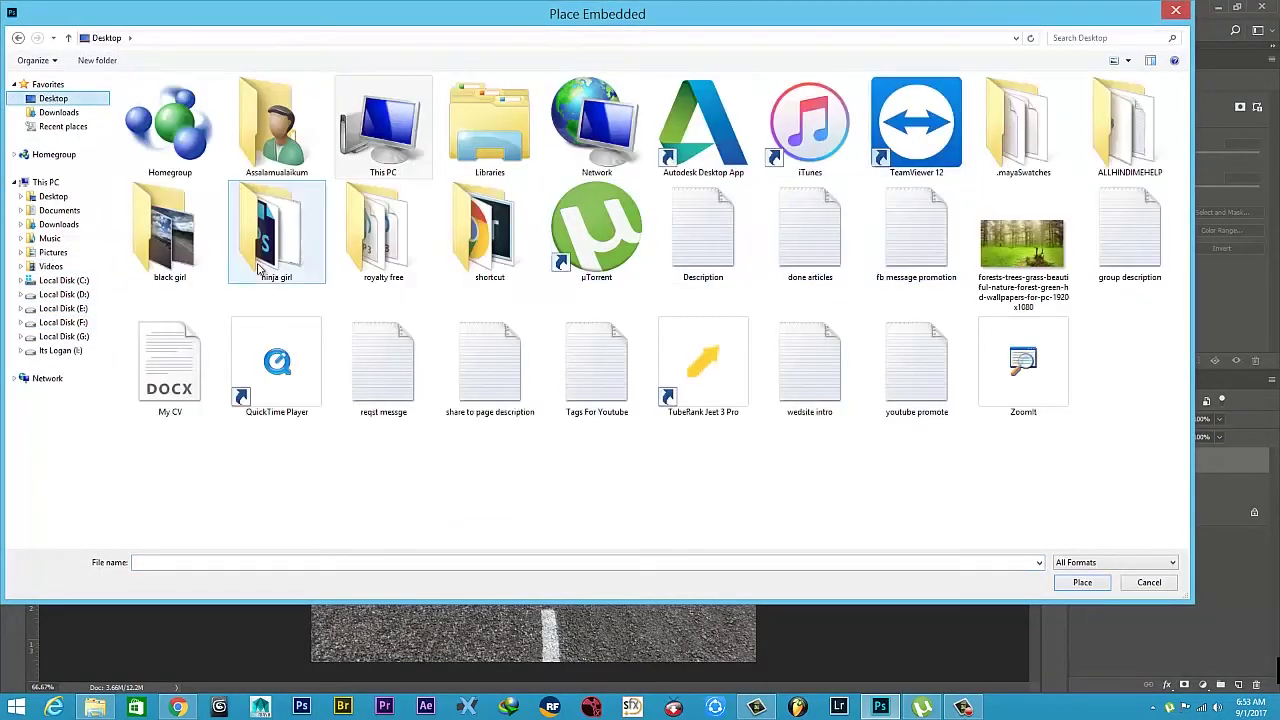
double_click(201, 233)
left_click(787, 123)
left_click(1080, 582)
Move the sky to the canvas top, commit it, and stack it beneath the road layer.
mouse_move(634, 345)
left_mouse_down()
mouse_move(634, 233)
mouse_move(661, 262)
left_mouse_up()
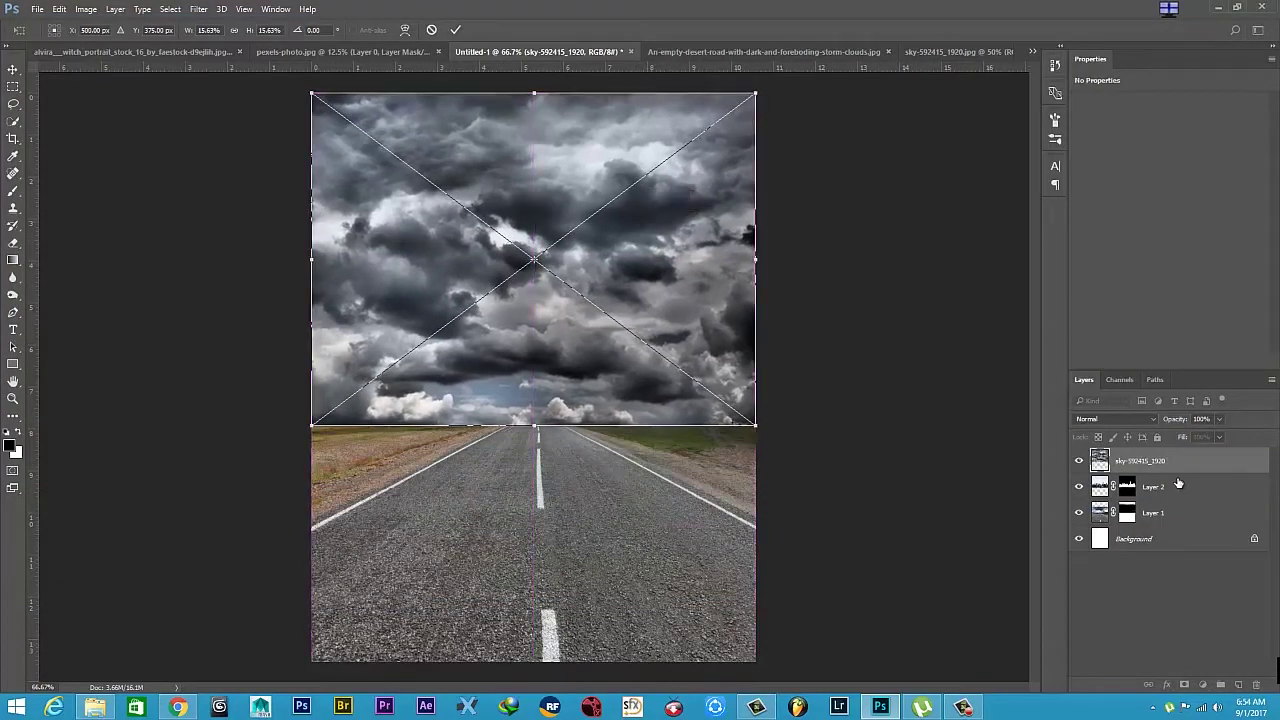
key("Return")
left_click_drag(1176, 472, 1182, 520)
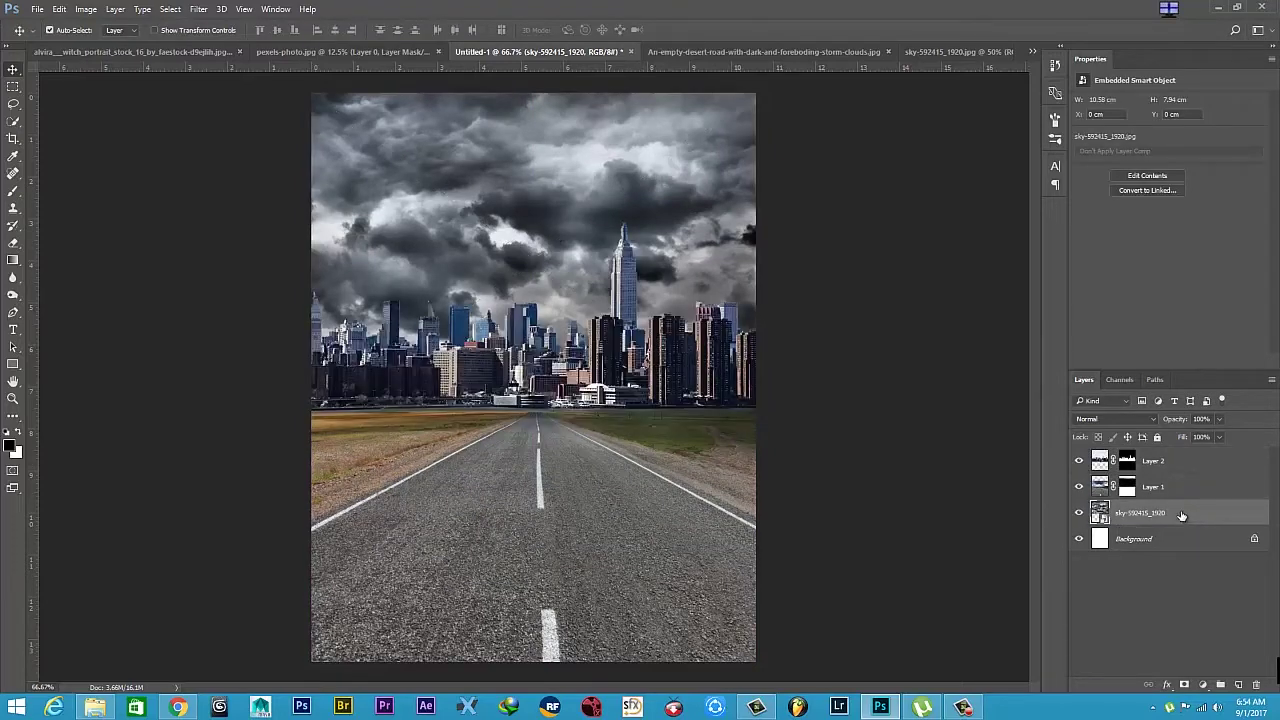
Rasterize the sky layer and permanently apply the city layer's mask.
right_click(1158, 516)
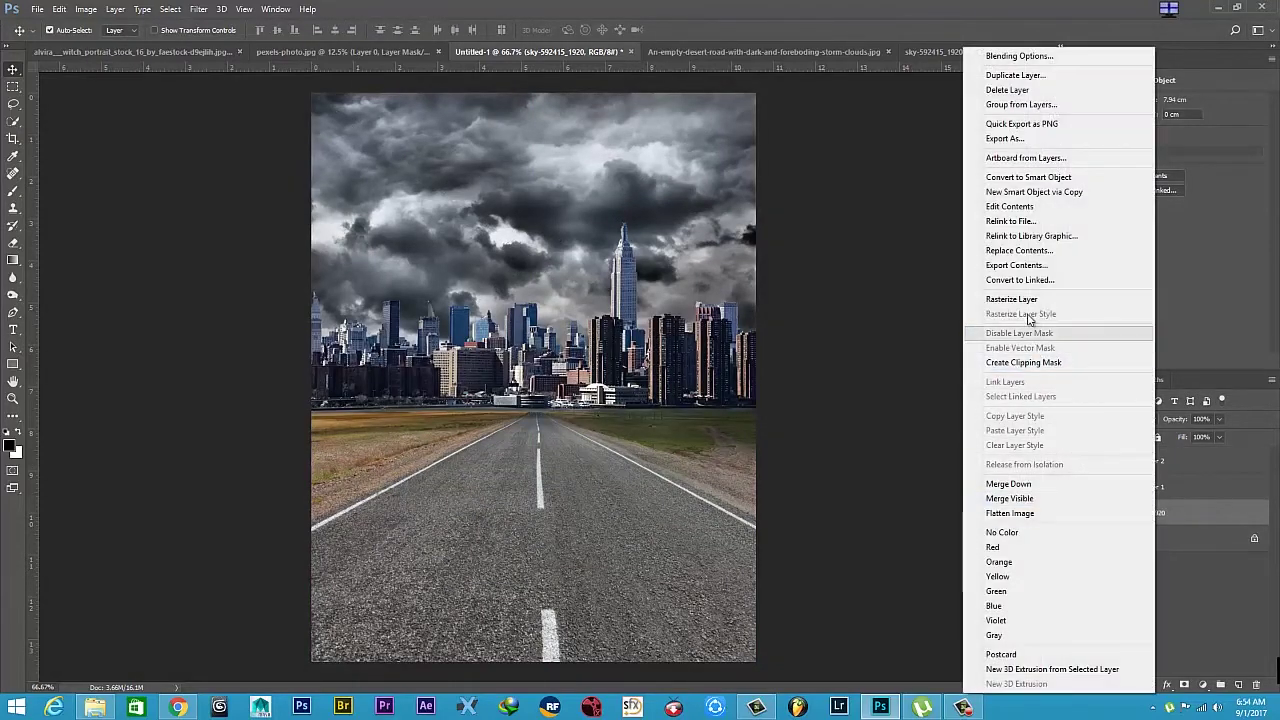
left_click(1023, 303)
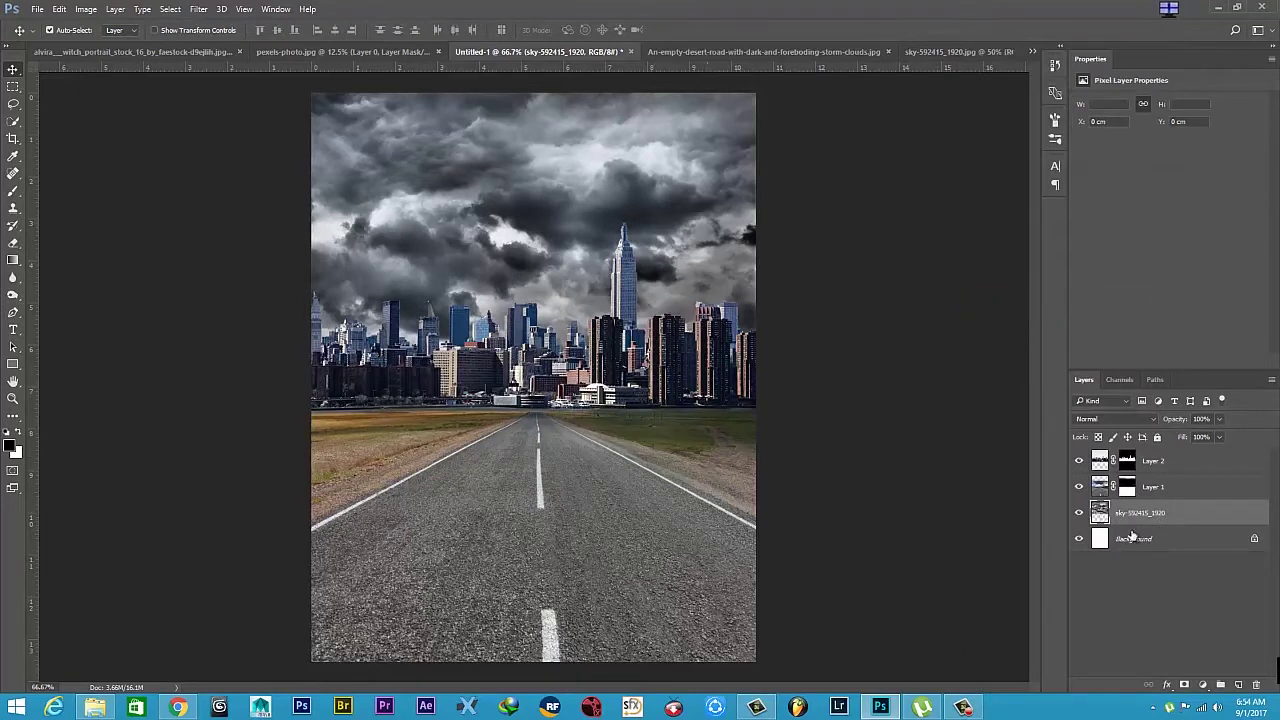
left_click(1167, 466)
right_click(1133, 463)
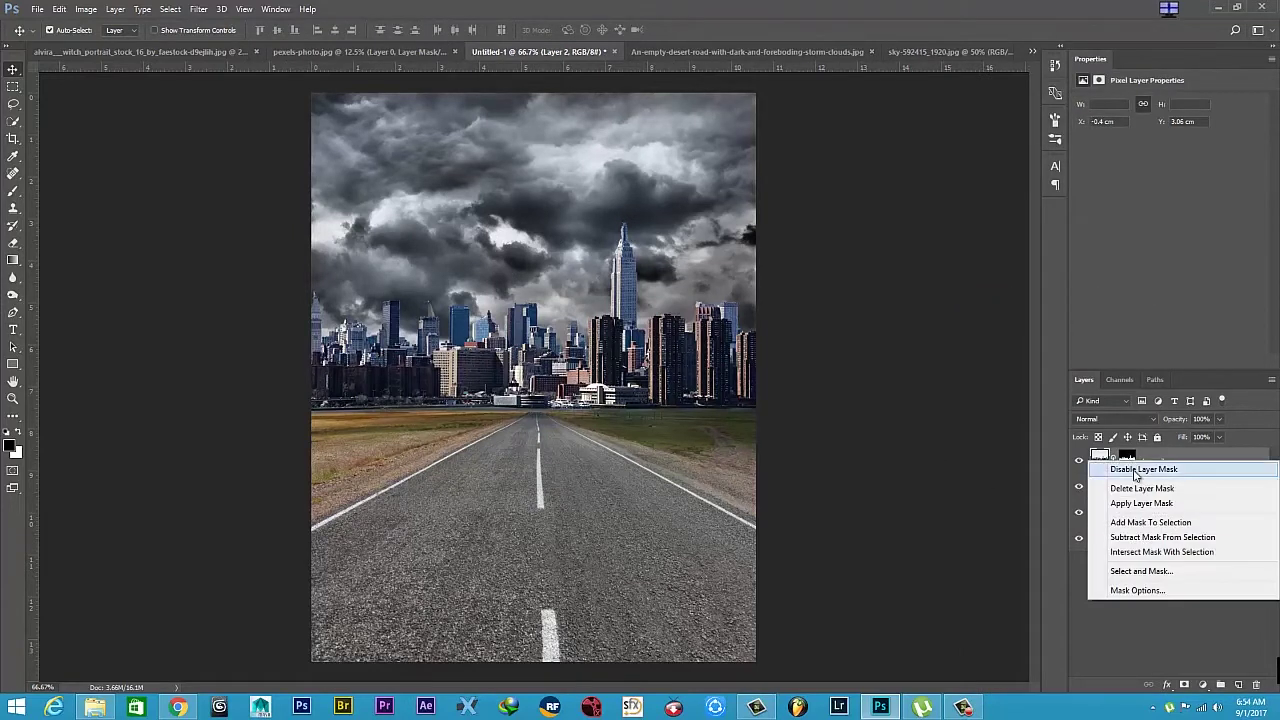
left_click(1143, 506)
Rename the layers to city, road and sky.
double_click(1133, 463)
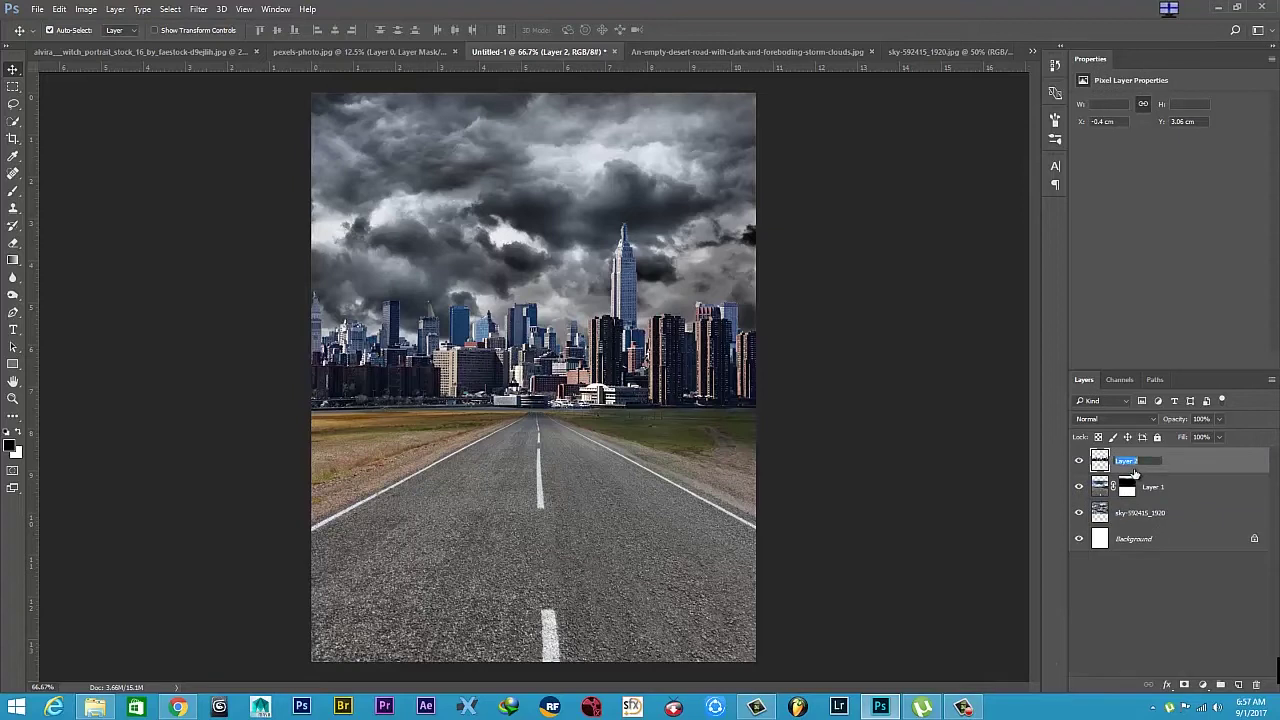
type("ity")
key("Tab")
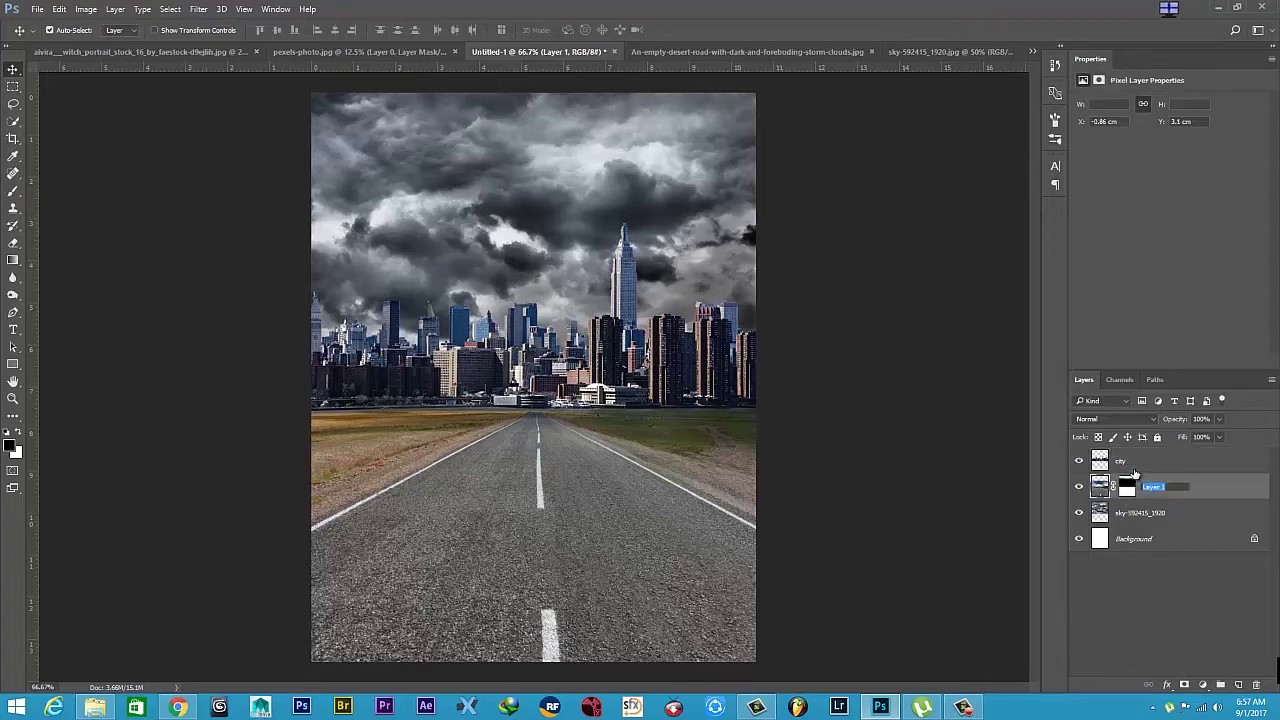
type("road")
key("Return")
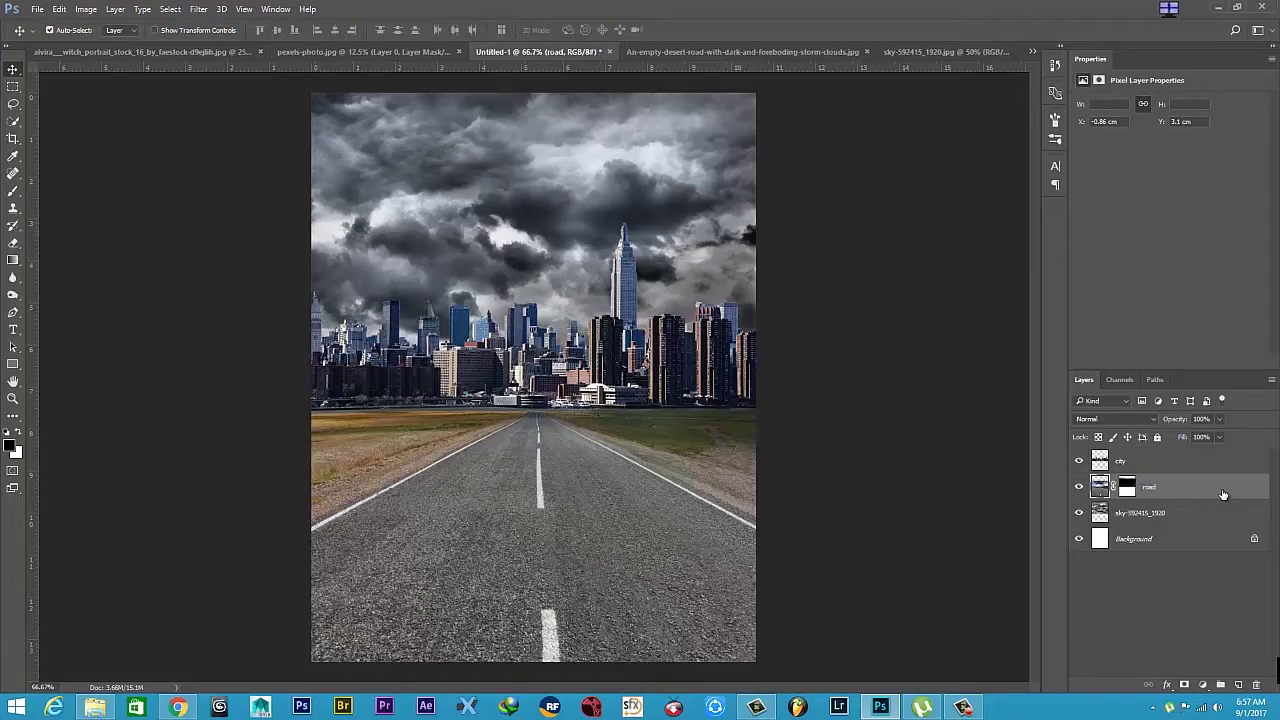
left_click(1132, 516)
double_click(1132, 514)
left_click_drag(1129, 513, 1213, 510)
key("BackSpace")
Apply the road layer's mask and stretch the road to about 101.93% height.
right_click(1174, 490)
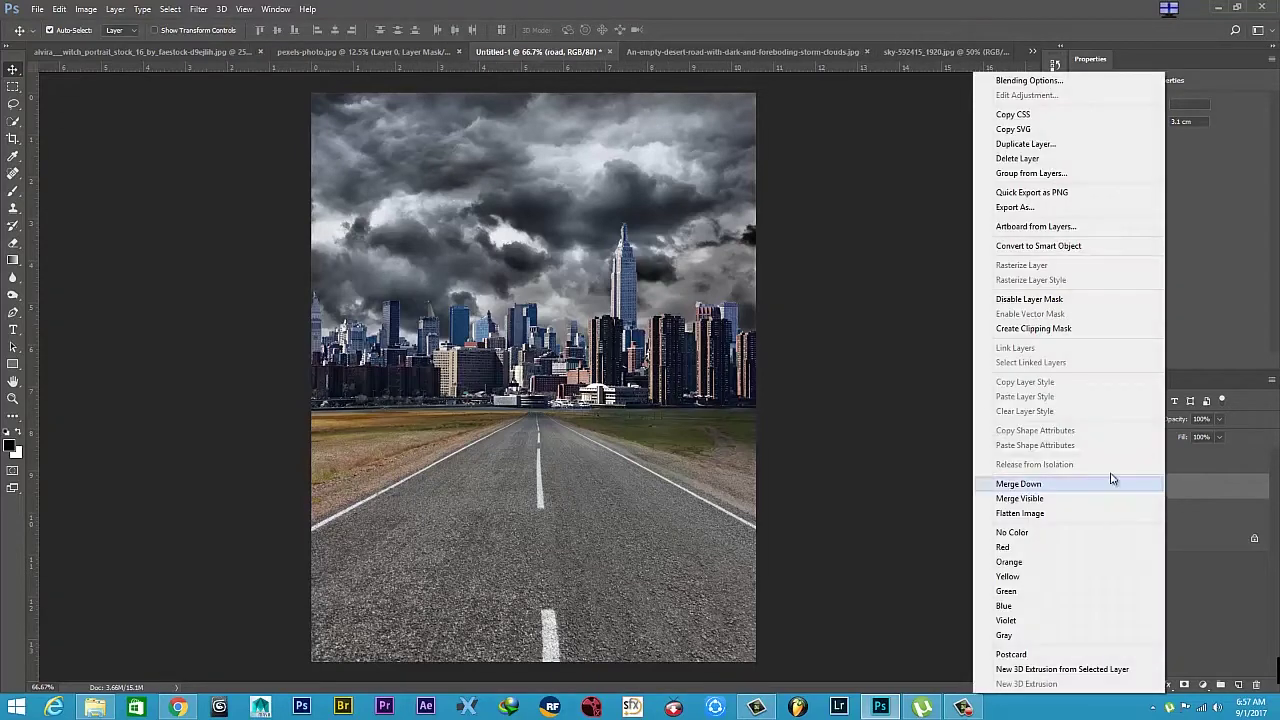
right_click(1122, 486)
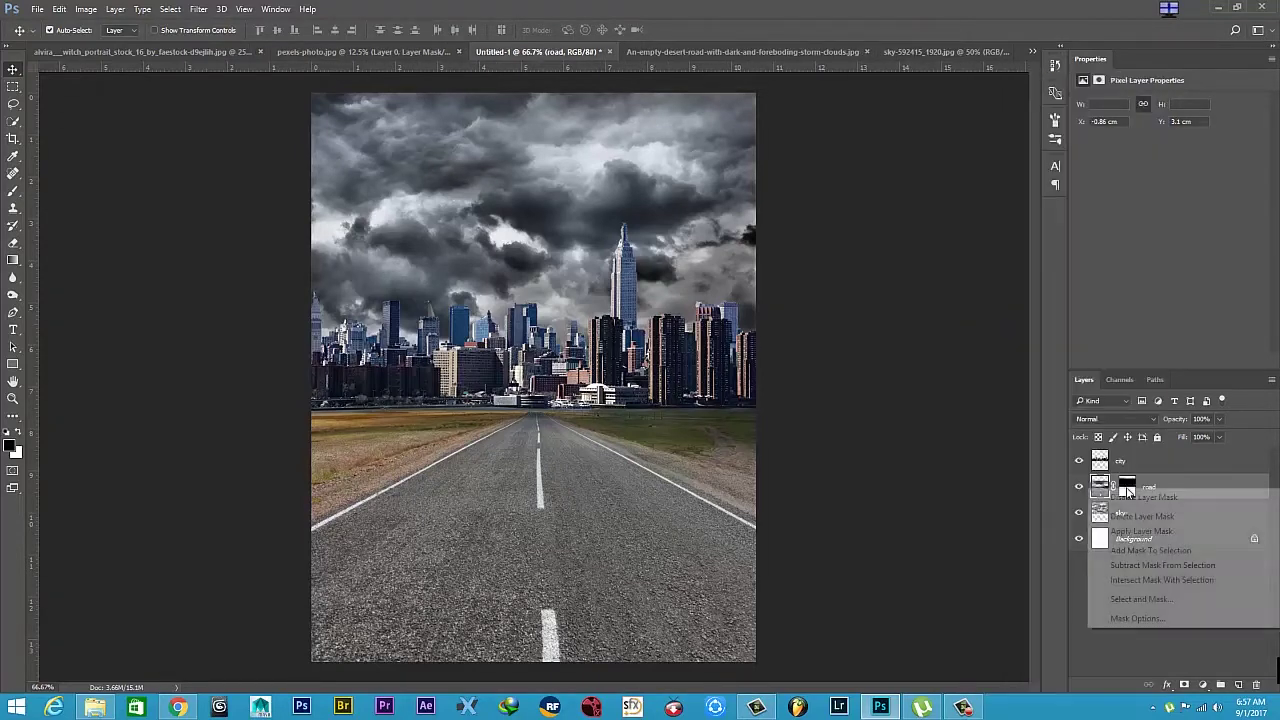
left_click(1128, 531)
left_click(1078, 487)
left_click(1078, 487)
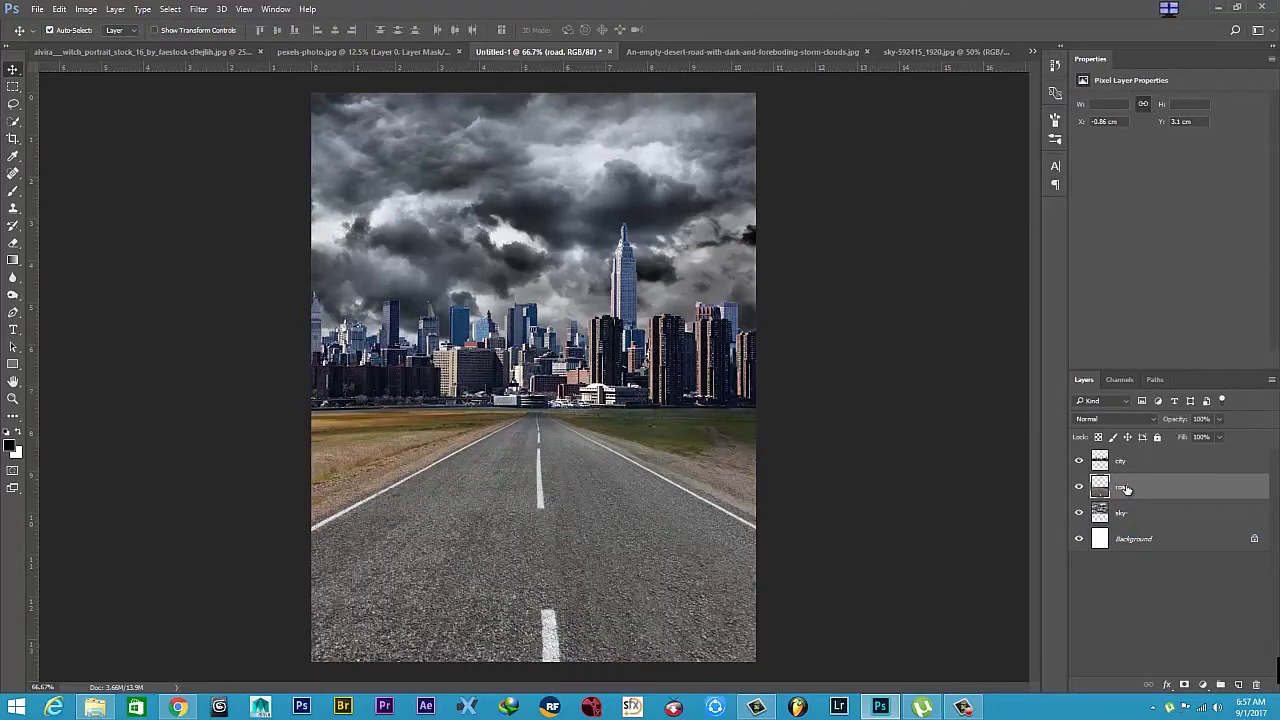
key("ctrl+t")
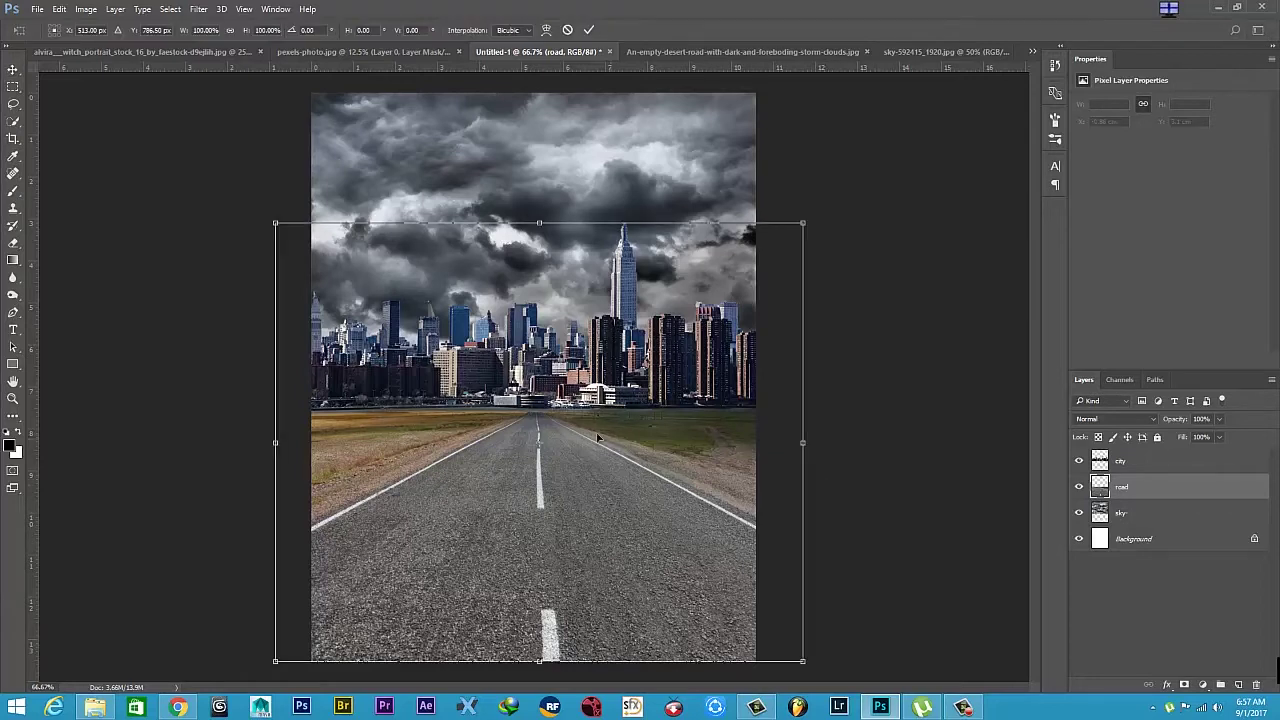
left_click_drag(540, 222, 540, 212)
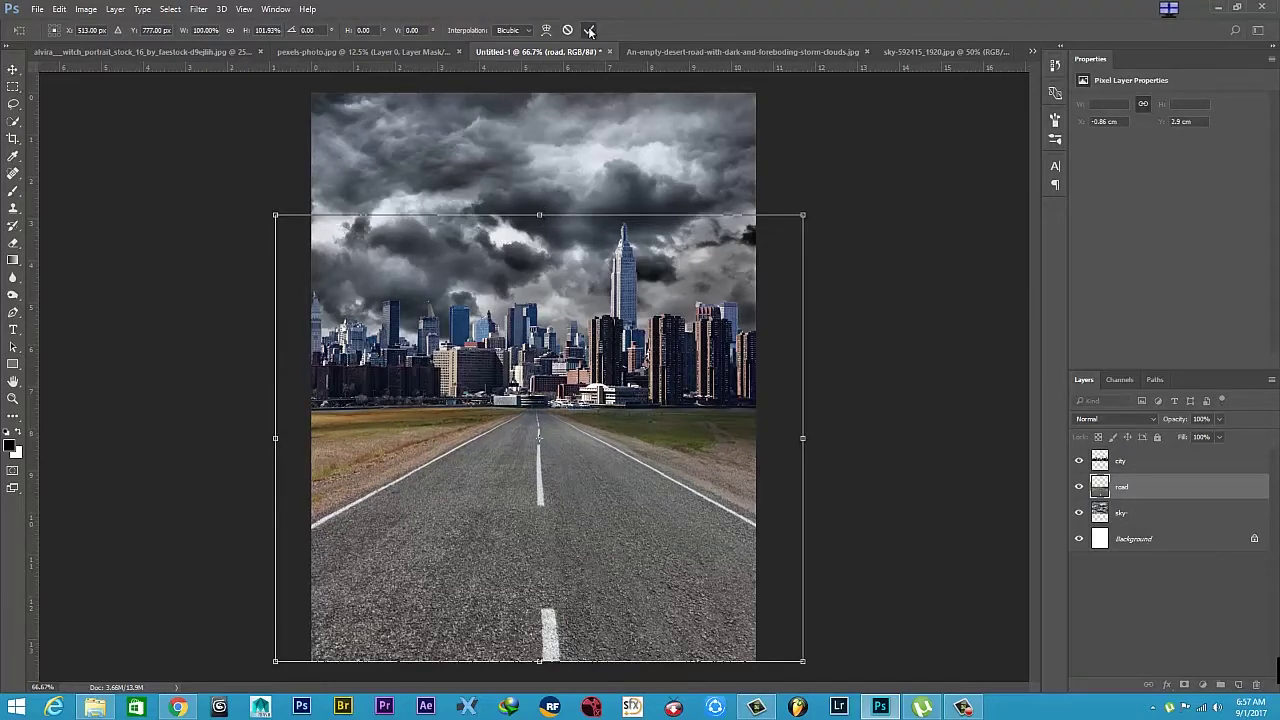
left_click(588, 29)
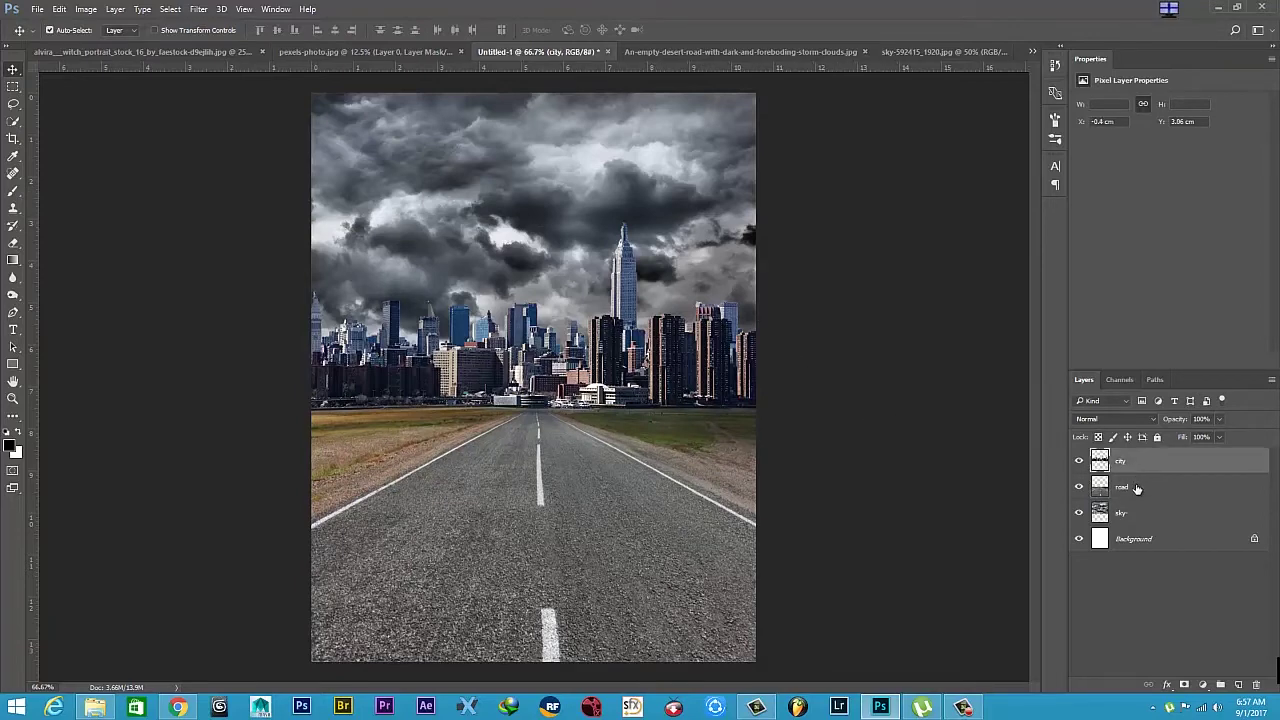
Add a Brightness/Contrast adjustment above the road and set brightness to -54.
left_click(1203, 684)
left_click(1215, 450)
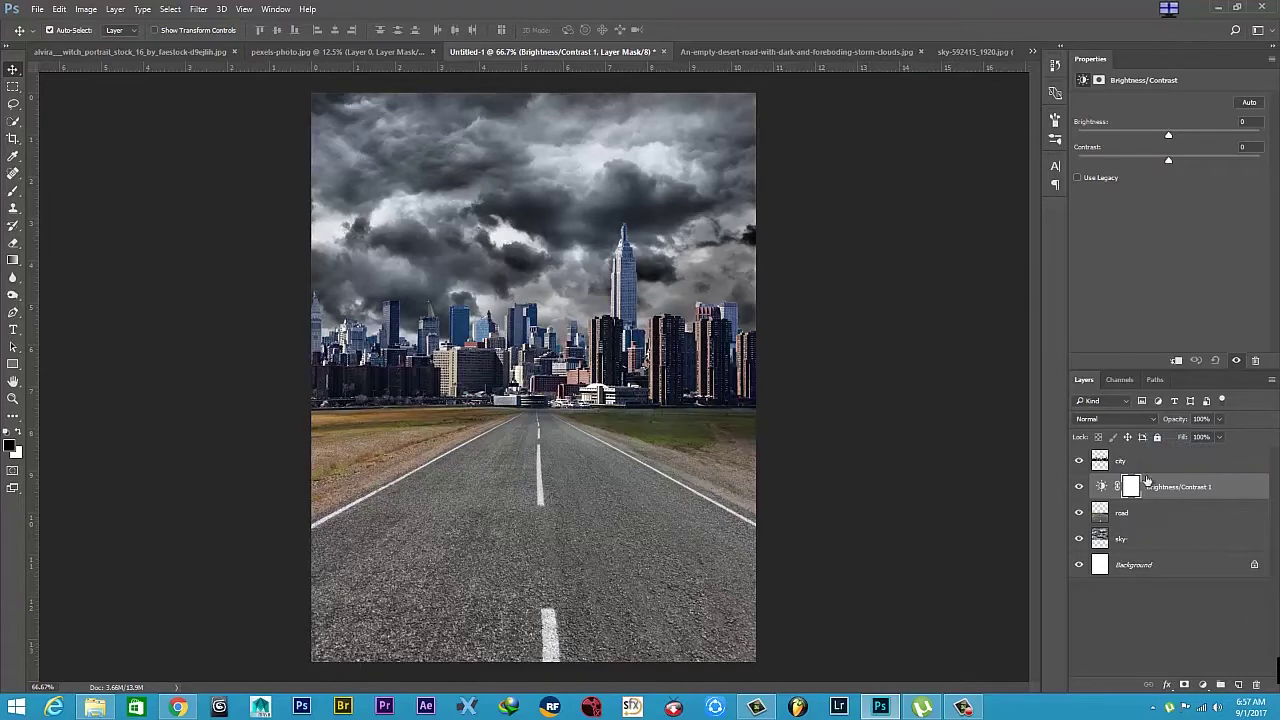
mouse_move(1168, 135)
left_mouse_down()
mouse_move(1133, 140)
mouse_move(1222, 164)
left_mouse_up()
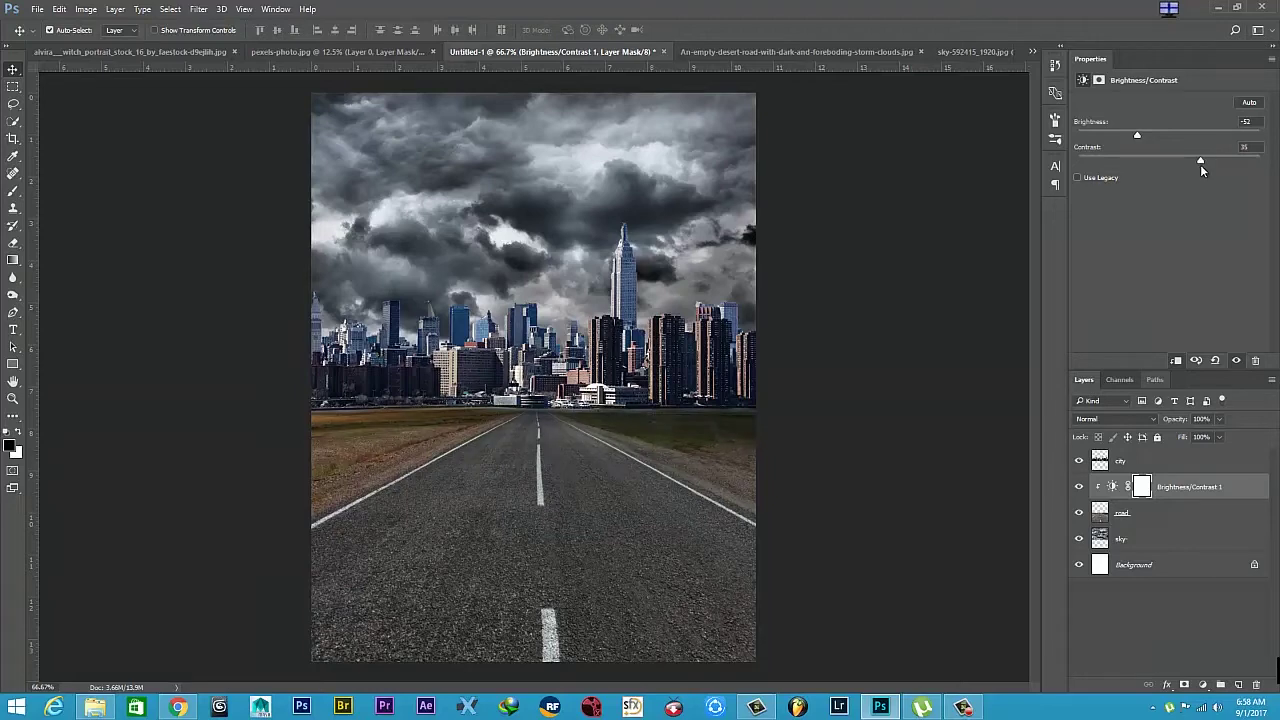
mouse_move(1153, 140)
left_mouse_down()
mouse_move(1095, 138)
mouse_move(1138, 136)
left_mouse_up()
Add a Vibrance adjustment clipped to the road, with vibrance about -73 and lowered saturation.
left_click(1170, 589)
left_click(1176, 490)
left_click(1202, 685)
left_click(1190, 555)
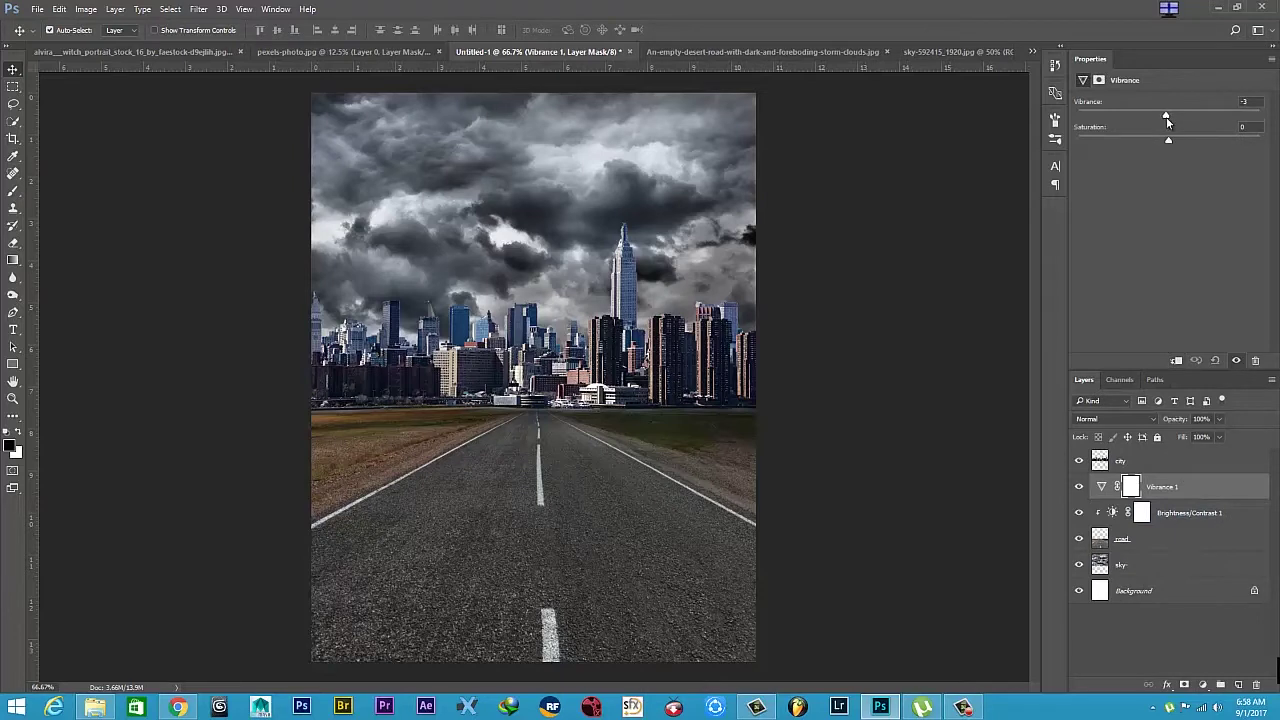
left_click_drag(1092, 130, 1080, 130)
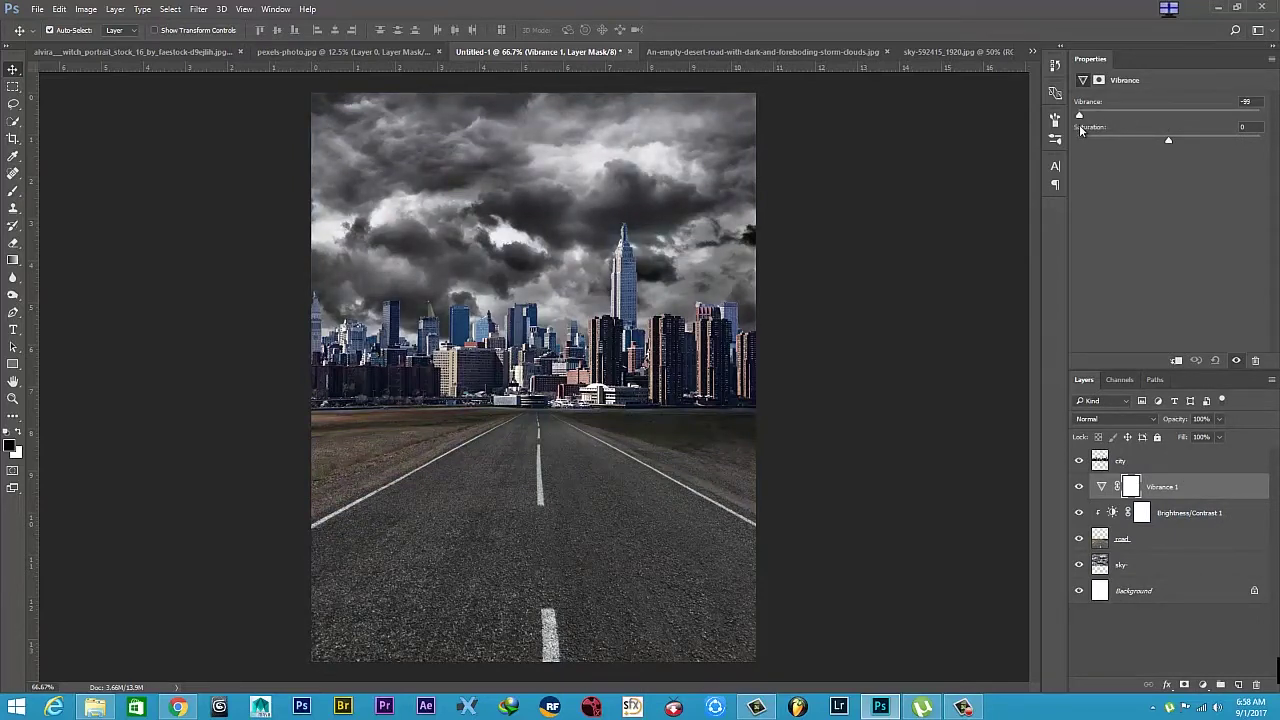
left_click(1176, 362)
left_click_drag(1080, 116, 1128, 141)
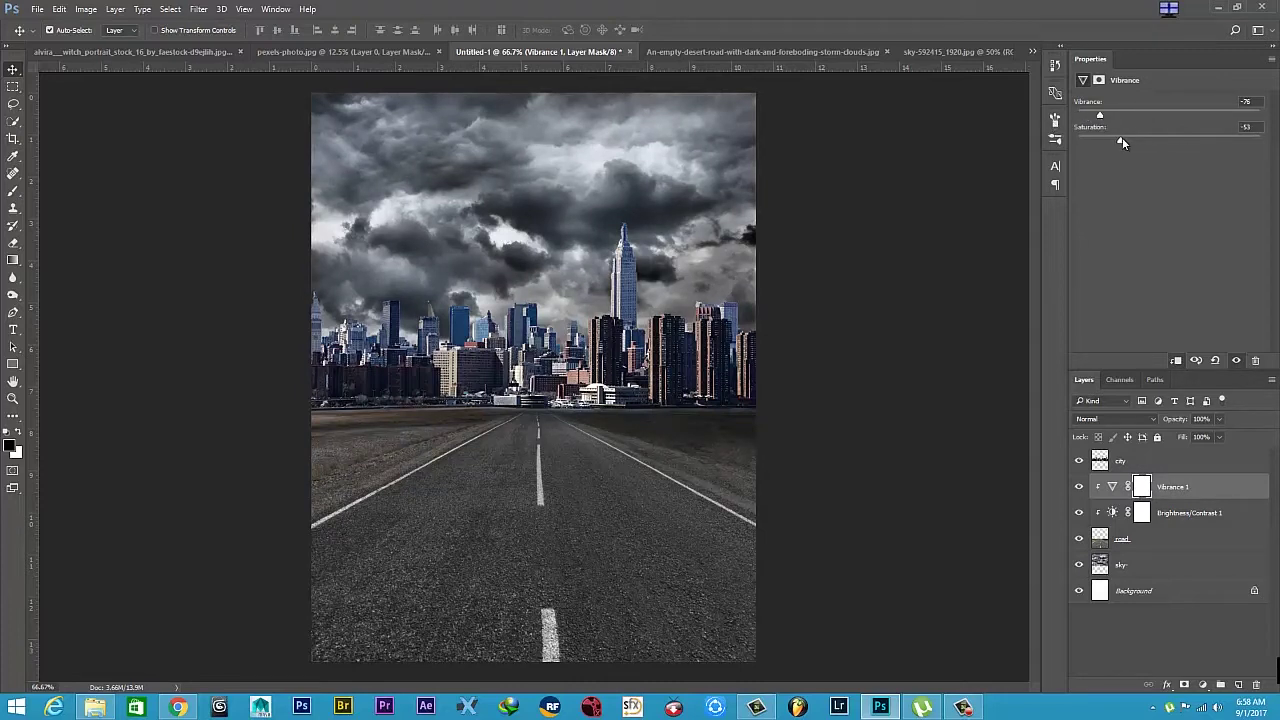
type("0")
left_click_drag(1100, 116, 1112, 116)
left_click(1175, 660)
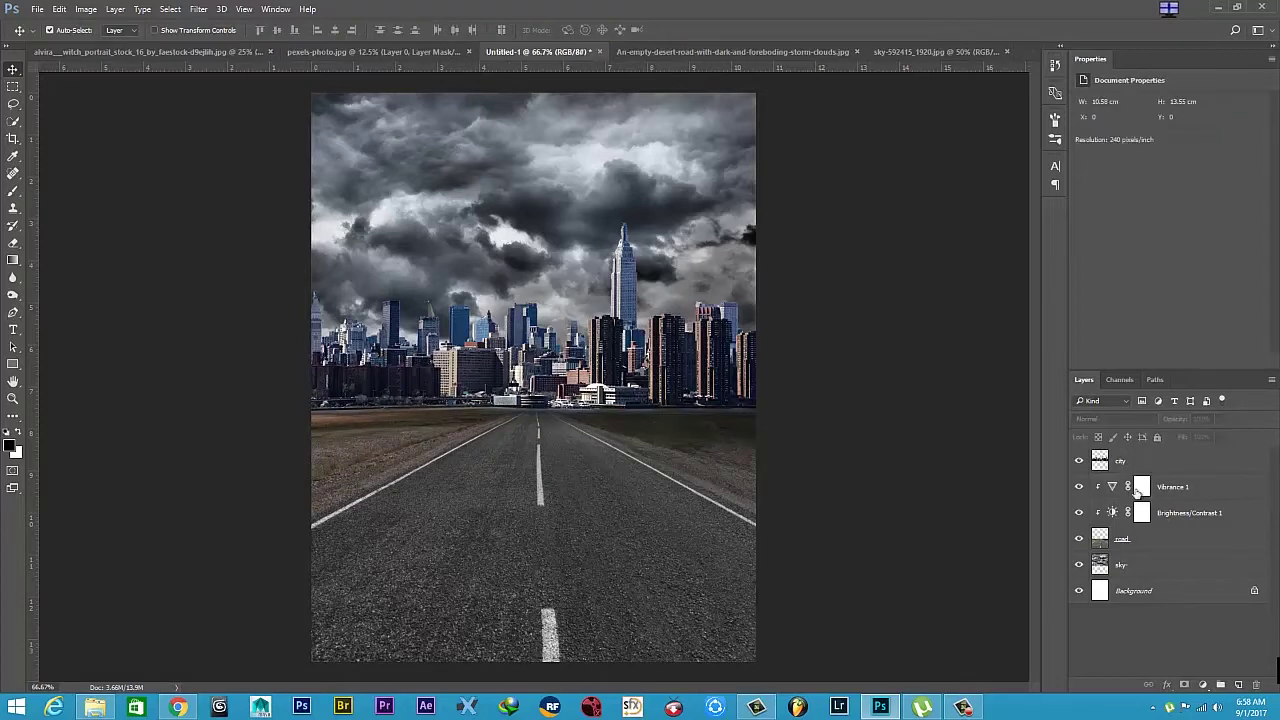
left_click(1133, 461)
Add a Brightness/Contrast adjustment clipped to the city, with brightness -37.
left_click(1203, 688)
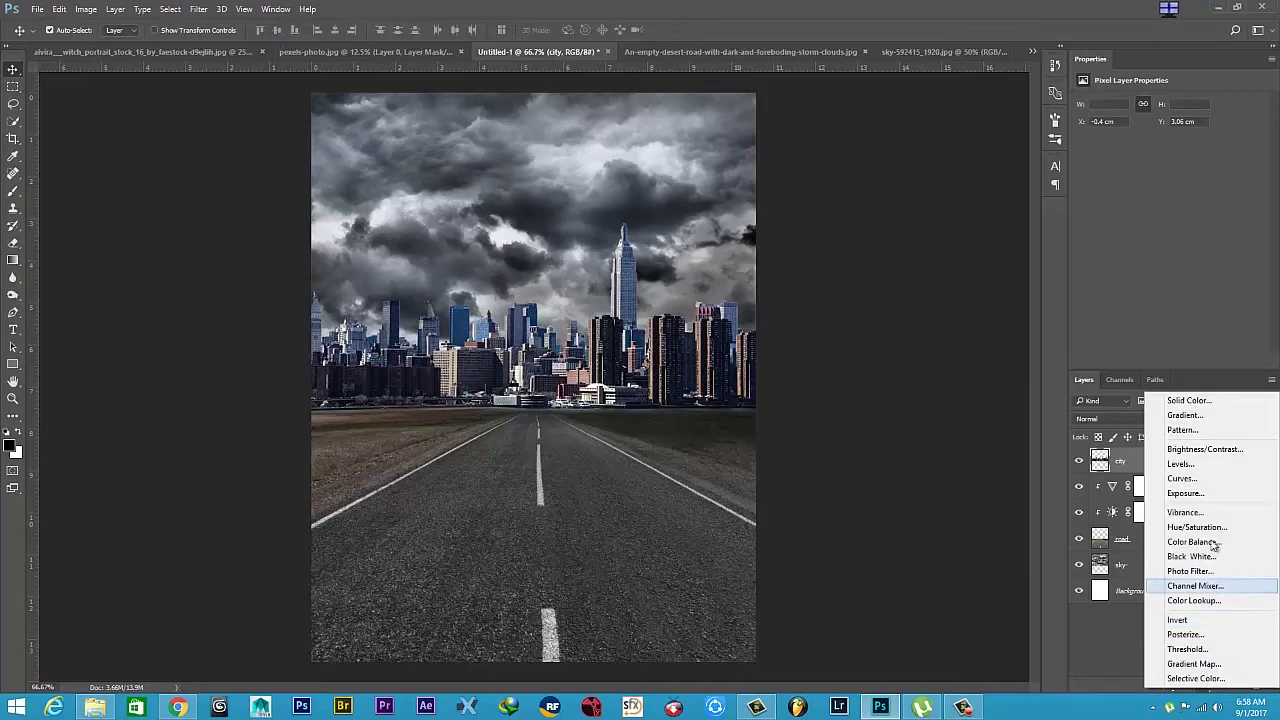
left_click(1205, 450)
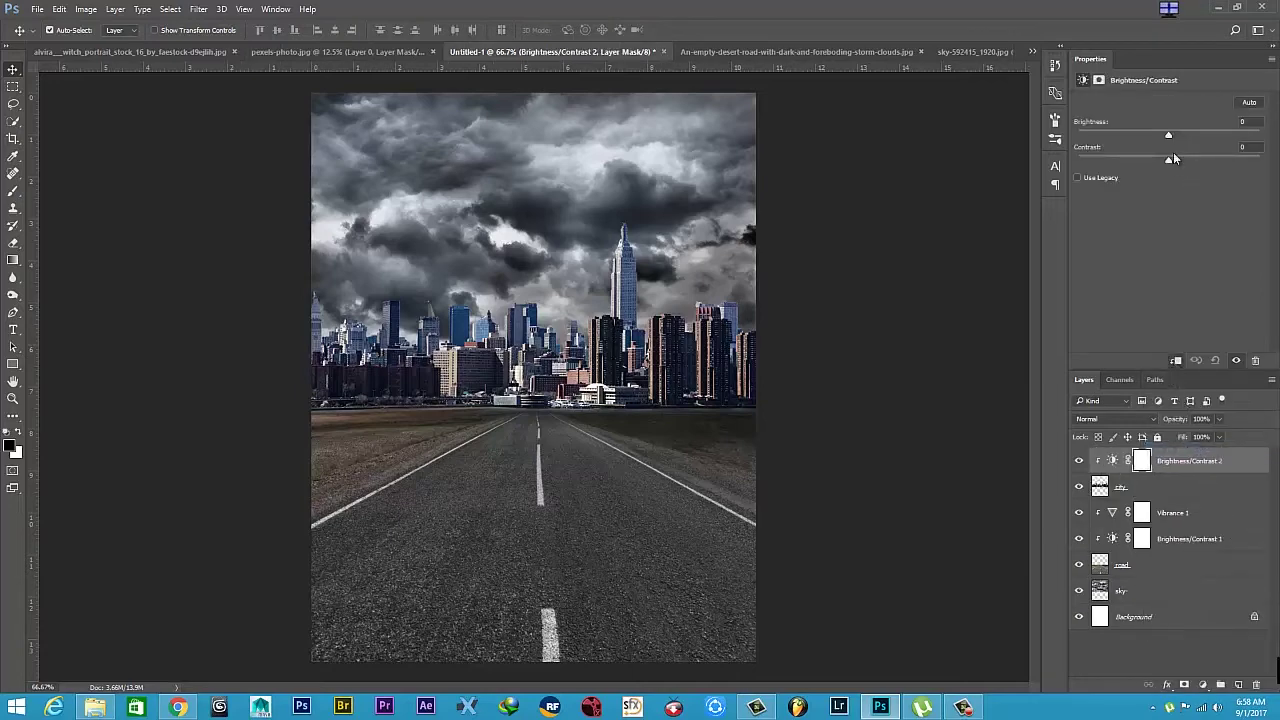
left_click_drag(1165, 136, 1156, 139)
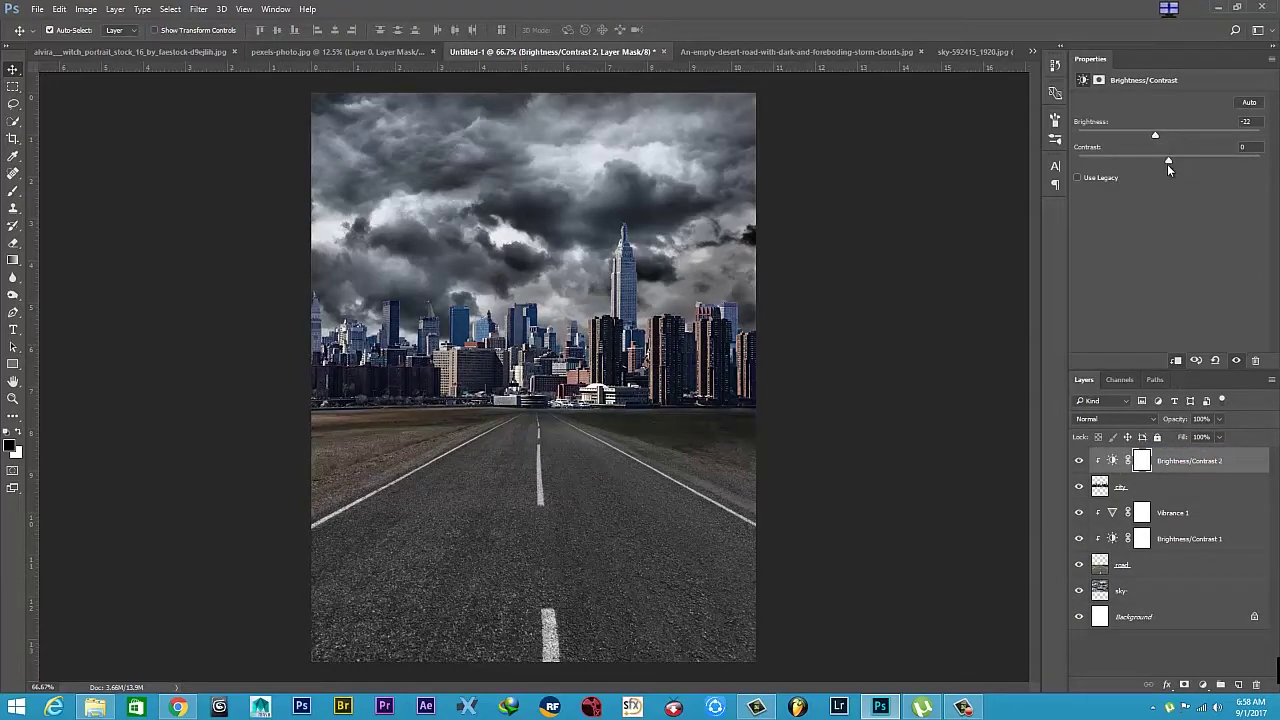
key("ctrl+alt+g")
left_click(1078, 486)
left_click(1078, 486)
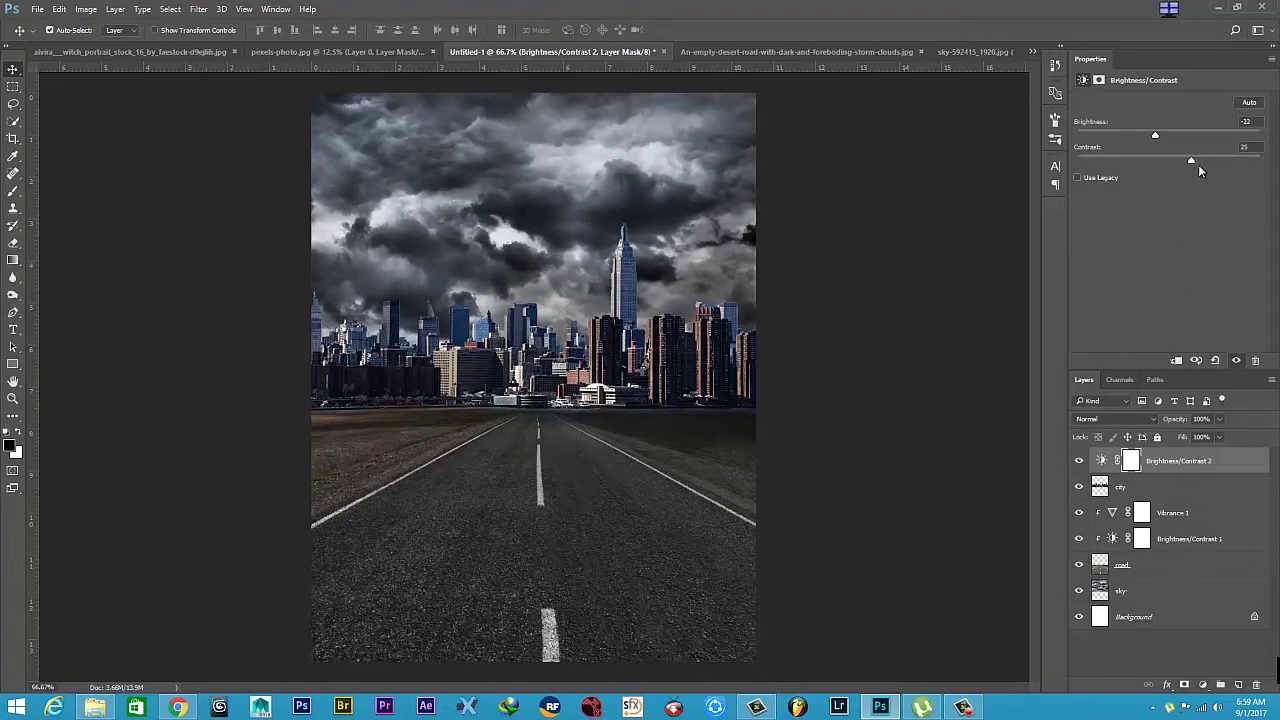
key("ctrl+z")
key("ctrl+alt+g")
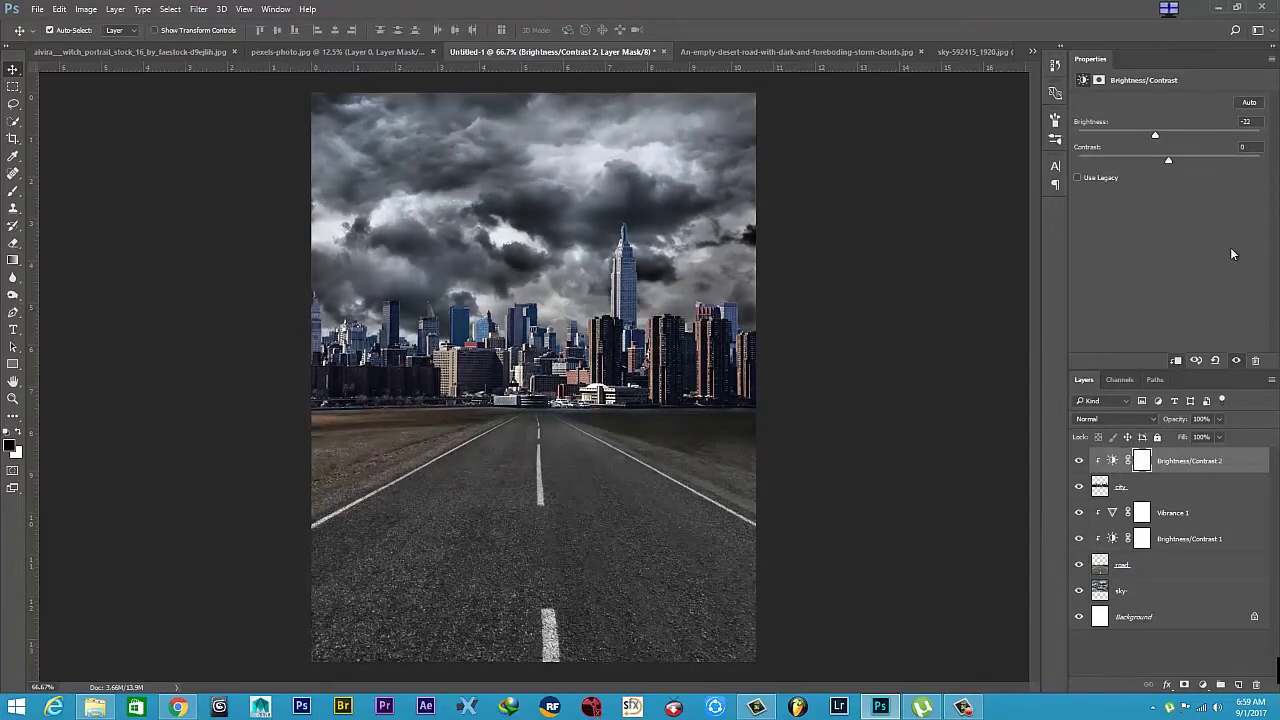
left_click_drag(1143, 138, 1147, 135)
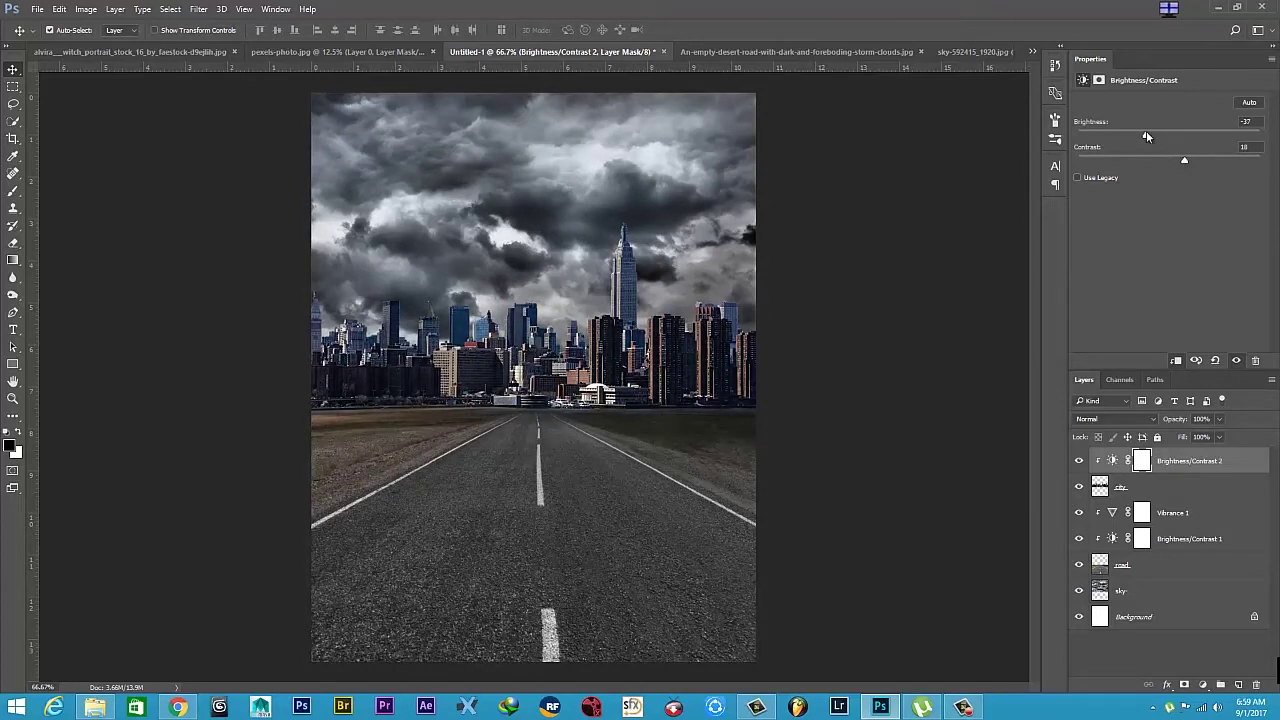
Add a Vibrance adjustment clipped to the city and lower vibrance to -76.
left_click(1176, 644)
left_click(1203, 685)
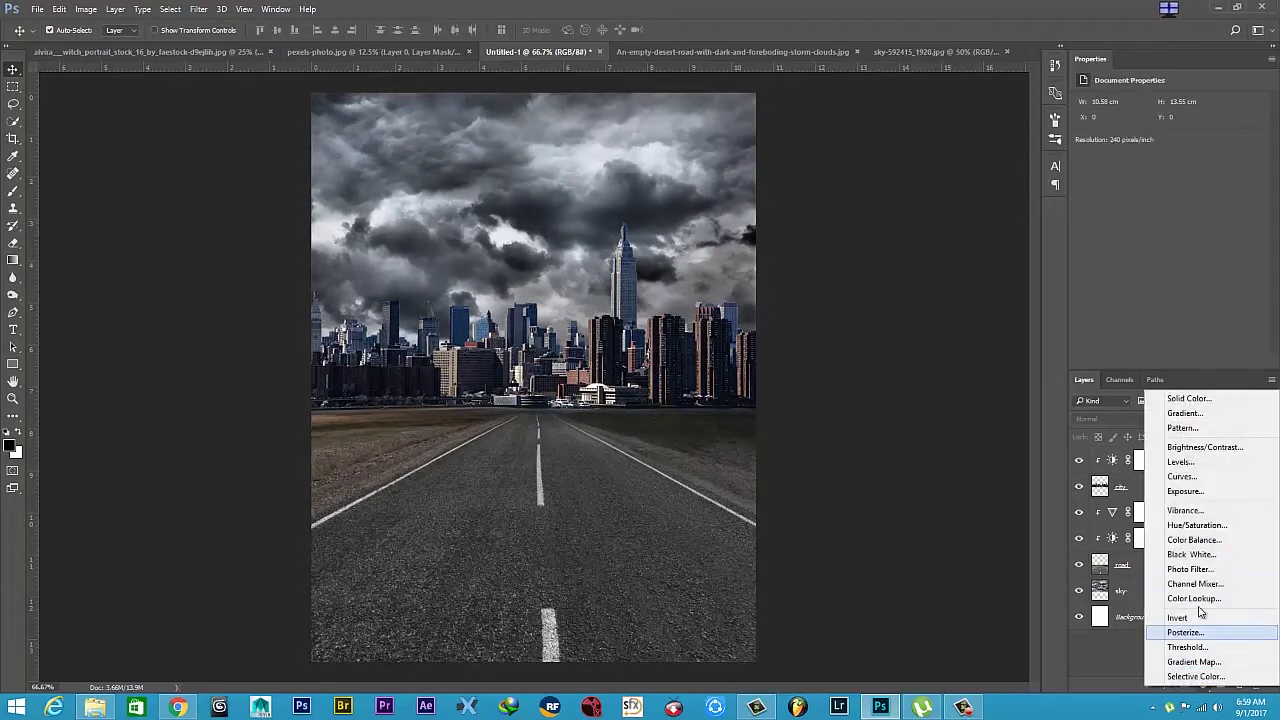
left_click(1195, 511)
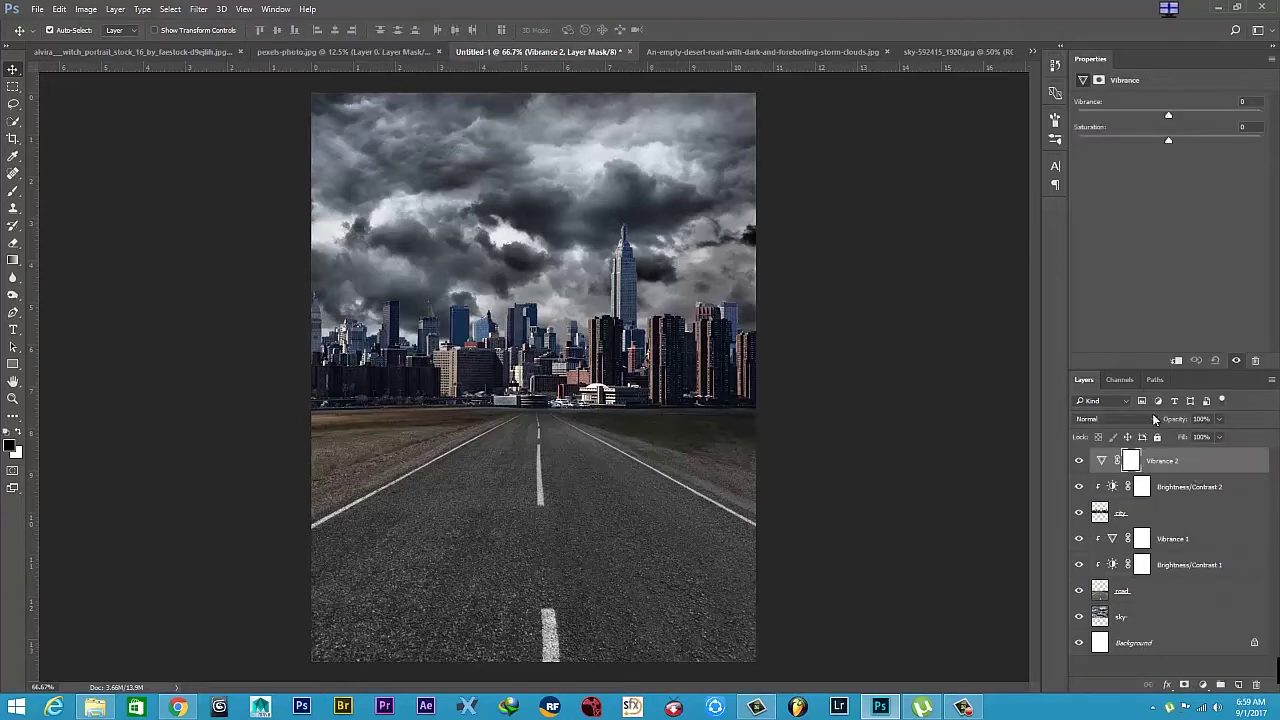
left_click(1177, 359)
left_click_drag(1174, 116, 1125, 119)
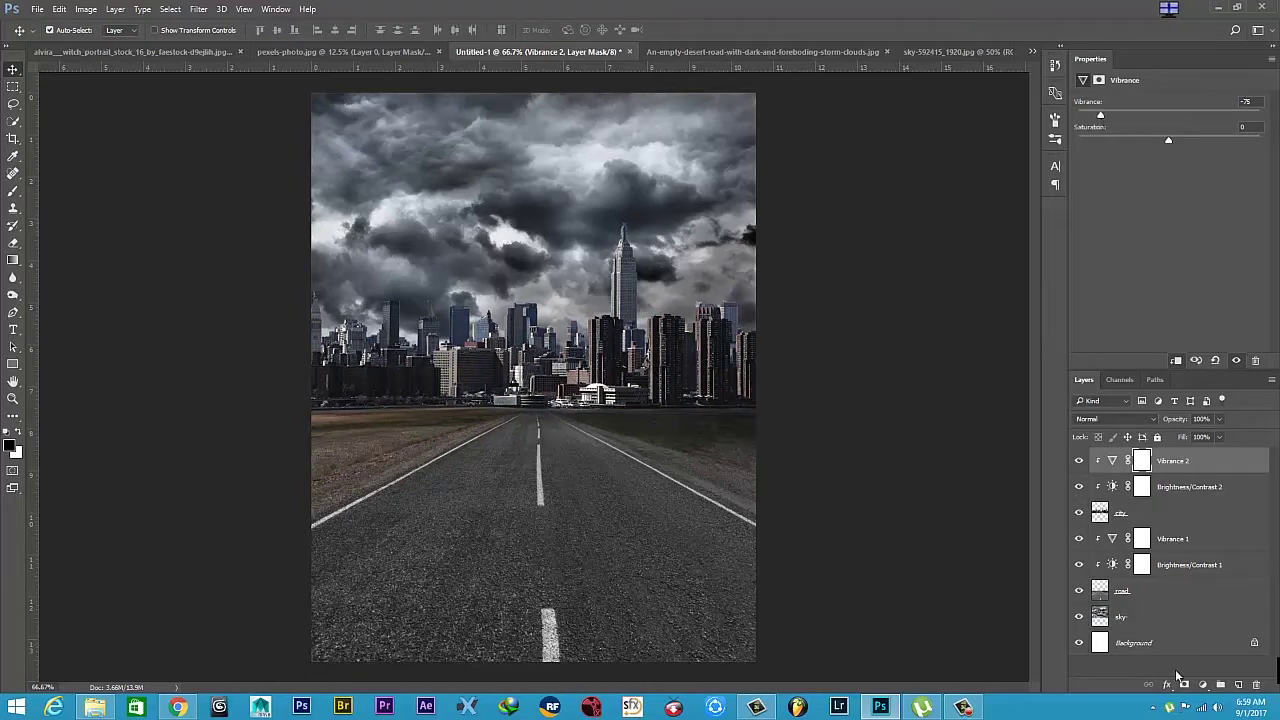
Add a Hue/Saturation adjustment clipped to the sky, with hue +10 and saturation -37.
left_click(1150, 617)
left_click(1202, 684)
left_click(1175, 526)
left_click(1177, 362)
mouse_move(1168, 150)
left_mouse_down()
mouse_move(1134, 176)
mouse_move(1162, 155)
left_mouse_up()
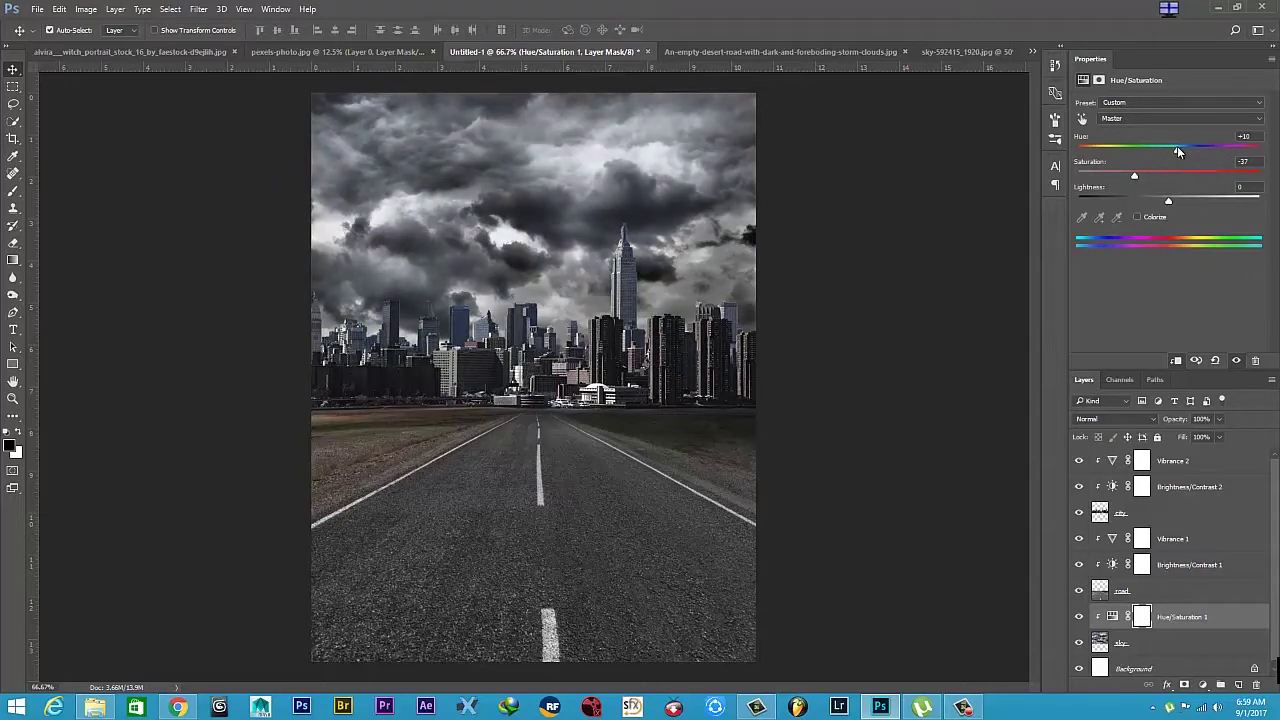
left_click(1148, 643)
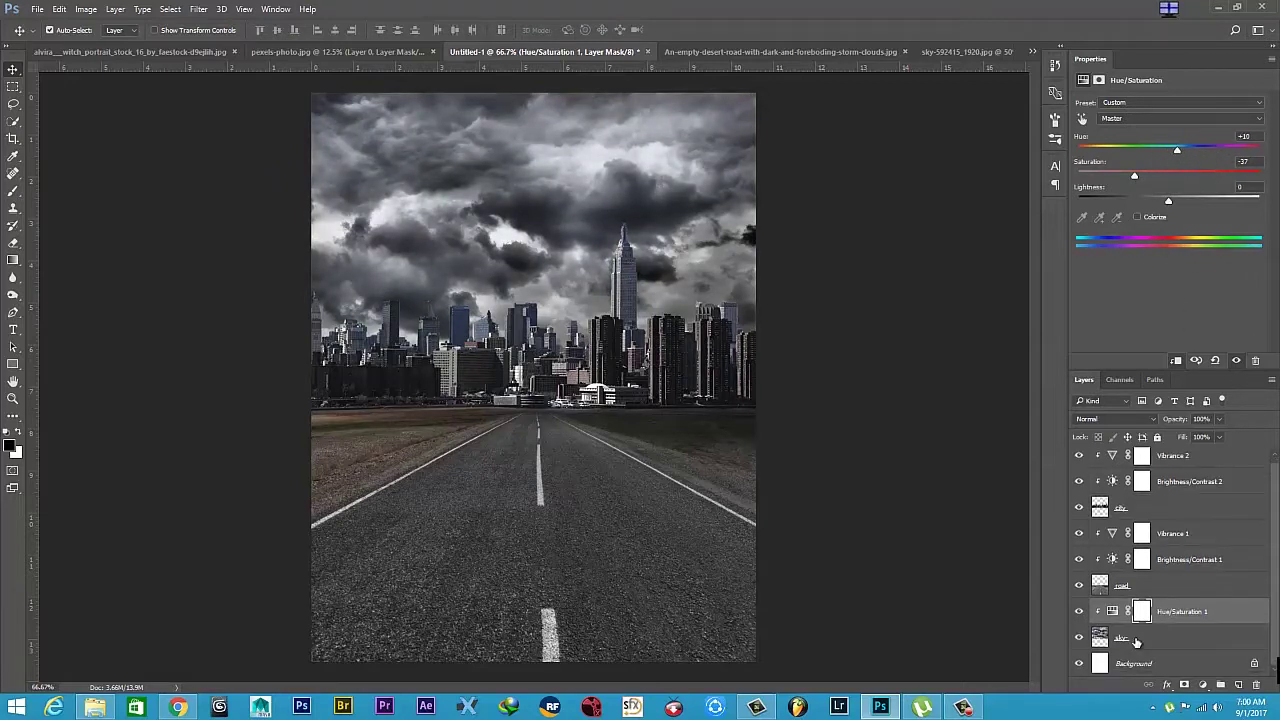
Add a new layer named 'fog' above the sky and sample a sky grey as foreground colour.
left_click(1239, 688)
double_click(1128, 638)
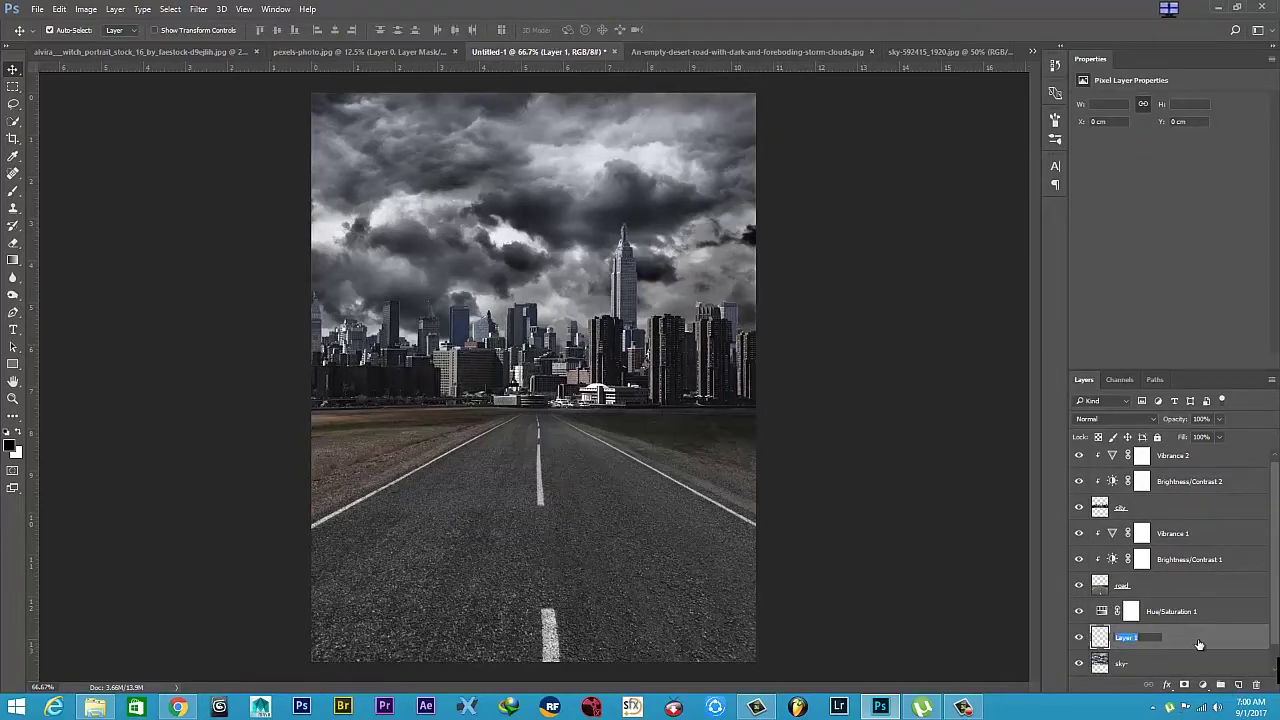
type("fog")
key("Return")
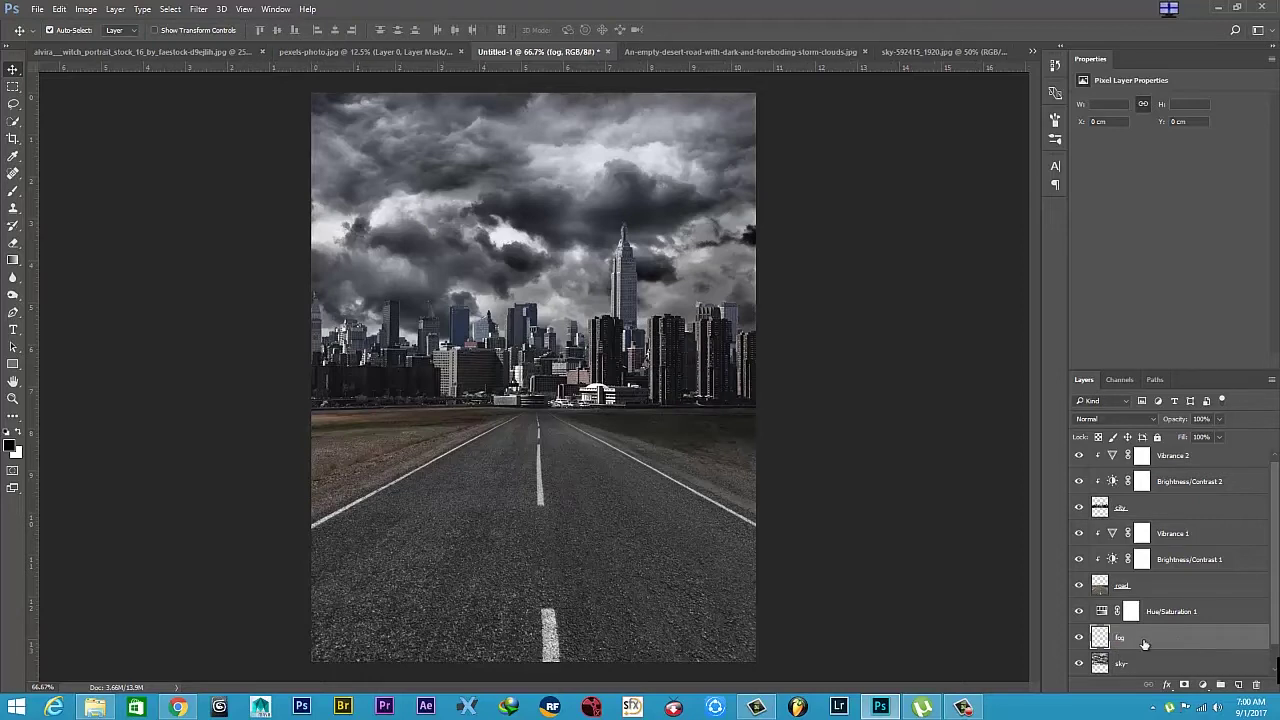
left_click(10, 446)
left_click(394, 272)
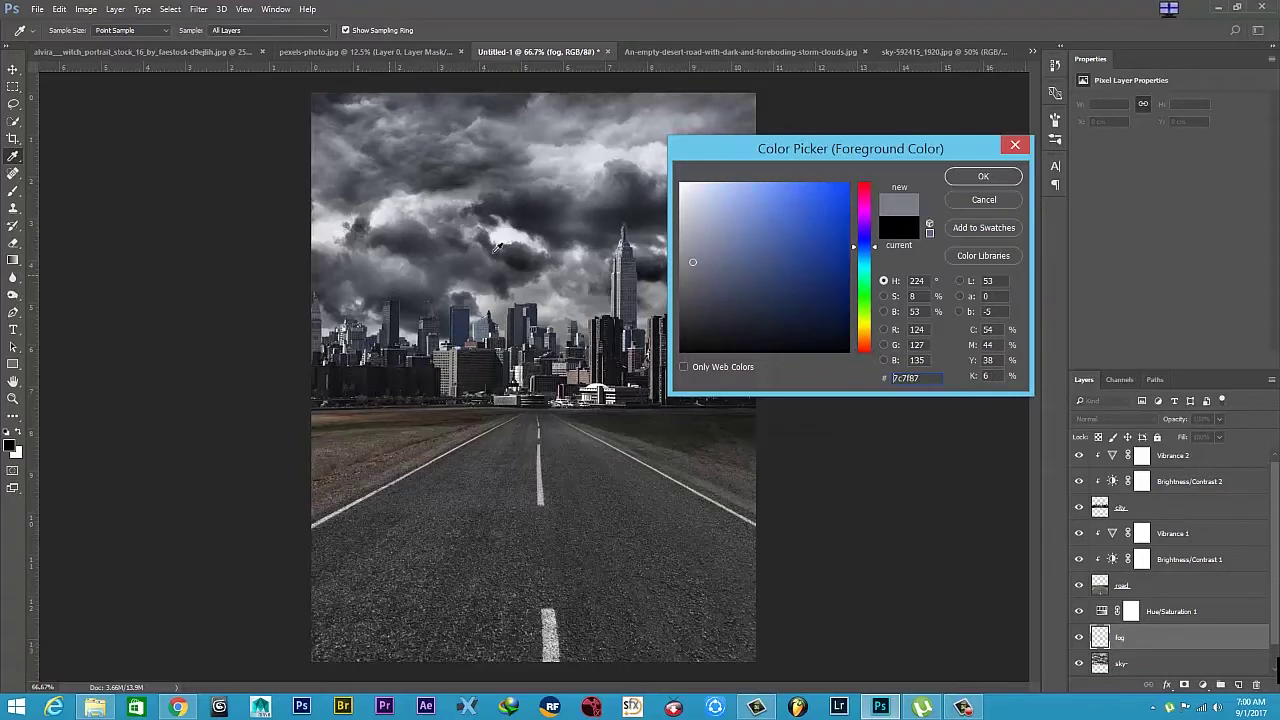
left_click(983, 176)
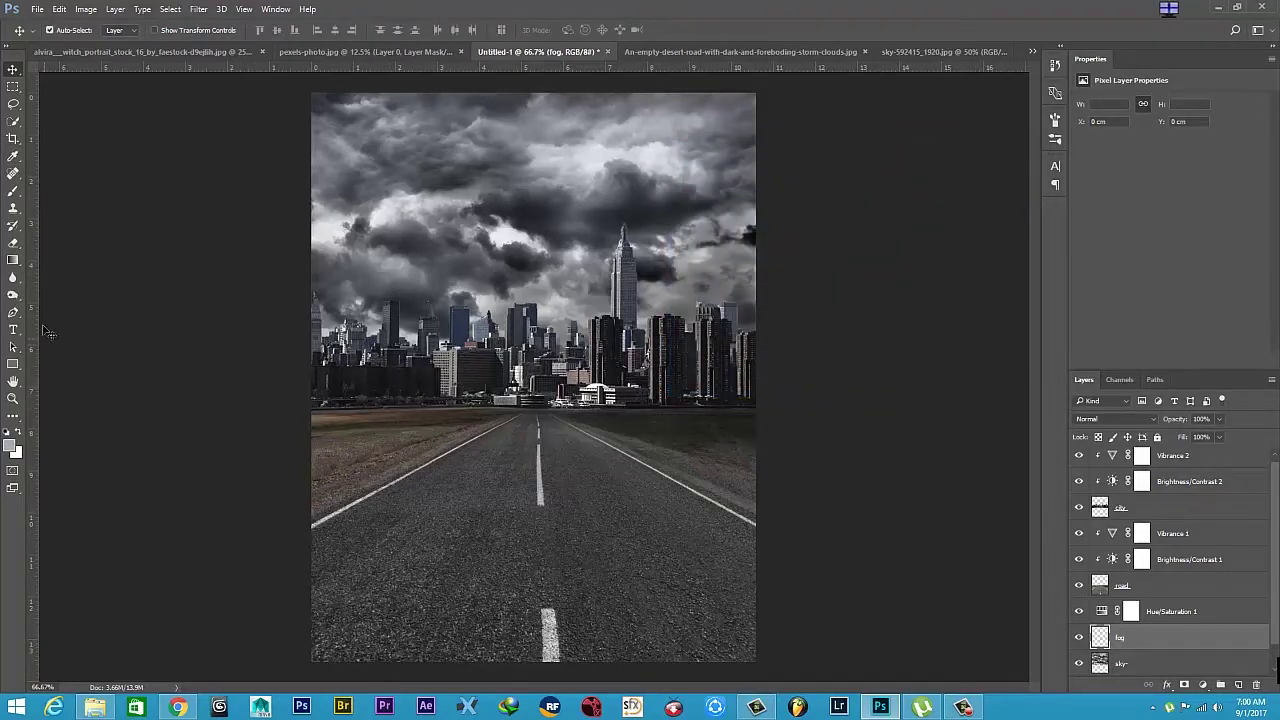
Switch to the Brush tool with opacity 33% and flow 37%.
right_click(13, 191)
left_click(68, 193)
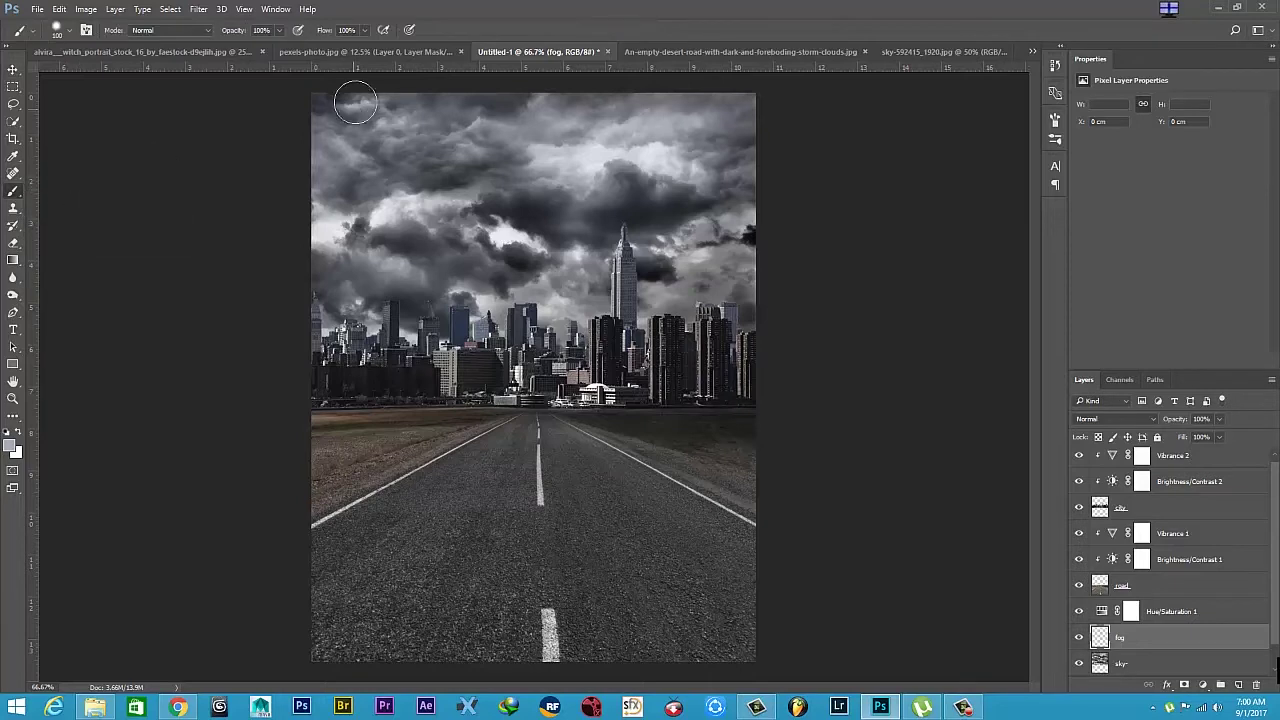
left_click(279, 30)
left_click_drag(272, 47, 238, 47)
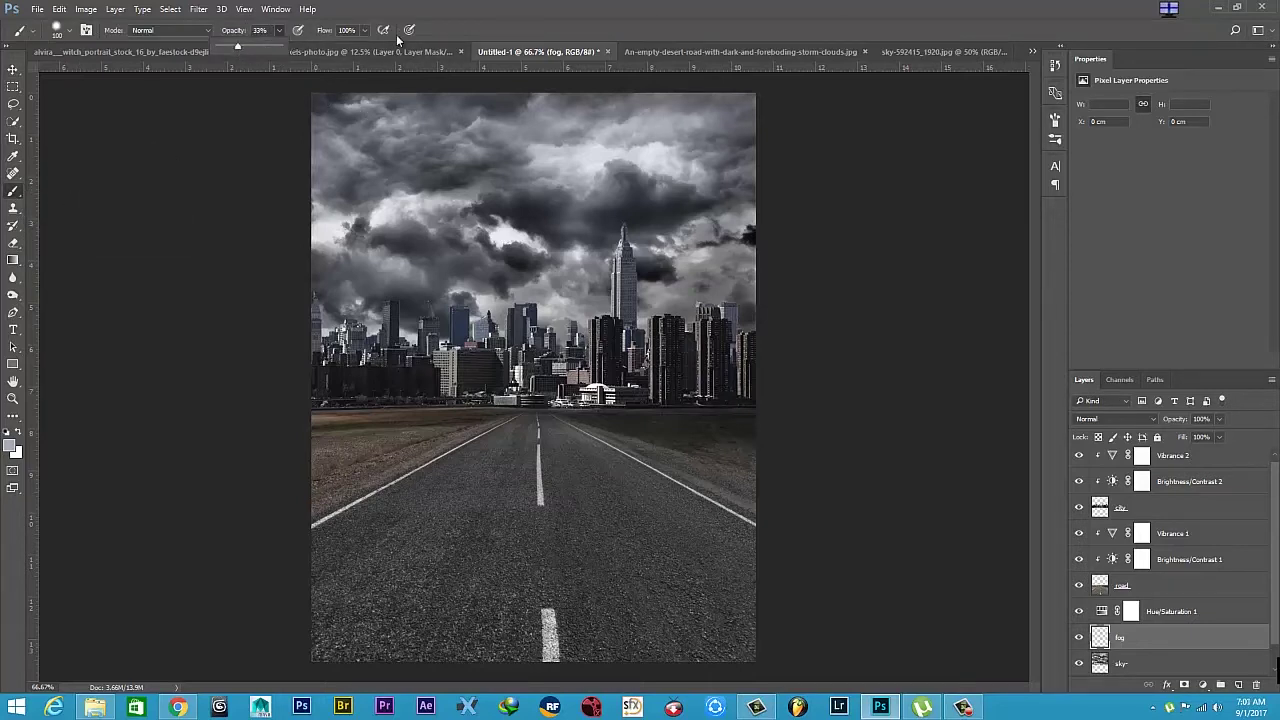
left_click(365, 30)
left_click_drag(362, 47, 325, 47)
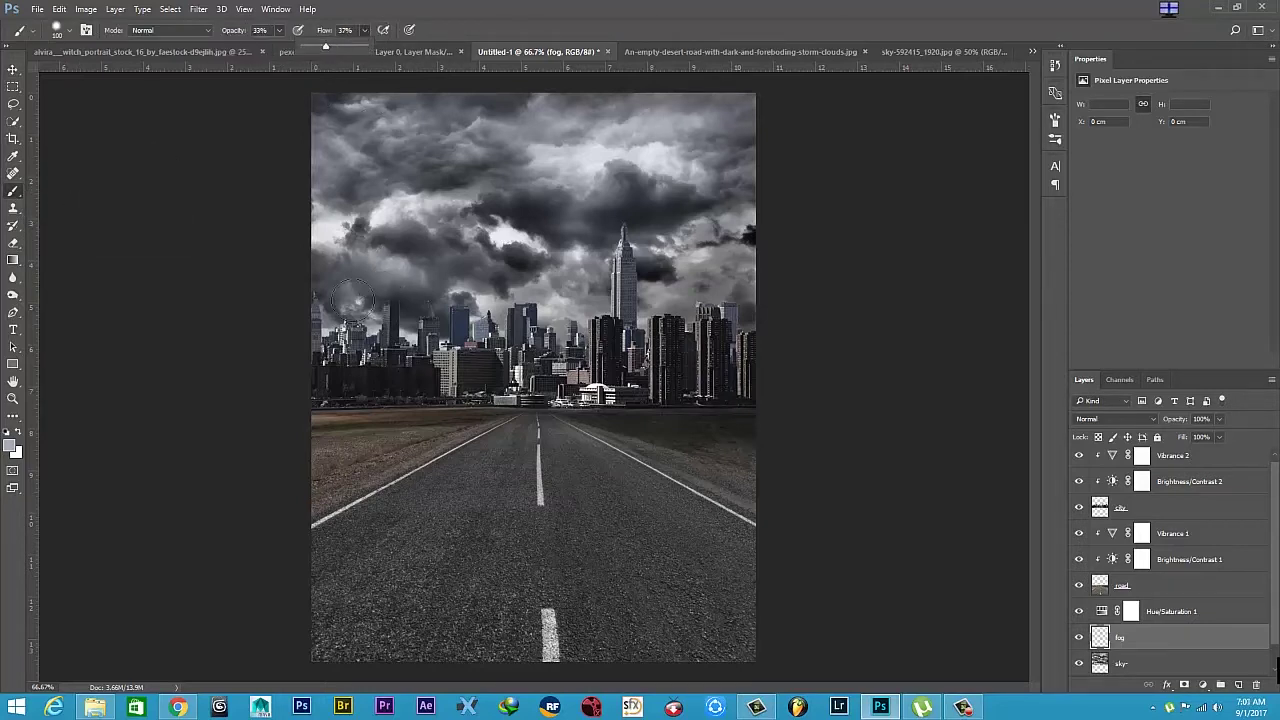
Paint light haze over the left skyline, then soft fog across the cloudy sky with a larger, softer brush.
left_click_drag(352, 297, 443, 292)
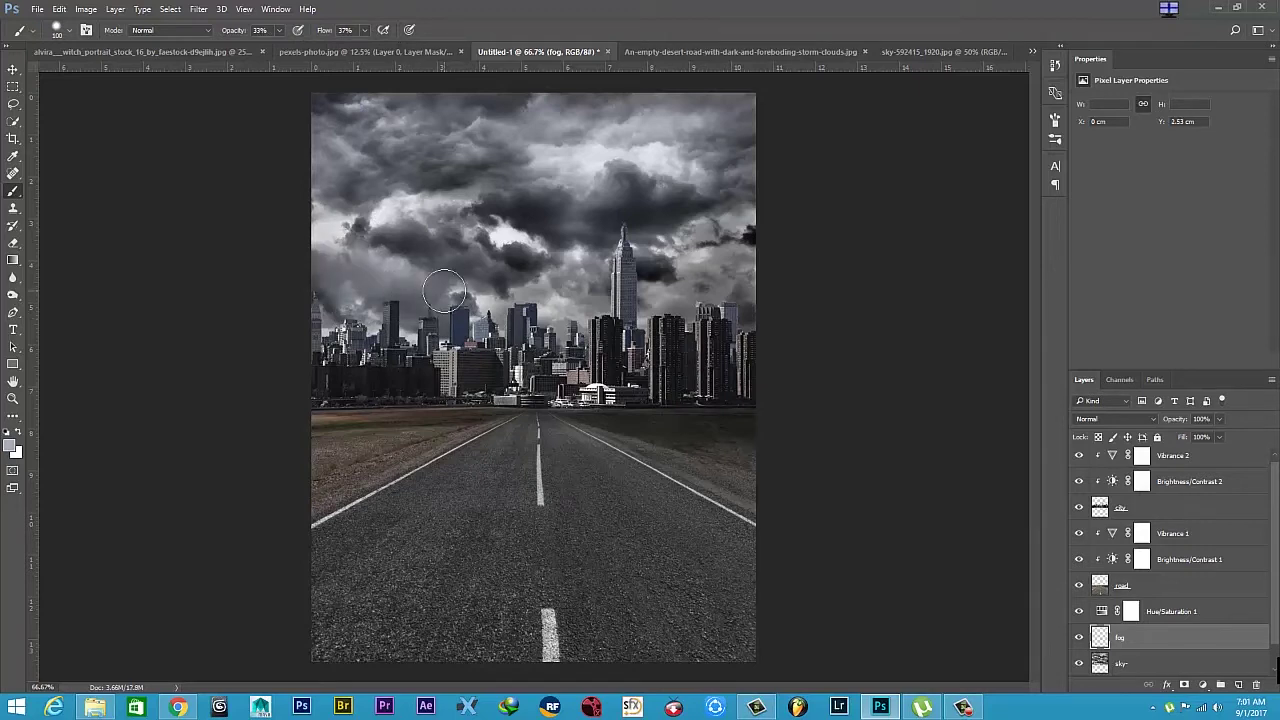
key("bracketright")
key("bracketright")
key("bracketright")
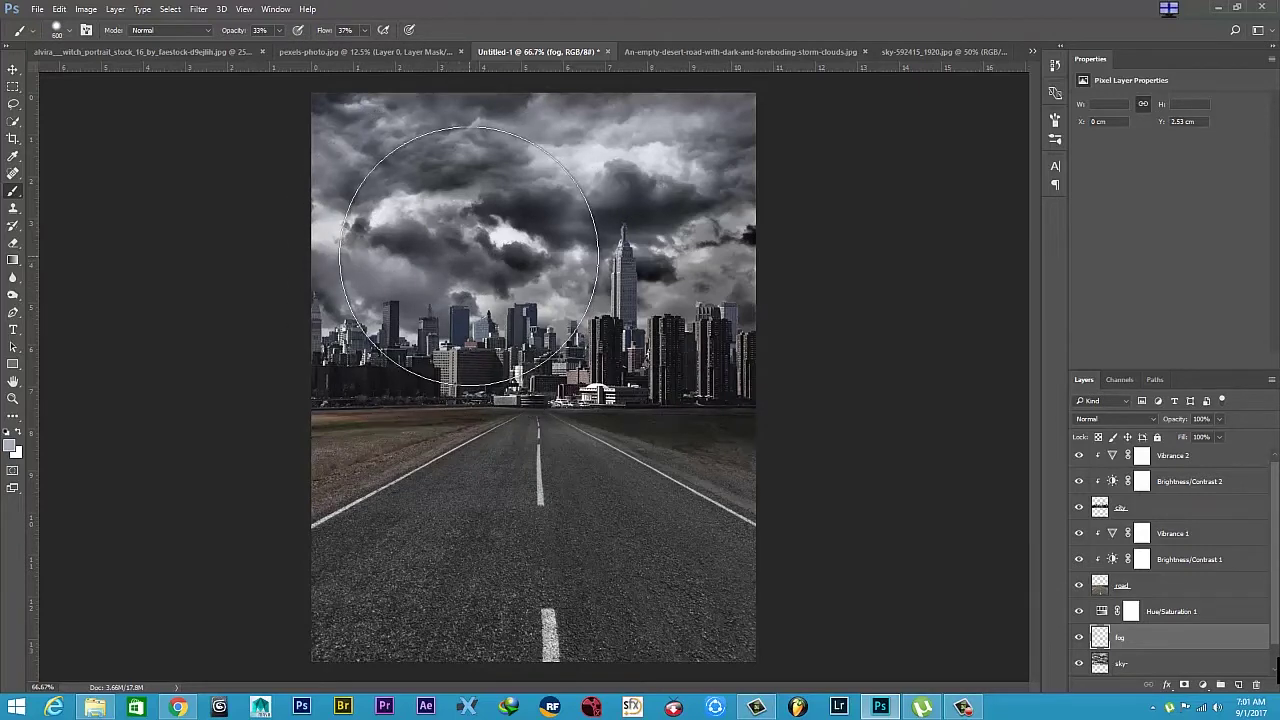
left_click(68, 30)
left_click_drag(117, 108, 45, 107)
key("Return")
mouse_move(636, 292)
left_mouse_down()
mouse_move(700, 231)
mouse_move(629, 151)
mouse_move(480, 137)
mouse_move(321, 265)
mouse_move(420, 300)
mouse_move(800, 329)
mouse_move(790, 193)
mouse_move(614, 157)
mouse_move(320, 340)
mouse_move(280, 329)
mouse_move(430, 150)
mouse_move(749, 143)
mouse_move(788, 382)
mouse_move(223, 243)
mouse_move(300, 251)
mouse_move(828, 500)
left_mouse_up()
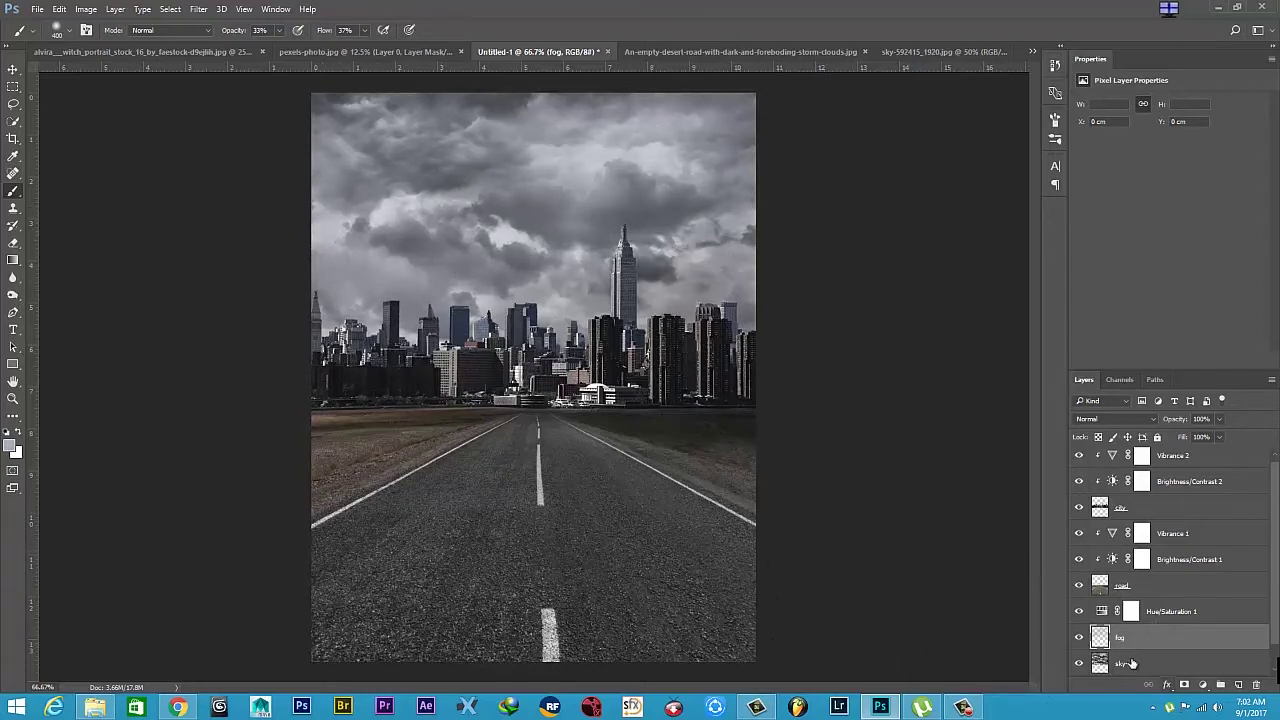
Set brush flow to 26% and add a new empty layer above Vibrance 2.
left_click(364, 30)
left_click_drag(355, 50, 358, 48)
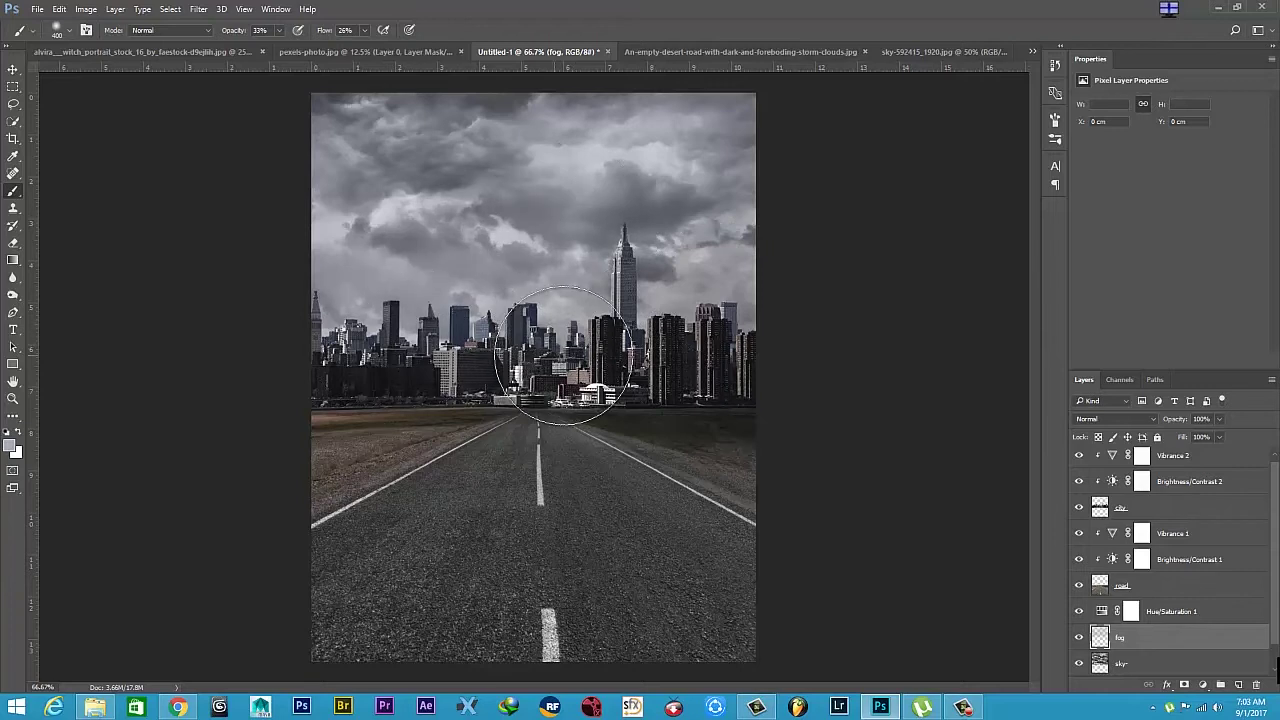
left_click(1200, 462)
left_click(1238, 685)
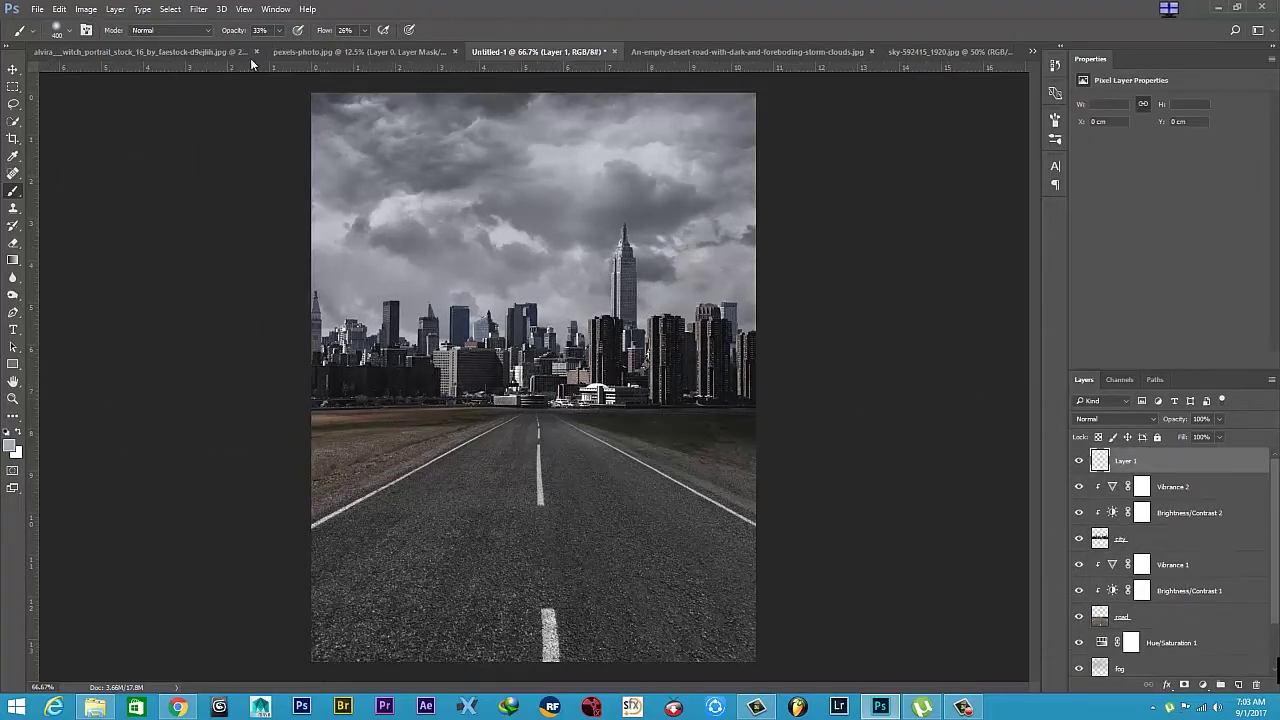
Paint soft grey haze along the horizon band with a 175 px brush at 23% opacity.
left_click(278, 30)
left_click_drag(281, 46, 273, 46)
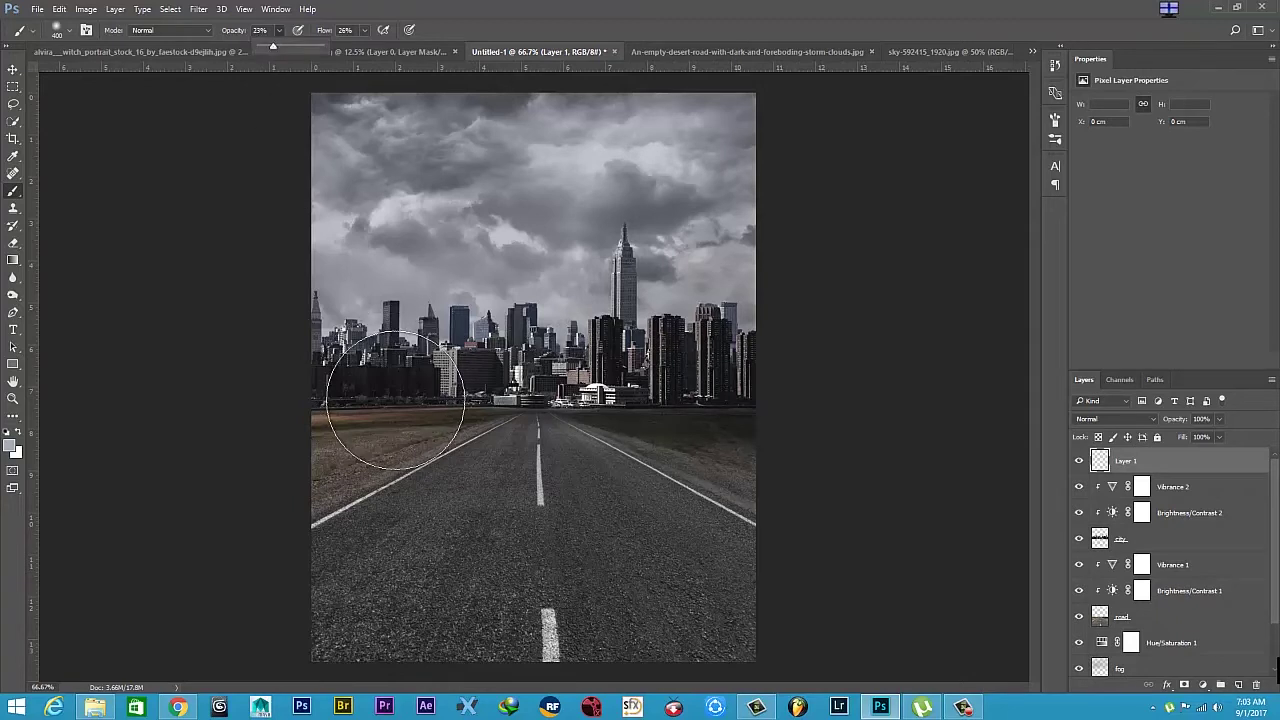
key("bracketleft")
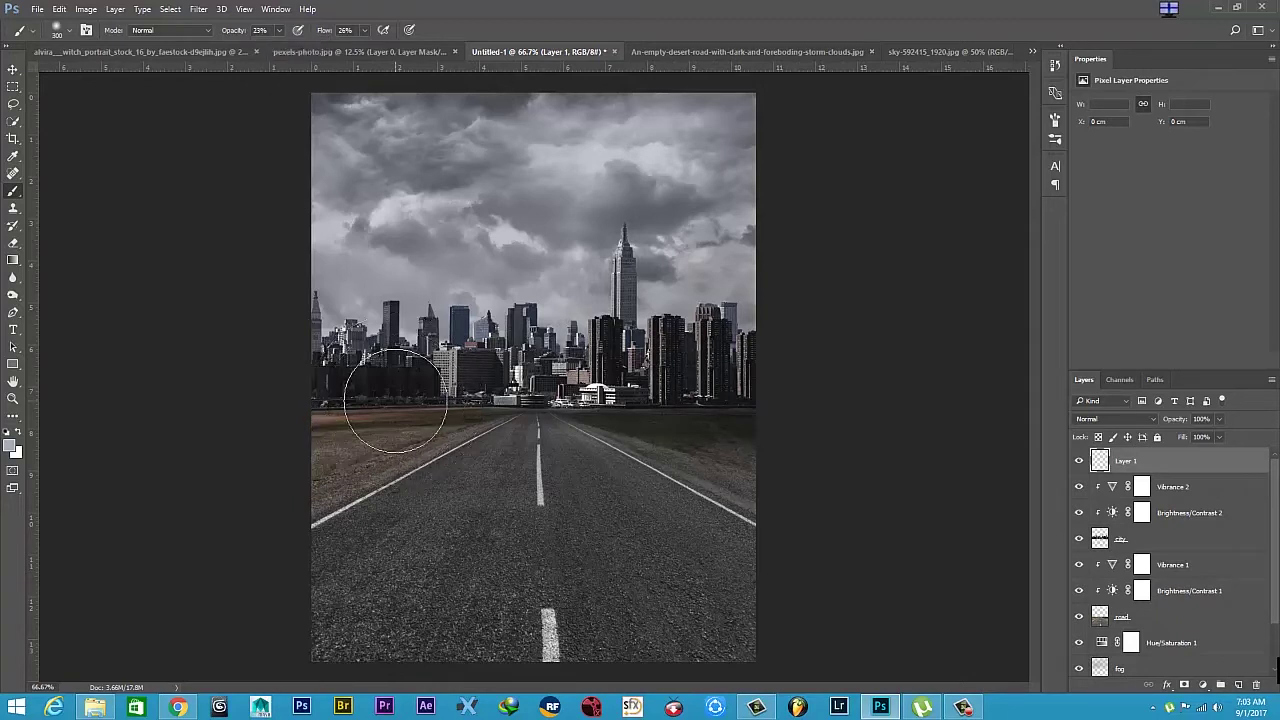
key("bracketleft")
key("bracketleft")
key("bracketleft")
mouse_move(351, 404)
left_mouse_down()
mouse_move(754, 394)
mouse_move(409, 391)
mouse_move(714, 417)
mouse_move(287, 419)
mouse_move(834, 423)
left_mouse_up()
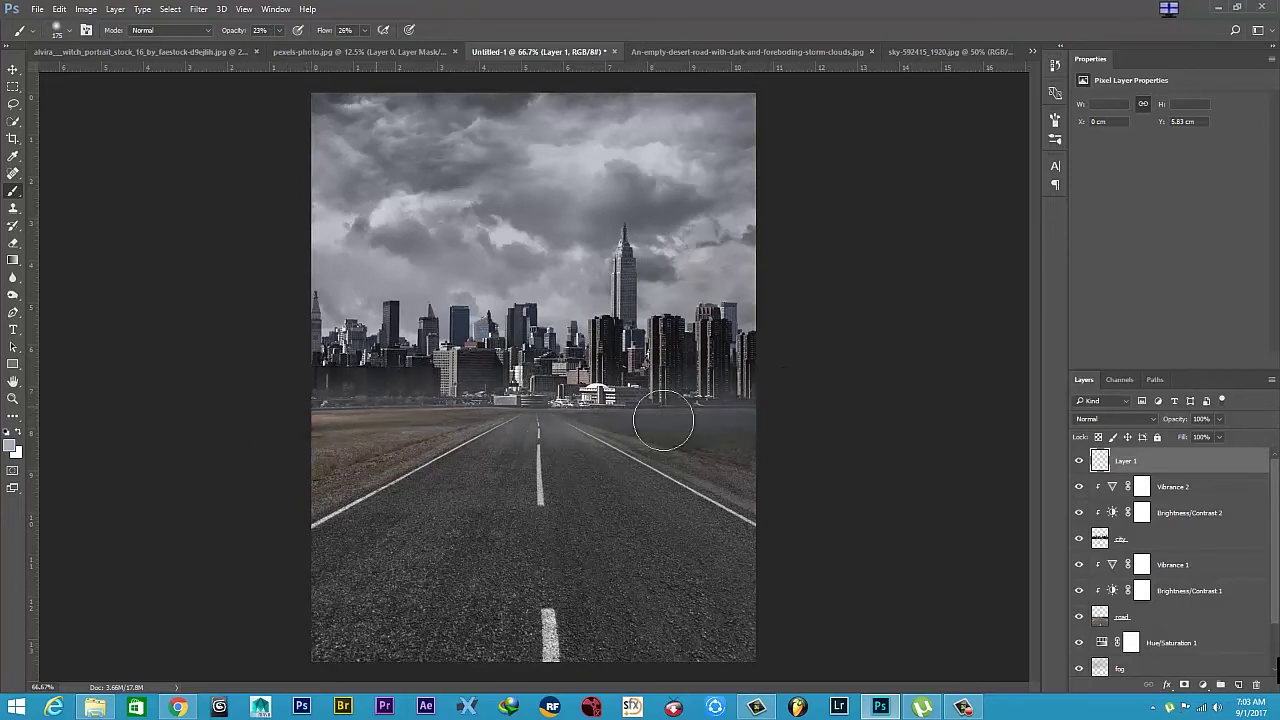
mouse_move(332, 406)
left_mouse_down()
mouse_move(826, 400)
mouse_move(323, 417)
mouse_move(760, 408)
left_mouse_up()
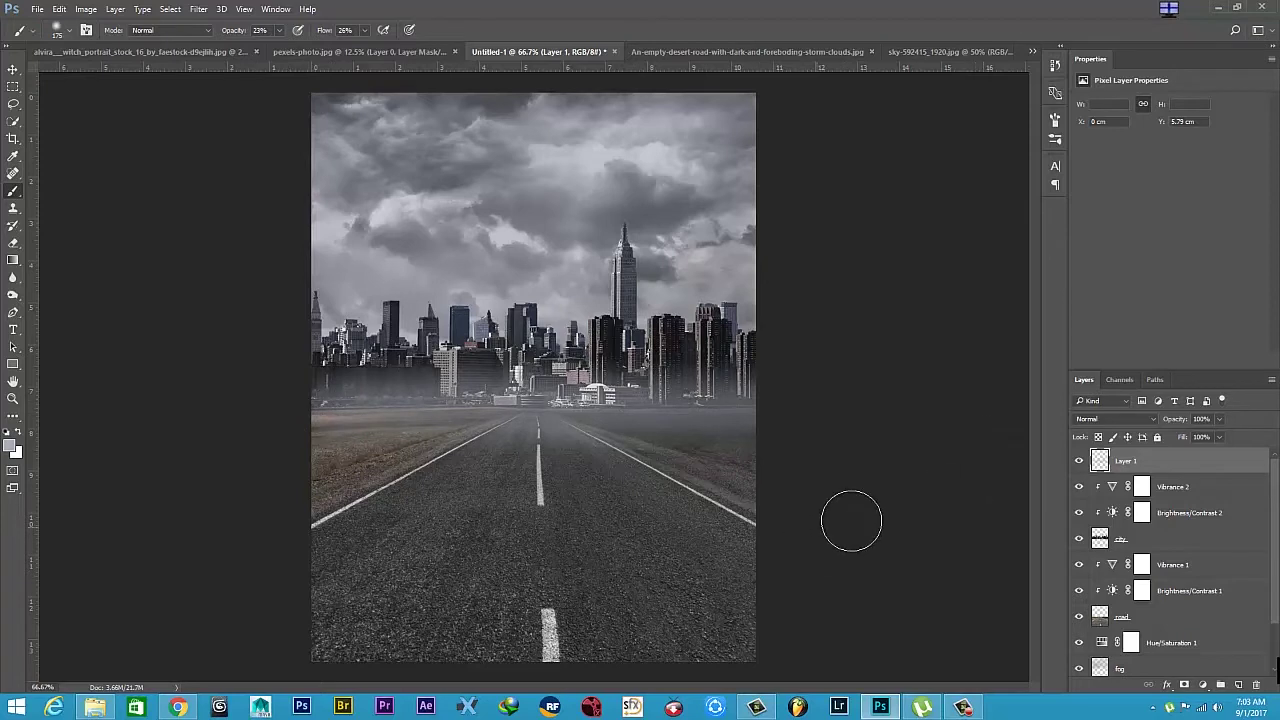
Set Layer 1 to 83% opacity and add faint haze near the left horizon.
left_click(1219, 420)
left_click_drag(1222, 438, 1209, 438)
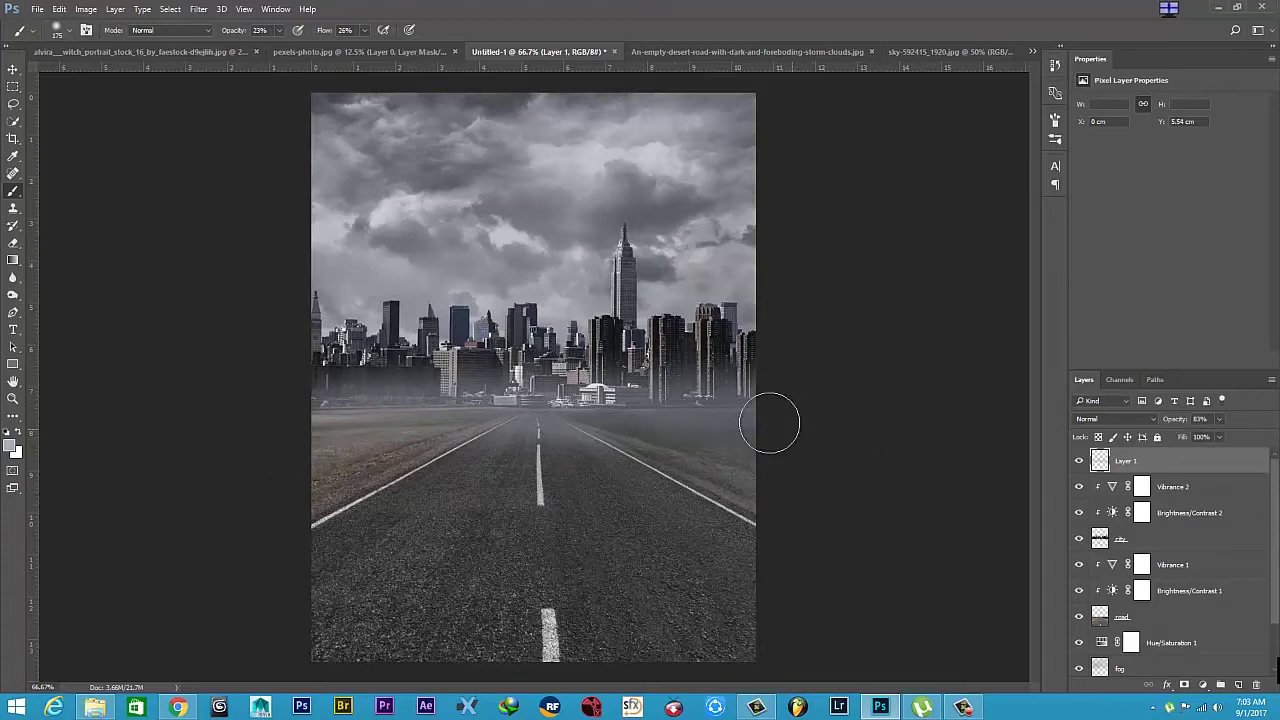
left_click_drag(297, 397, 467, 430)
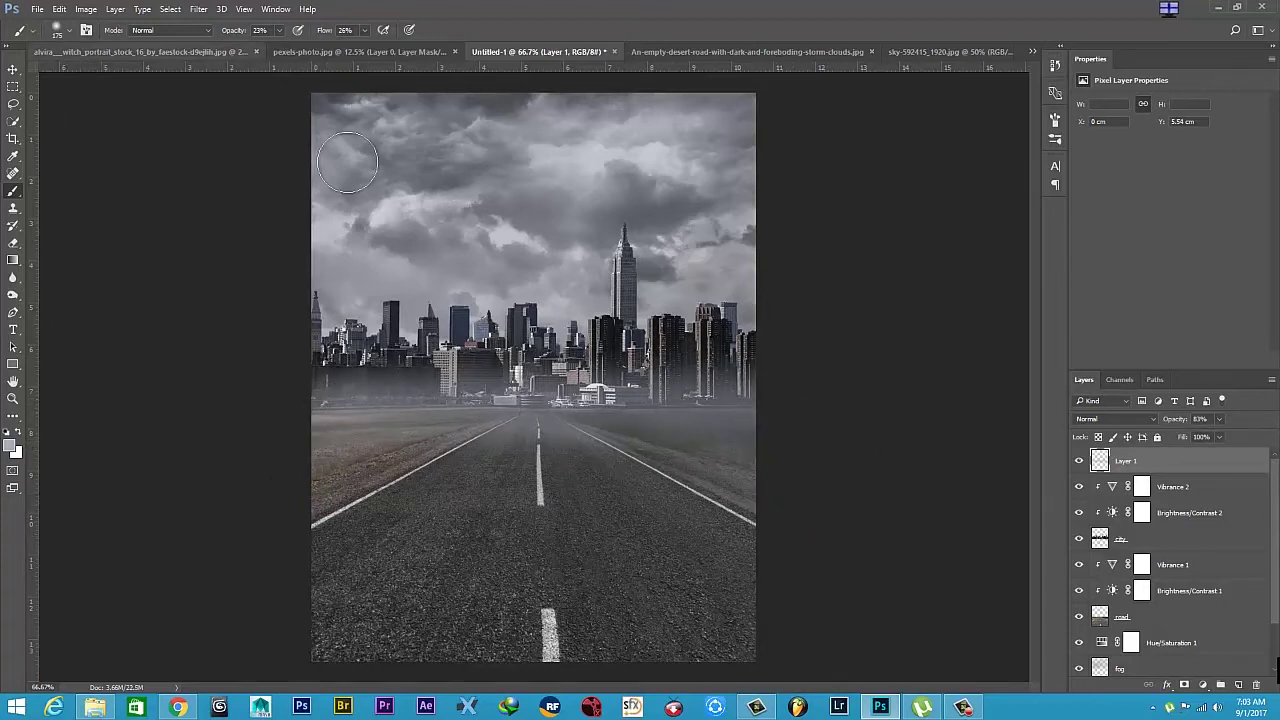
left_click(68, 30)
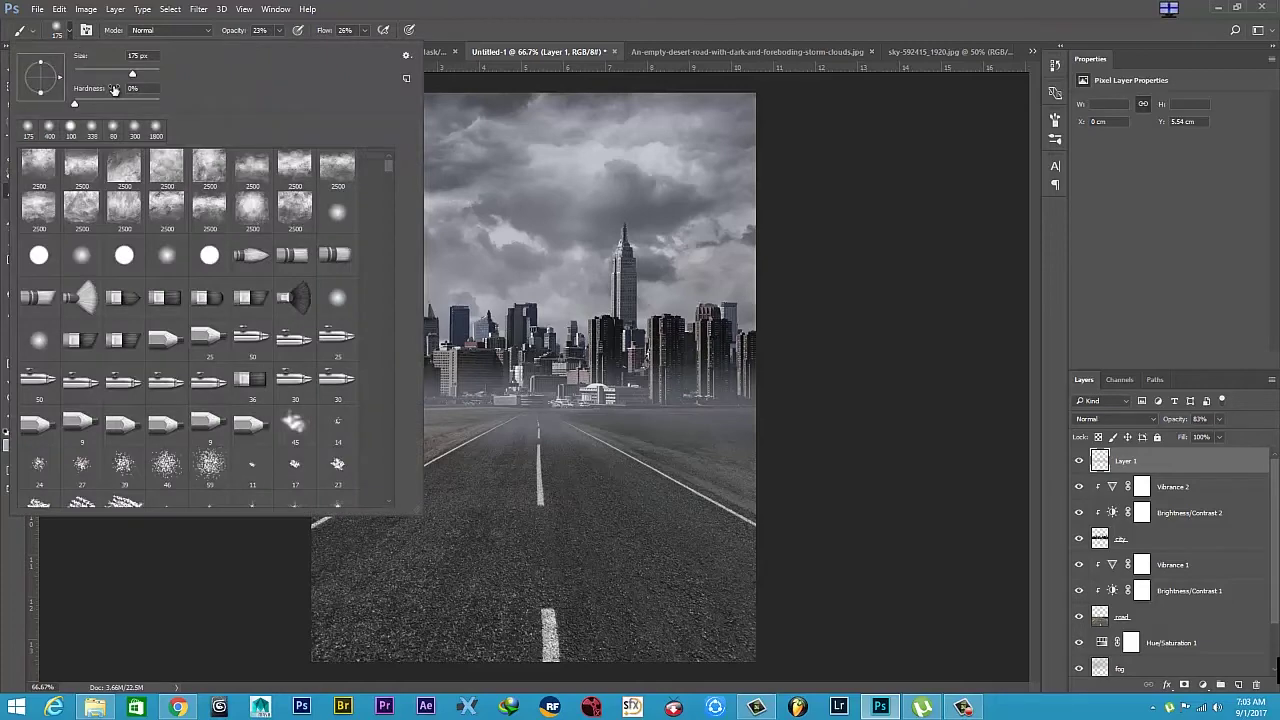
Append the Fog brush set, choose the 1205 px fog brush, and test a faint stroke on the horizon.
left_click(407, 56)
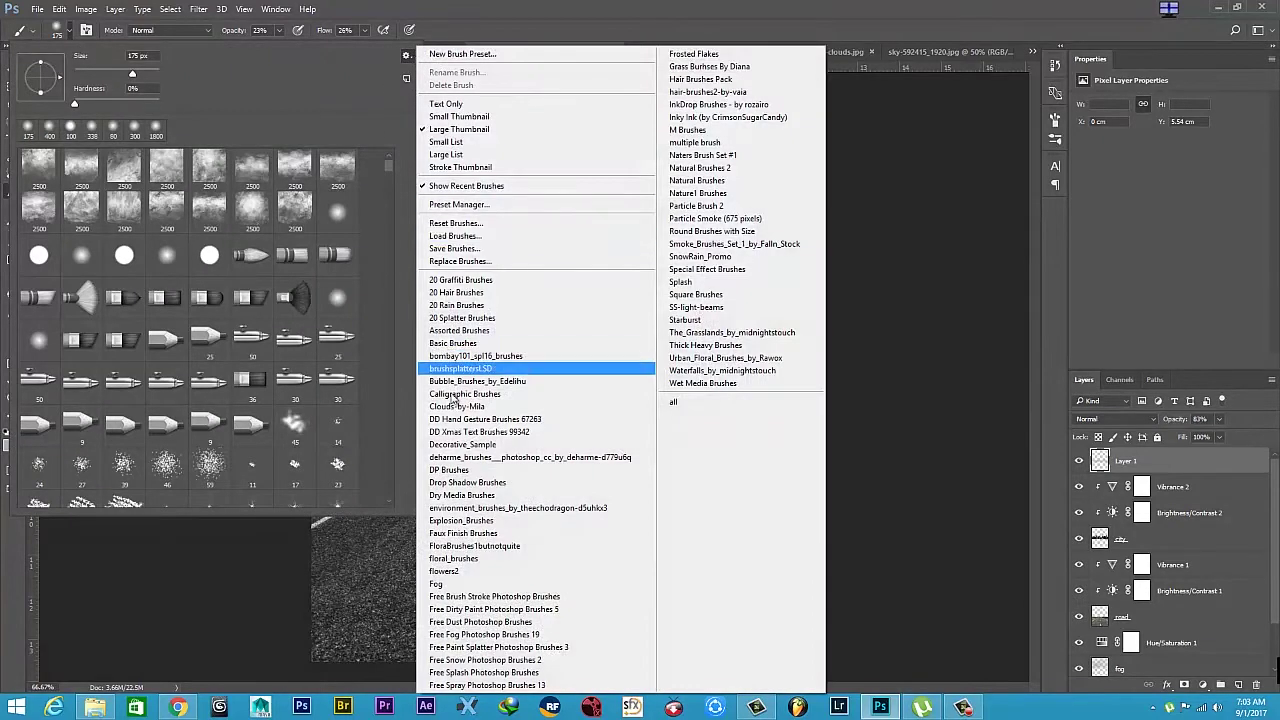
left_click(440, 584)
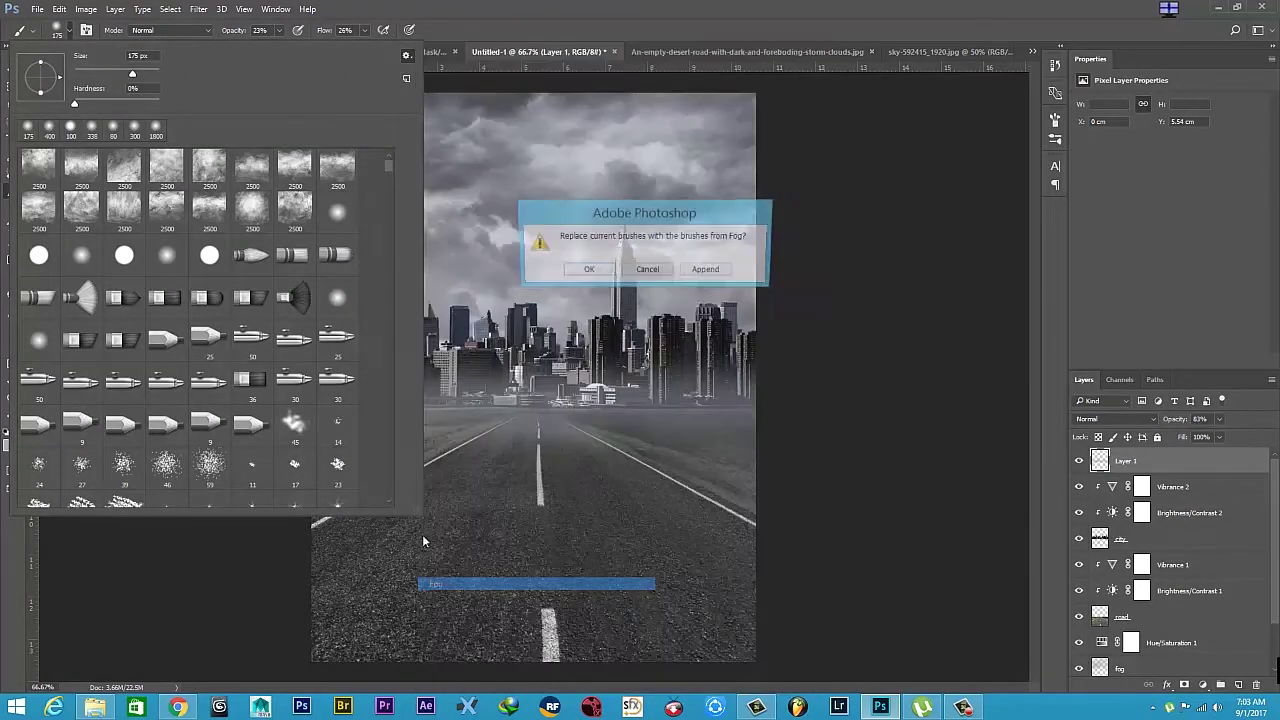
left_click(697, 273)
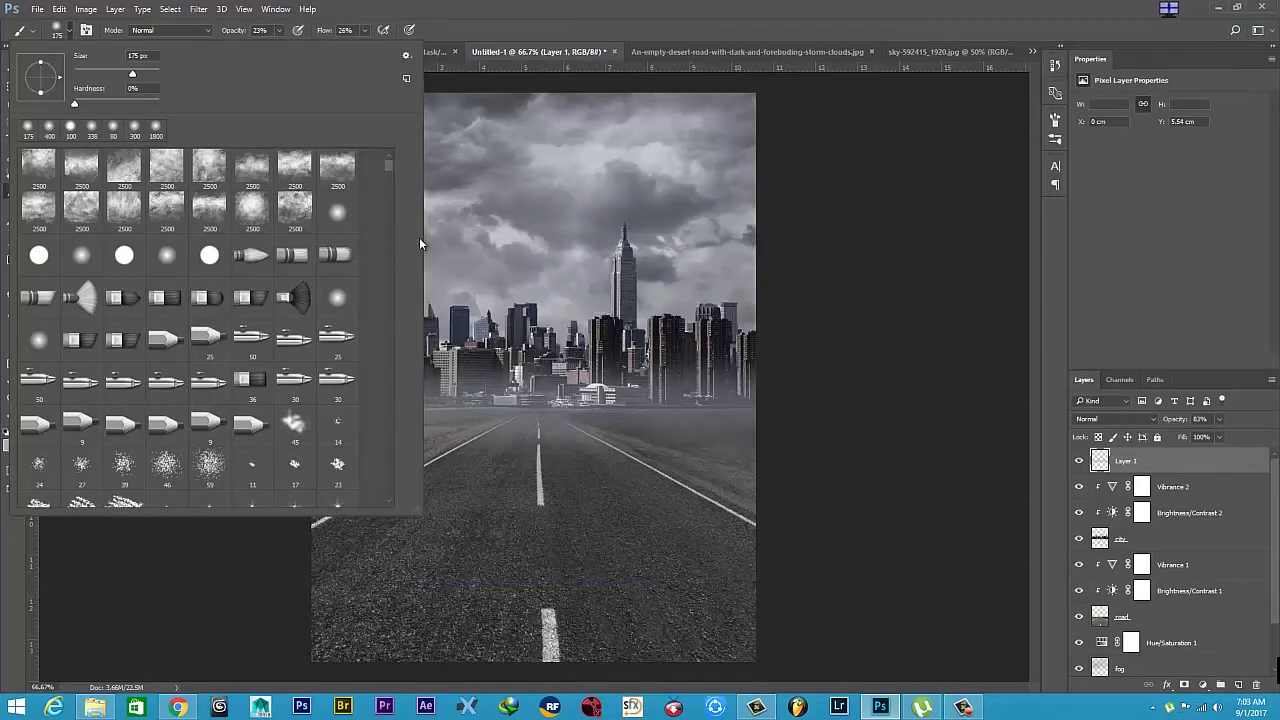
left_click_drag(391, 182, 386, 494)
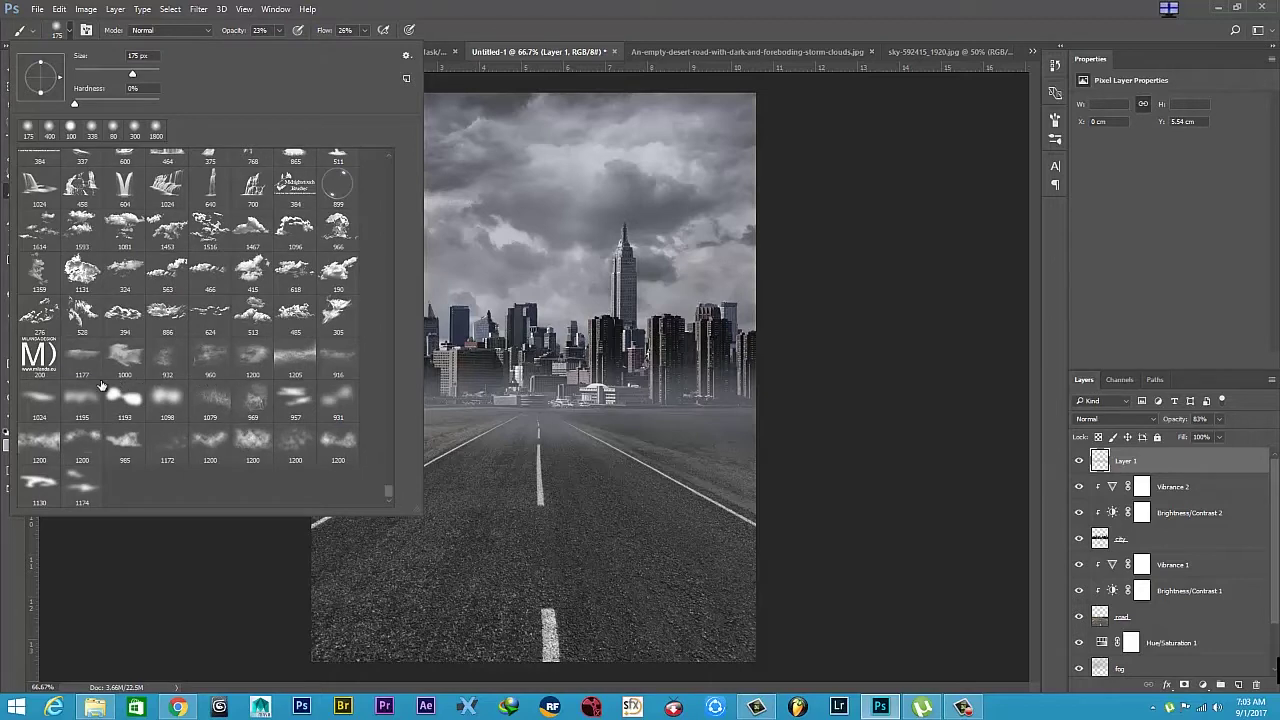
left_click(294, 360)
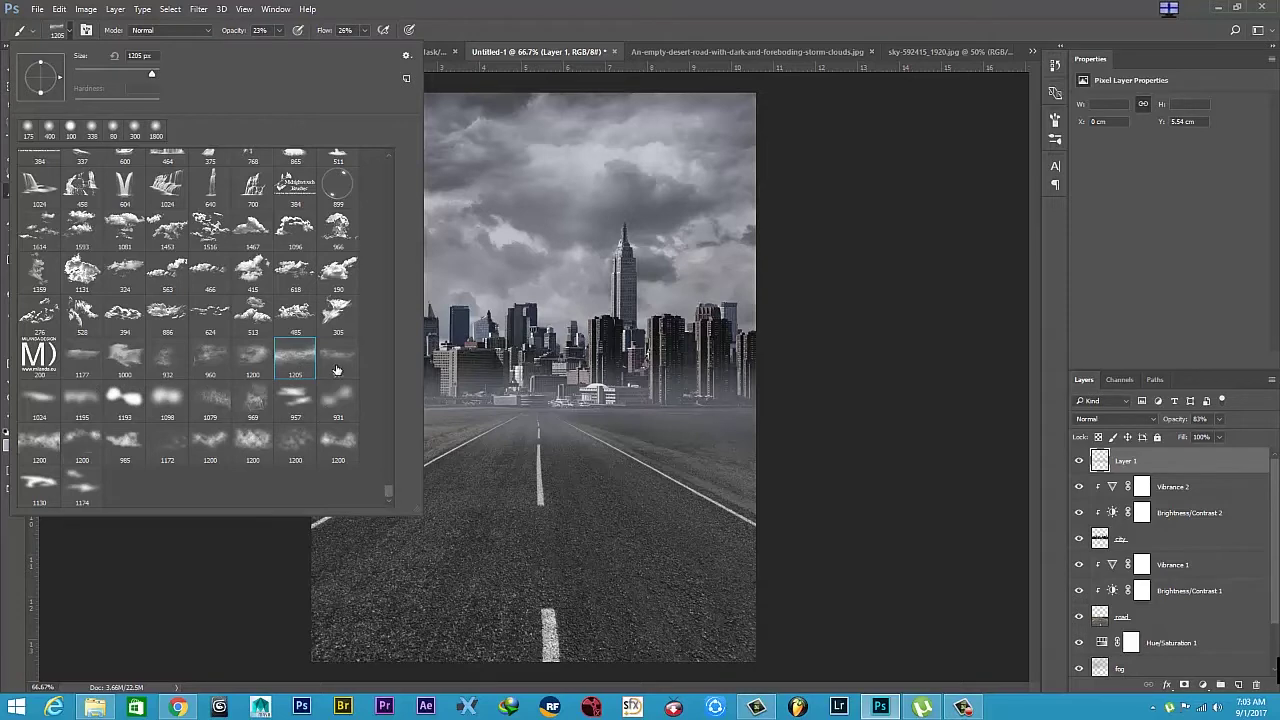
double_click(336, 372)
mouse_move(485, 393)
left_mouse_down()
mouse_move(551, 385)
mouse_move(620, 405)
left_mouse_up()
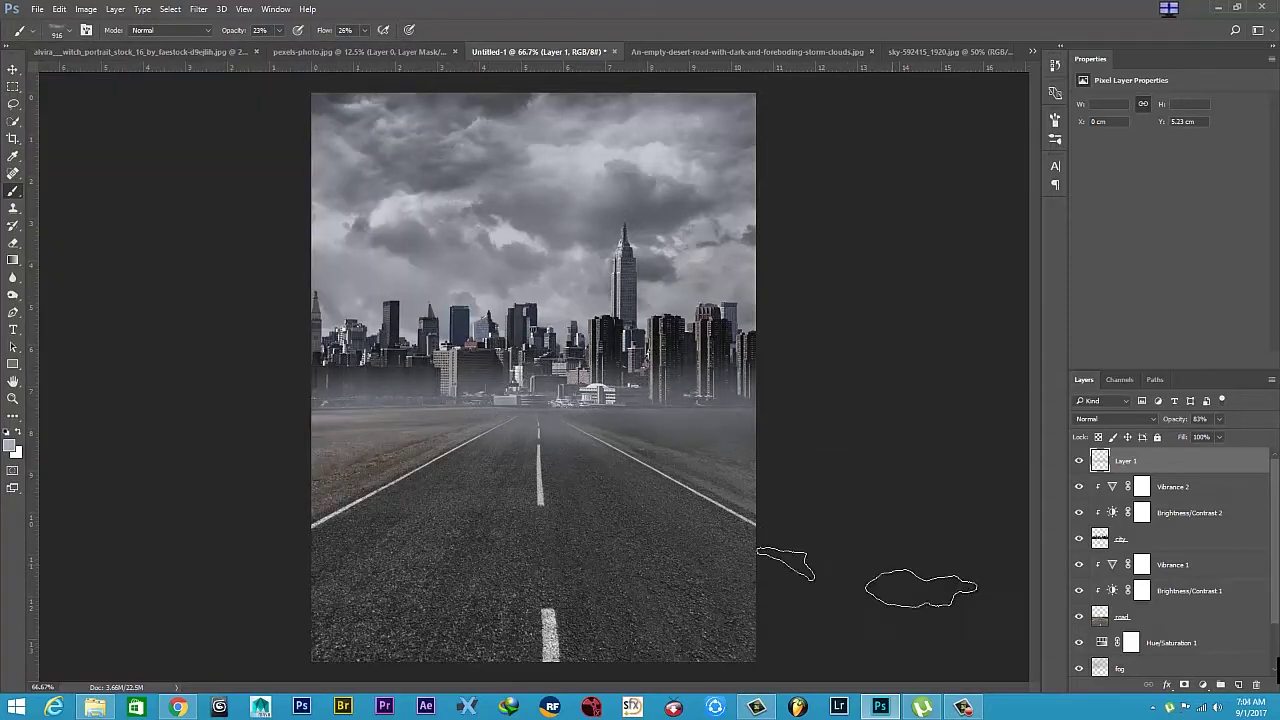
Stamp thick fog along the skyline base at 100% opacity and flow, rotating the tip to about -178°.
left_click(30, 33)
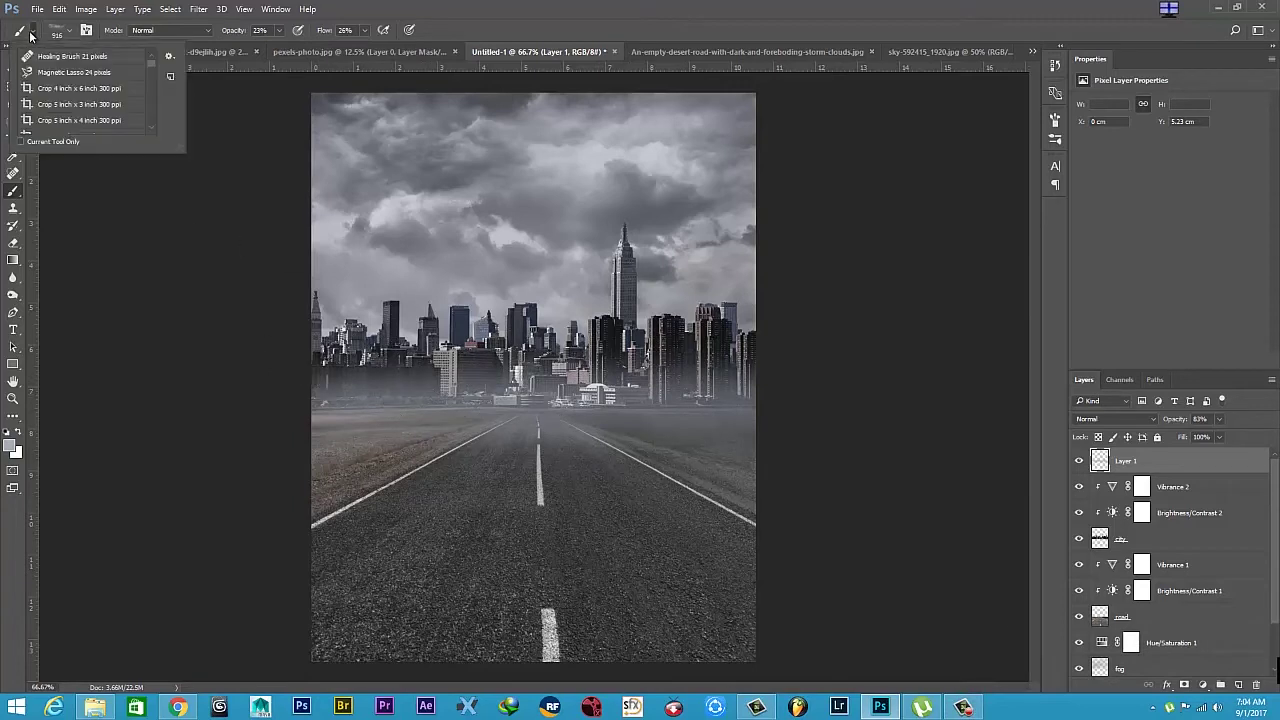
left_click(86, 30)
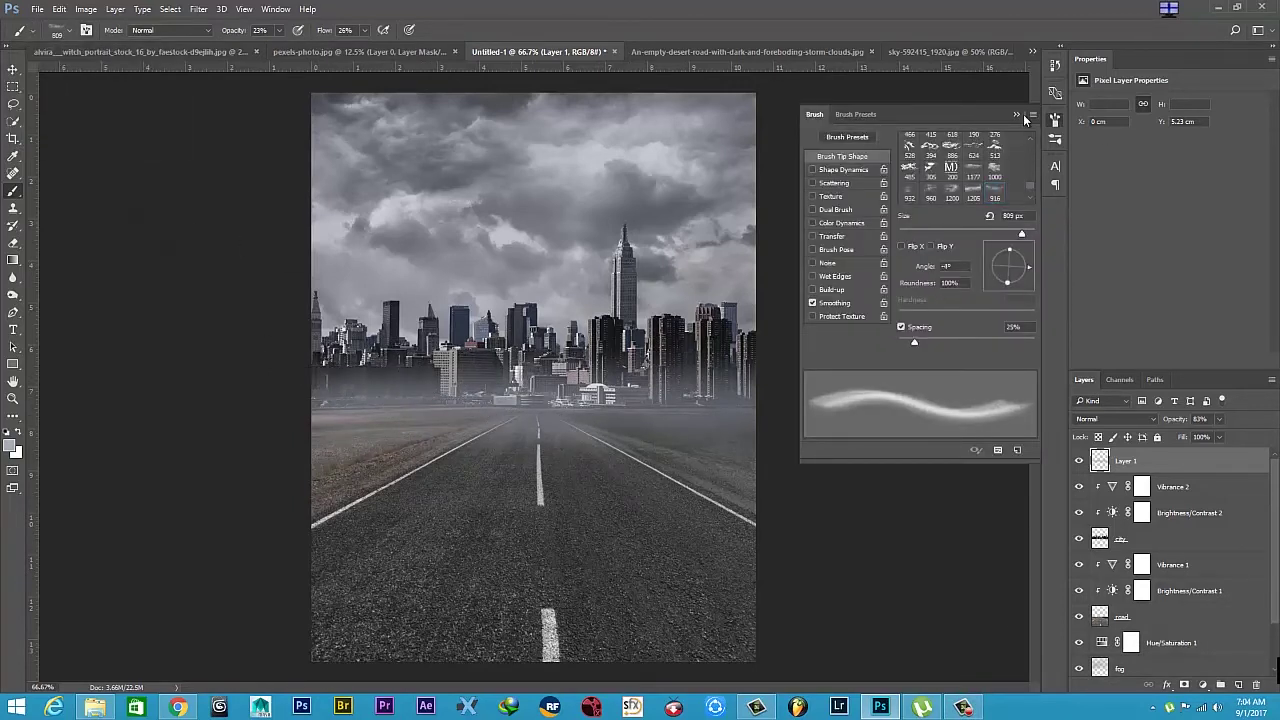
left_click(1024, 120)
mouse_move(279, 30)
left_mouse_down()
mouse_move(322, 47)
mouse_move(409, 47)
left_mouse_up()
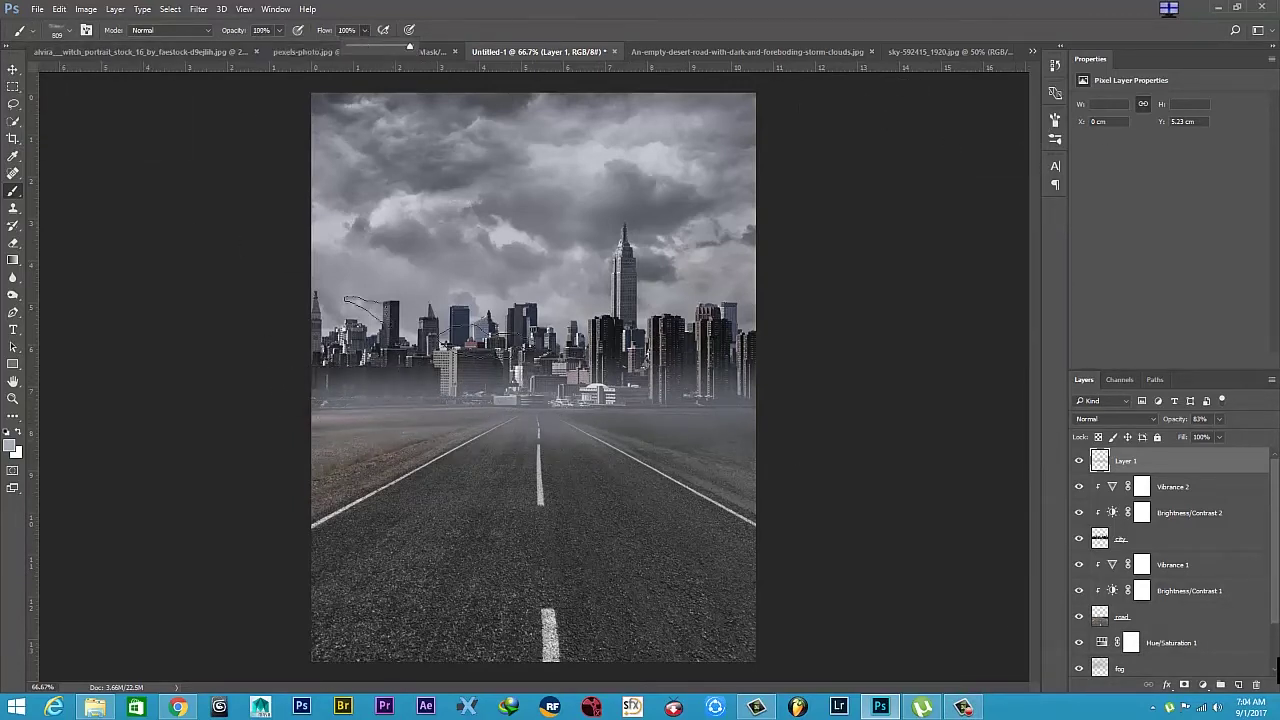
left_click_drag(420, 400, 764, 425)
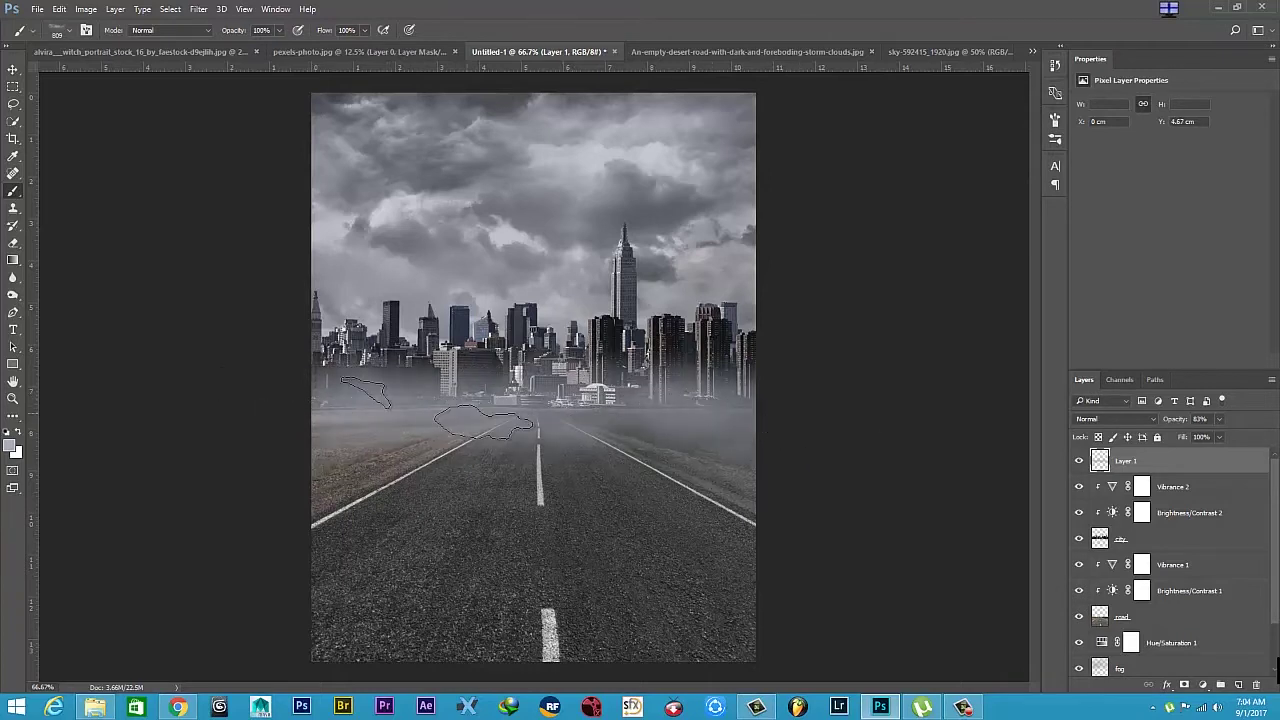
left_click(1055, 120)
left_click_drag(1029, 267, 987, 270)
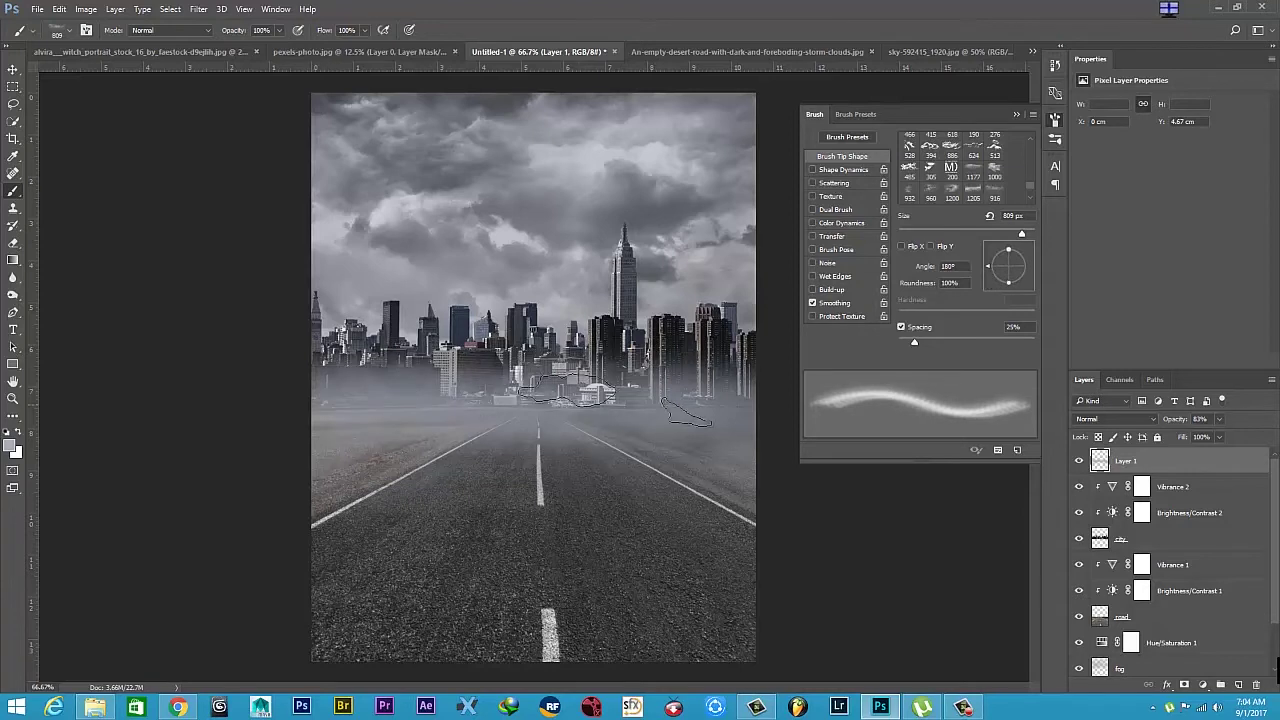
left_click_drag(300, 390, 760, 380)
Adjust the fog brush angle and return Layer 1 to 100% opacity.
left_click(1055, 120)
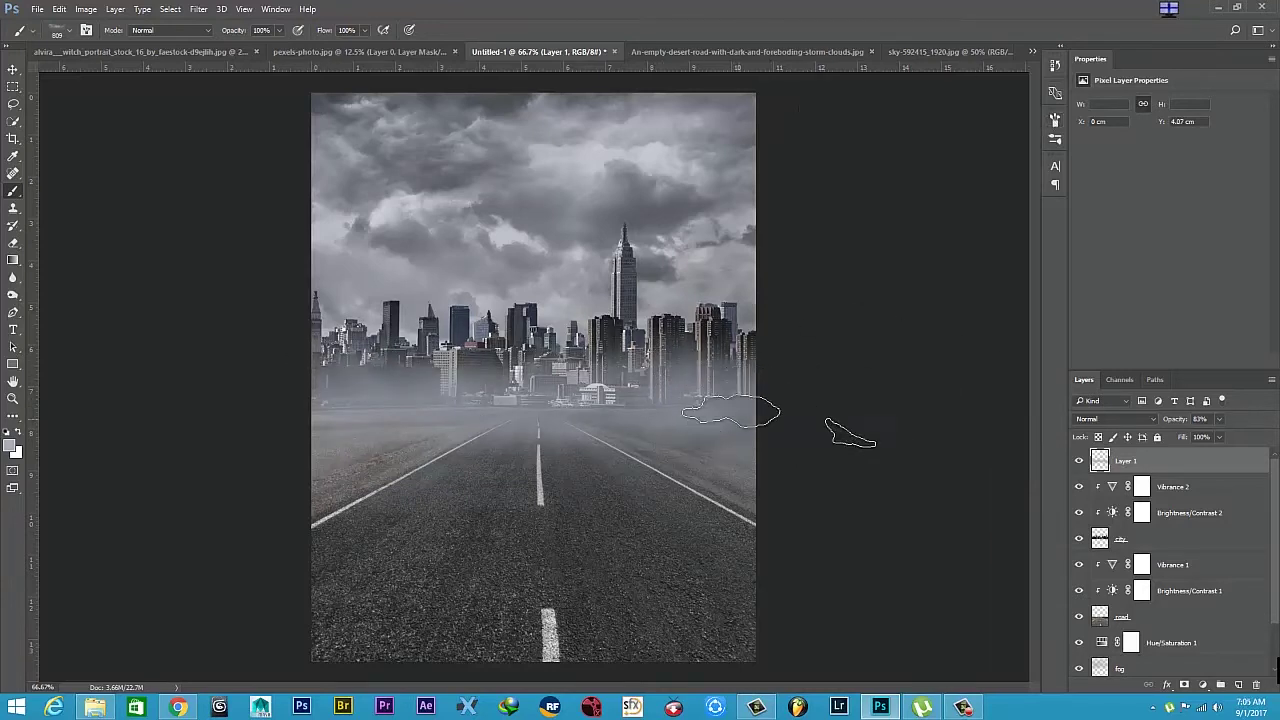
left_click(1055, 120)
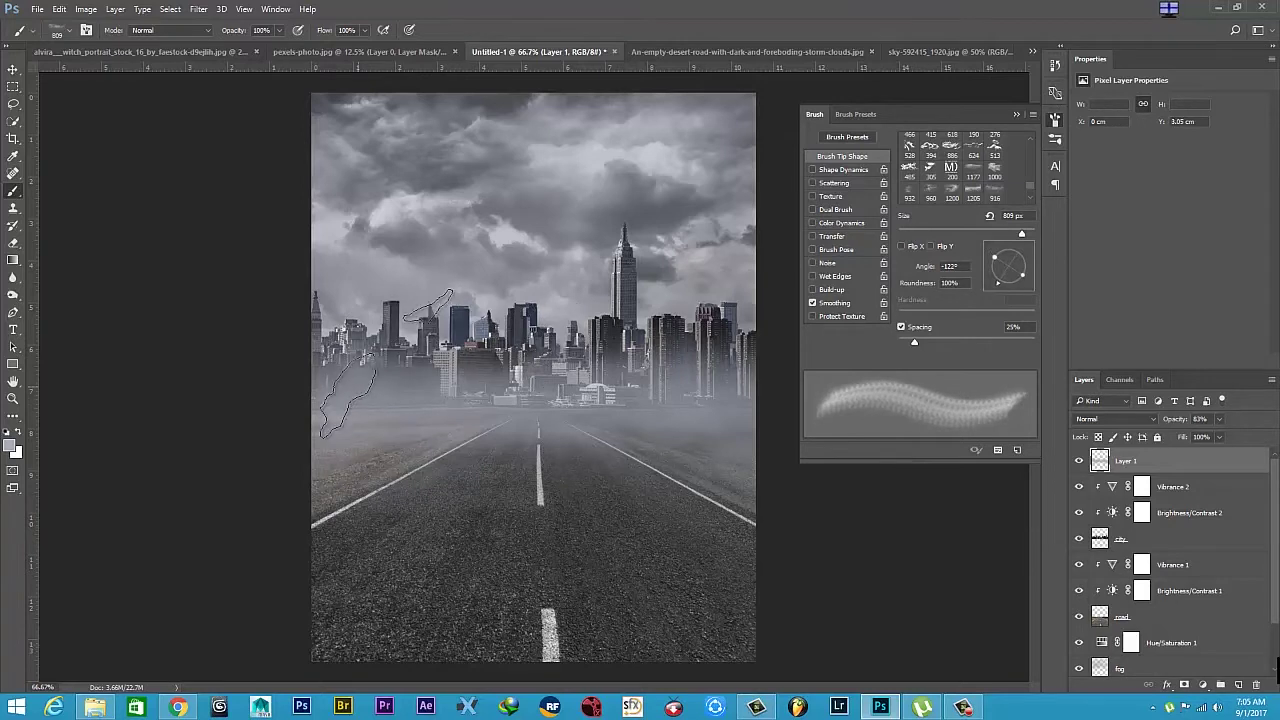
left_click_drag(1219, 419, 1254, 438)
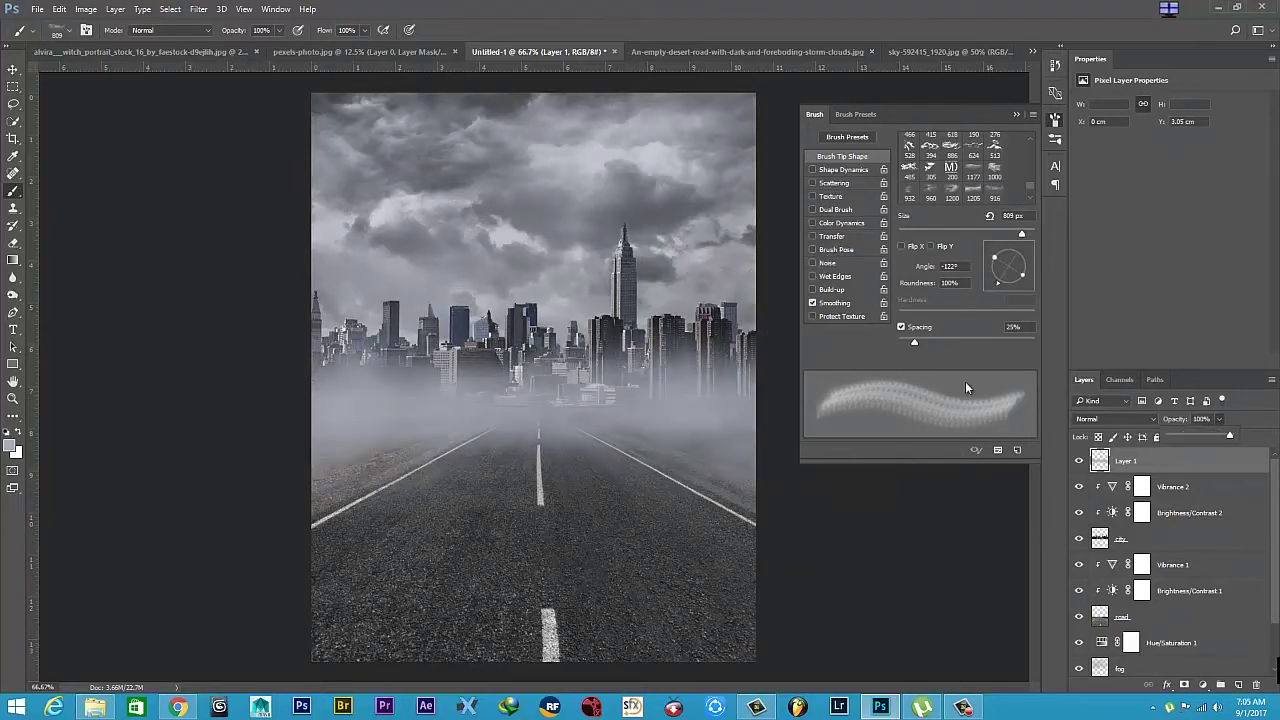
key("F5")
left_click_drag(1222, 424, 1240, 438)
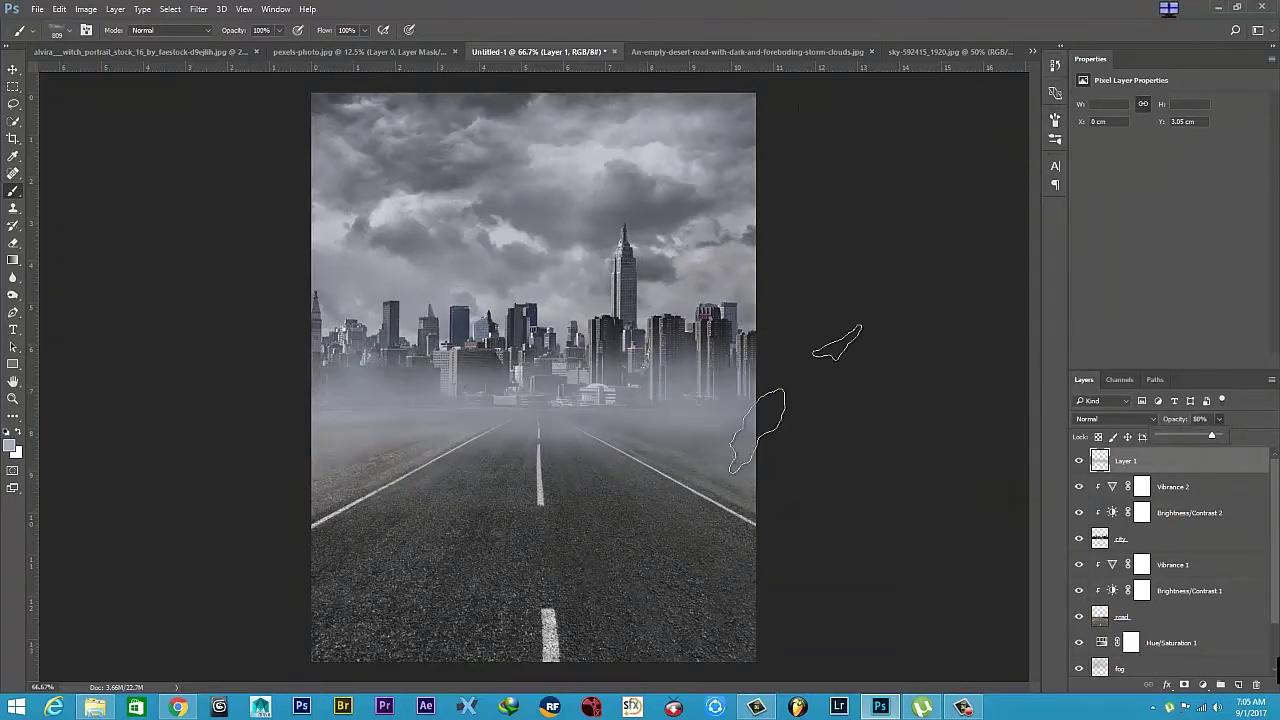
left_click(1055, 120)
left_click_drag(1020, 279, 1028, 270)
left_click(1055, 120)
left_click_drag(1218, 426, 1250, 437)
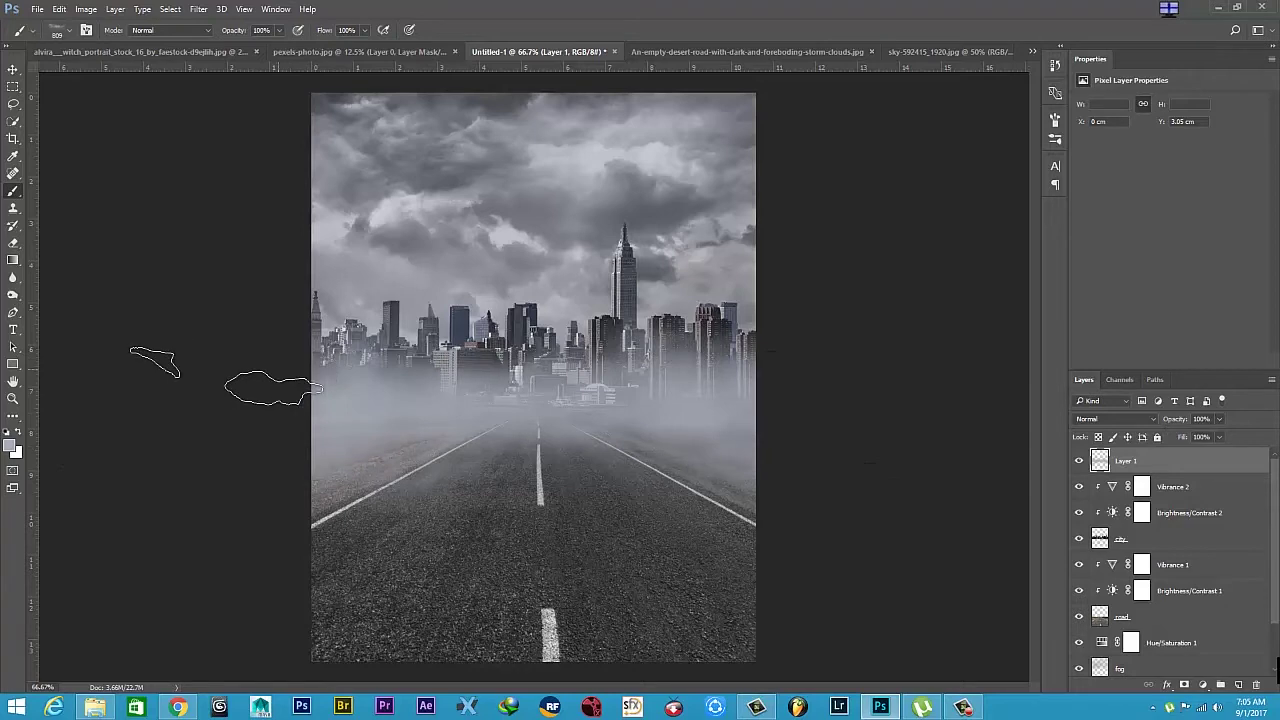
left_click(963, 707)
left_click(1215, 645)
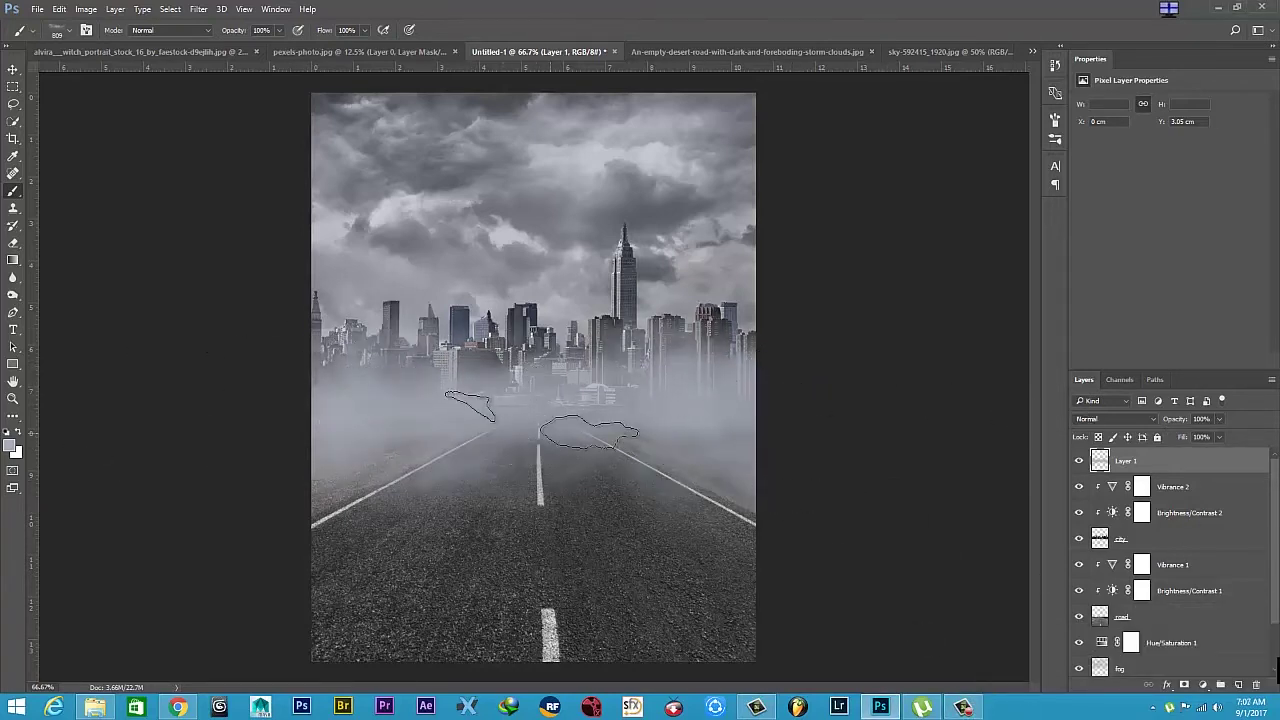
Set up the Eraser at 45% opacity and about 200 px.
left_click(13, 242)
left_click(60, 241)
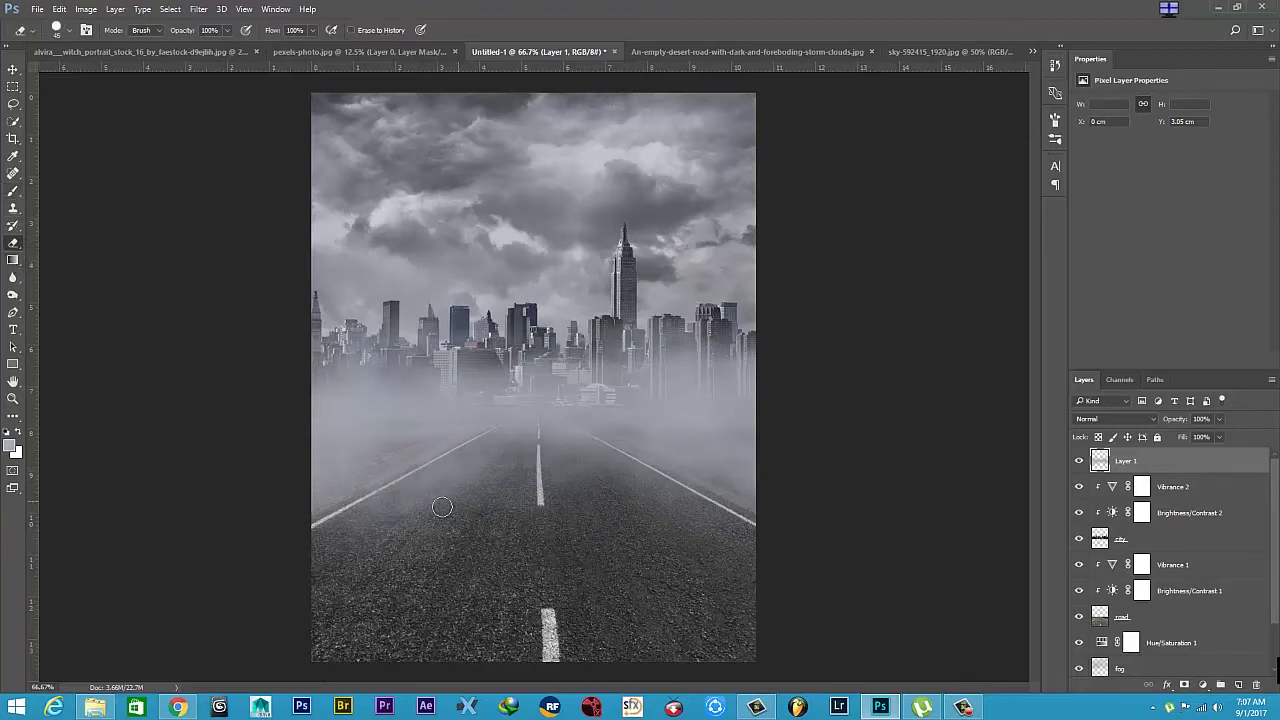
key("4")
key("5")
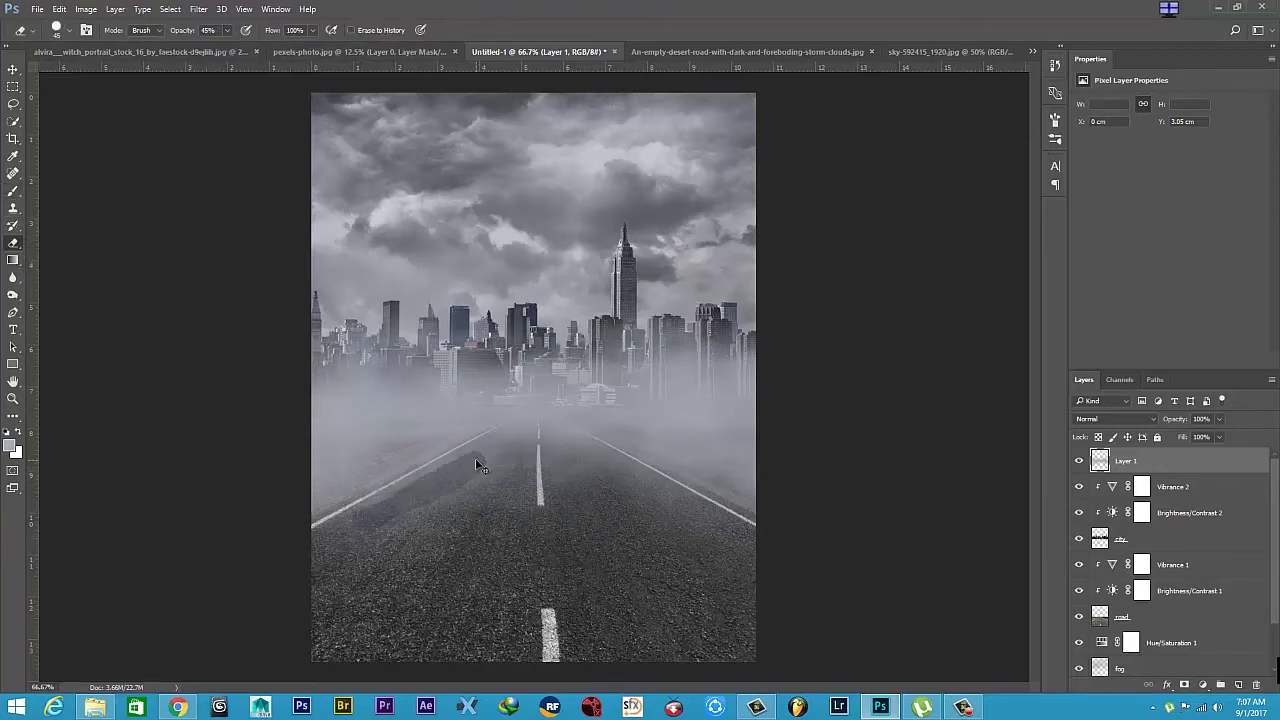
left_click(69, 31)
key("Return")
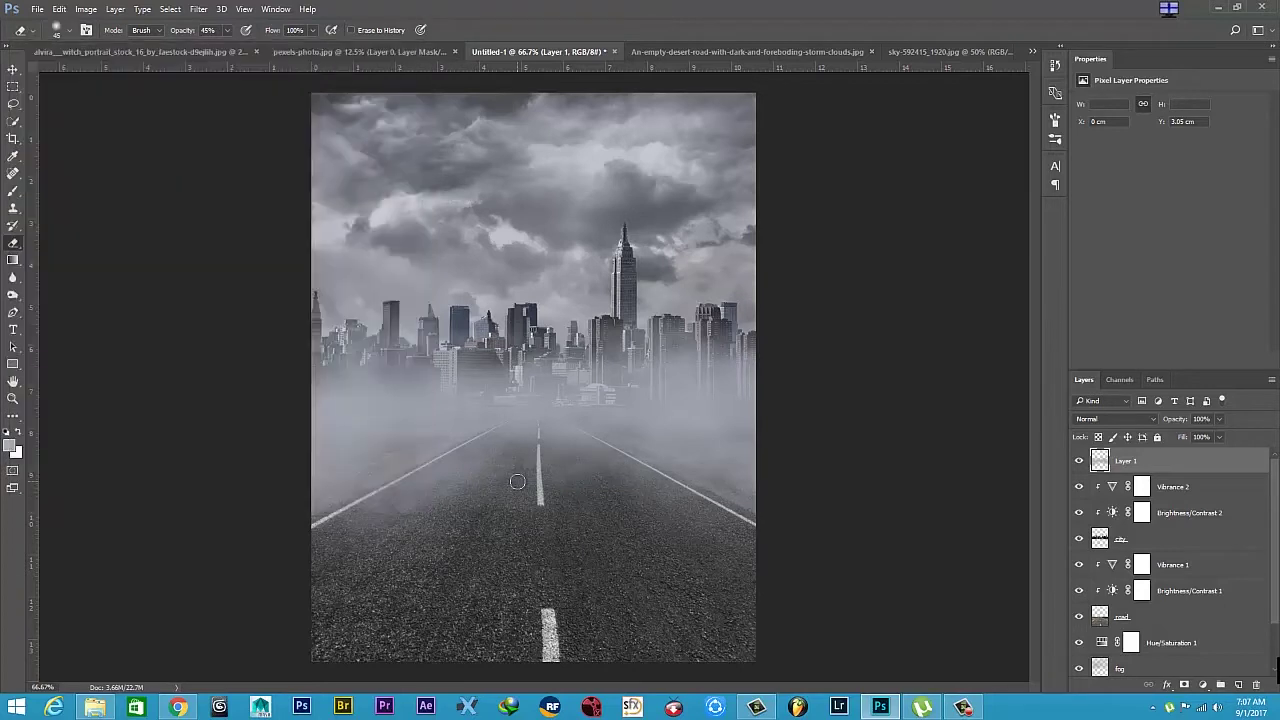
key("bracketright")
key("bracketright")
key("bracketright")
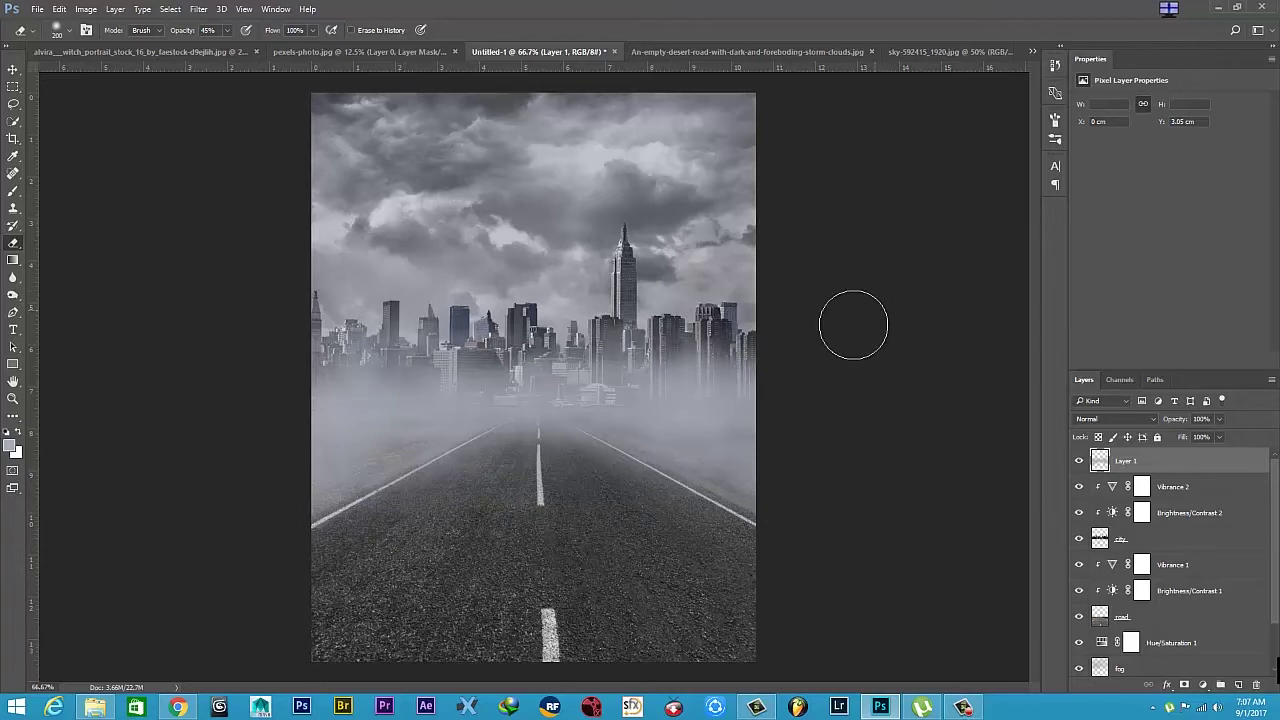
Try erasing fog over the city base at 40% flow, undo it, and set Layer 1 to 82%.
left_click_drag(390, 333, 720, 355)
key("ctrl+z")
key("shift+4")
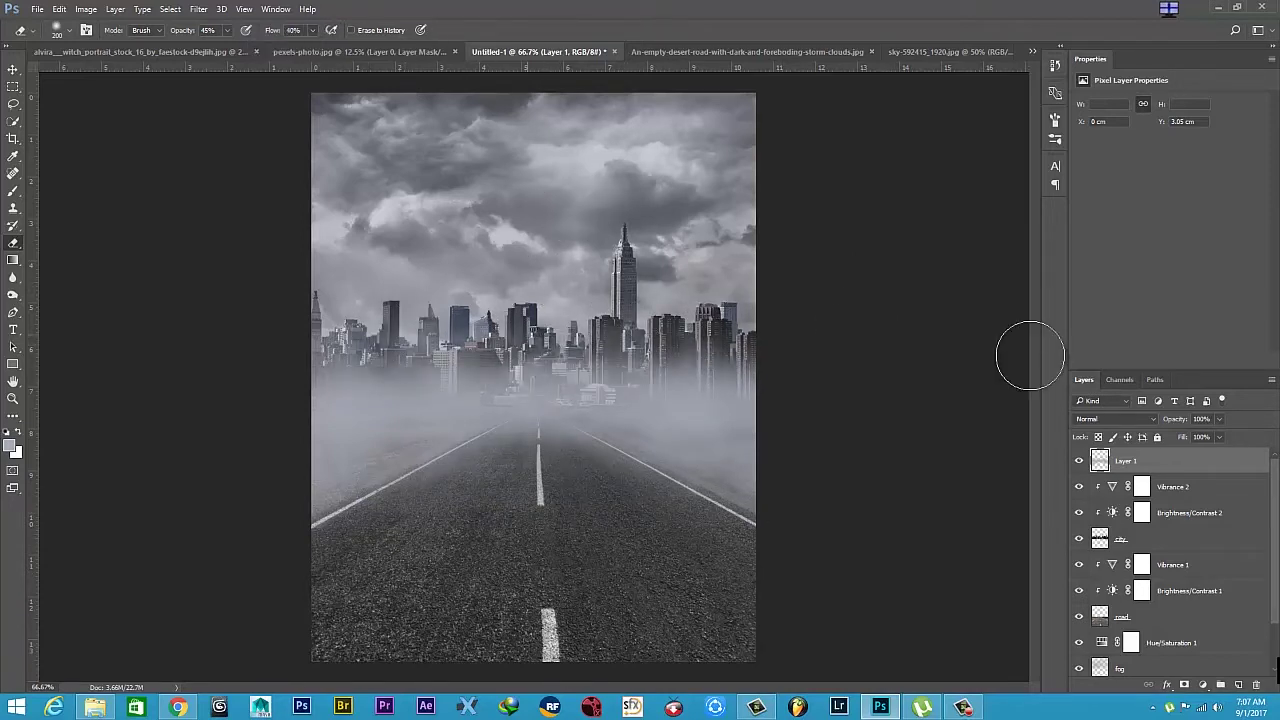
left_click_drag(556, 372, 631, 363)
key("ctrl+z")
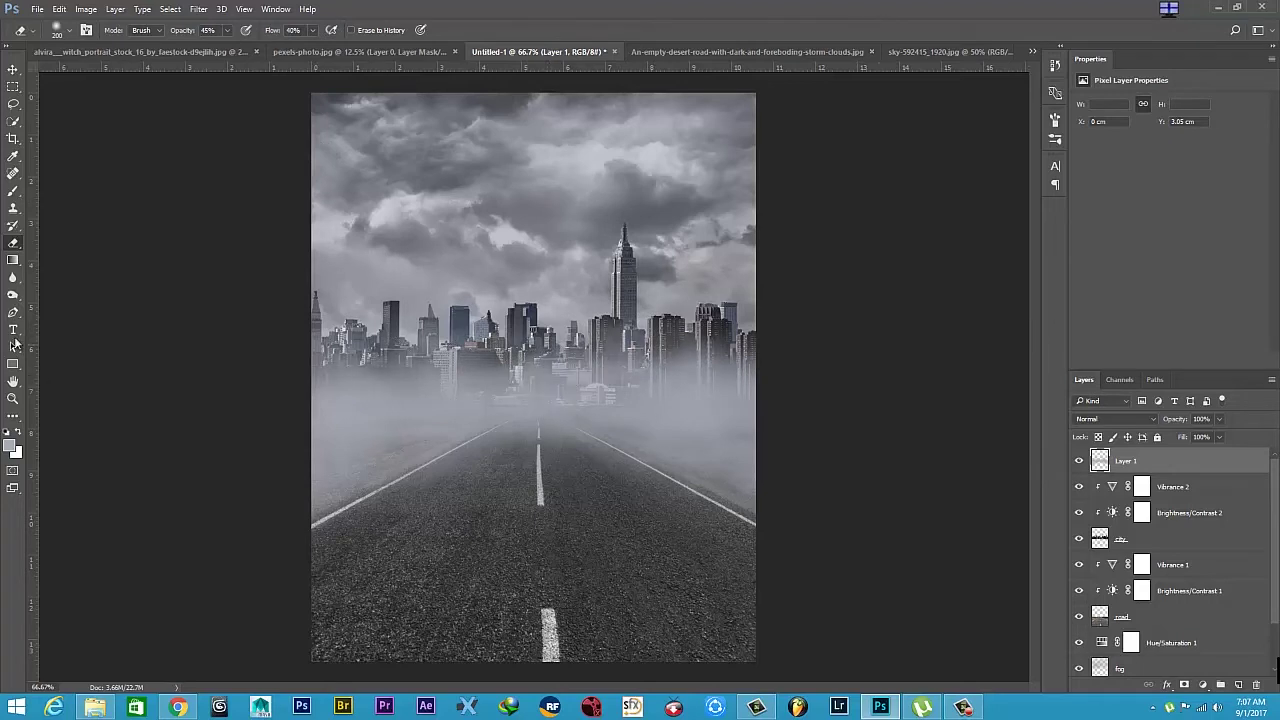
left_click(13, 190)
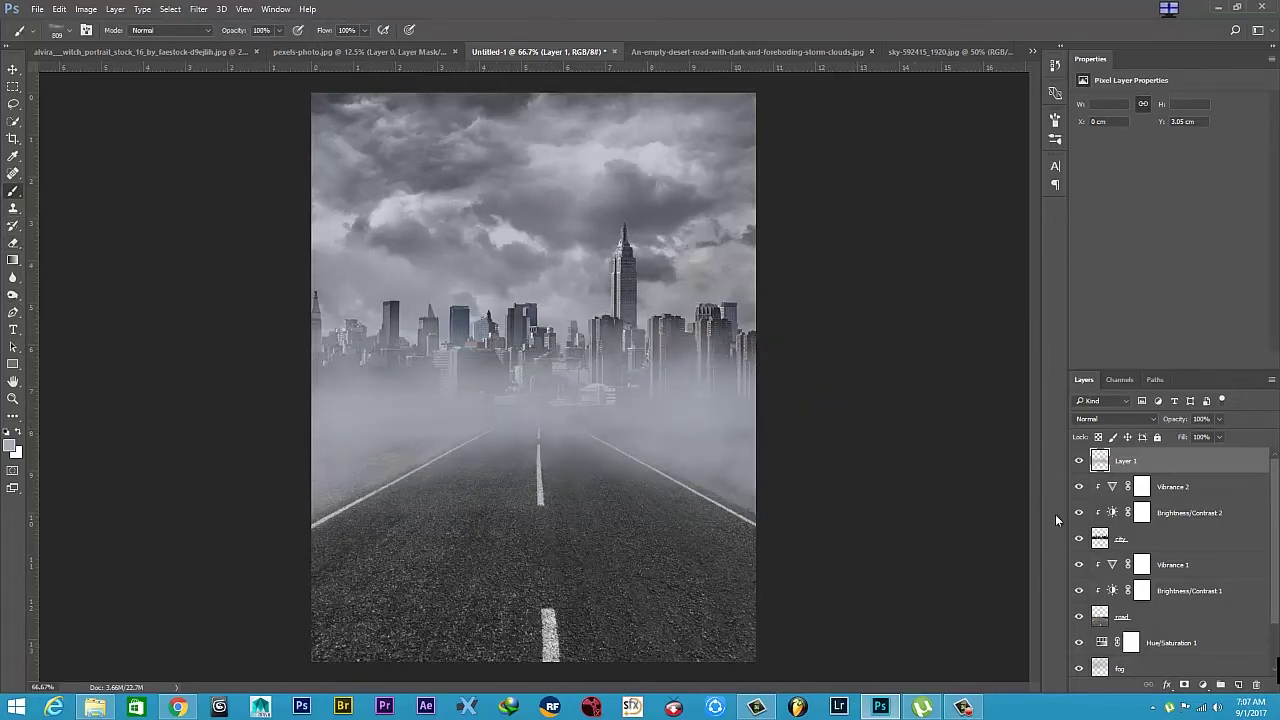
mouse_move(1219, 419)
left_mouse_down()
mouse_move(1207, 432)
mouse_move(1221, 436)
left_mouse_up()
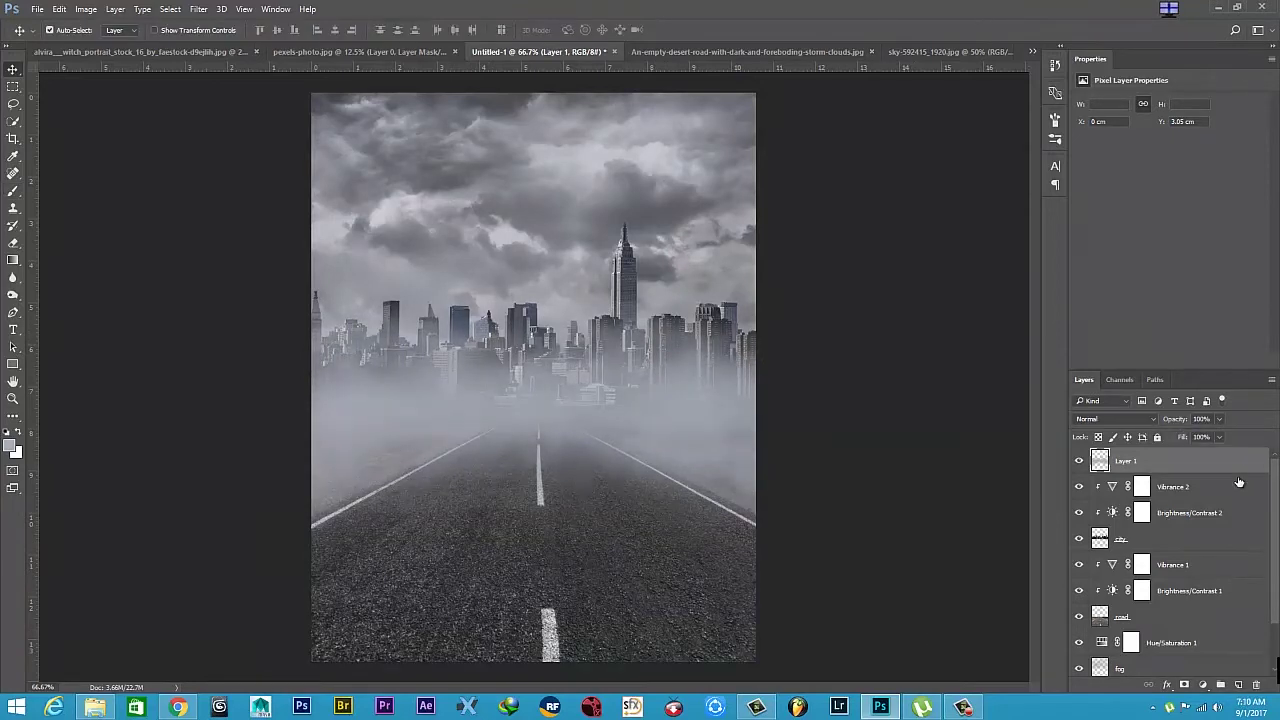
Toggle the road layer's visibility off and on to inspect it.
scroll(1207, 551, "down", 1)
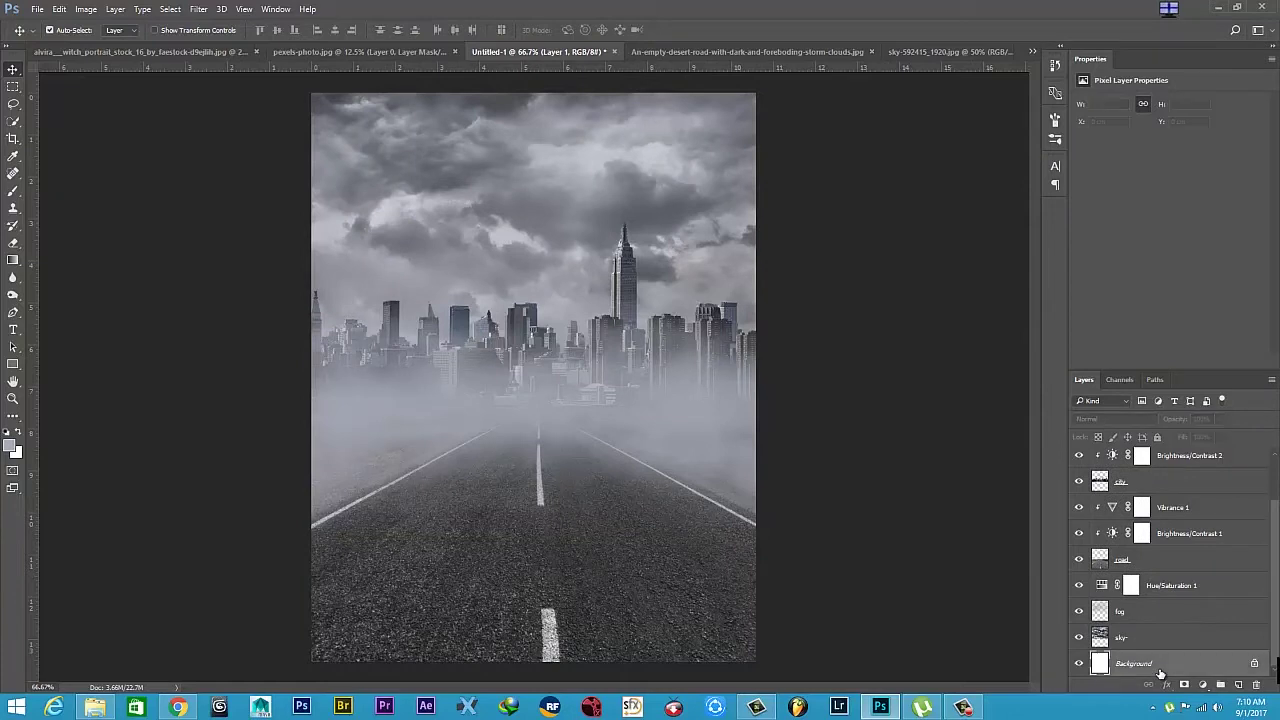
left_click(1121, 640)
left_click(1078, 559)
left_click(1078, 559)
left_click(1130, 559)
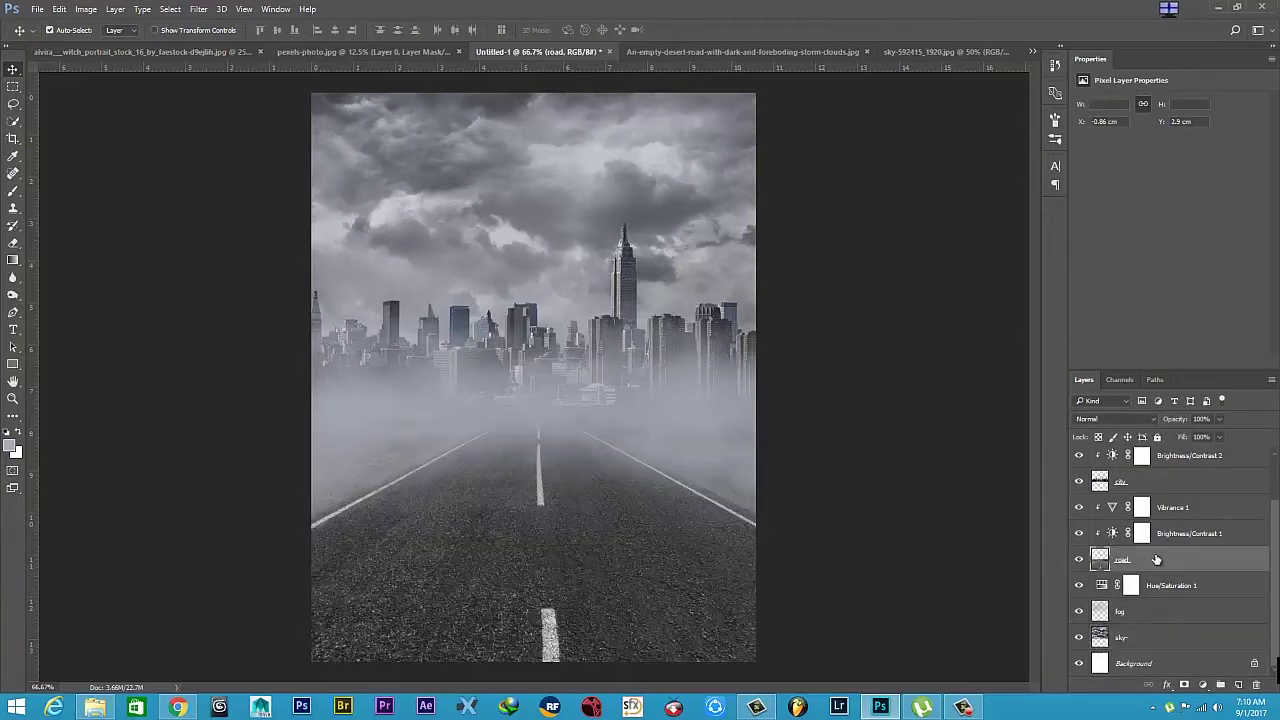
Add a Curves layer clipped to the road, raising the black point and lowering the white point to 245/222.
left_click(1190, 533)
left_click(1203, 685)
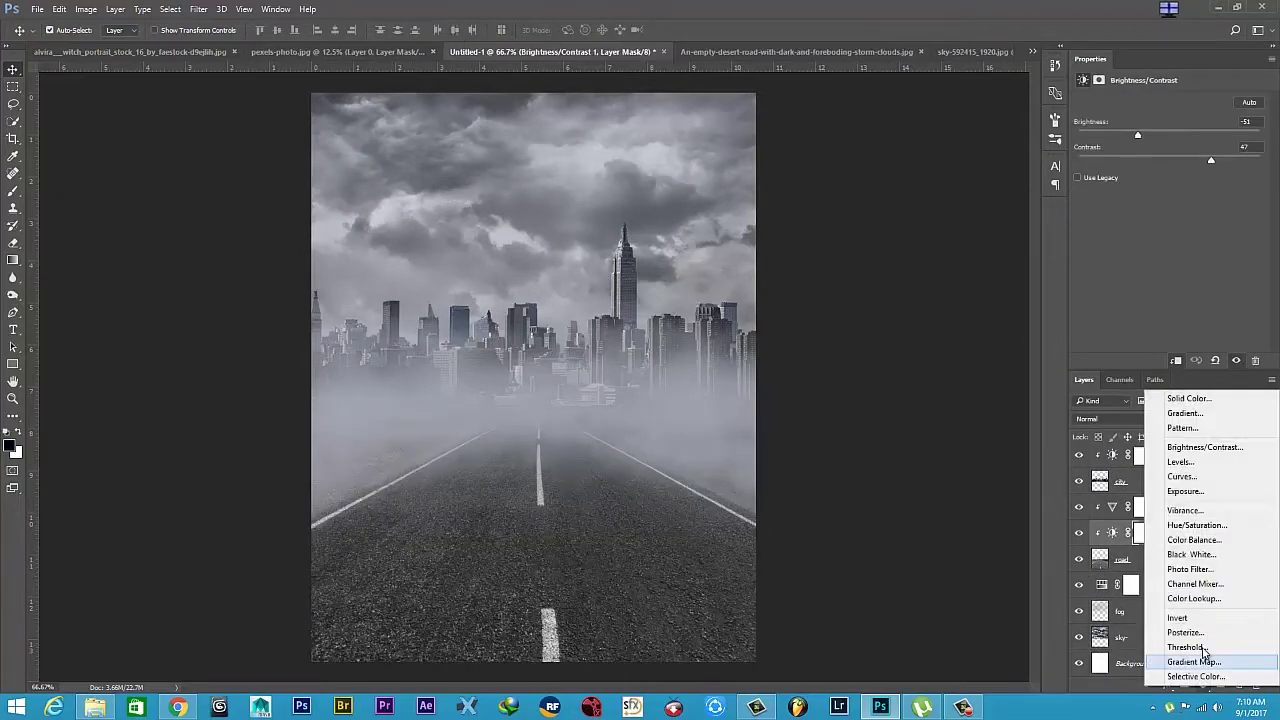
left_click(1190, 479)
left_click(1178, 363)
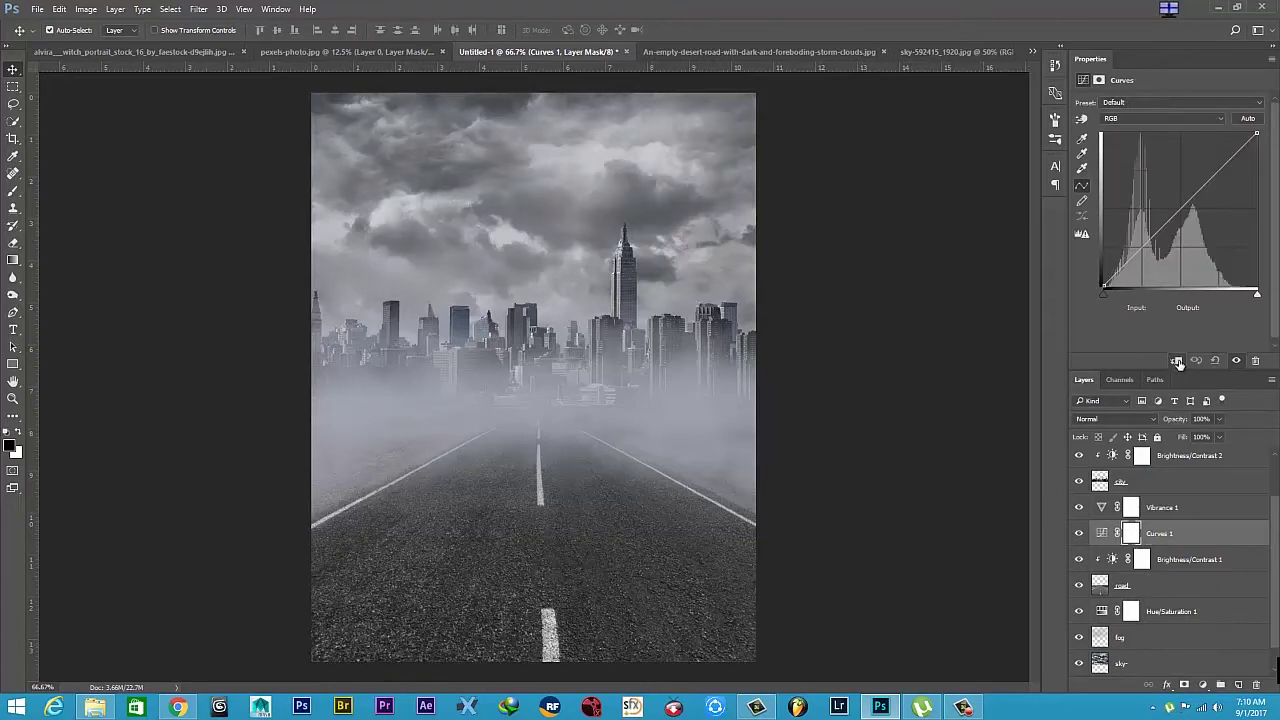
left_click_drag(1106, 291, 1117, 291)
left_click_drag(1256, 134, 1251, 152)
Close the Properties panel group and select Layer 1.
left_click(1273, 63)
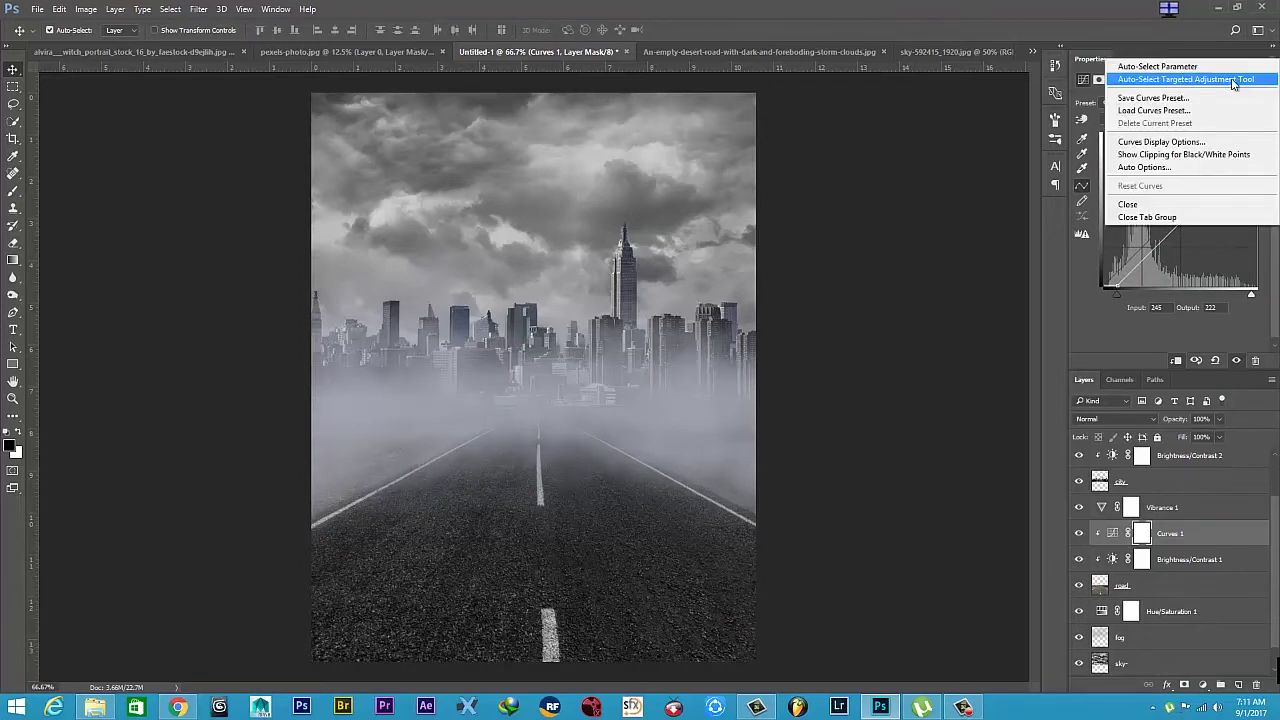
left_click(1247, 55)
left_click(1267, 63)
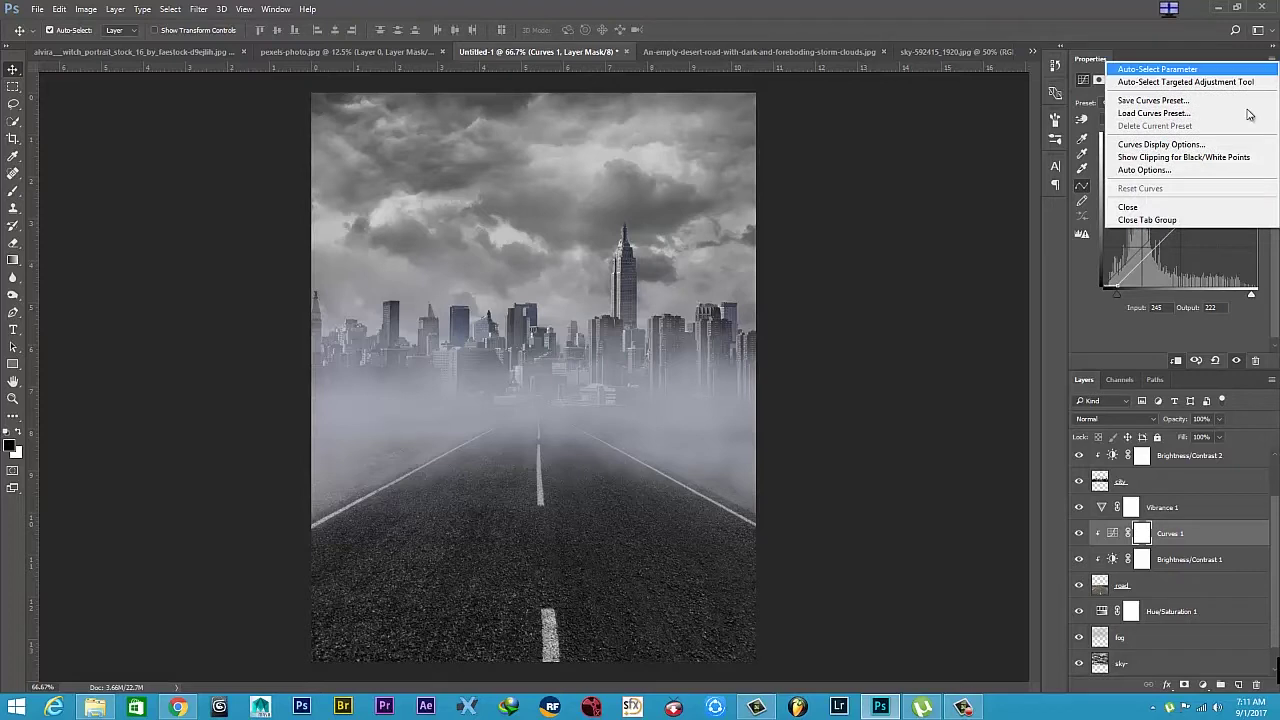
left_click(1162, 219)
left_click(1162, 141)
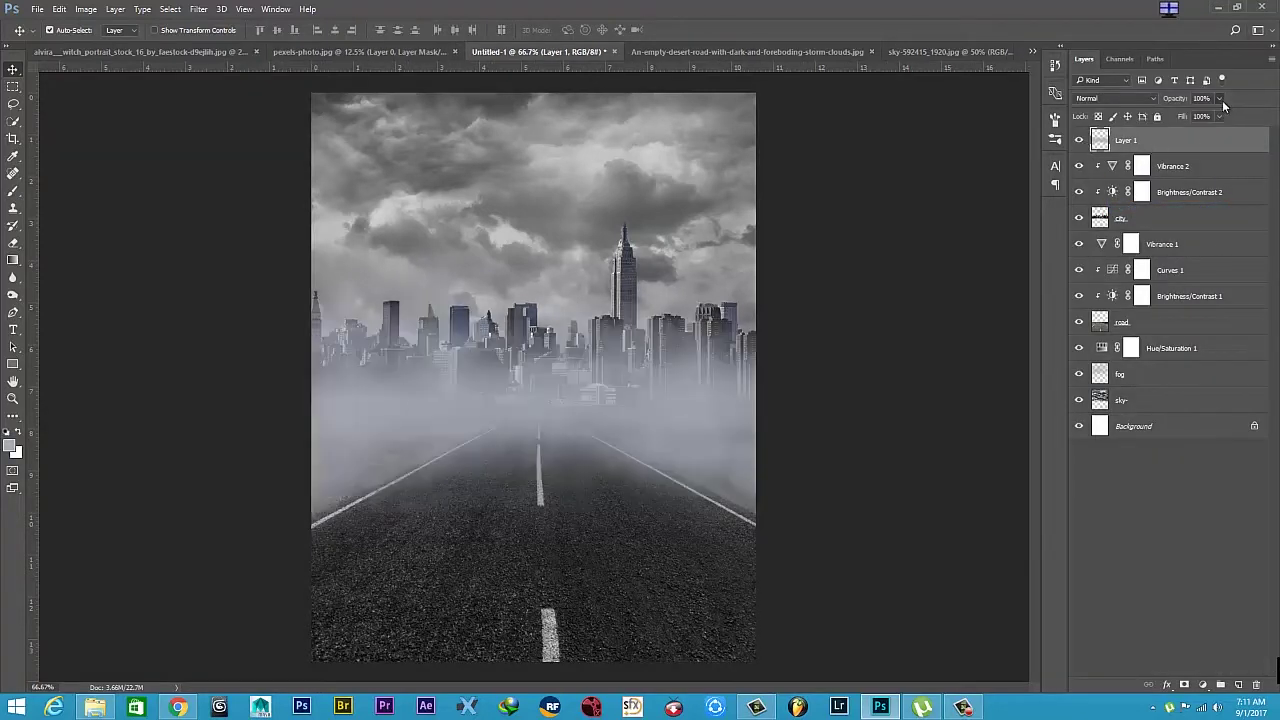
Set Layer 1 opacity to 80%.
left_click_drag(1210, 118, 1206, 117)
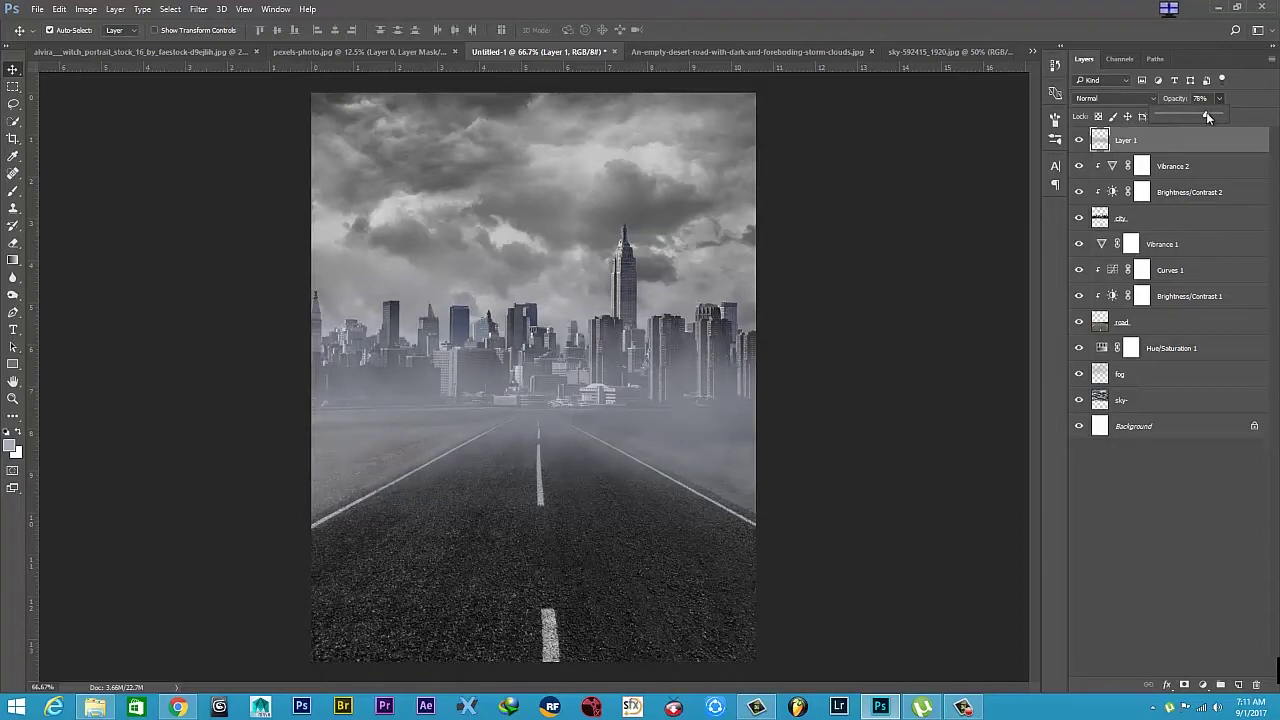
left_click_drag(1208, 117, 1206, 116)
left_click(1094, 712)
left_click(380, 346)
Select the cloud brush, adjust its tip angle, and shrink it to about 504 px.
left_click(16, 195)
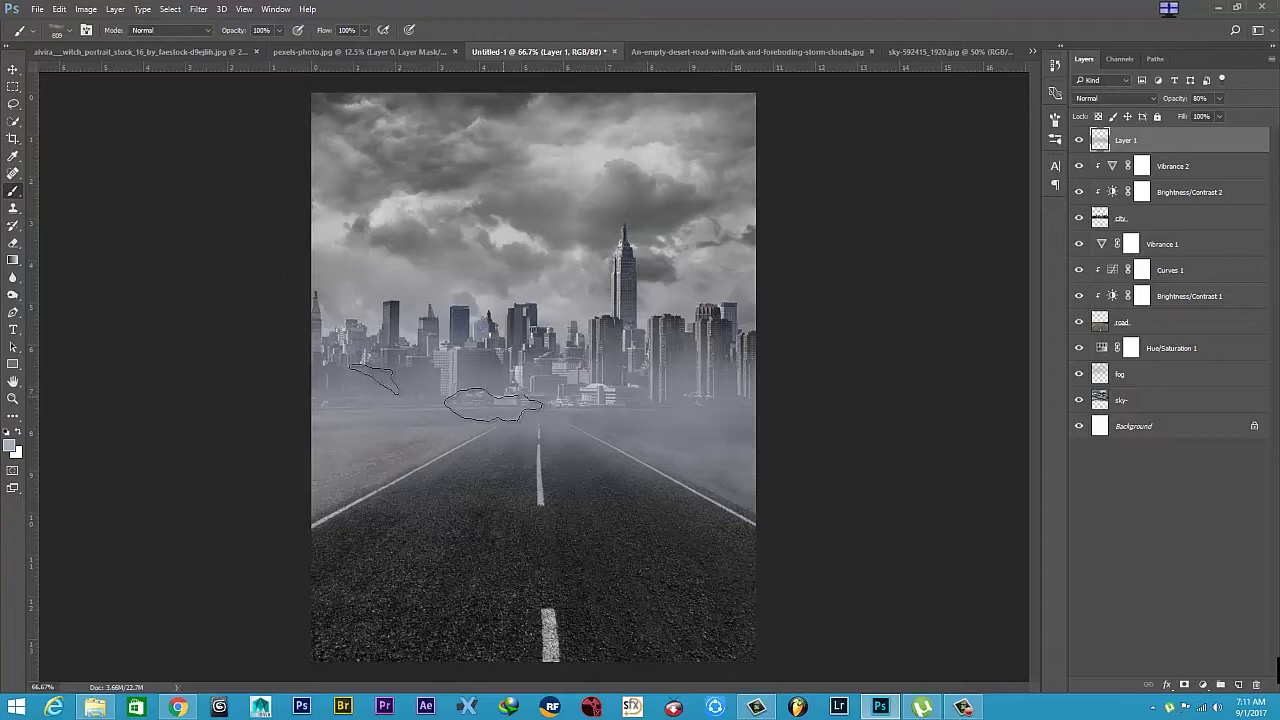
left_click(1055, 135)
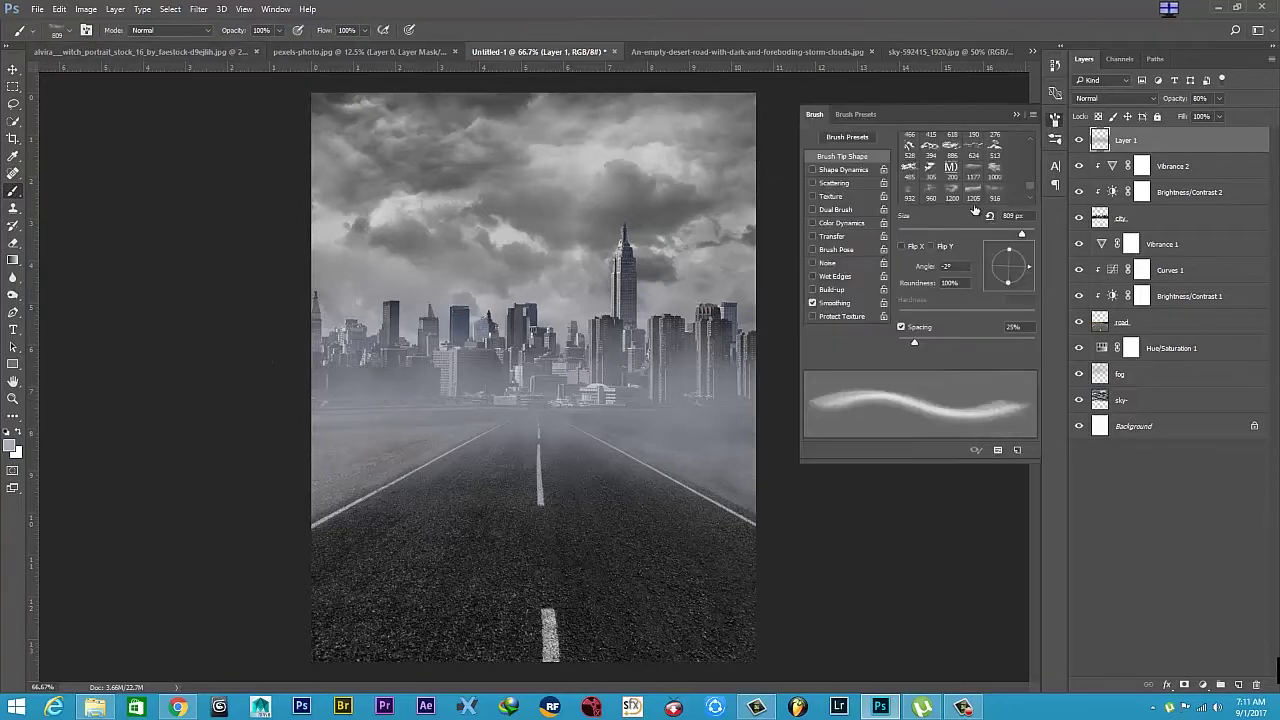
left_click_drag(1031, 264, 1034, 270)
left_click(1055, 118)
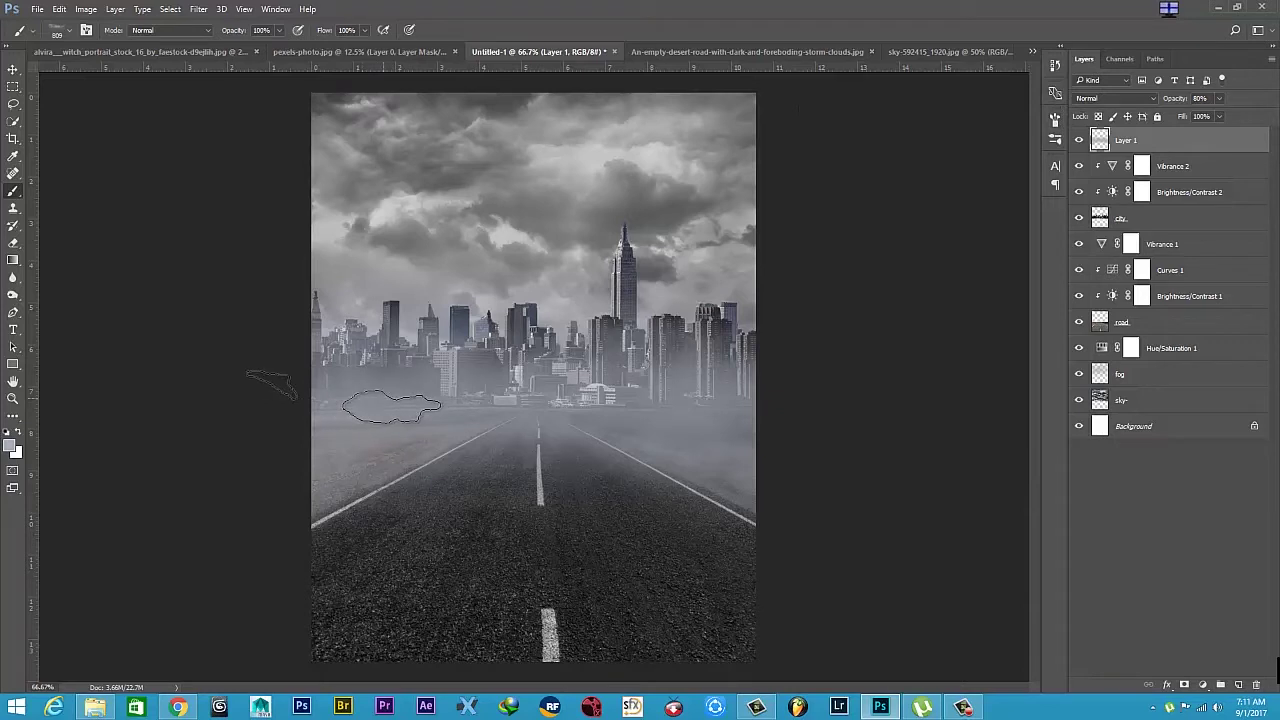
key("bracketleft")
key("bracketleft")
key("bracketleft")
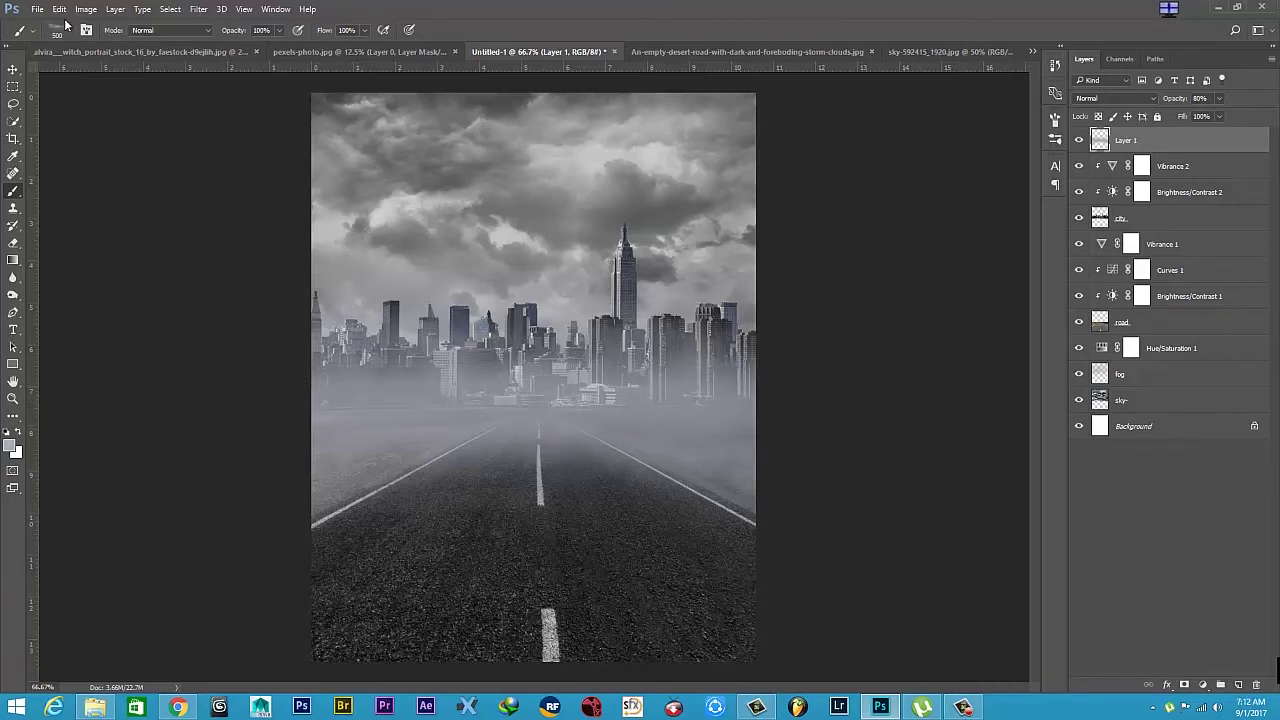
key("F5")
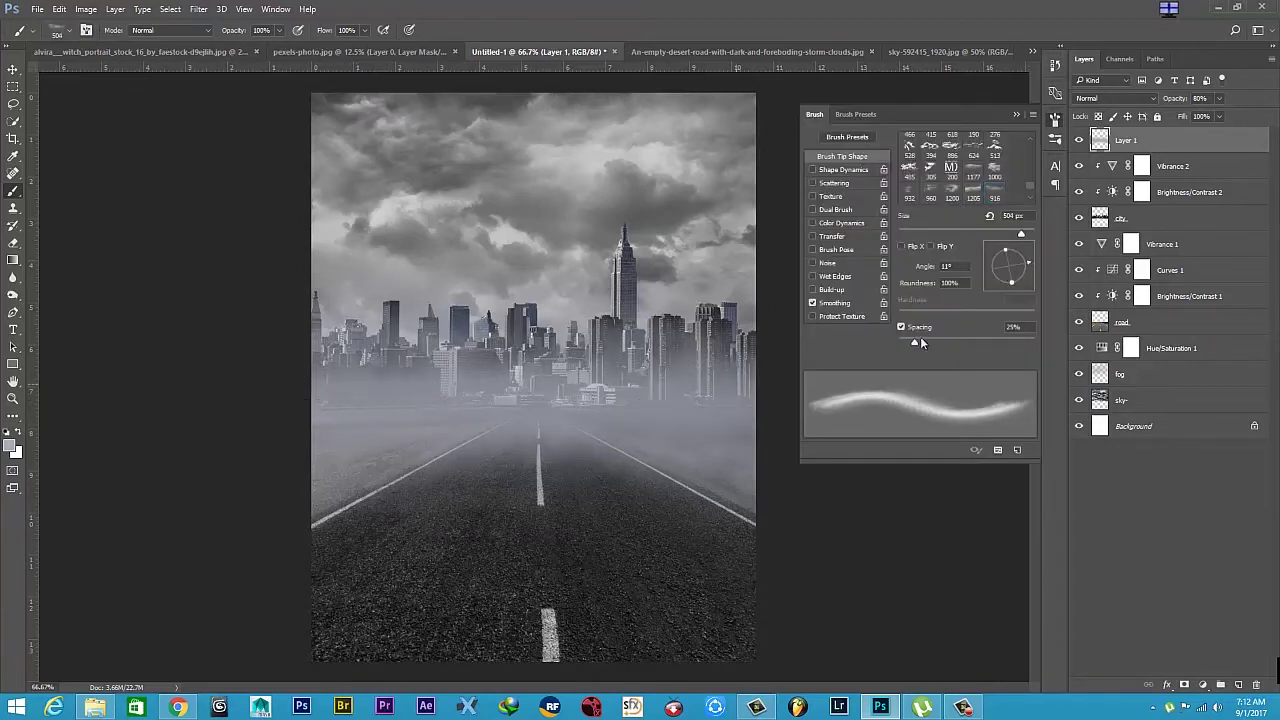
key("F5")
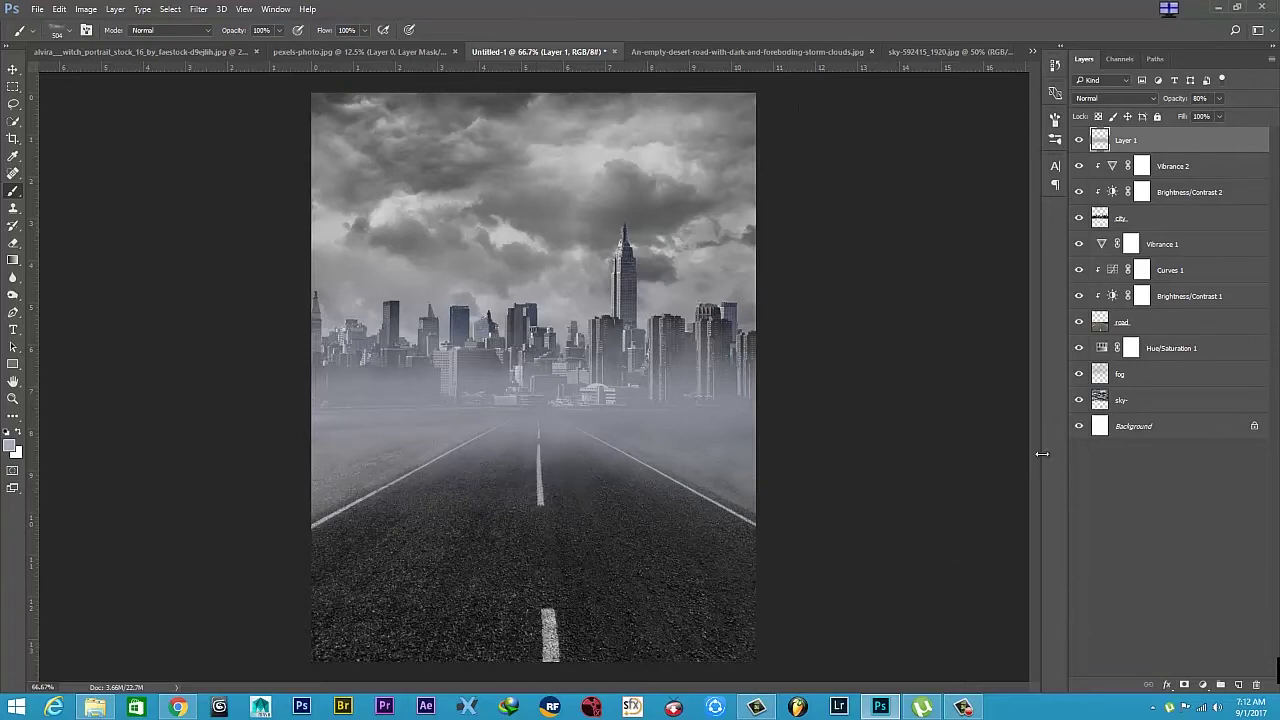
left_click(1202, 685)
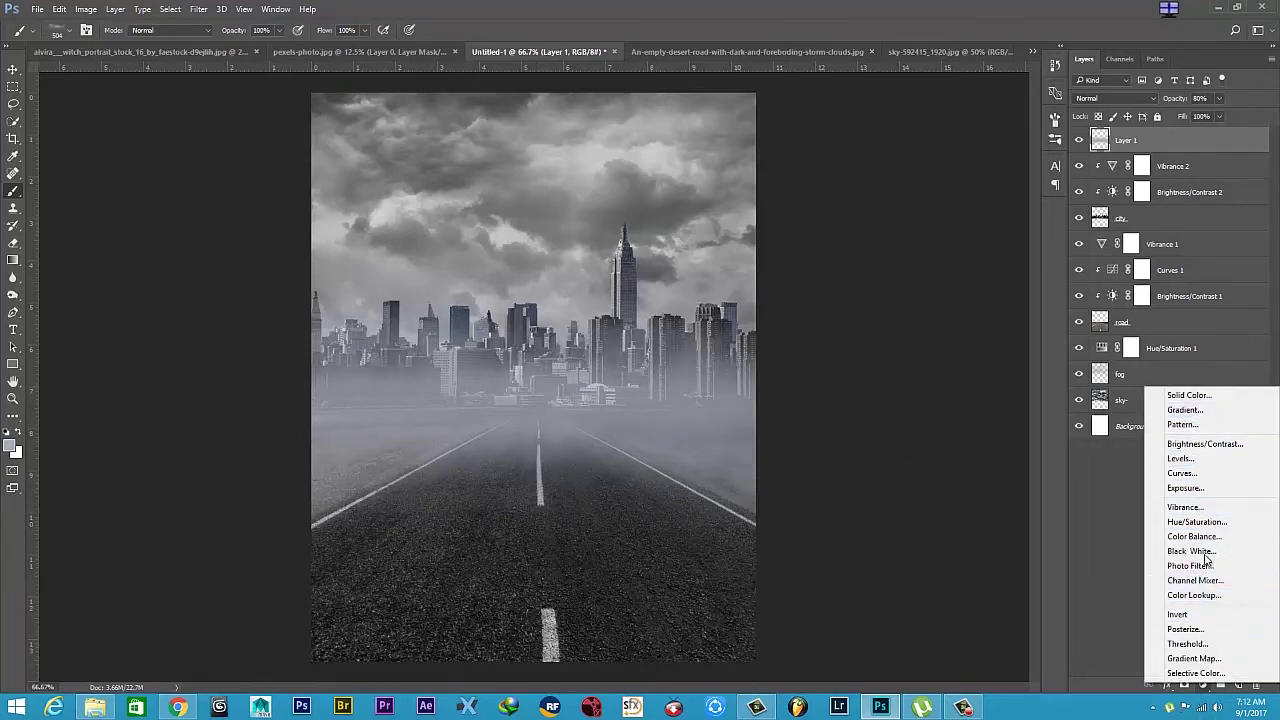
Add a Gradient Map and set its left stop to dark navy.
left_click(1193, 658)
left_click(1256, 108)
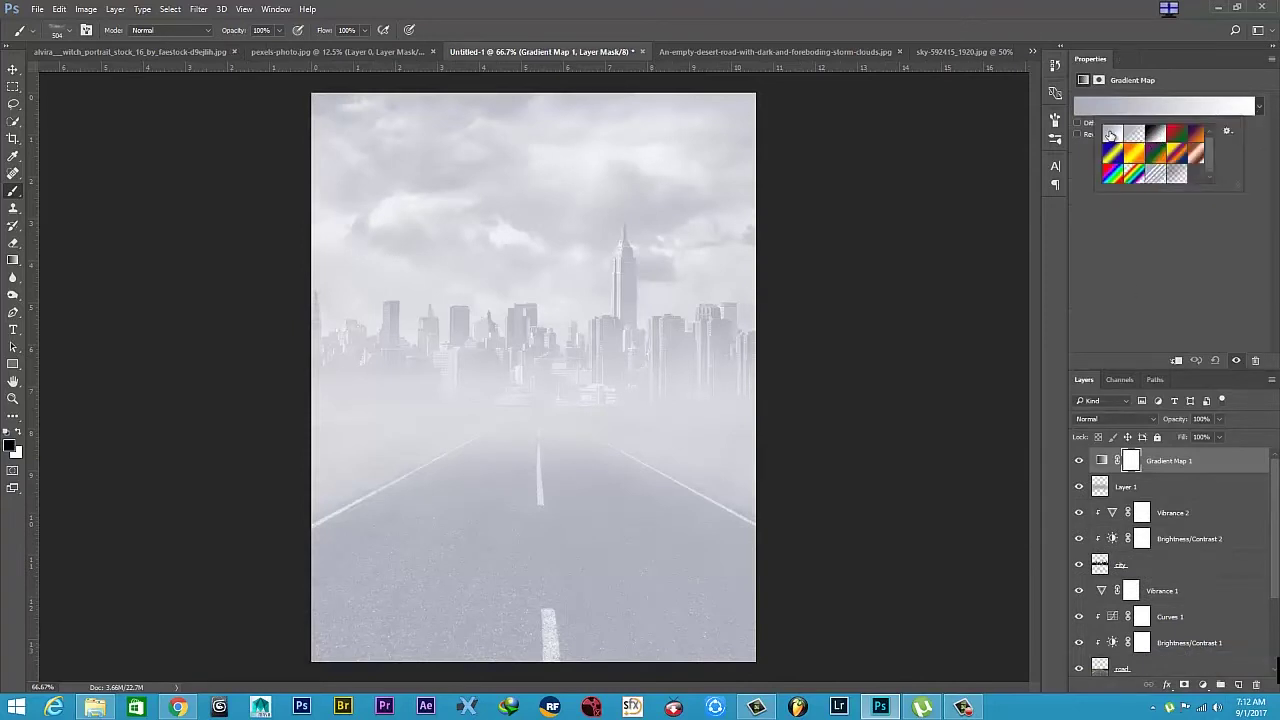
left_click(1135, 114)
left_click(801, 367)
left_click(855, 418)
left_click(847, 330)
mouse_move(847, 330)
left_mouse_down()
mouse_move(837, 316)
mouse_move(849, 294)
mouse_move(847, 320)
left_mouse_up()
left_click(984, 177)
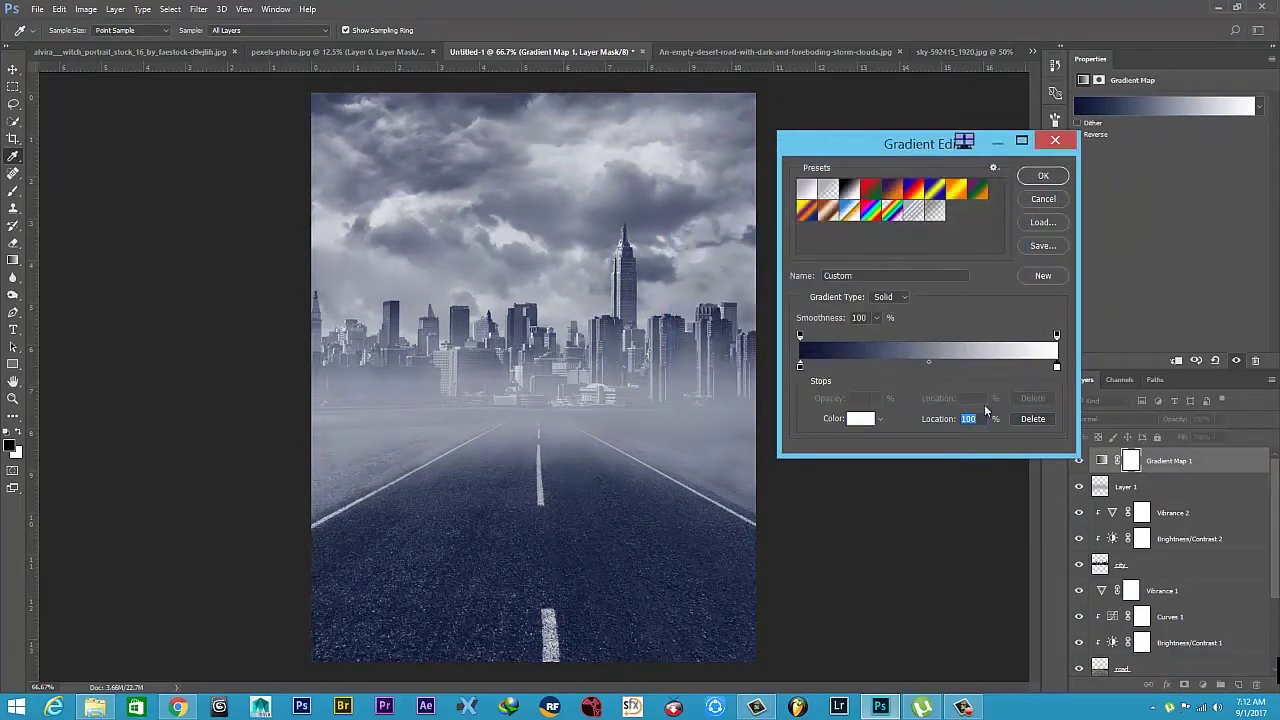
Set the gradient's right stop to a fully opaque pale blue-lavender and apply the gradient.
left_click(1058, 337)
left_click_drag(825, 402, 666, 406)
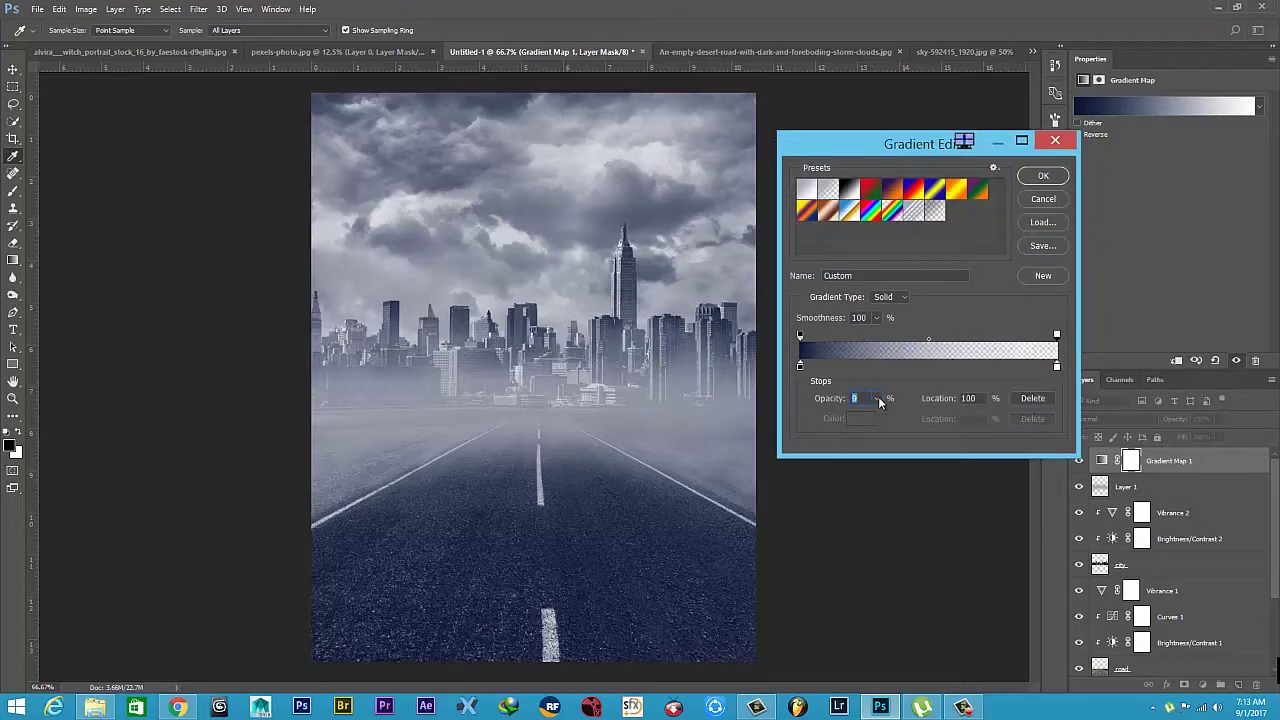
left_click_drag(835, 401, 984, 405)
left_click(1057, 367)
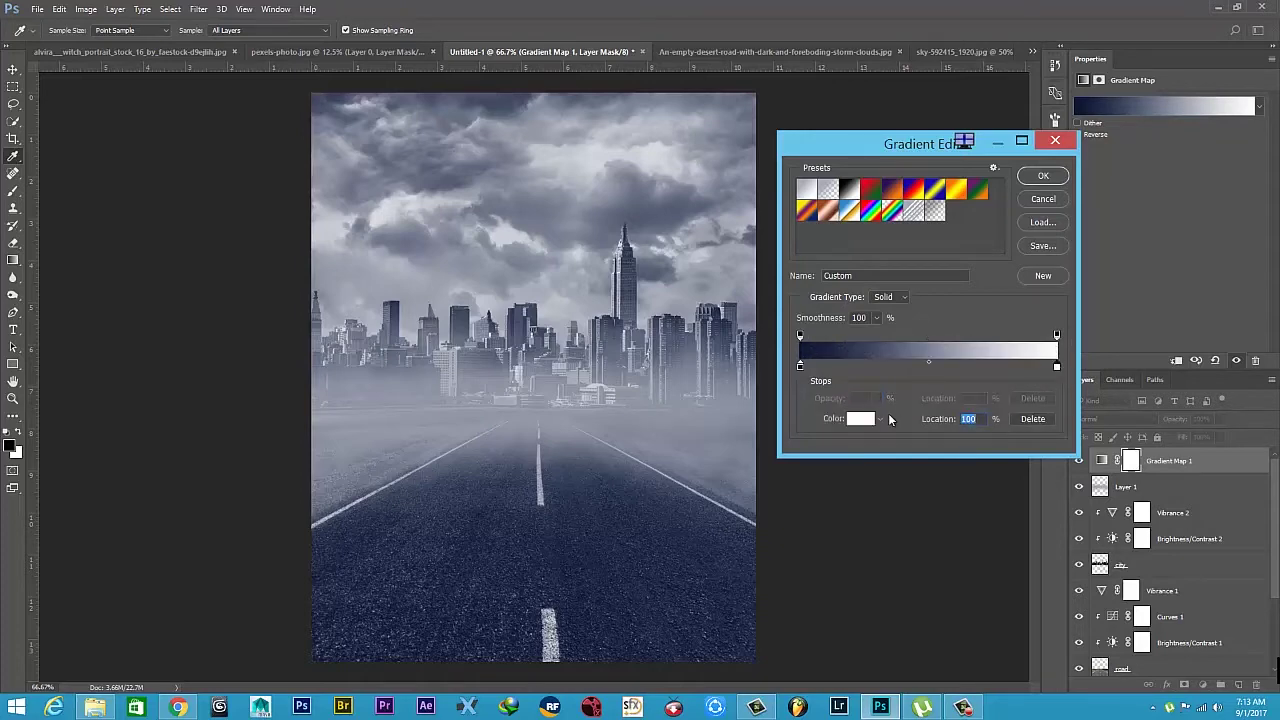
left_click(860, 418)
left_click(866, 248)
left_click_drag(755, 317, 718, 325)
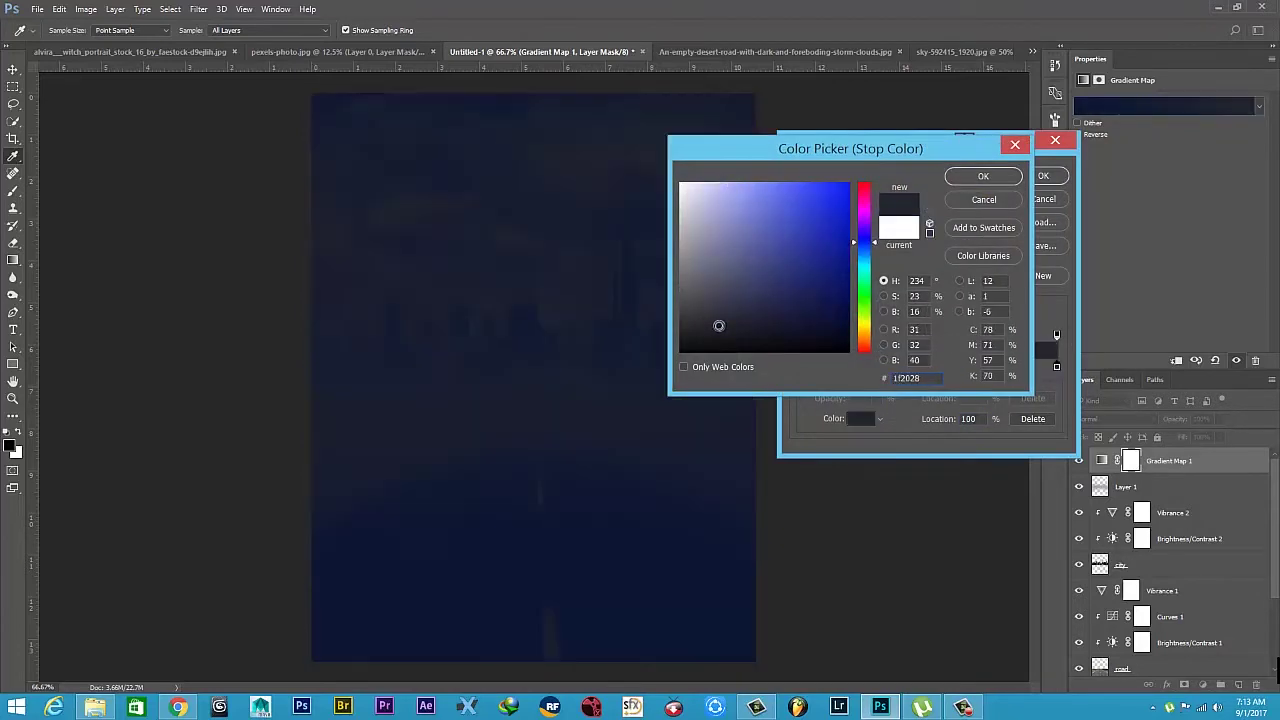
left_click_drag(757, 195, 714, 154)
left_click(710, 180)
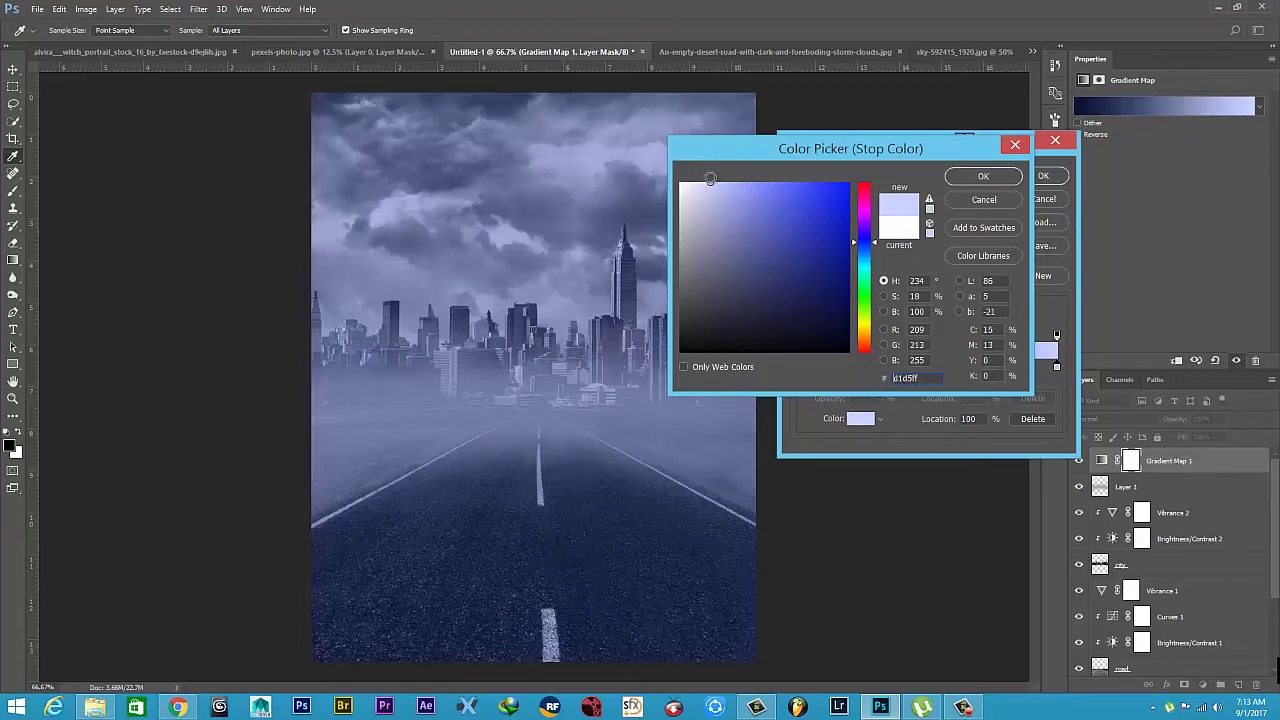
left_click(983, 177)
left_click(1043, 177)
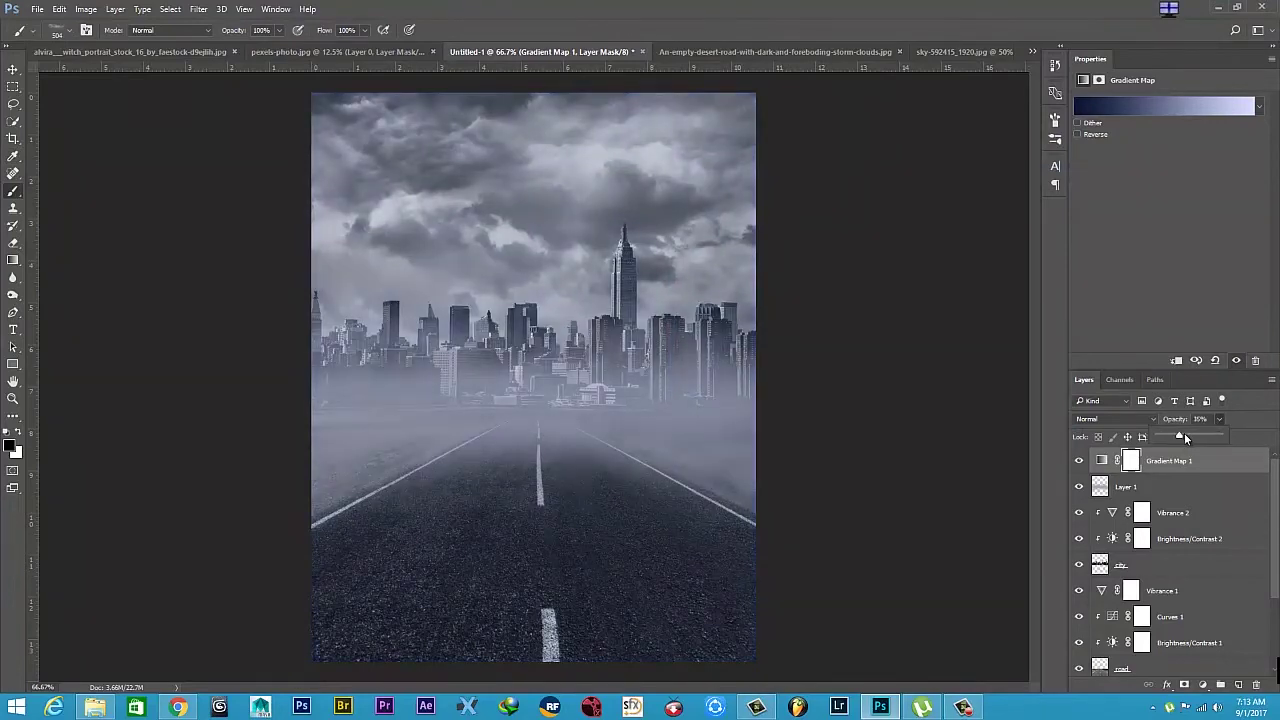
Blend Gradient Map 1 at 35% opacity in Lighter Color mode.
mouse_move(1182, 436)
left_mouse_down()
mouse_move(1135, 443)
mouse_move(1236, 444)
left_mouse_up()
left_click(1115, 419)
left_click(1110, 535)
left_click(1262, 412)
Check the Vibrance 2, road, city, Layer 1, sky and Gradient Map 1 layers, then view the witch portrait document.
left_click(1228, 507)
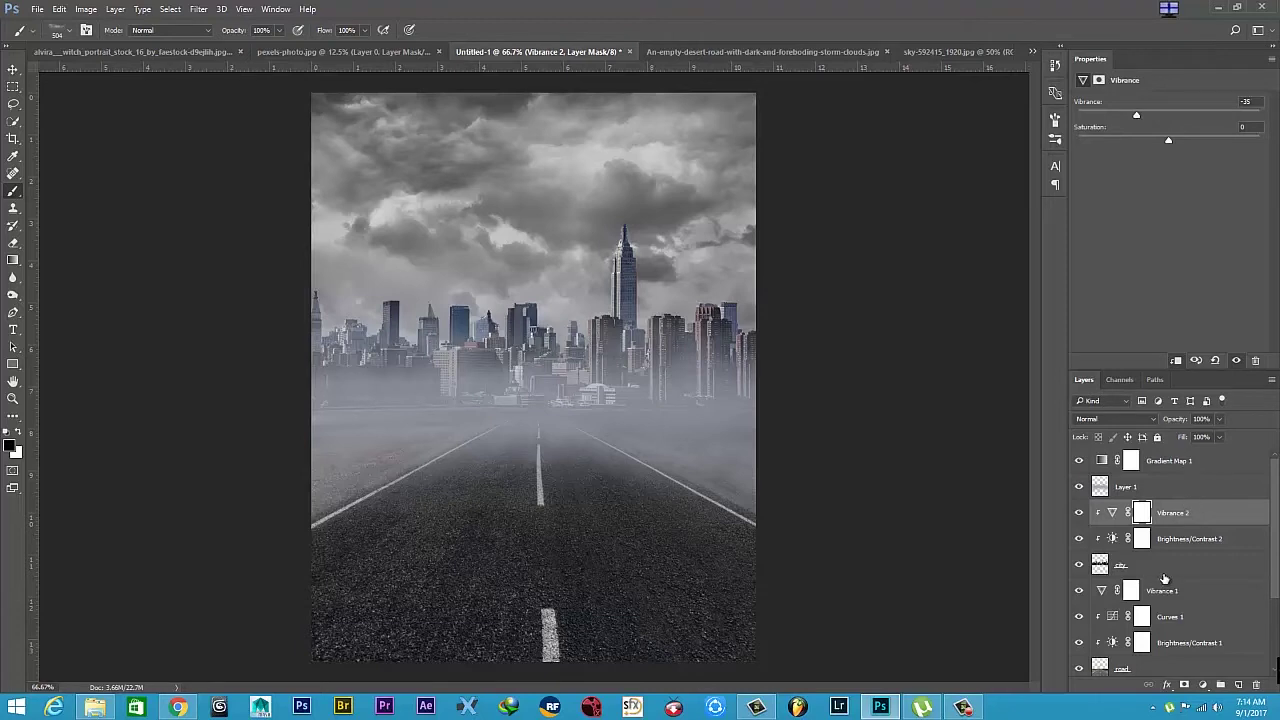
left_click(1148, 671)
left_click(1156, 566)
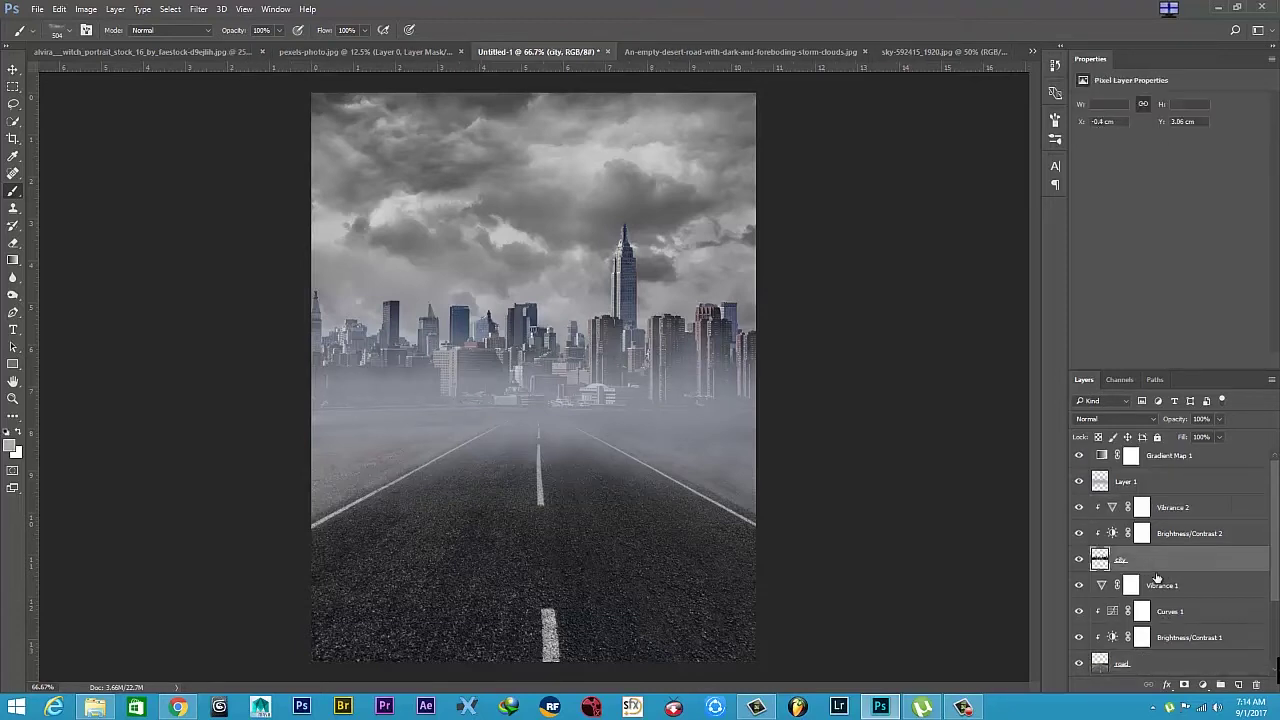
left_click(1142, 487)
scroll(1166, 579, "down", 1)
scroll(1166, 583, "down", 1)
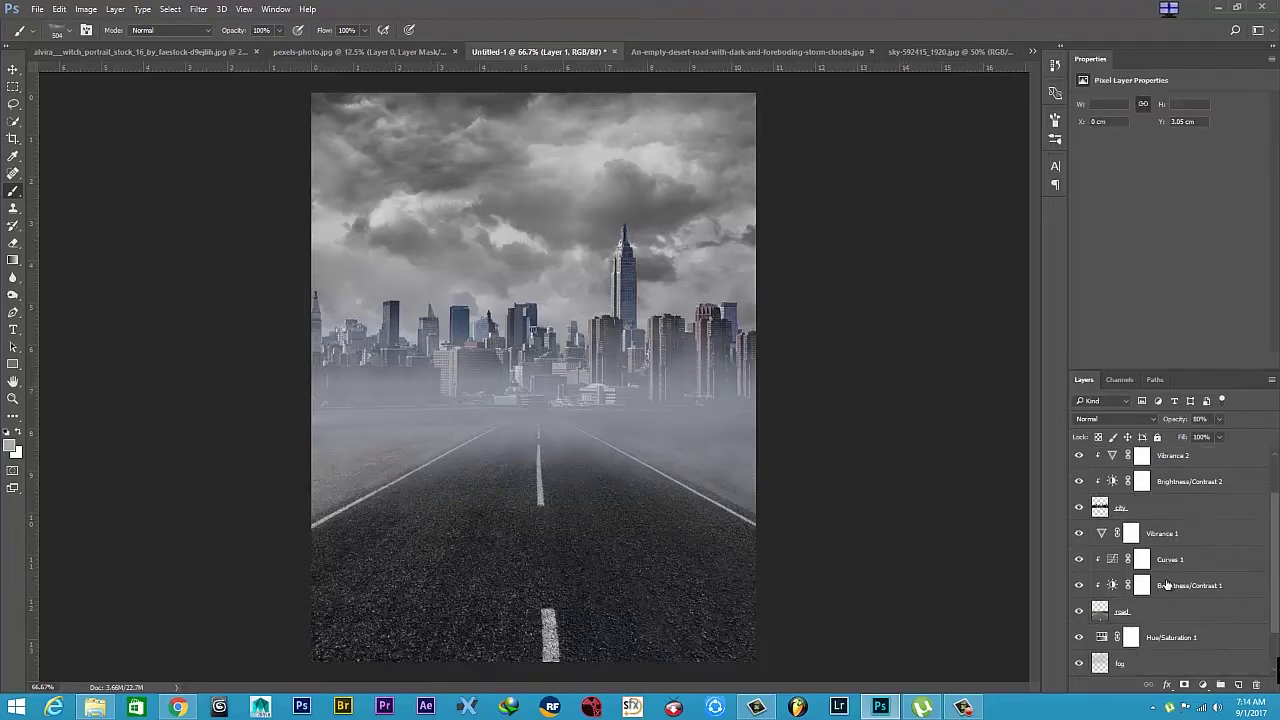
scroll(1166, 587, "down", 2)
left_click(1146, 644)
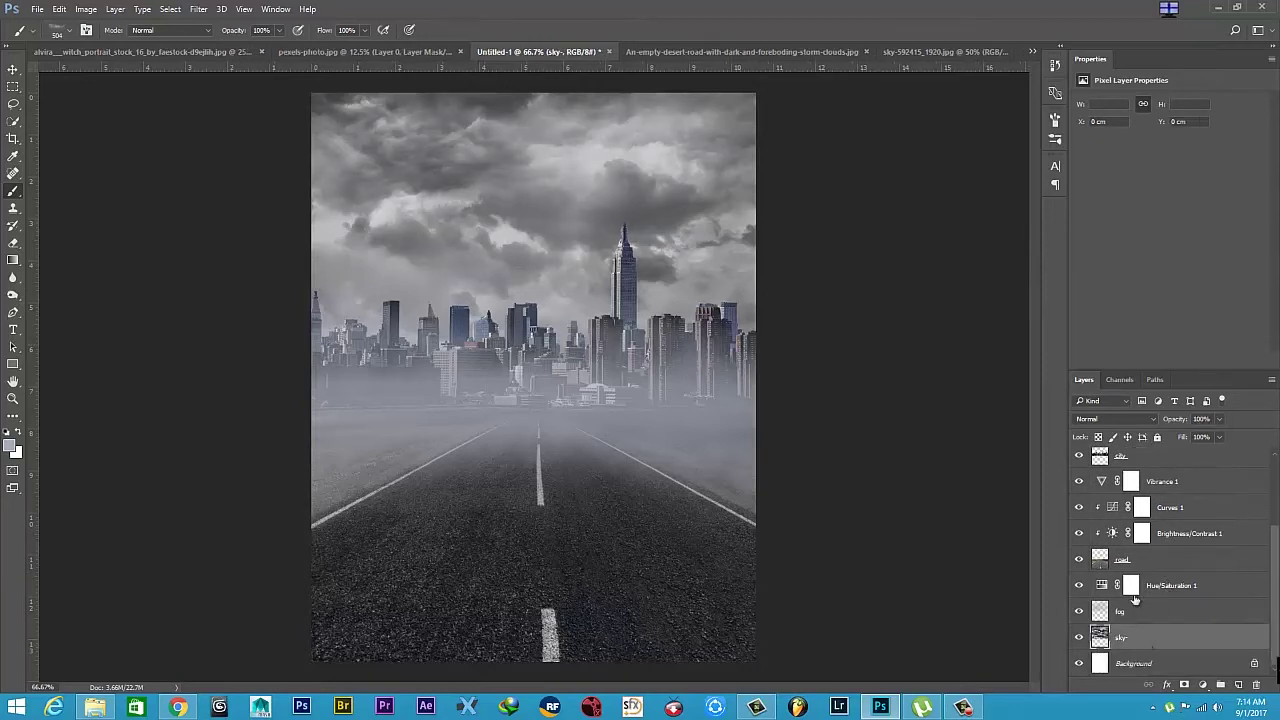
scroll(1226, 520, "up", 3)
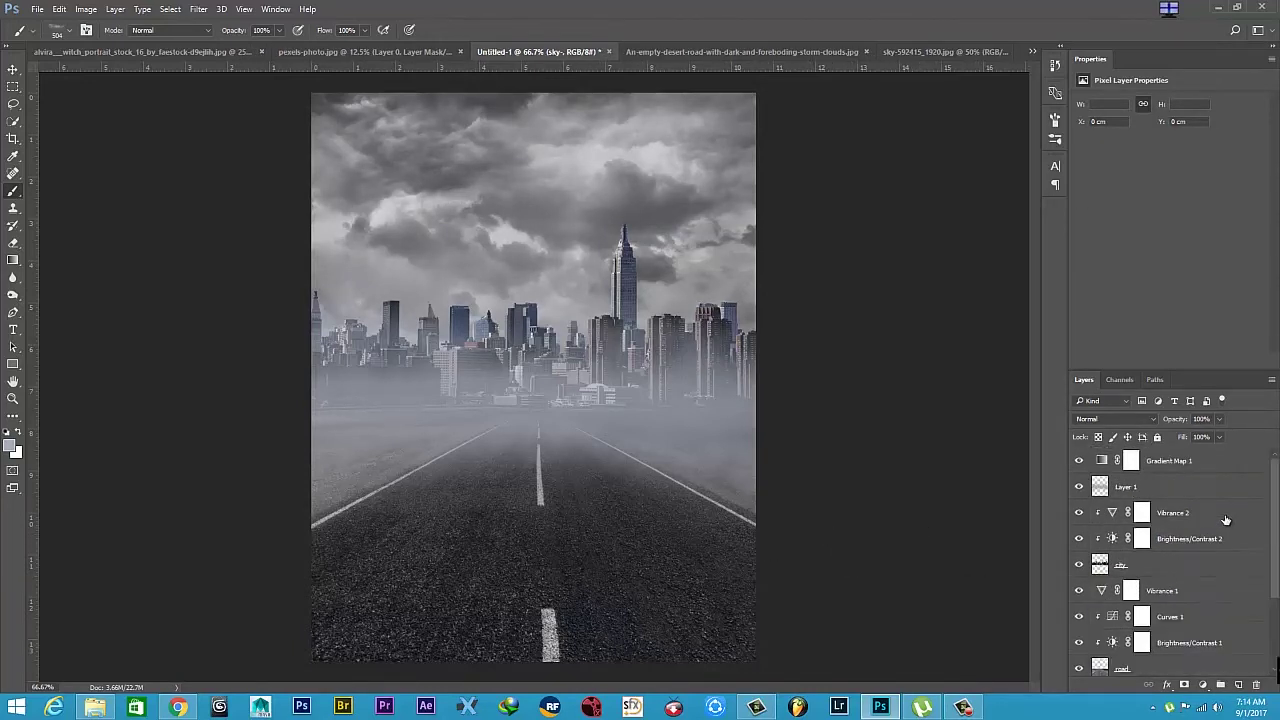
left_click(1200, 463)
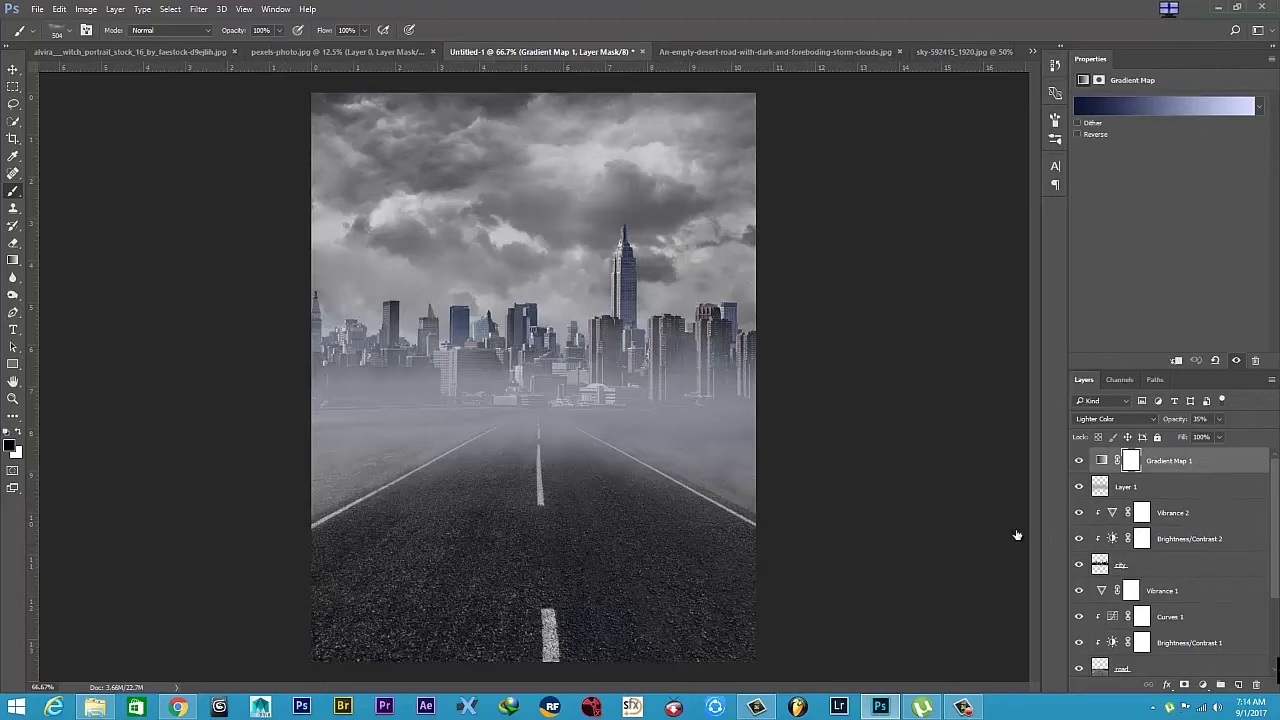
left_click(14, 69)
left_click(130, 51)
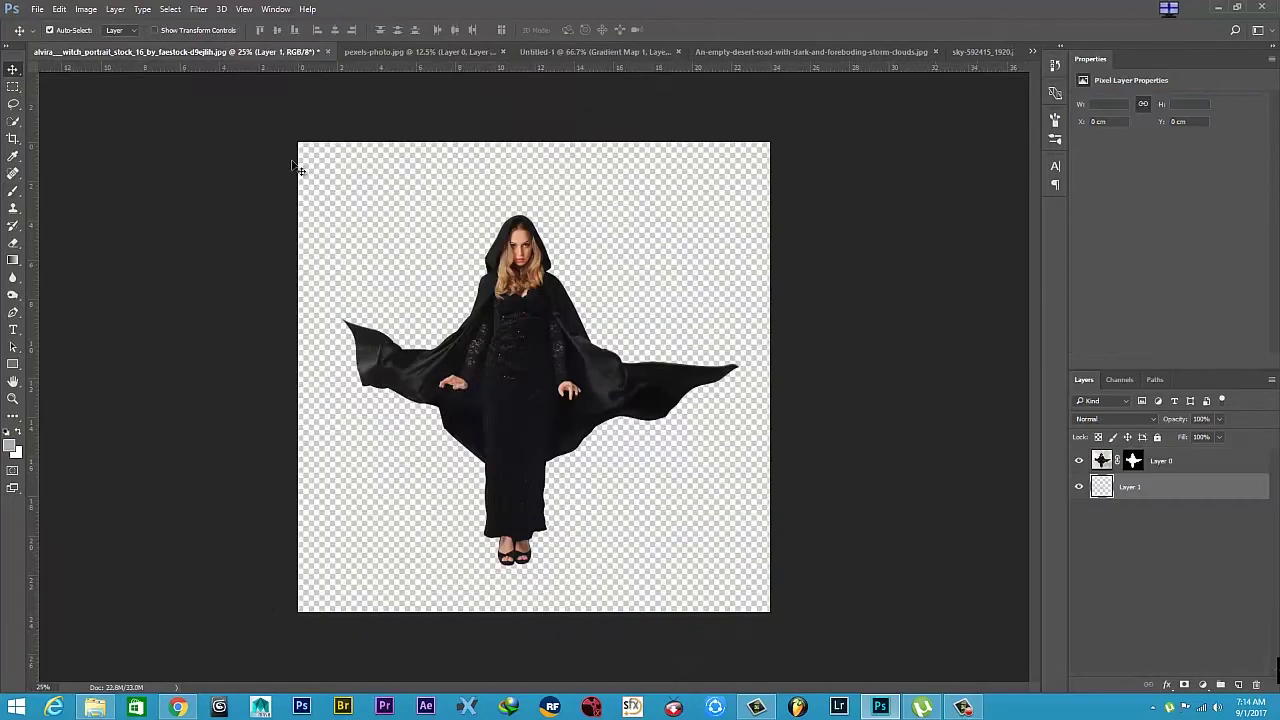
Place the hooded woman cut-out as Layer 2, scaled to about 38%, standing mid-road before the skyline.
left_click_drag(1101, 461, 1099, 484)
left_click_drag(535, 392, 558, 369)
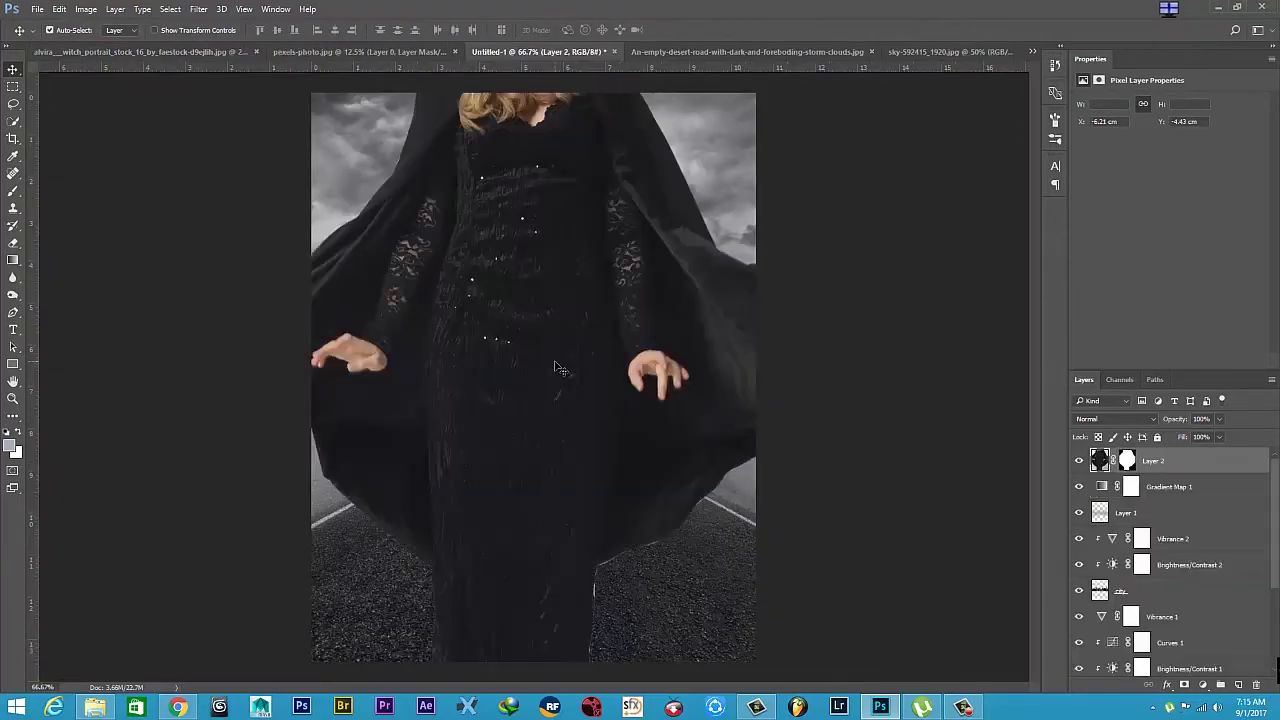
key("ctrl+t")
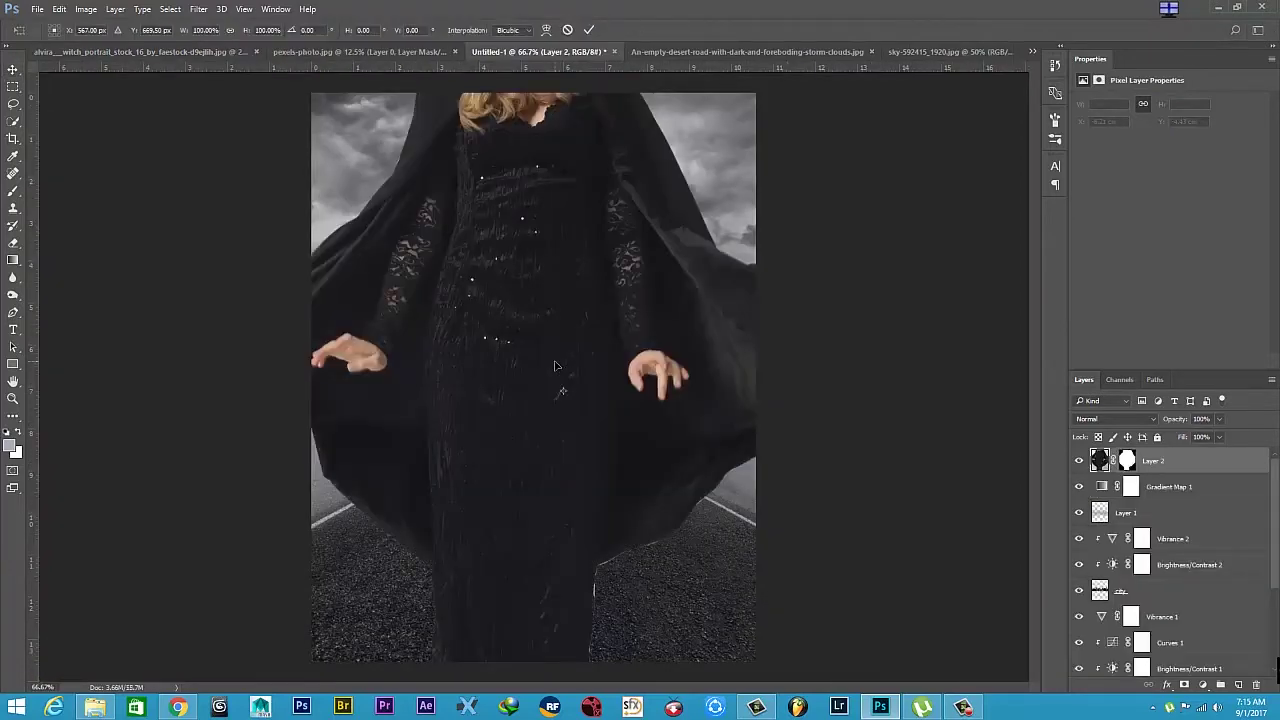
key("ctrl+minus")
key("ctrl+minus")
key("ctrl+minus")
mouse_move(778, 166)
left_mouse_down()
mouse_move(593, 271)
mouse_move(560, 361)
left_mouse_up()
key("ctrl+plus")
key("ctrl+plus")
key("ctrl+plus")
key("ctrl+minus")
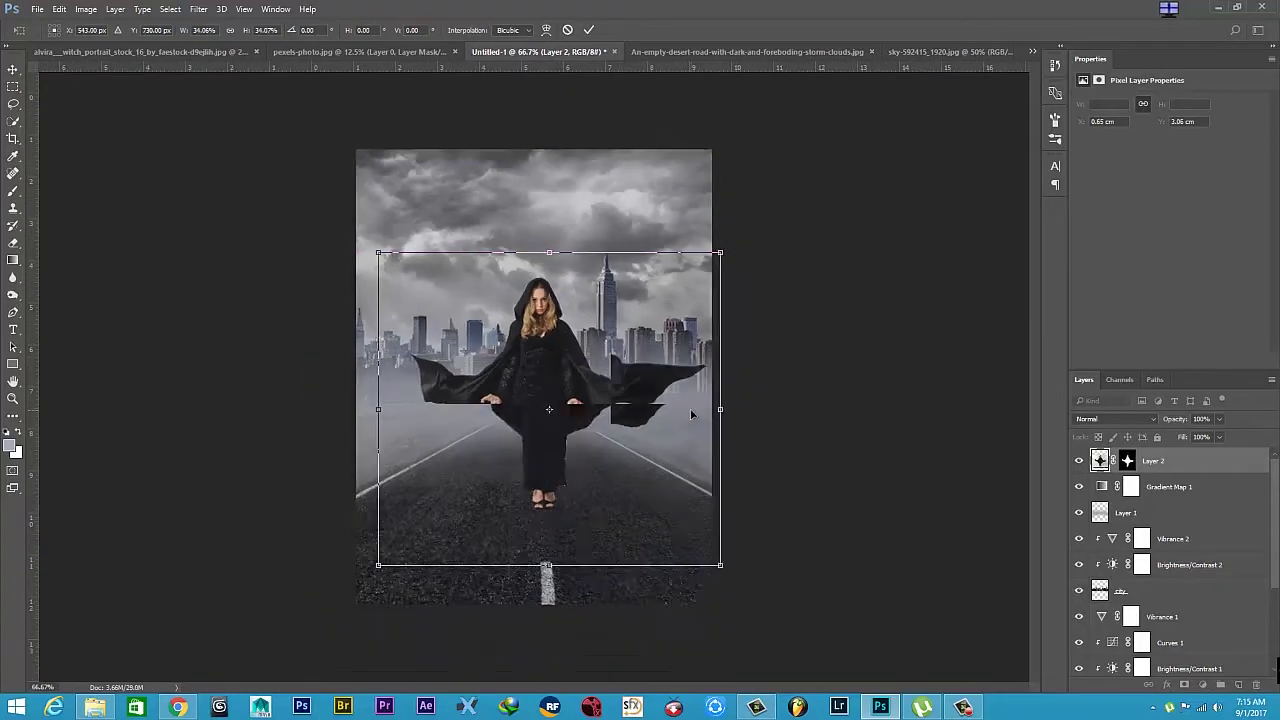
mouse_move(703, 258)
left_mouse_down()
mouse_move(728, 240)
mouse_move(690, 252)
left_mouse_up()
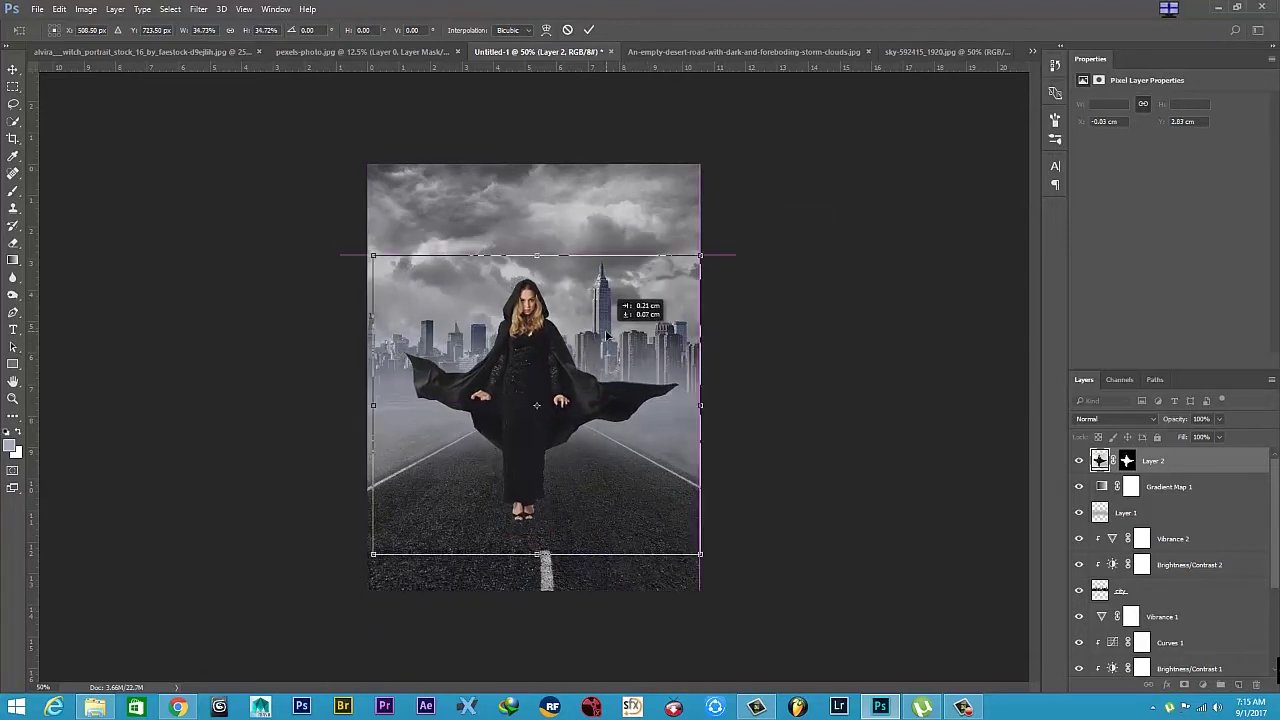
left_click(589, 29)
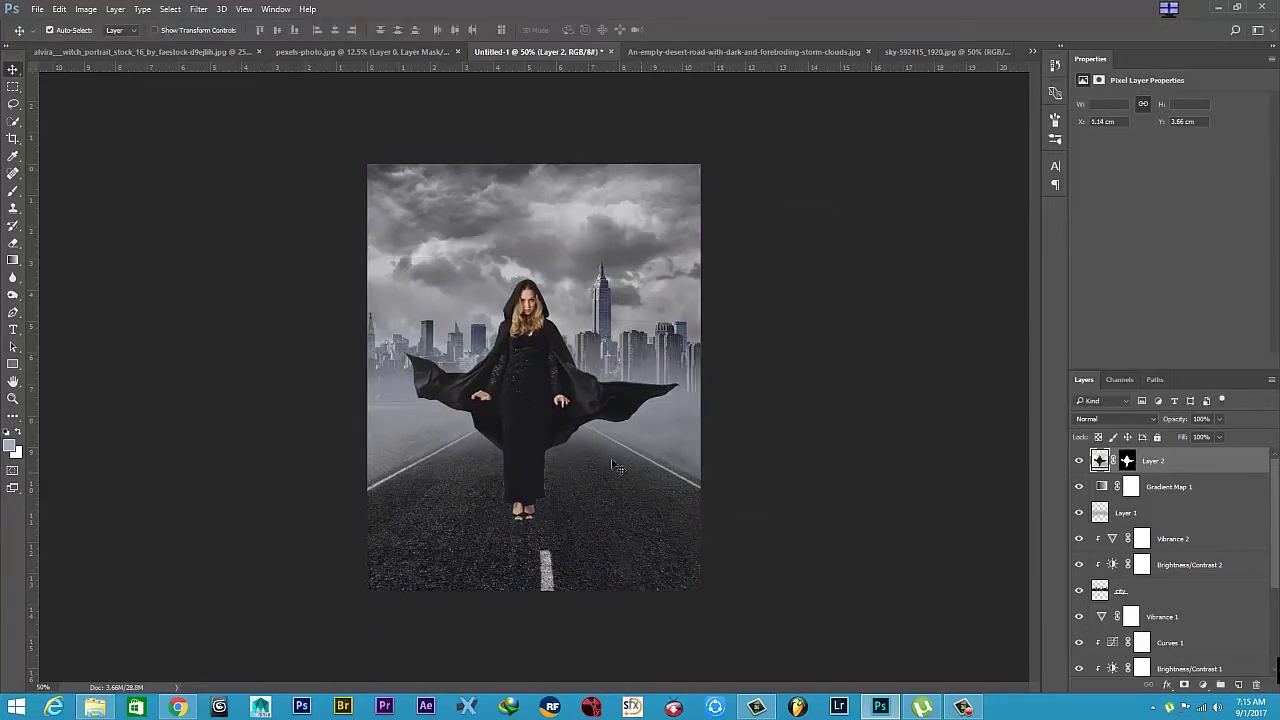
left_click_drag(559, 428, 573, 428)
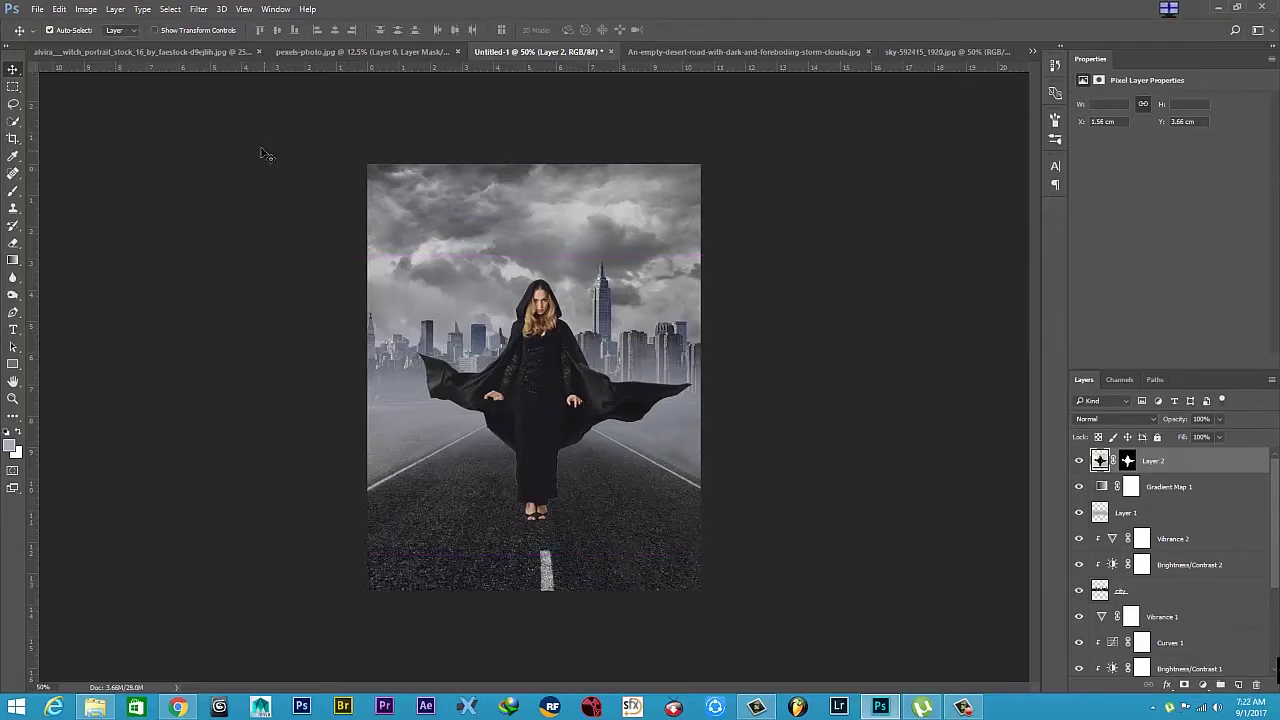
Add a Hue/Saturation adjustment that lowers the woman's saturation.
left_click(1202, 684)
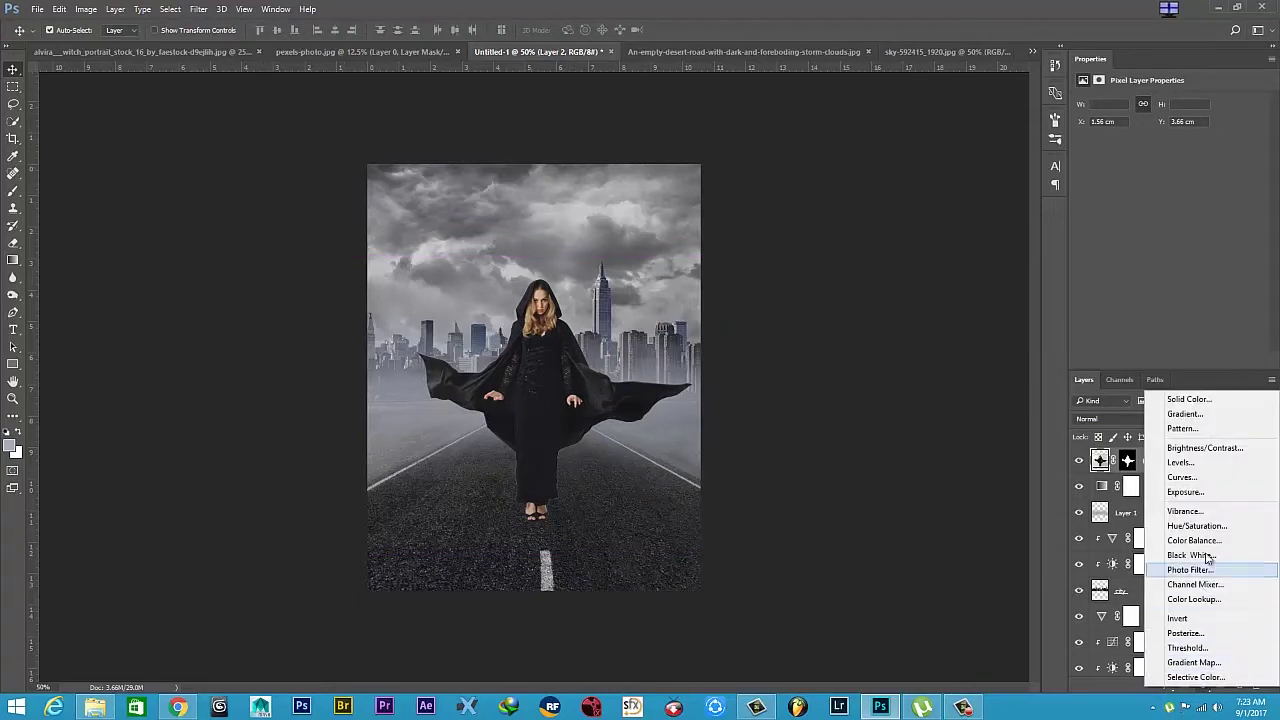
left_click(1197, 526)
left_click_drag(1168, 176, 1151, 179)
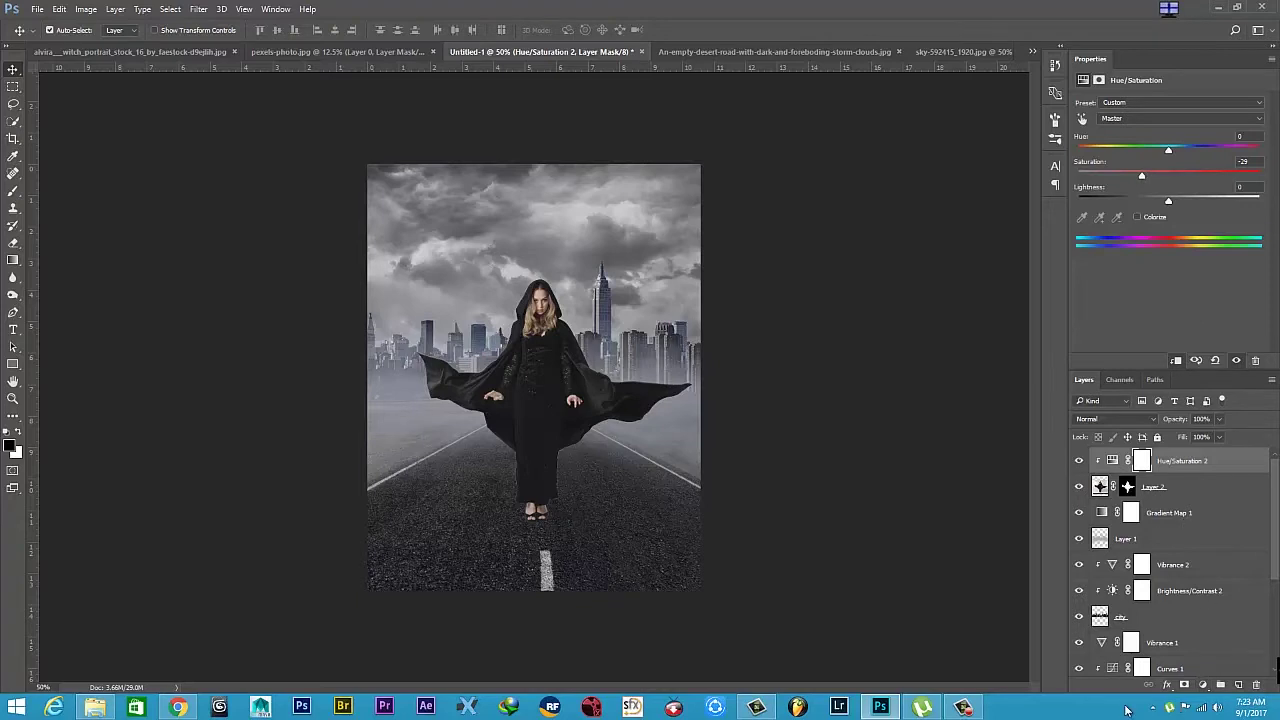
Apply a Camera Raw Filter to Layer 2 with Temperature -22 and Contrast +26.
left_click(1160, 487)
left_click(114, 9)
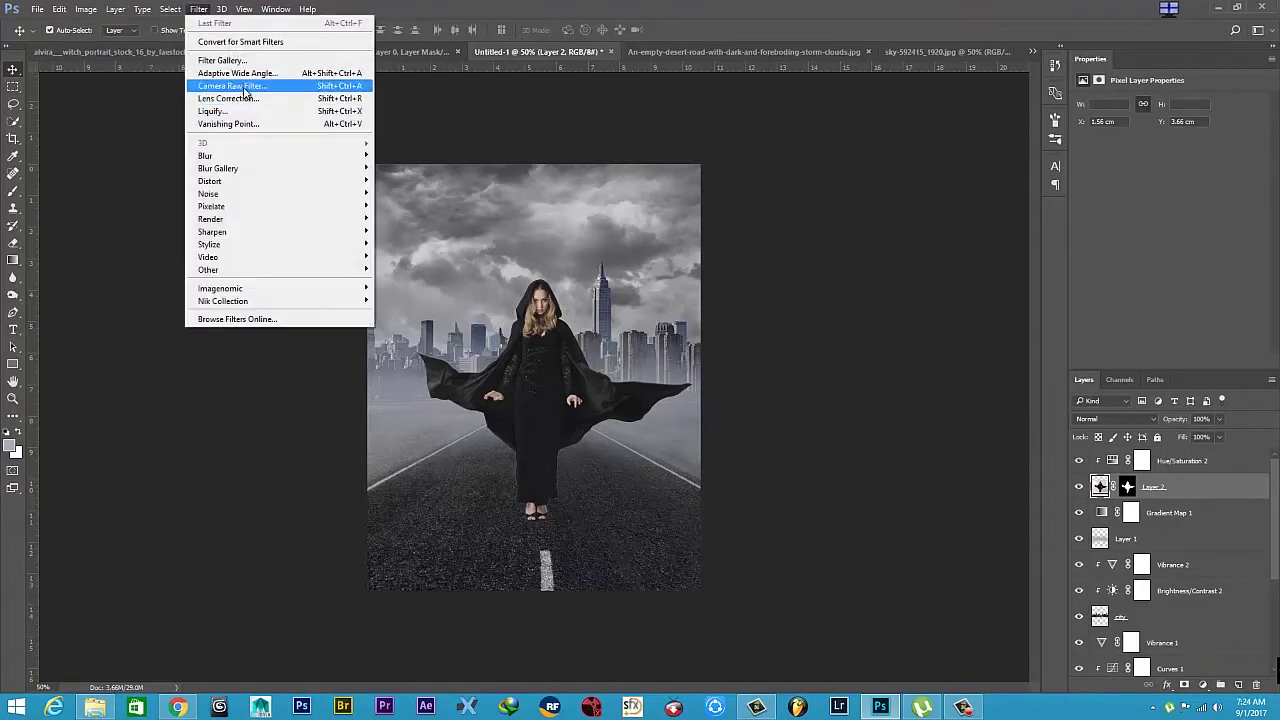
key("Escape")
key("ctrl+shift+a")
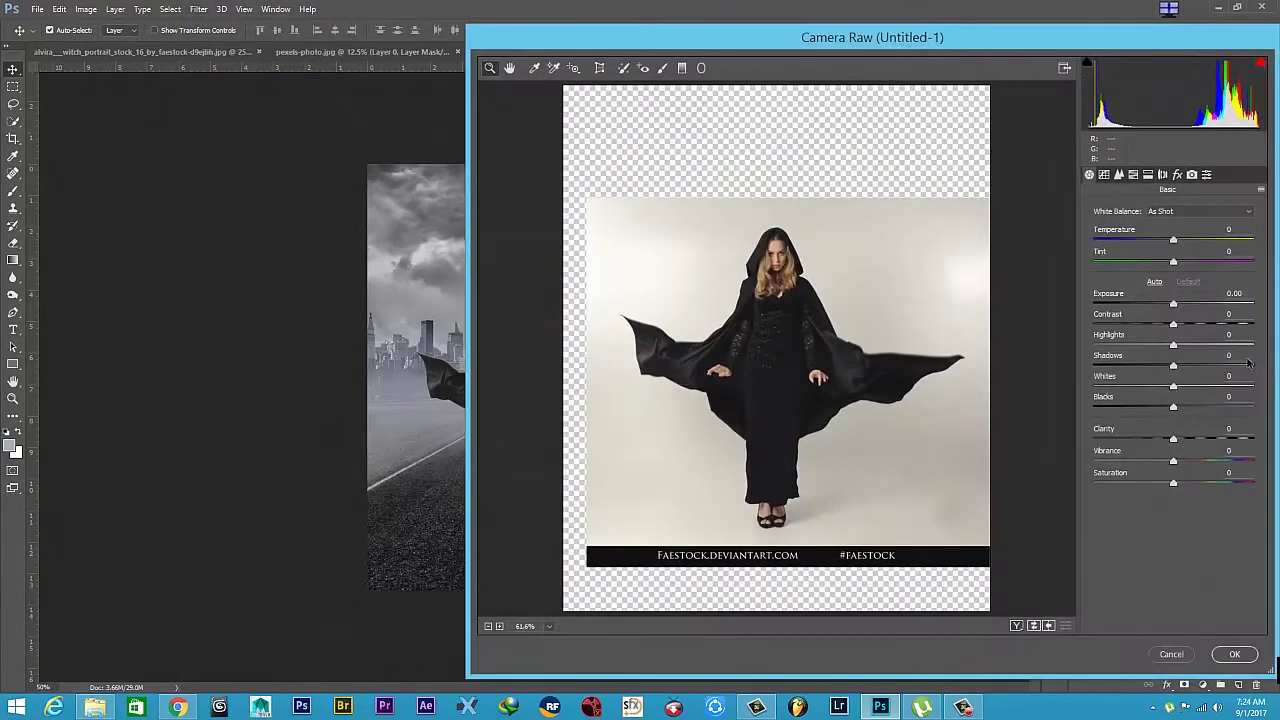
left_click_drag(1173, 241, 1161, 241)
left_click_drag(1173, 324, 1189, 326)
left_click_drag(1161, 241, 1156, 243)
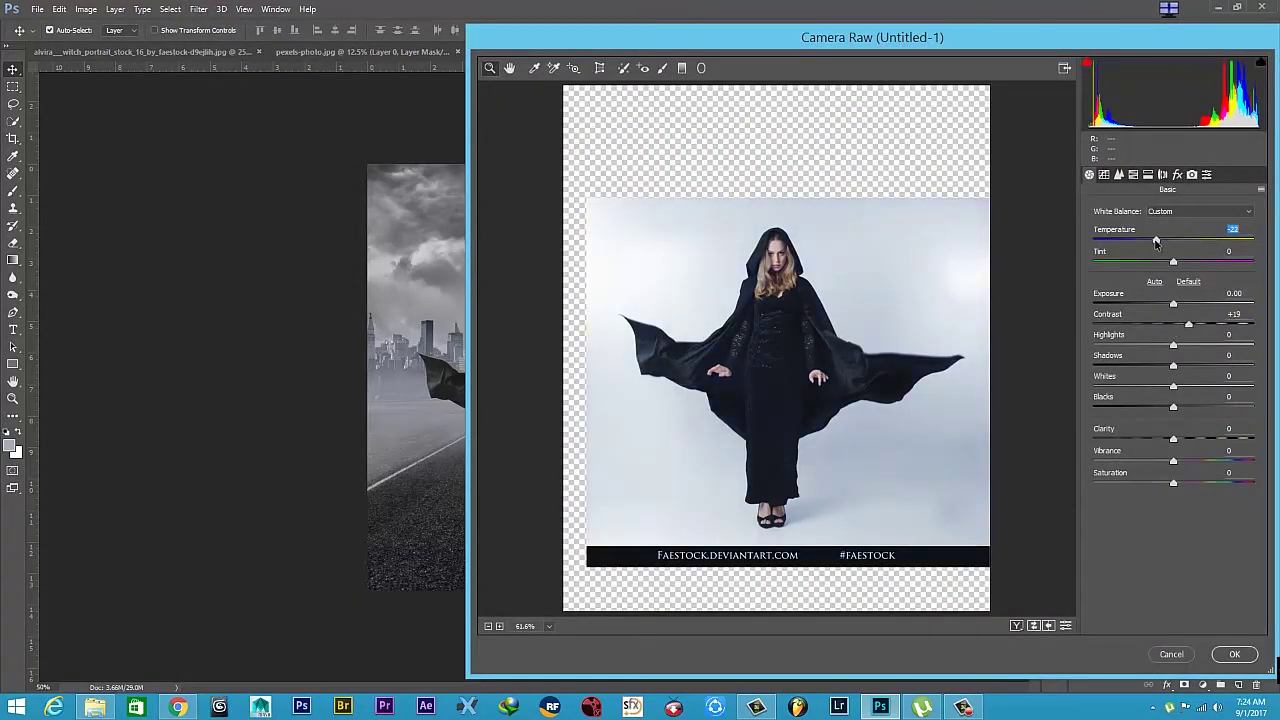
left_click_drag(1188, 324, 1193, 325)
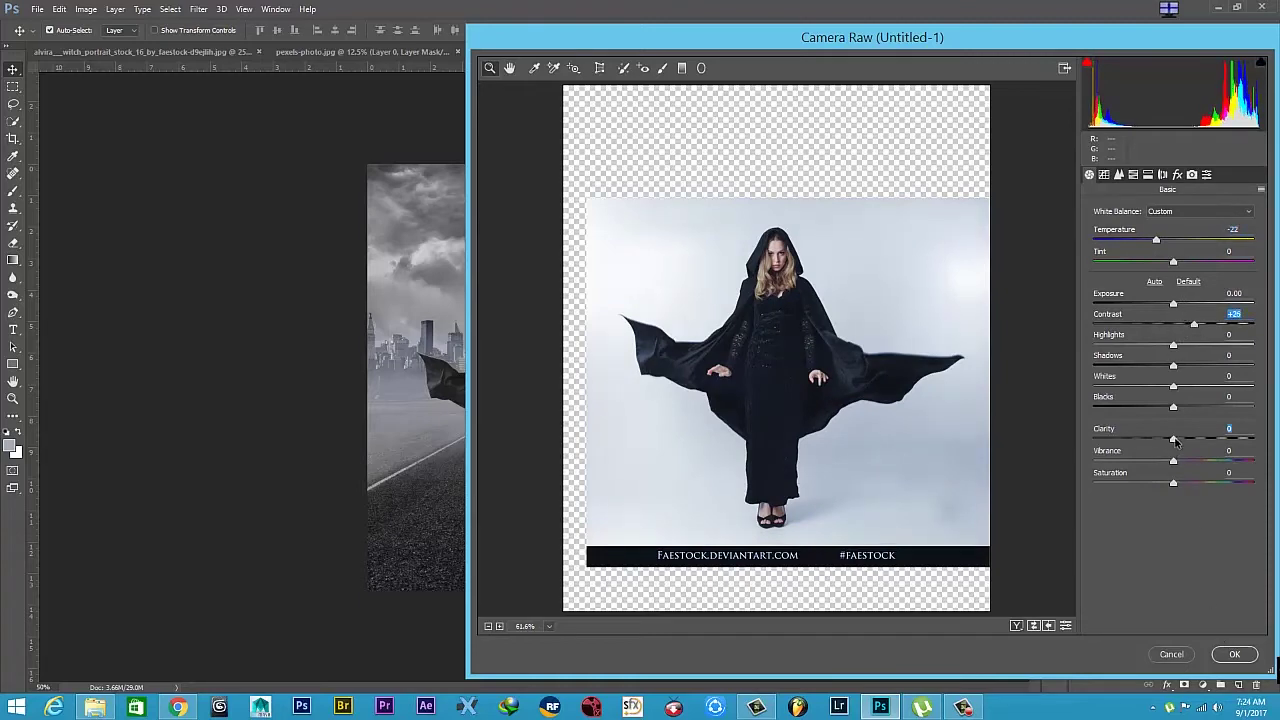
left_click(1234, 654)
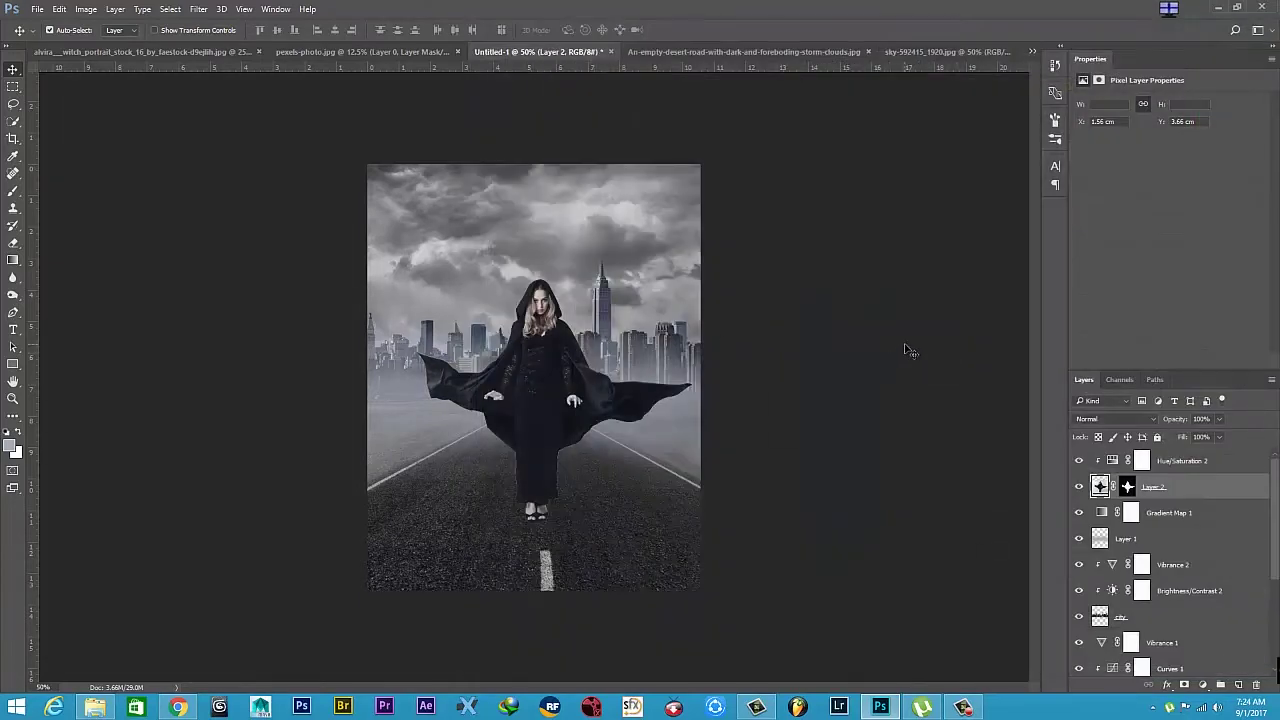
left_click(1195, 518)
Add a new layer named shadow and zoom in on the woman's feet.
left_click(1238, 686)
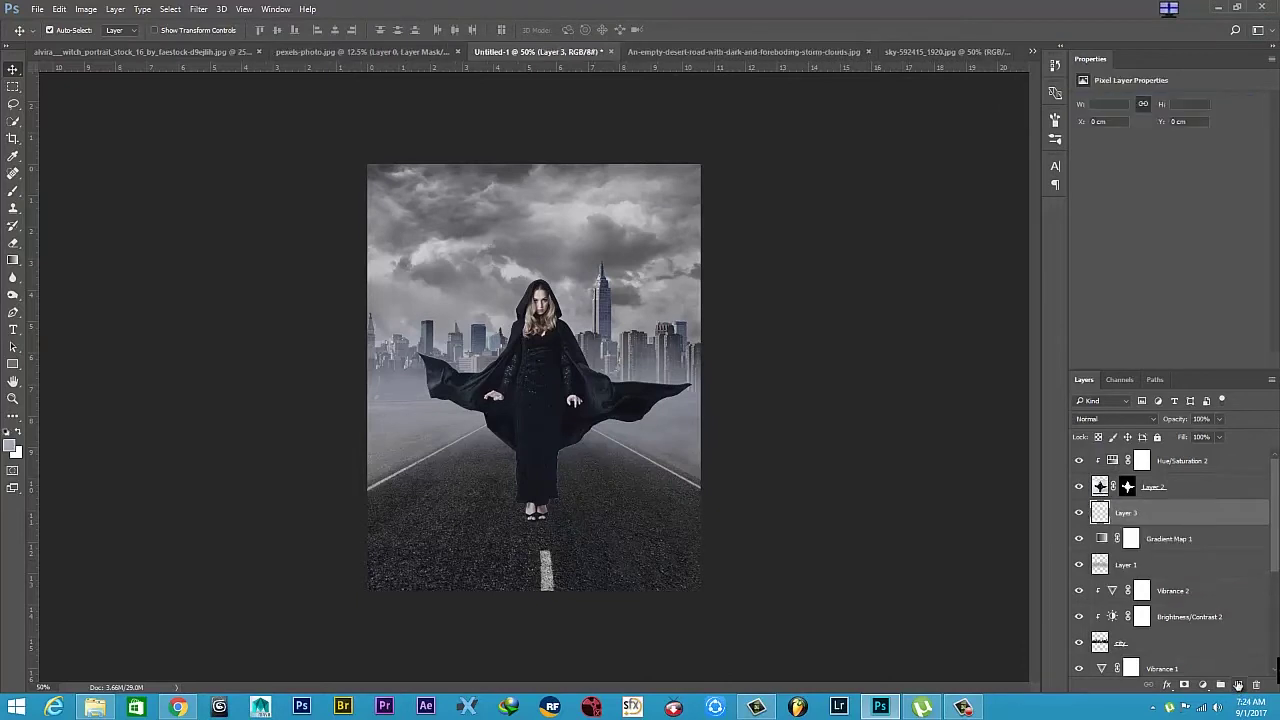
double_click(1124, 511)
type("w")
key("Return")
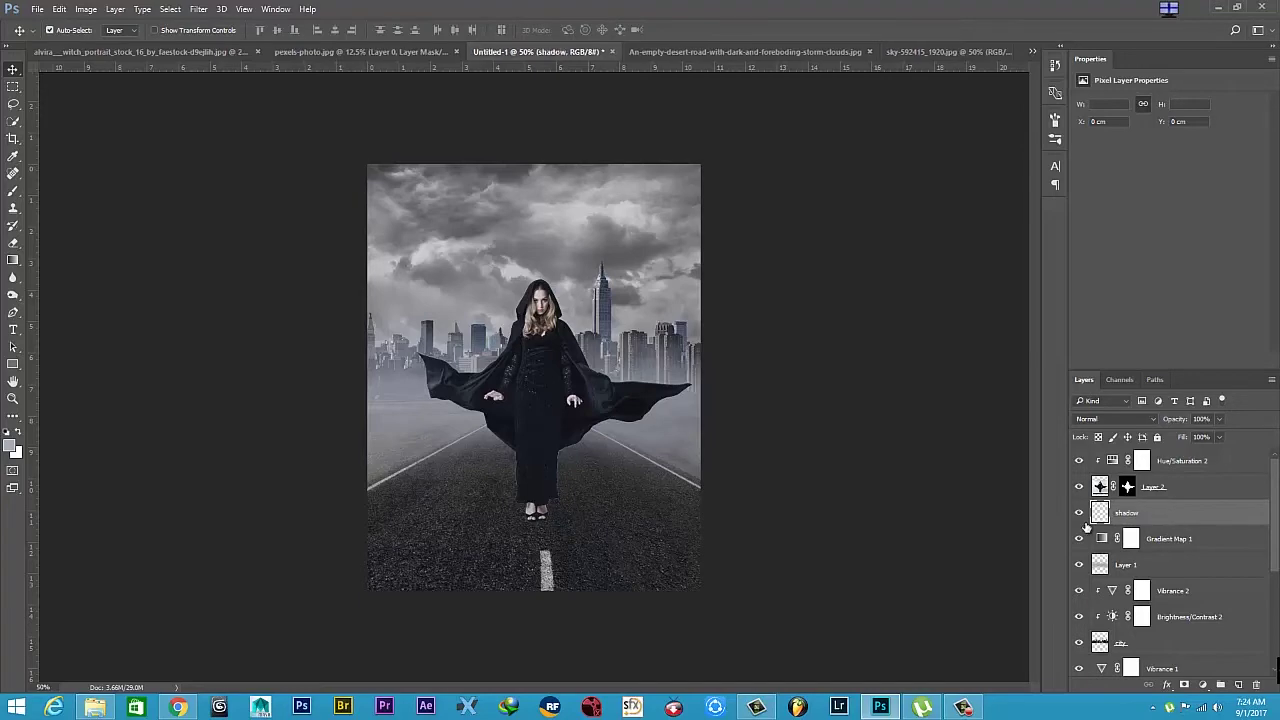
scroll(540, 455, "up", 5)
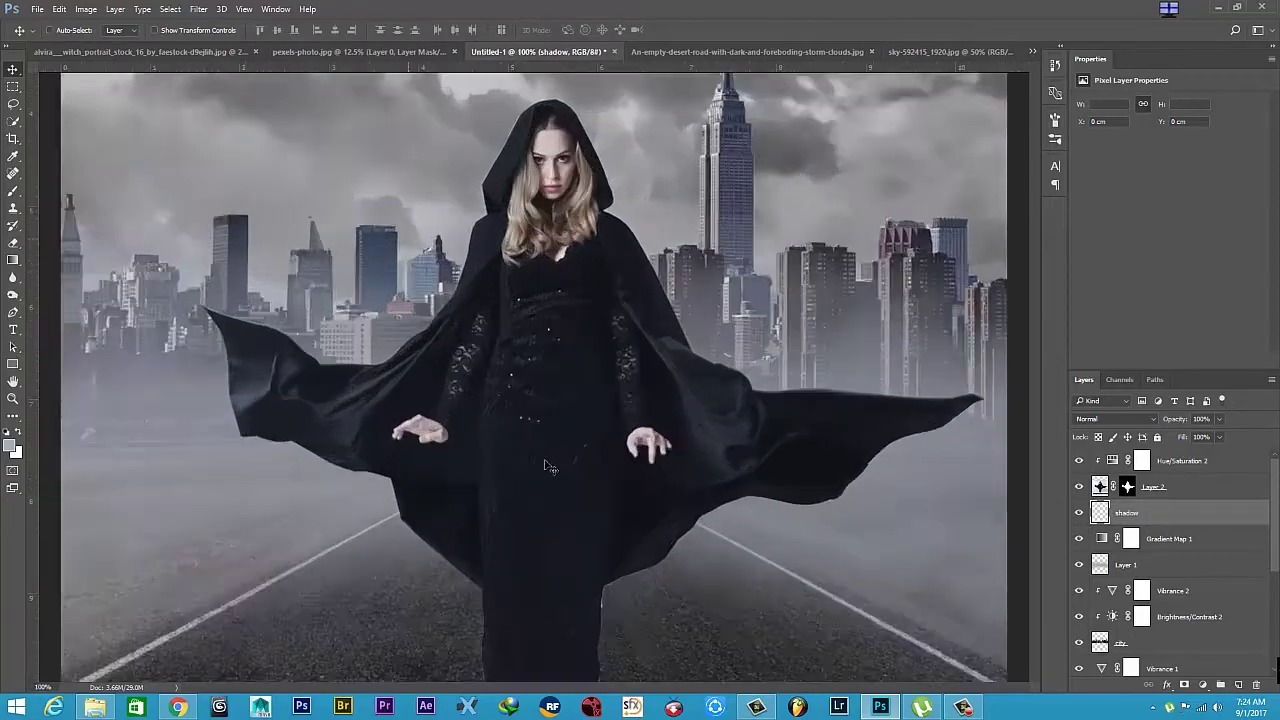
left_click_drag(531, 449, 563, 311)
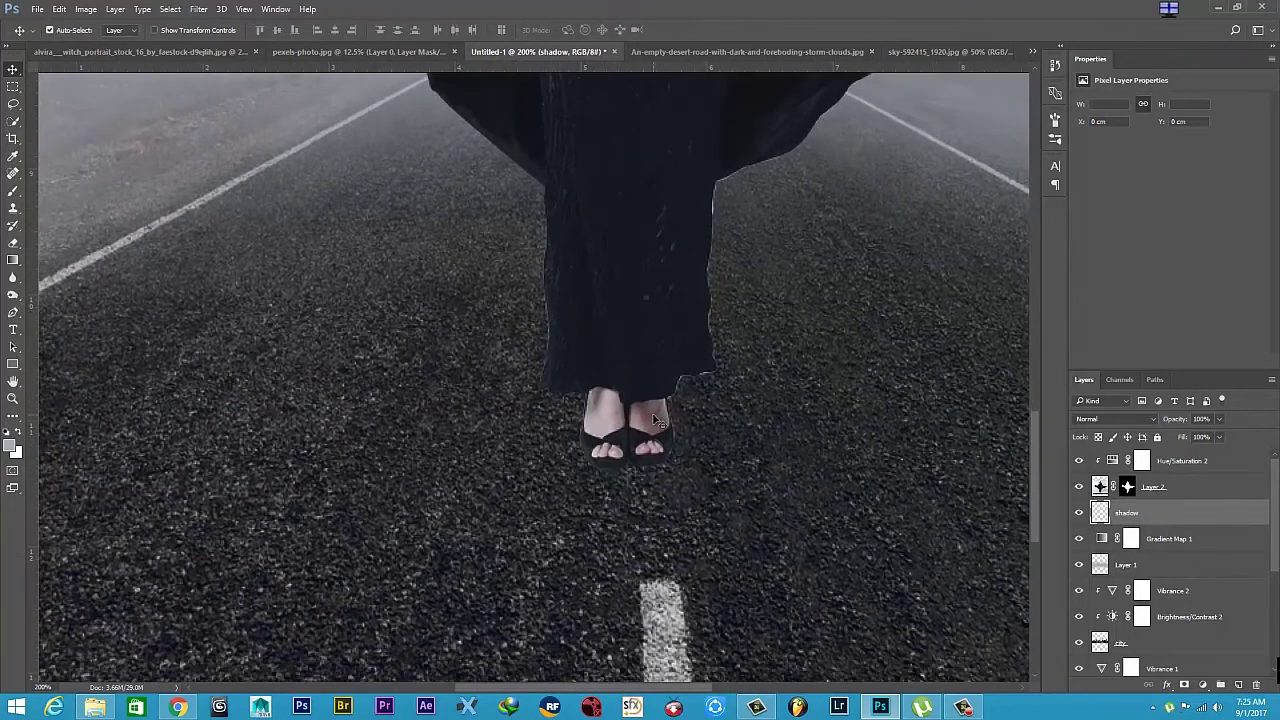
scroll(657, 420, "up", 1)
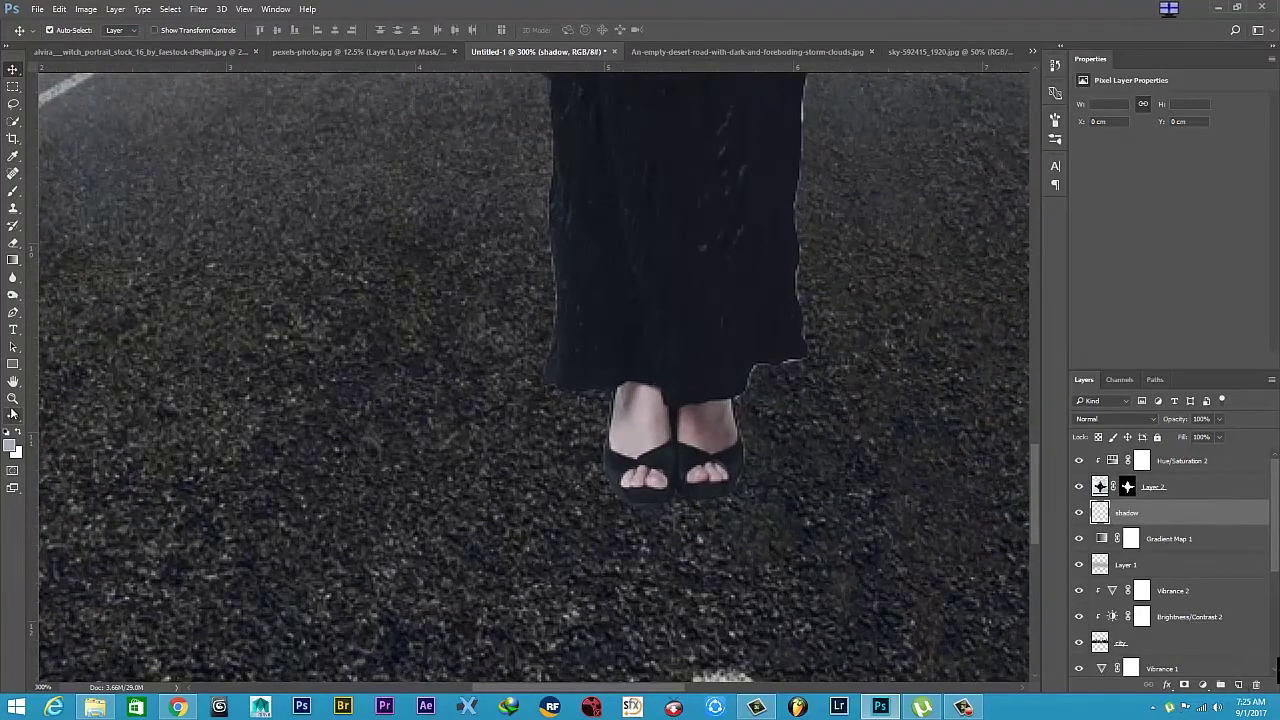
Paint a black soft-brush shadow under the feet and lower the shadow layer's opacity.
left_click(8, 432)
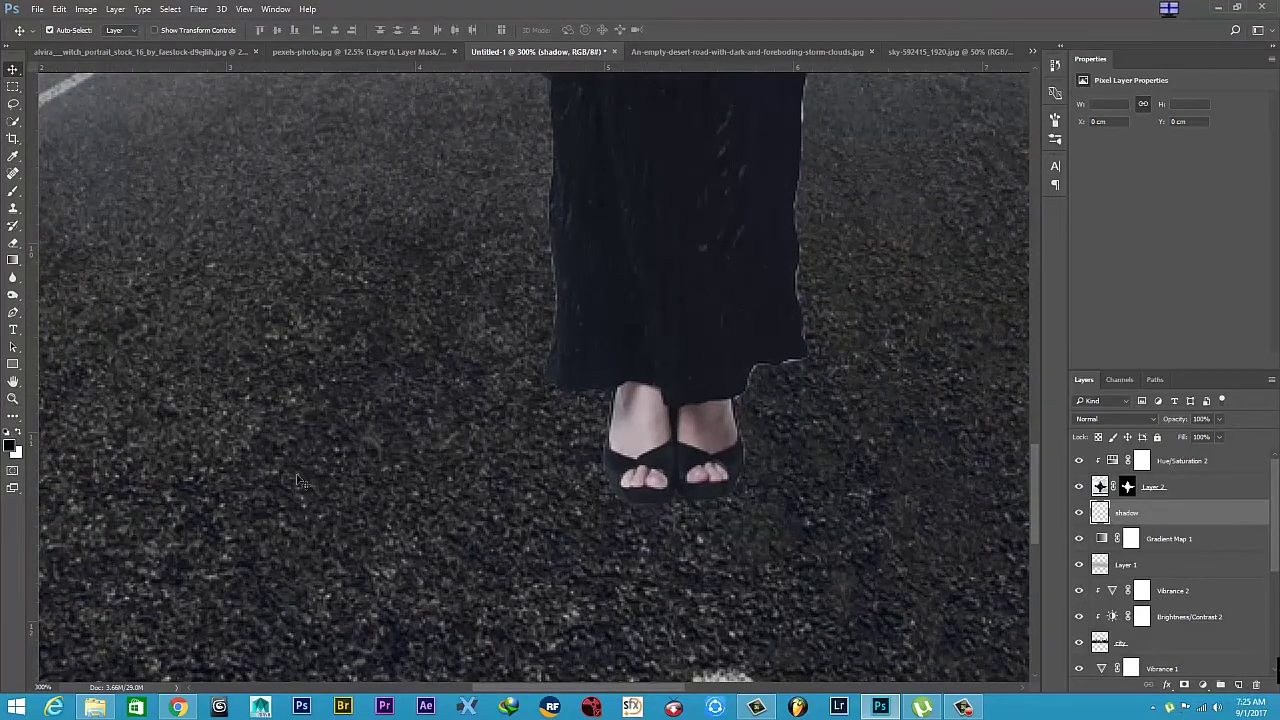
left_click(13, 190)
left_click(57, 30)
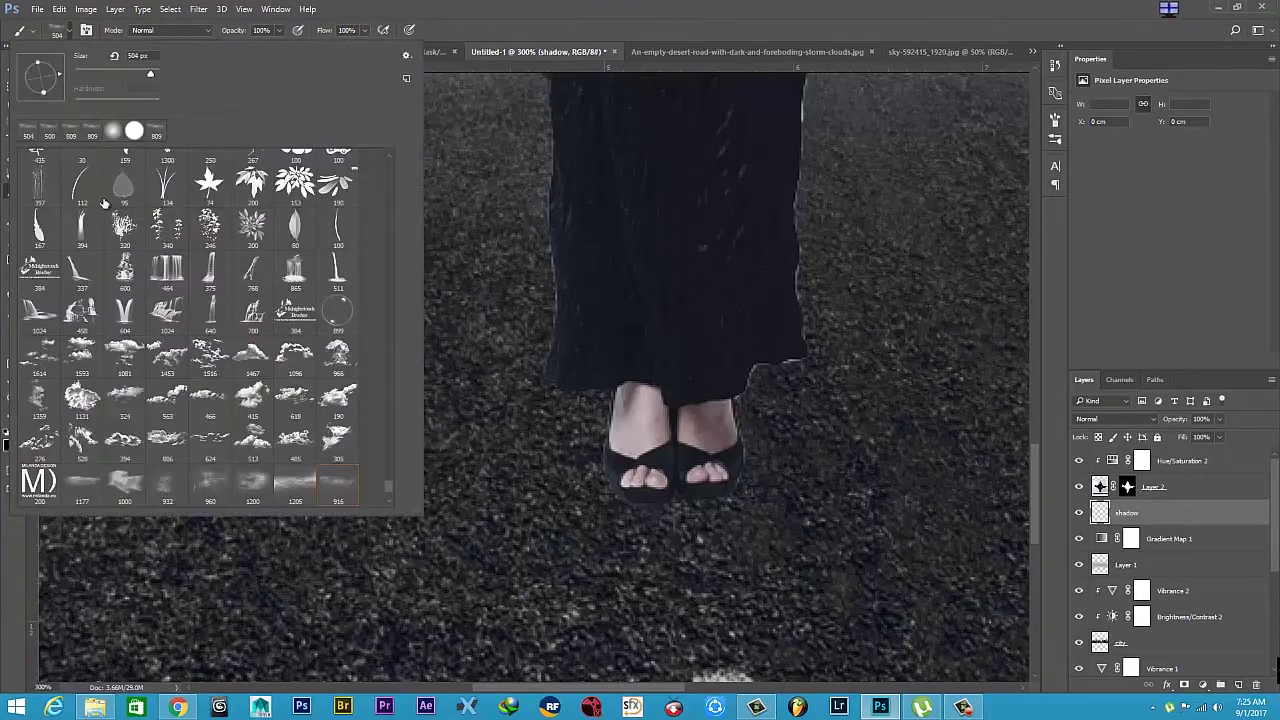
double_click(117, 136)
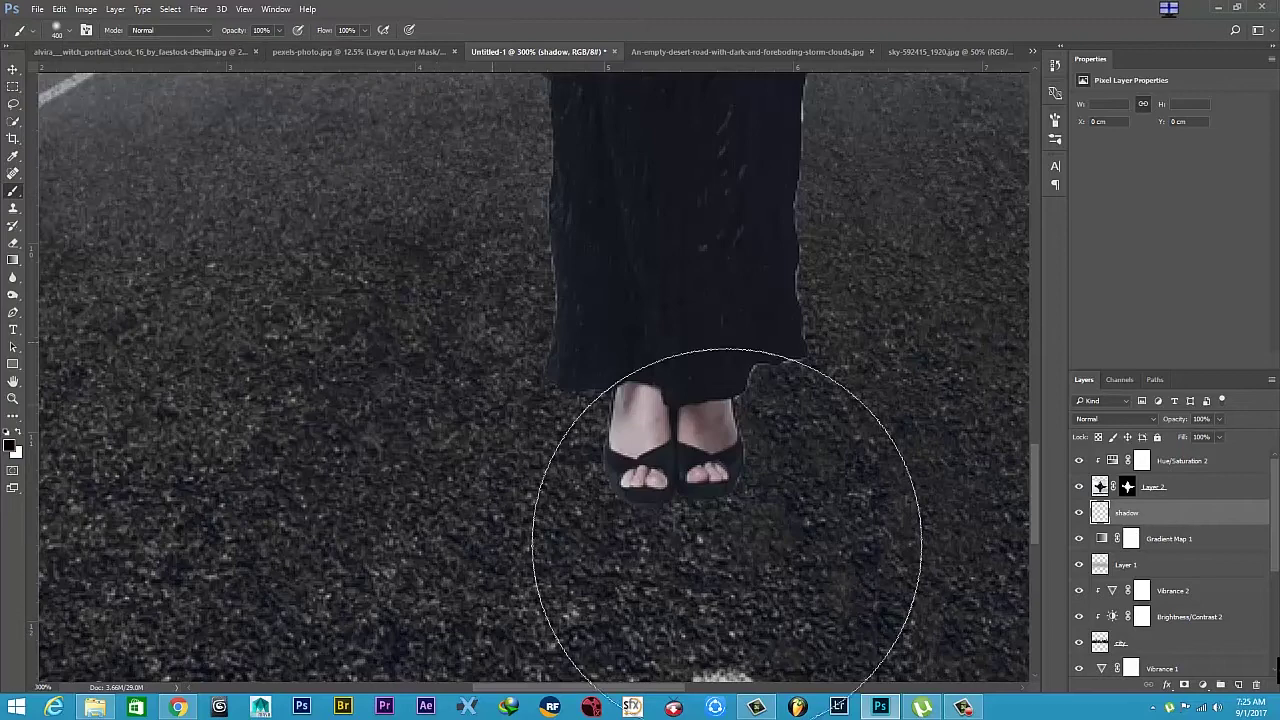
left_click(70, 30)
key("Return")
mouse_move(643, 476)
left_mouse_down()
mouse_move(715, 478)
mouse_move(652, 477)
left_mouse_up()
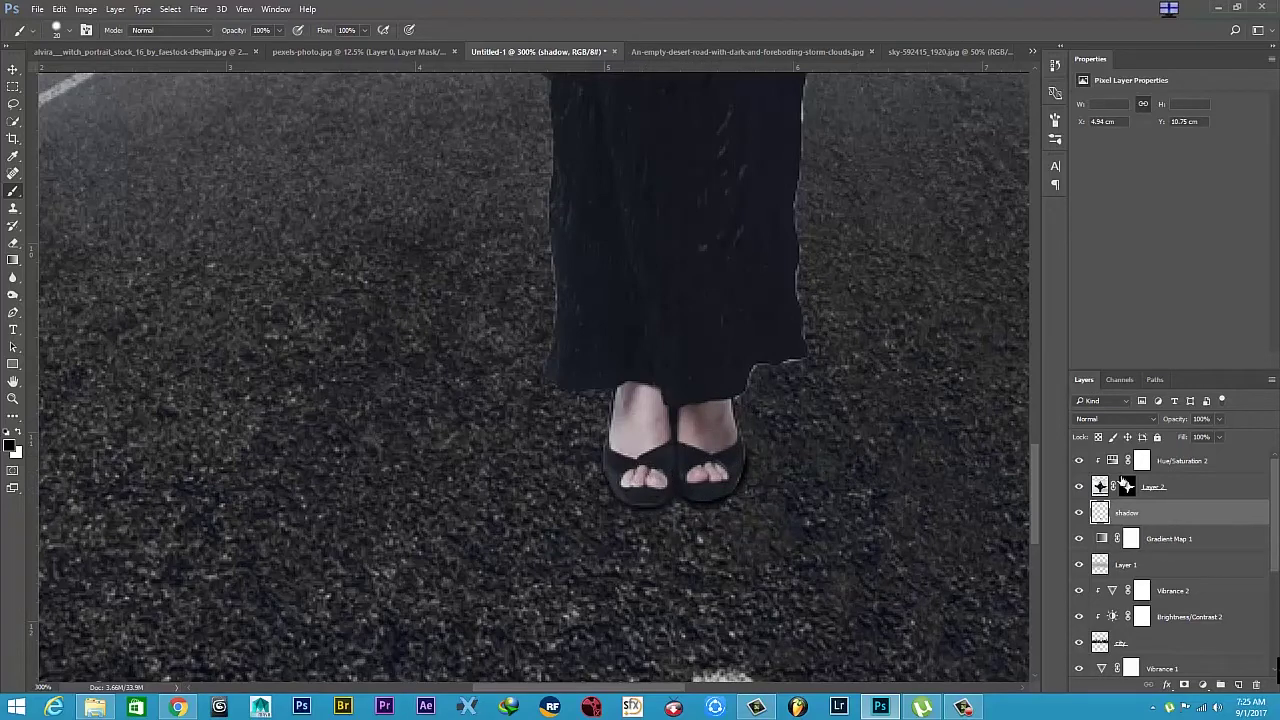
left_click_drag(1215, 419, 1202, 434)
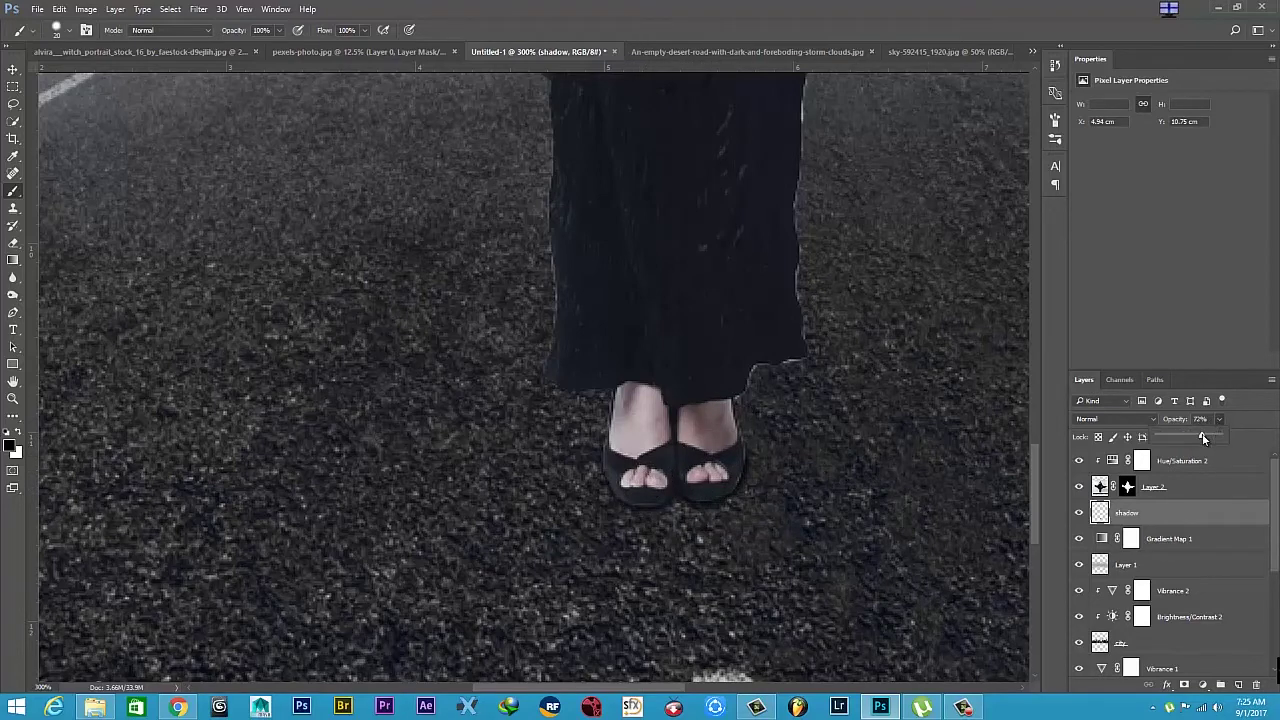
Soften the shadow with a small-radius Gaussian Blur.
left_click(198, 9)
left_click(409, 205)
left_click_drag(600, 350, 587, 350)
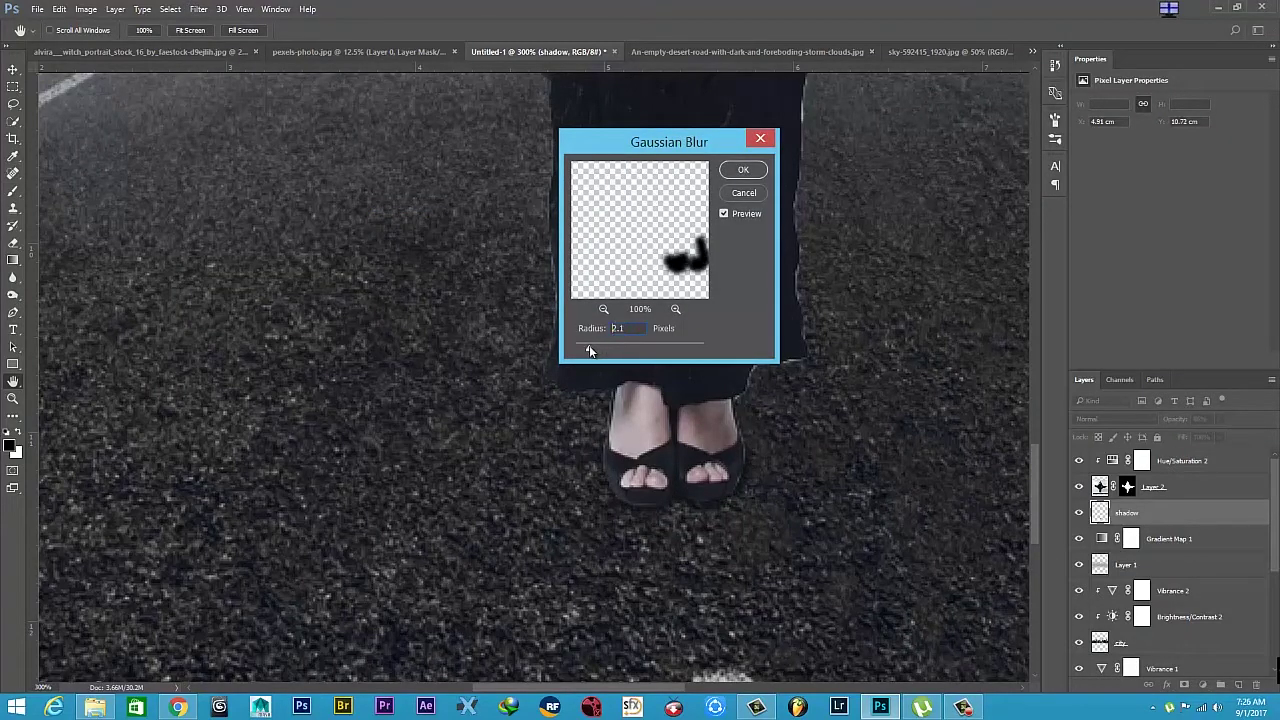
left_click(740, 172)
Paint faint shadow around the feet at 28% brush opacity, then 13%, and view the whole canvas.
left_click_drag(279, 30, 235, 47)
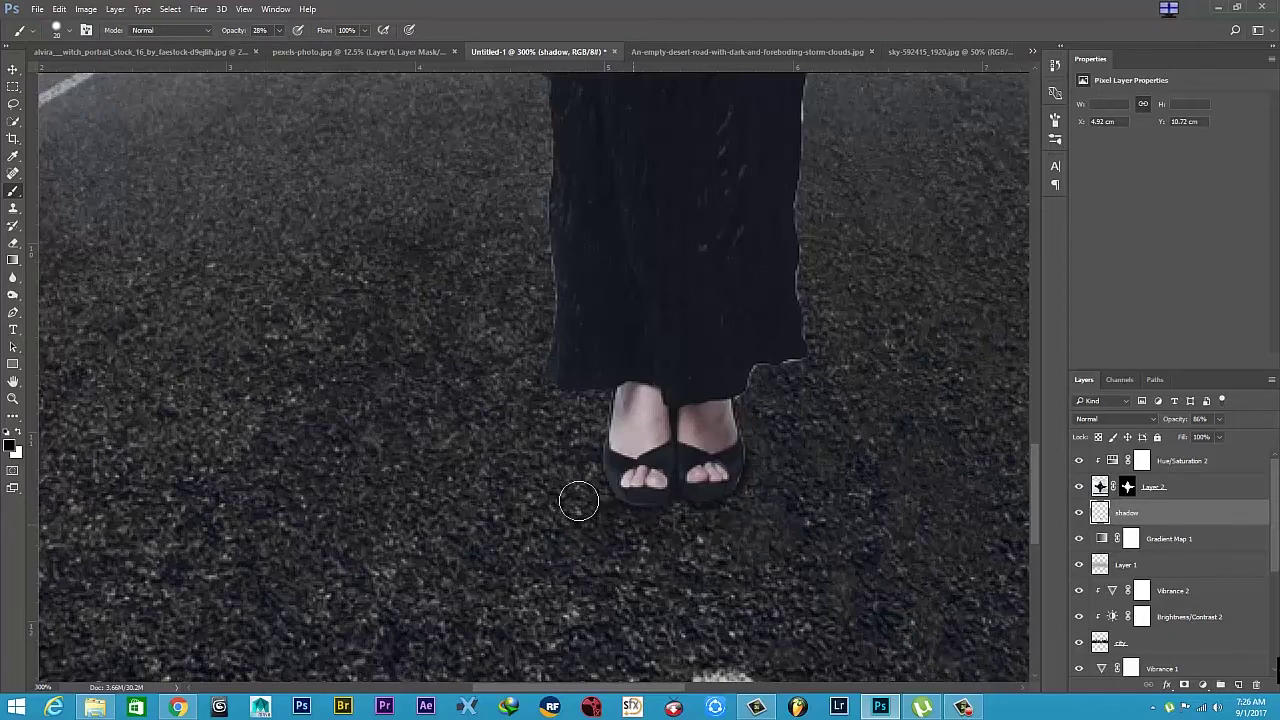
left_click_drag(608, 482, 668, 533)
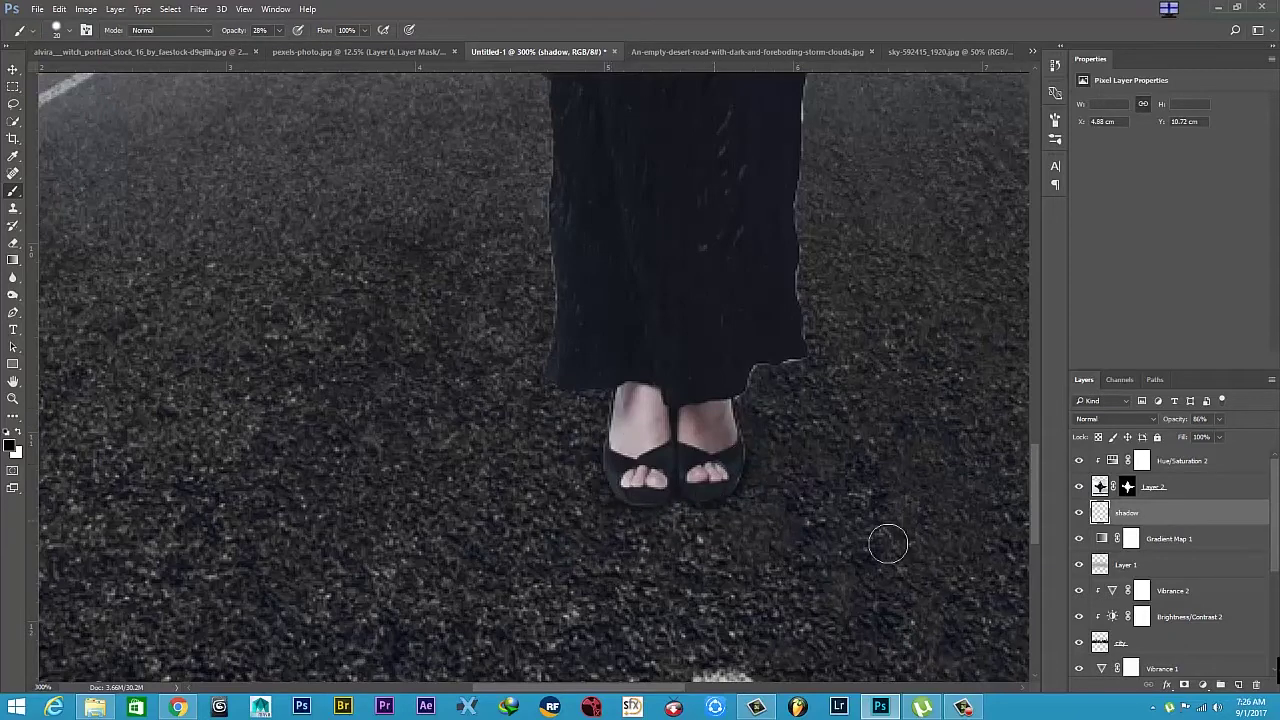
left_click_drag(279, 30, 263, 47)
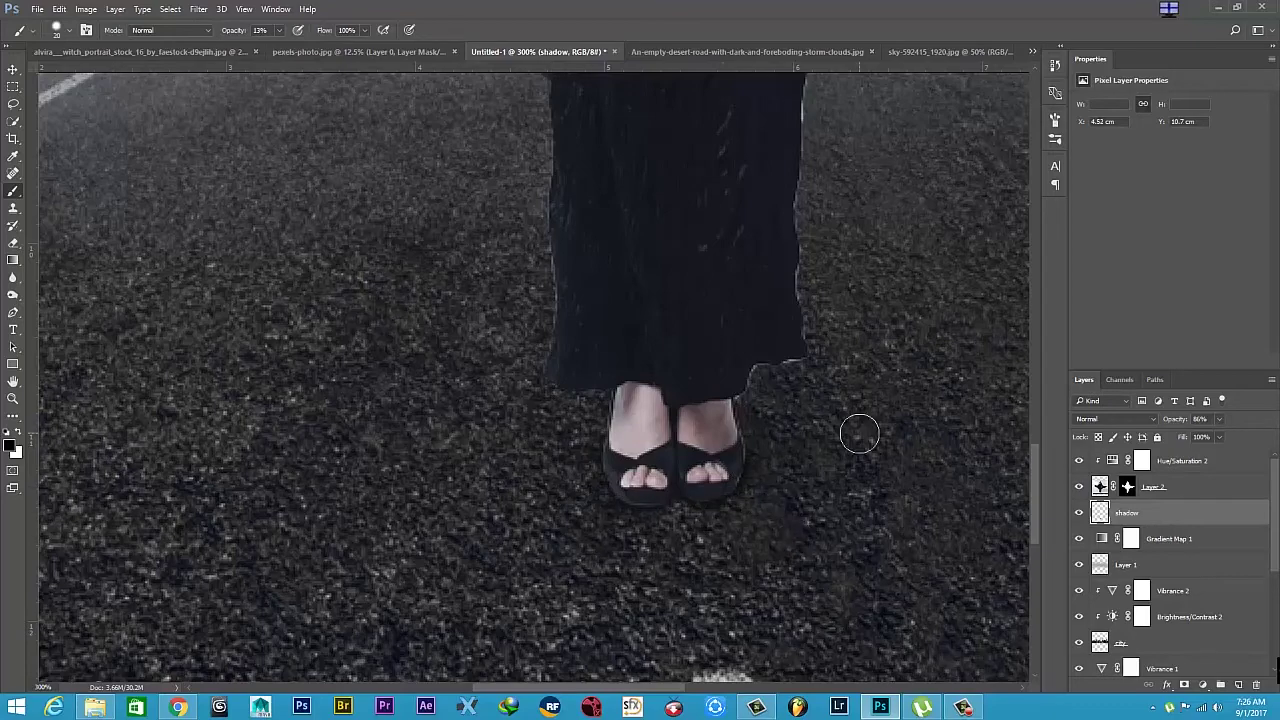
key("ctrl+minus")
key("ctrl+minus")
key("ctrl+minus")
key("ctrl+minus")
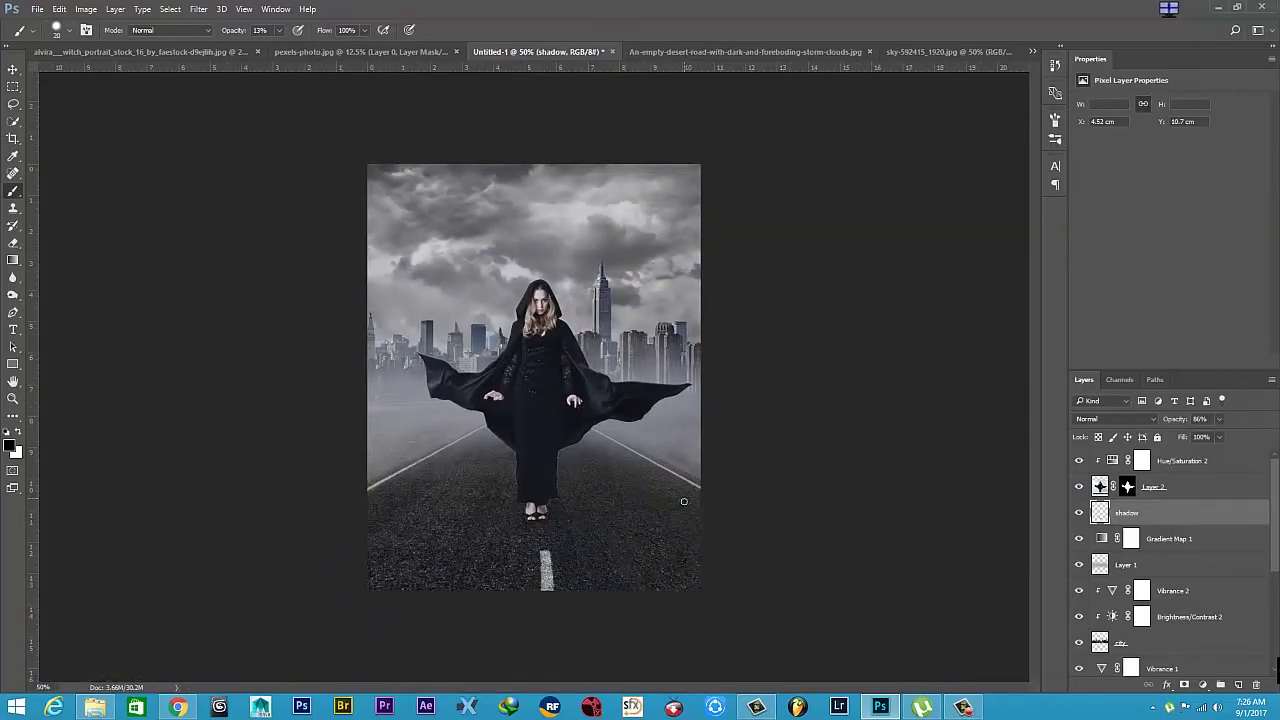
Apply Layer 2's layer mask and load the woman's outline as a selection.
right_click(1128, 488)
left_click(1135, 528)
right_click(1100, 487)
left_click(1128, 213)
Fill the woman's outline on a new Layer 3 below Layer 2, deselect, and hide it.
key("ctrl+shift+alt+n")
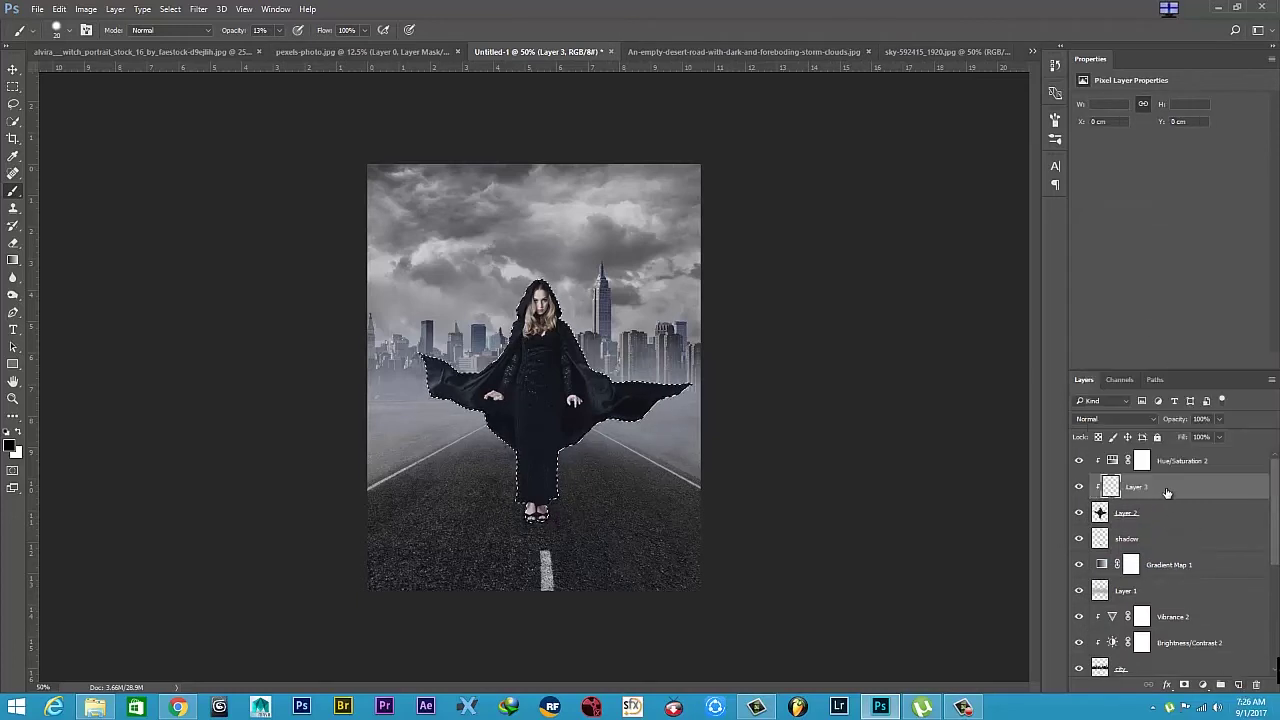
left_click_drag(1123, 503, 1125, 526)
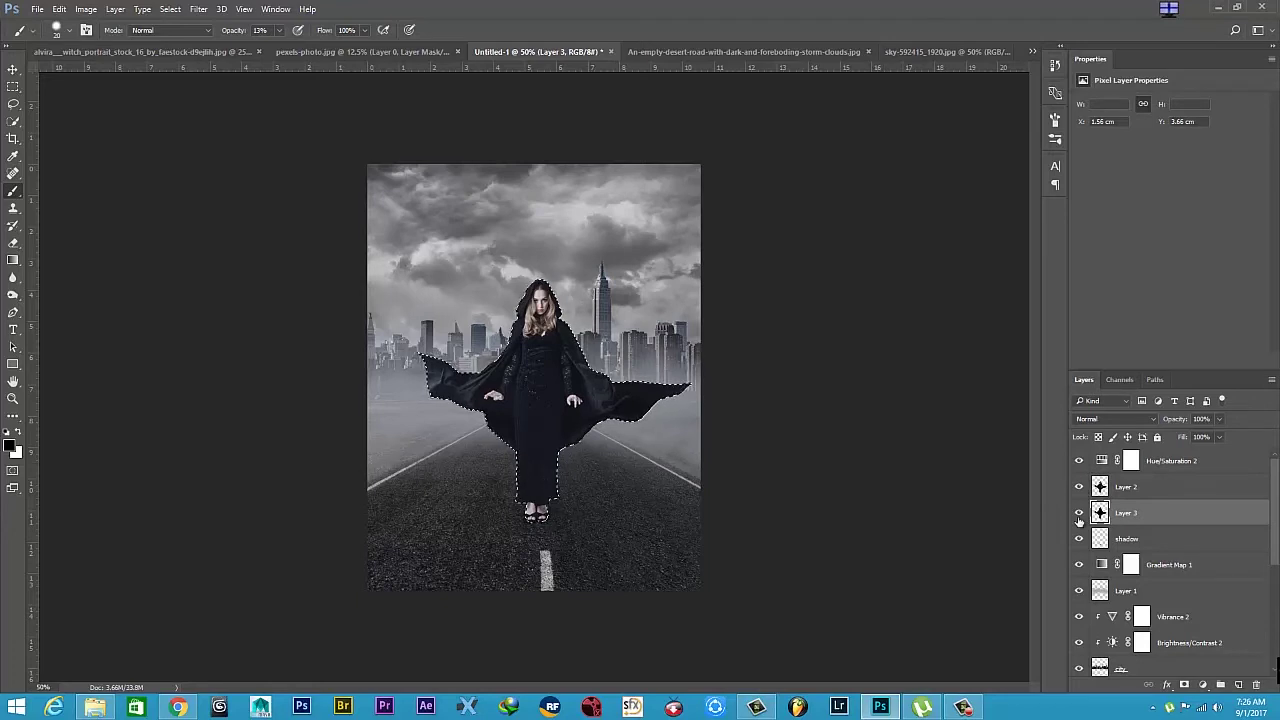
key("ctrl+t")
key("Return")
key("b")
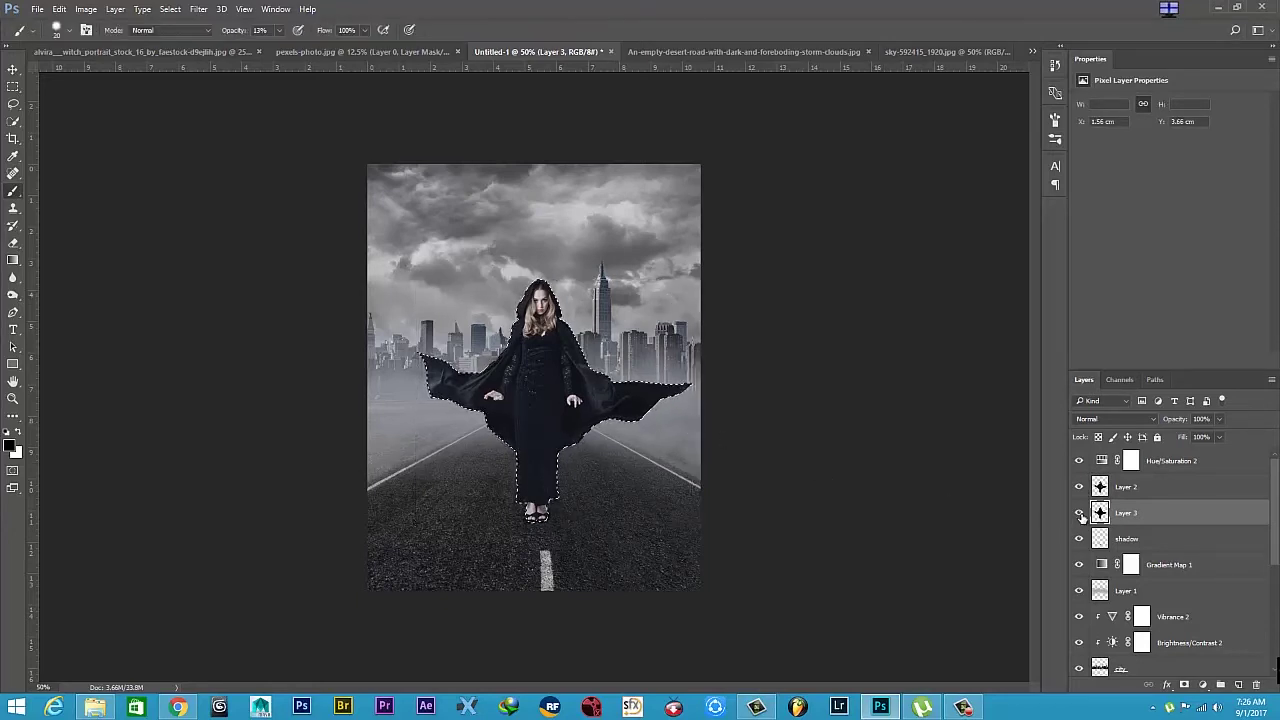
key("ctrl+d")
left_click(1079, 513)
Select Layer 2, then scroll the Layers panel to select the Vibrance 1 adjustment.
left_click(1130, 487)
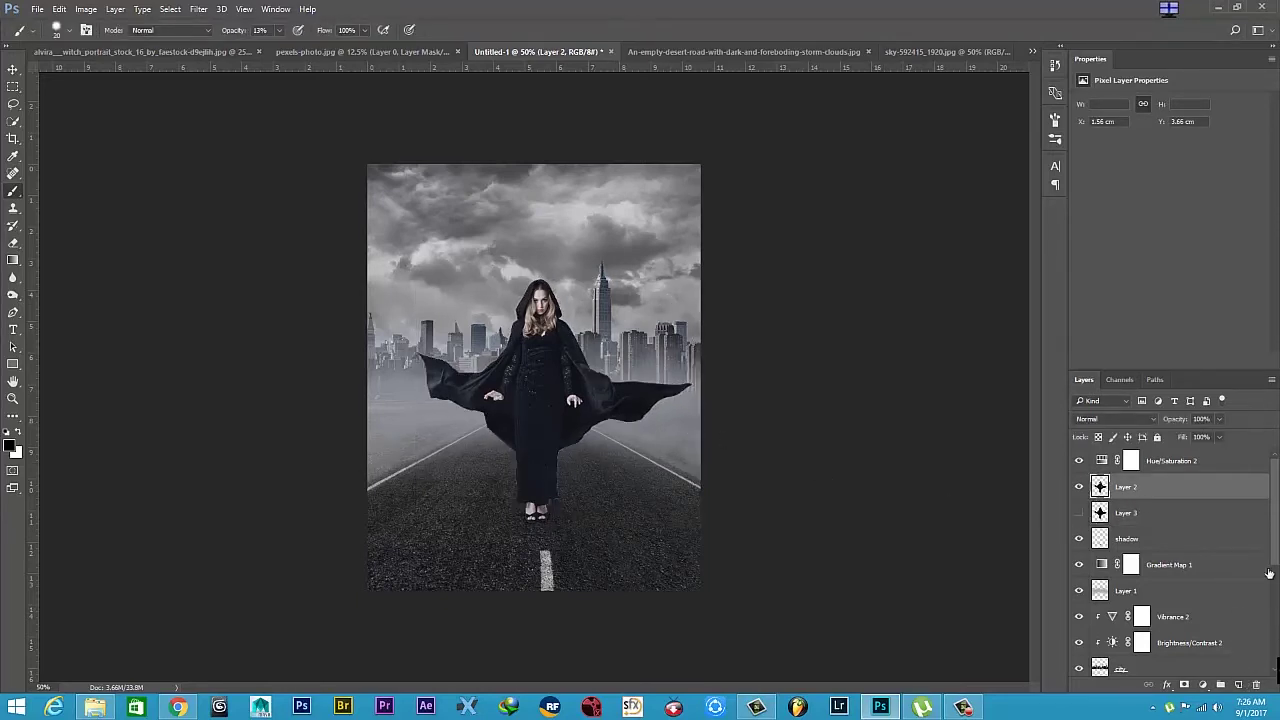
scroll(1270, 565, "down", 1)
scroll(1270, 560, "down", 3)
scroll(1270, 560, "up", 3)
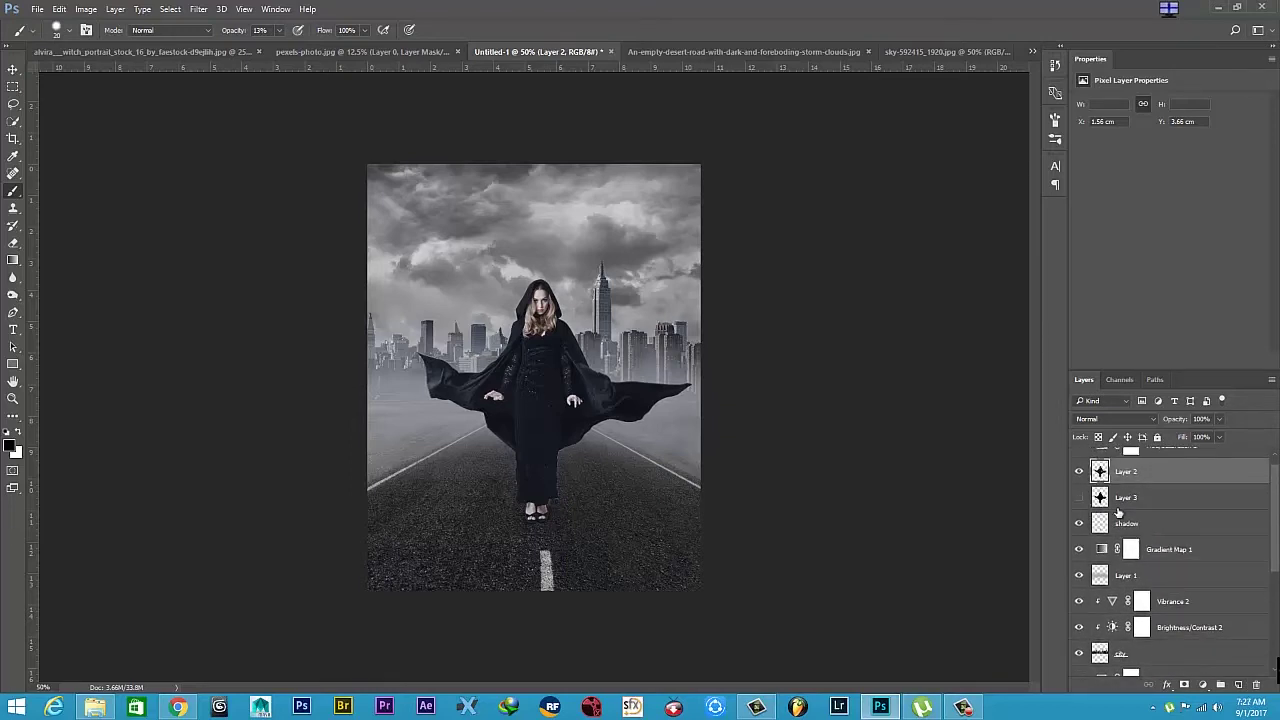
scroll(1270, 545, "down", 3)
scroll(1200, 600, "down", 3)
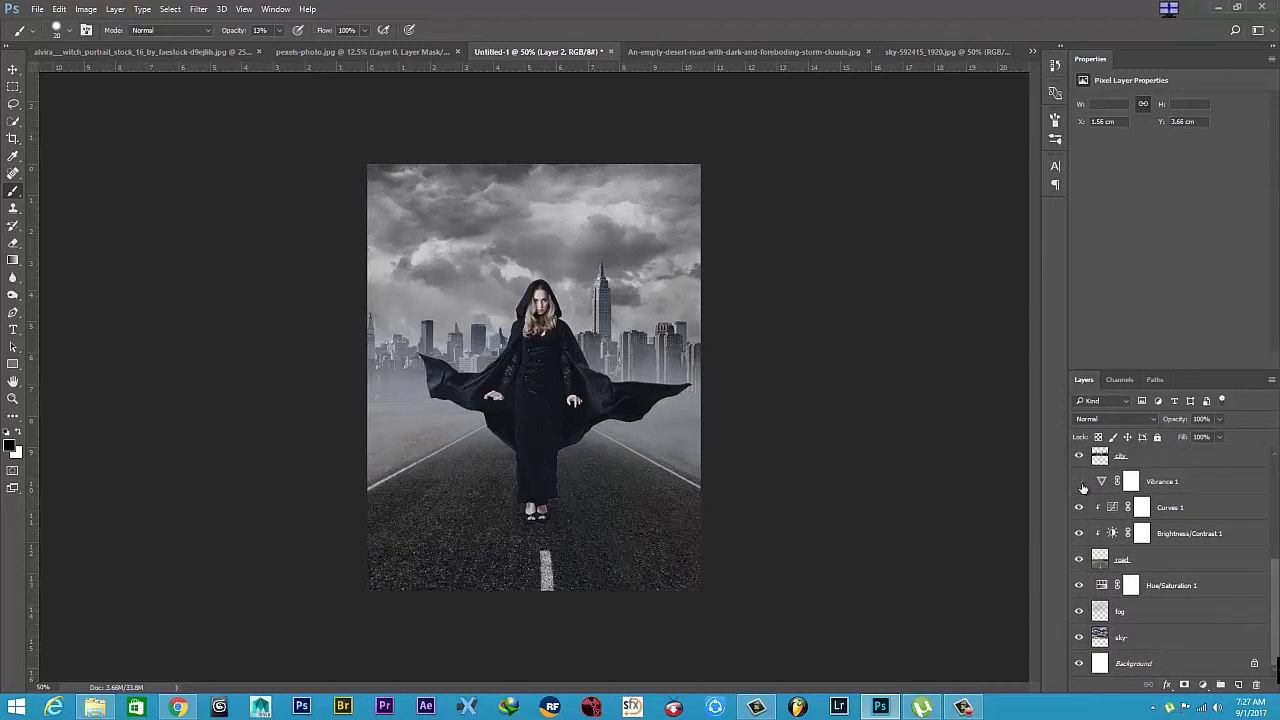
left_click(1176, 484)
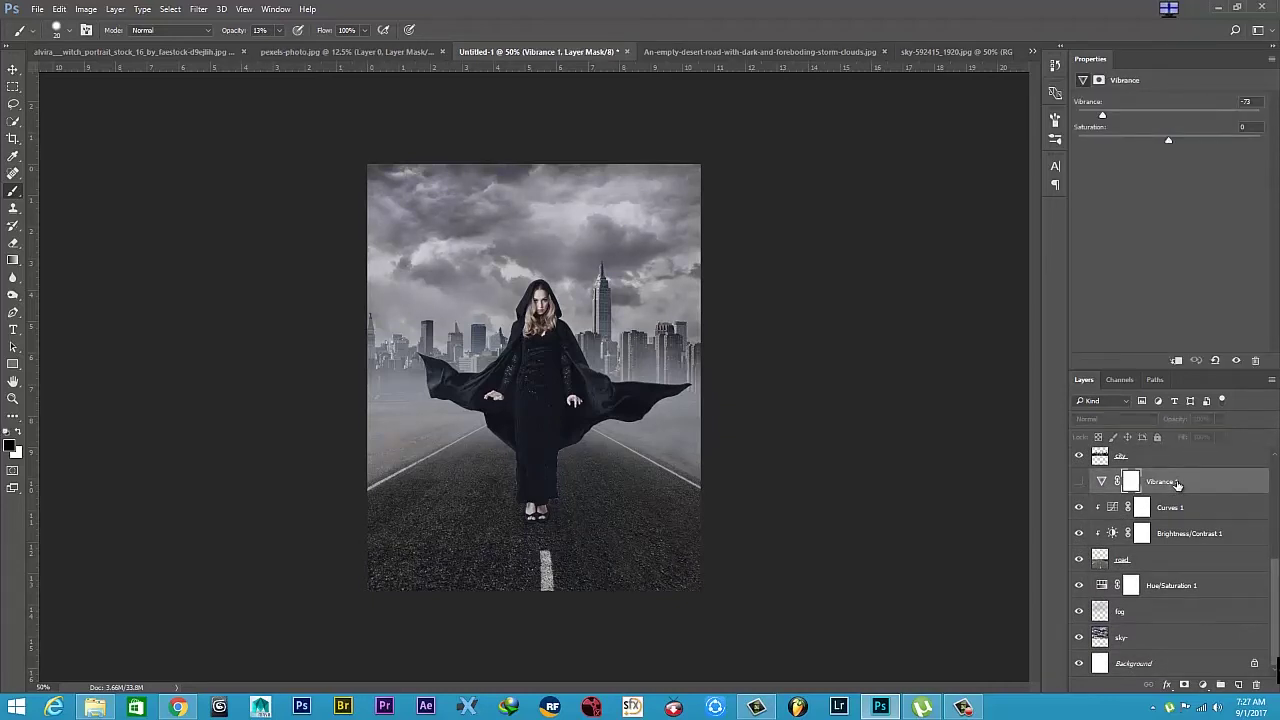
Delete Vibrance 1's mask, compare its effect, then delete the Vibrance 1 layer.
left_click(1256, 685)
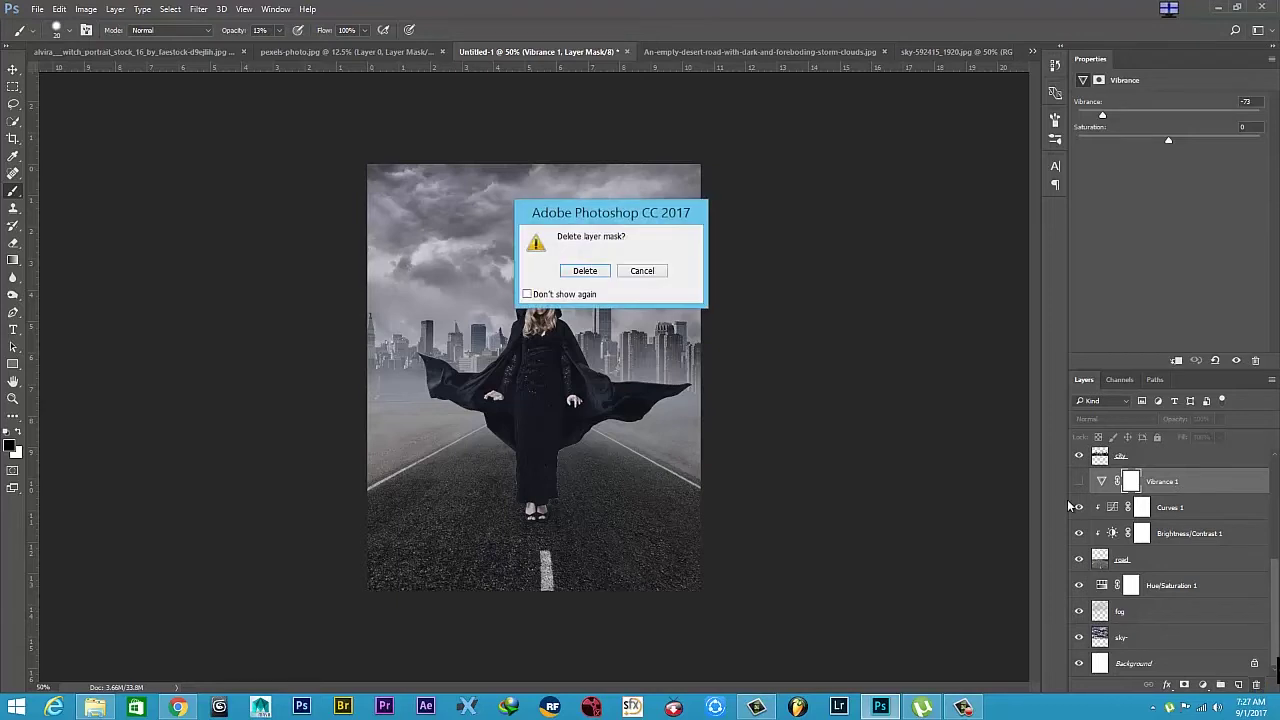
left_click(586, 273)
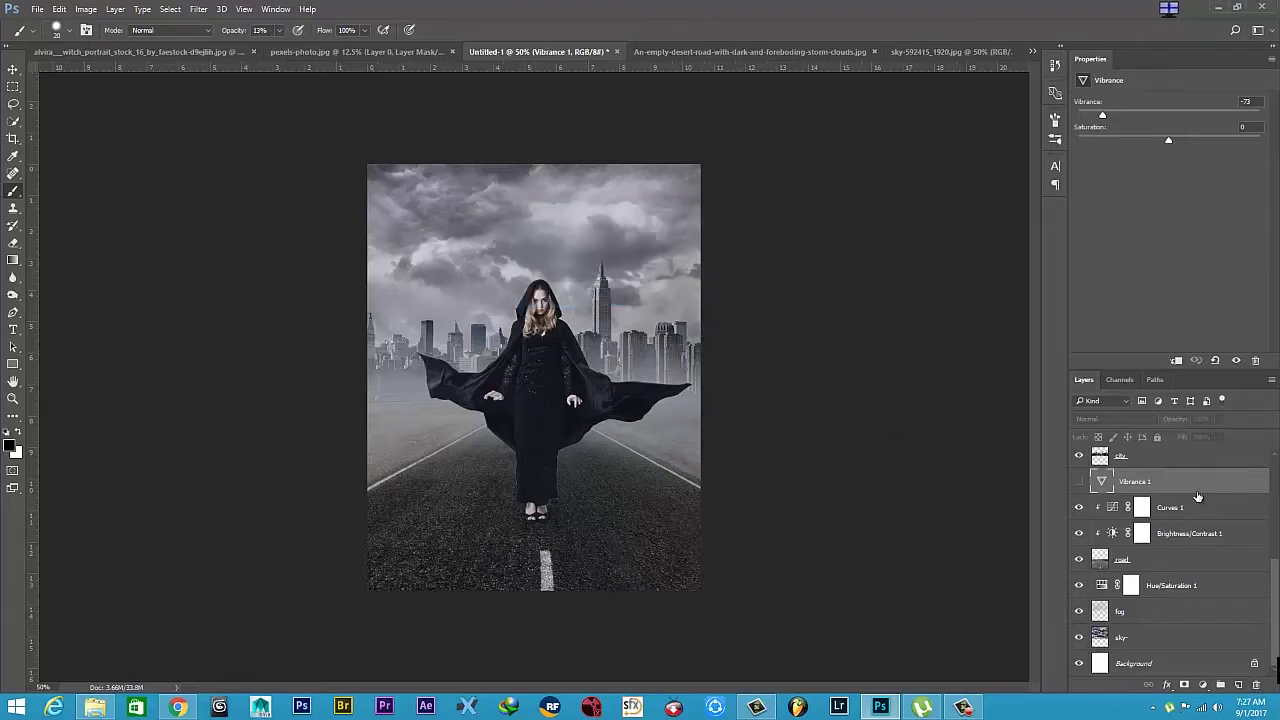
left_click(1080, 483)
left_click(1080, 483)
left_click(1080, 483)
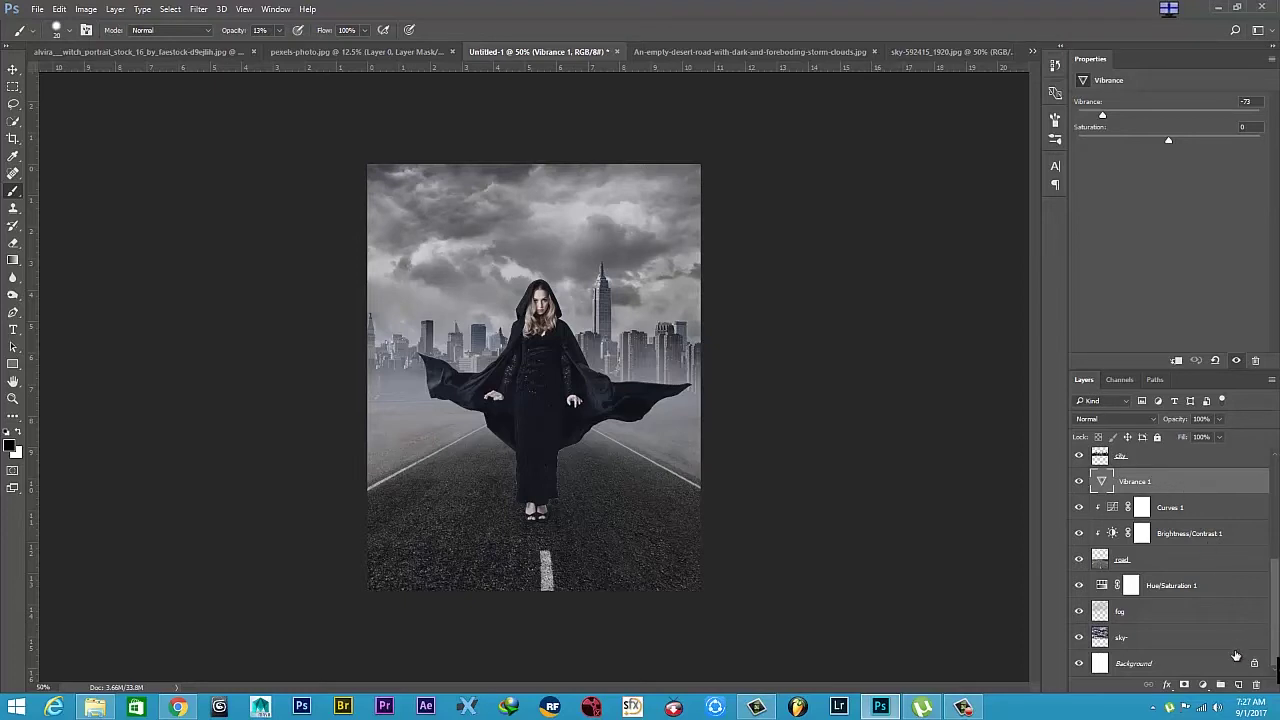
left_click(1256, 688)
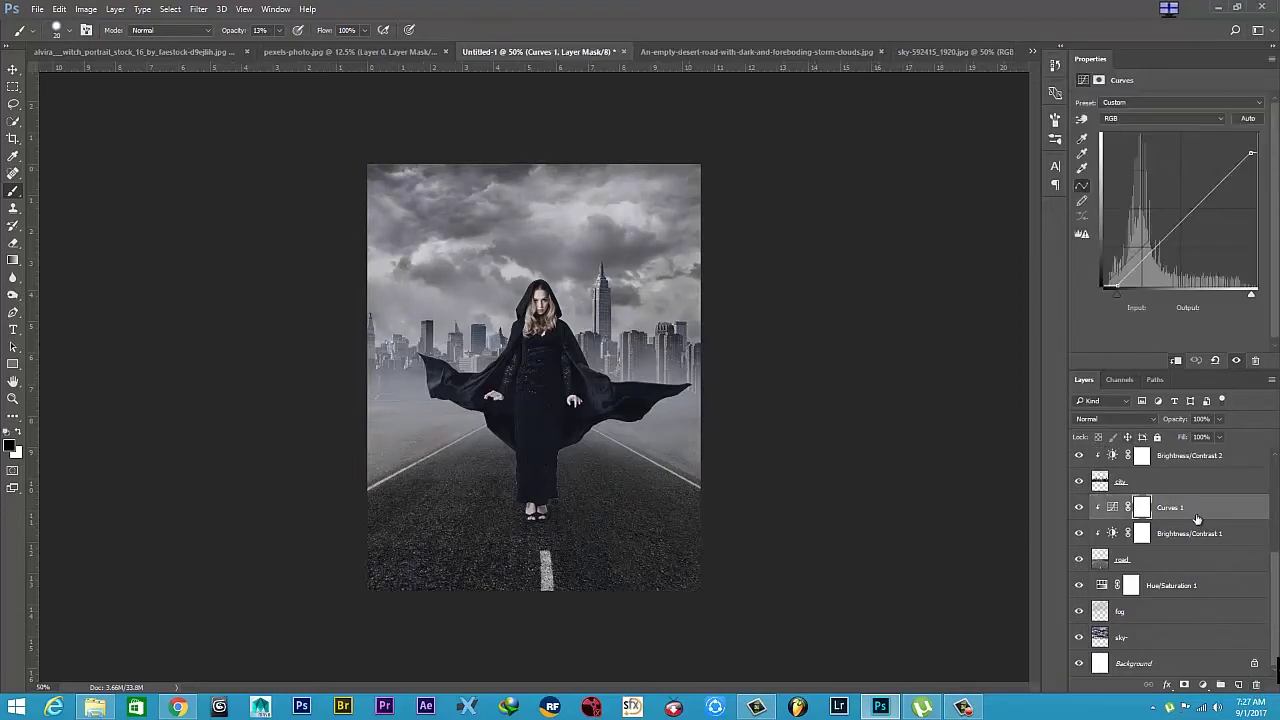
Add a new empty Layer 4 directly above the Layer 1 fog.
left_click(1155, 483)
scroll(1201, 567, "up", 2)
scroll(1201, 567, "up", 2)
scroll(1191, 601, "up", 1)
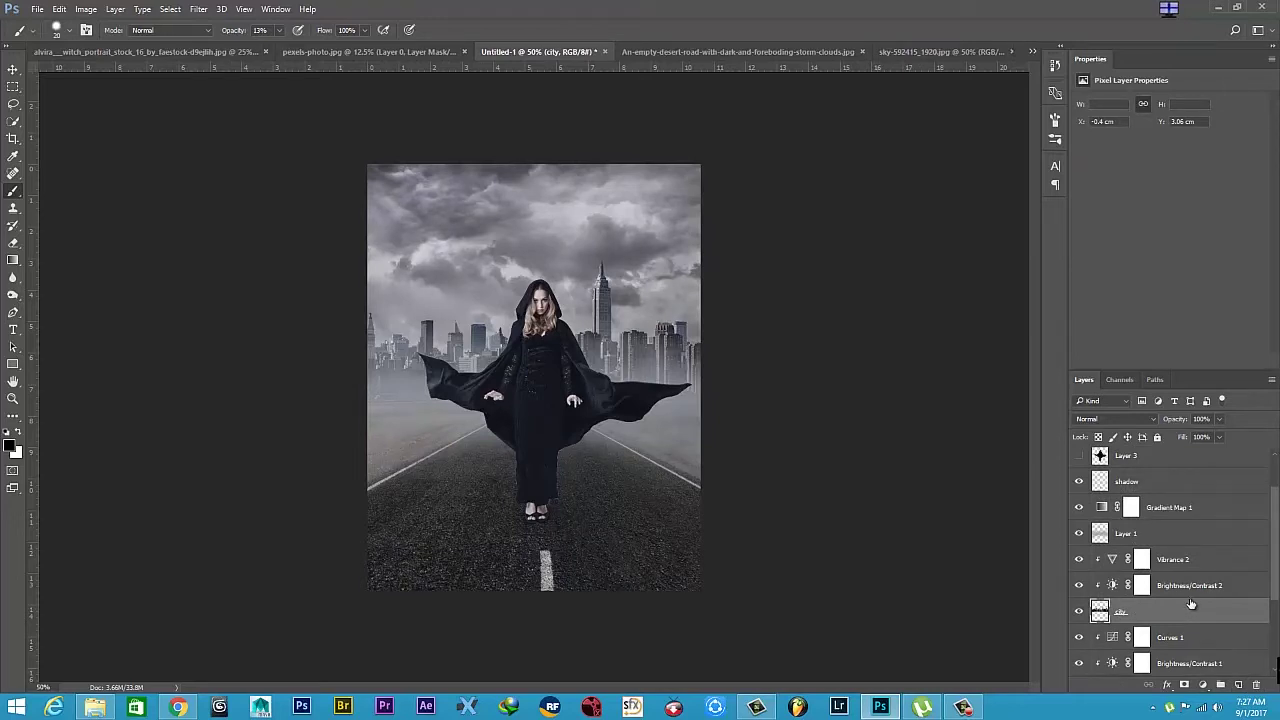
scroll(1223, 594, "up", 1)
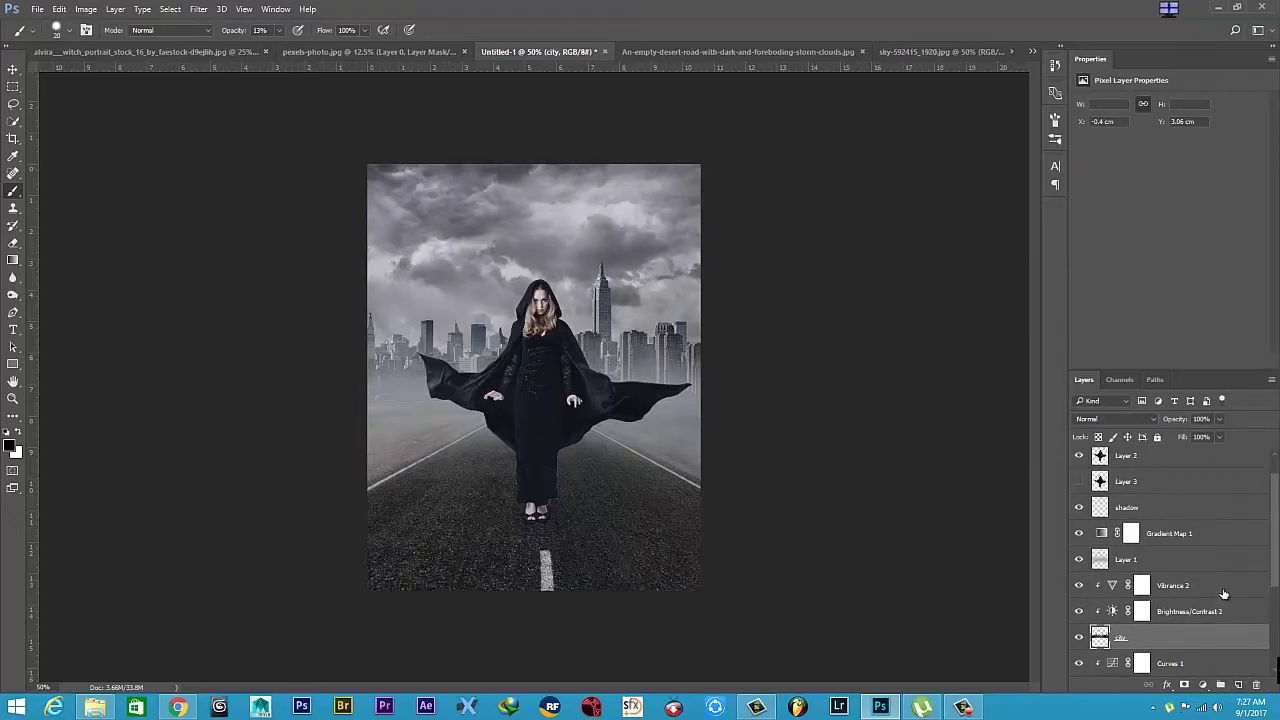
left_click(1133, 563)
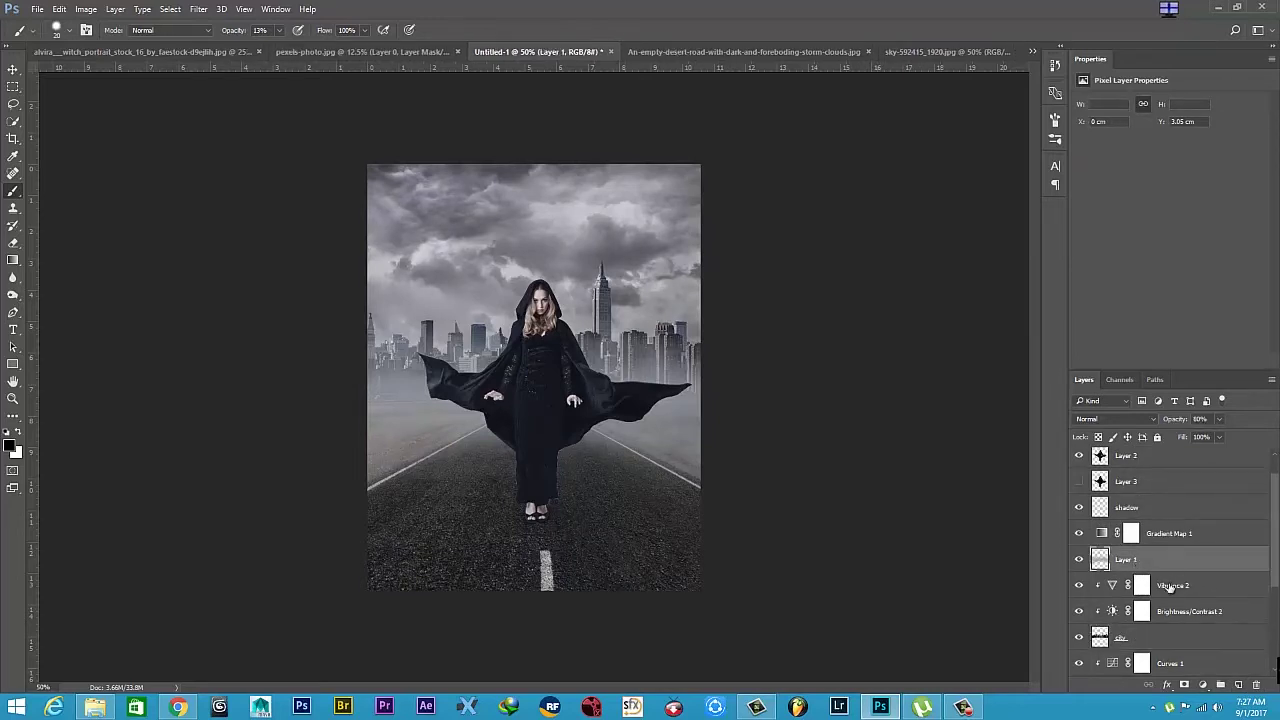
left_click(1239, 687)
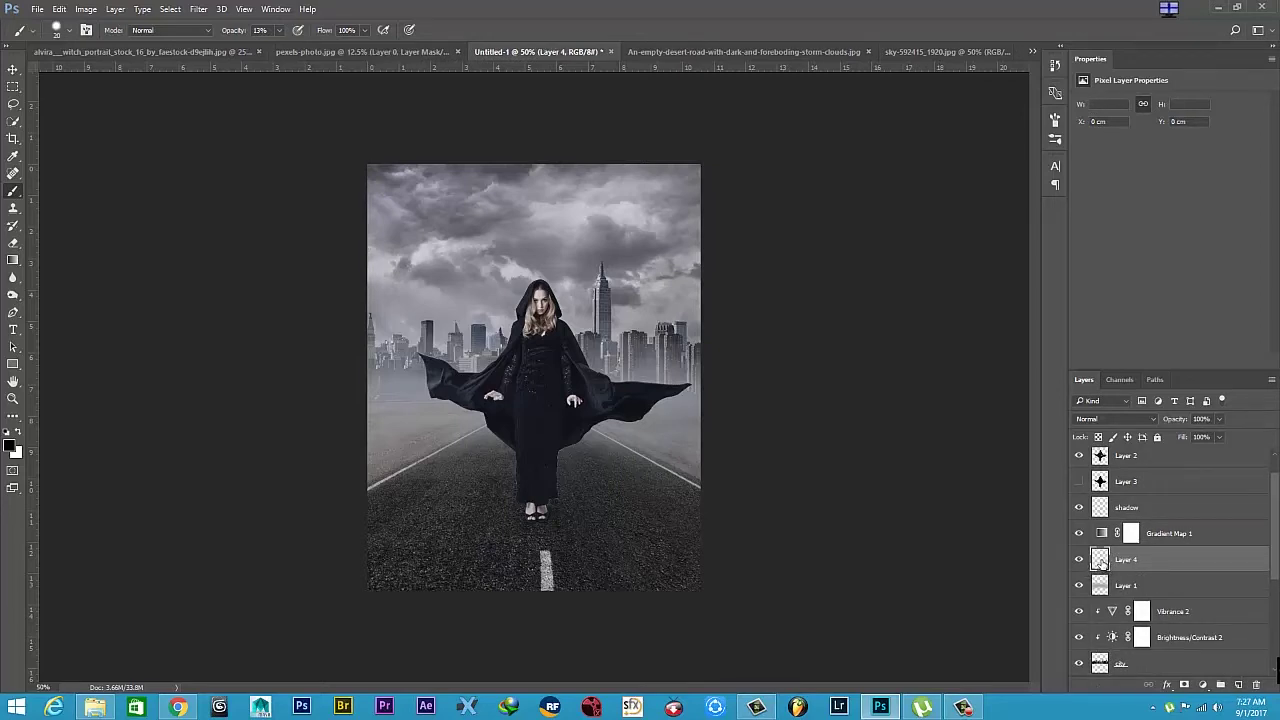
Paint a white glow behind the woman's head with a 500 px soft brush.
left_click(17, 432)
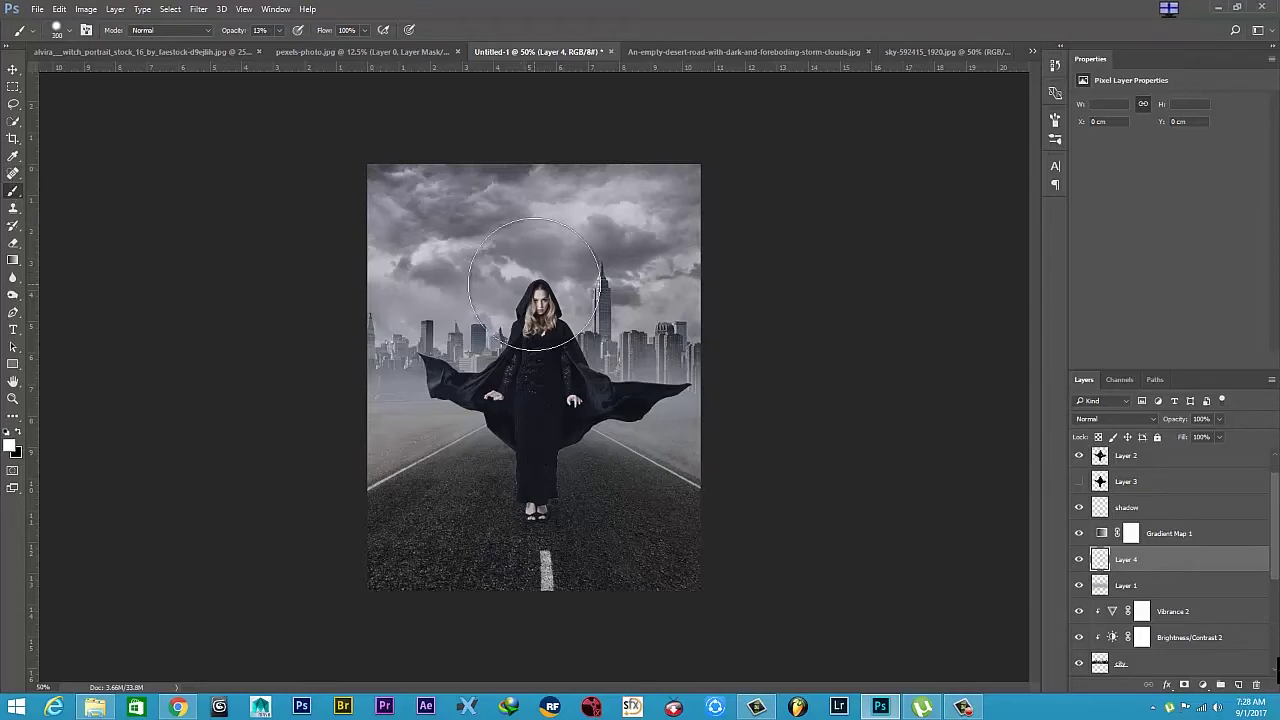
left_click(68, 30)
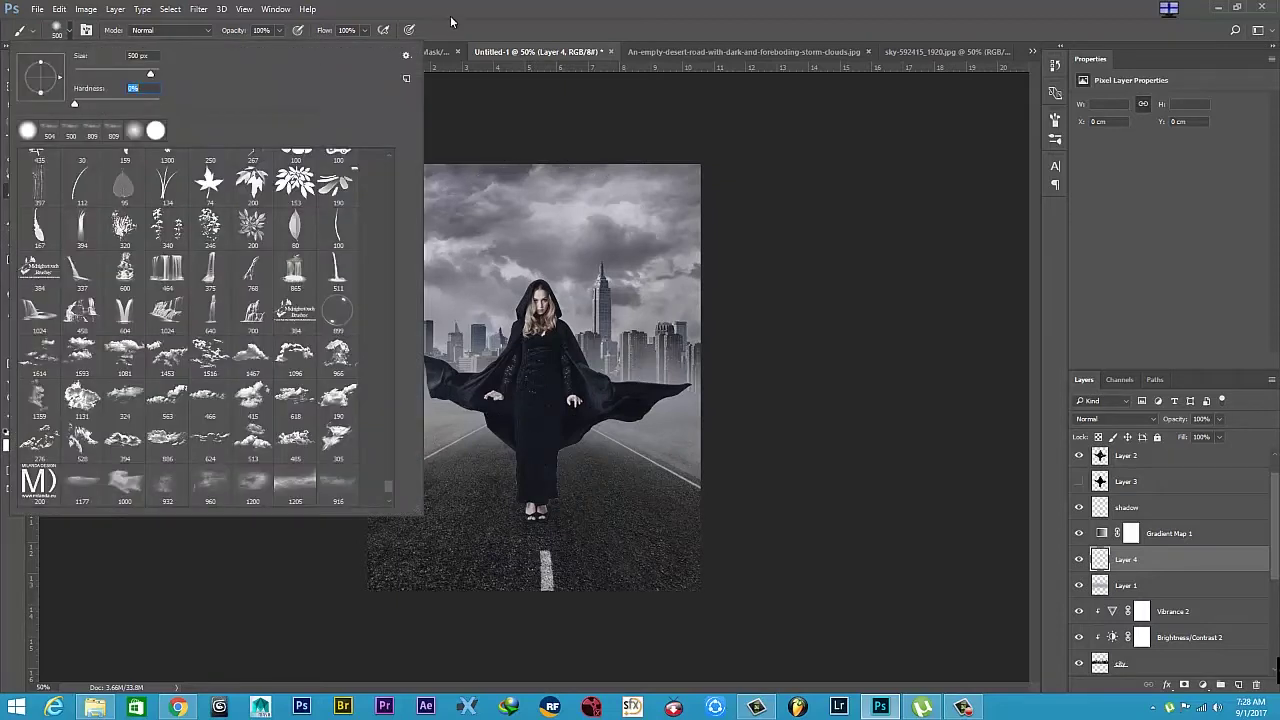
left_click(449, 26)
left_click(532, 300)
left_click(532, 301)
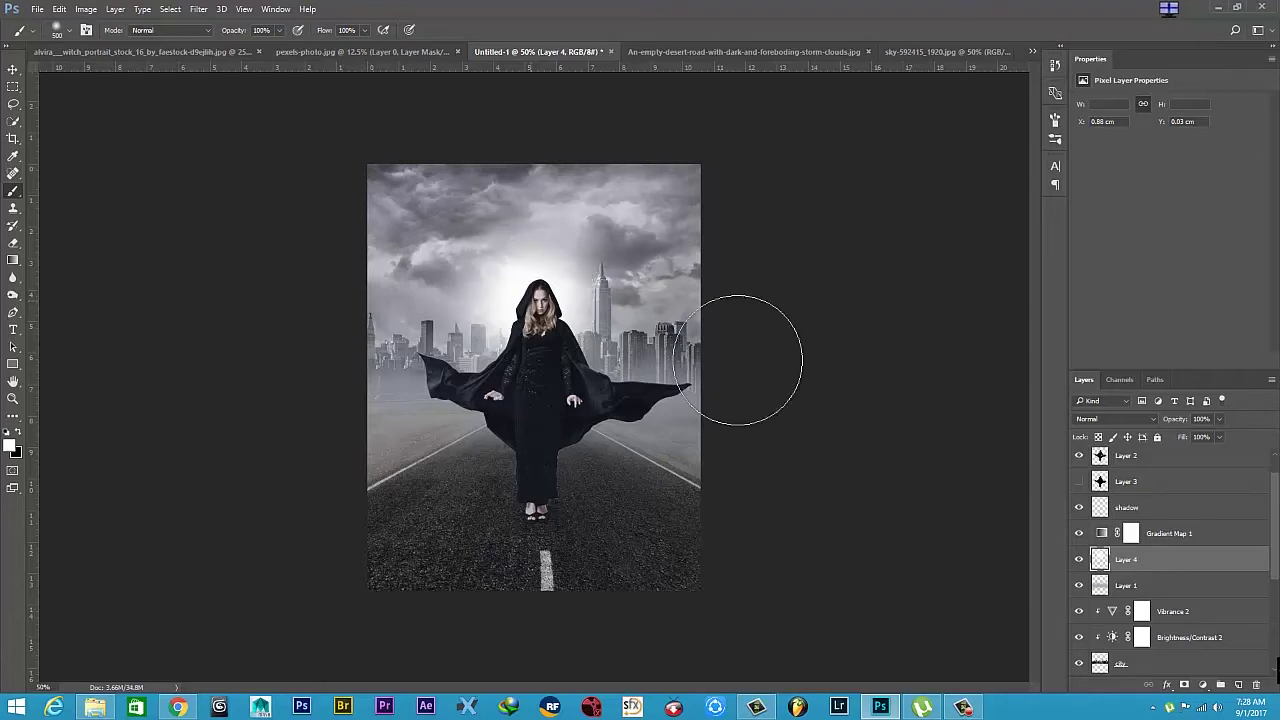
Enlarge the glow across the sky and rename the layer to light.
key("ctrl+t")
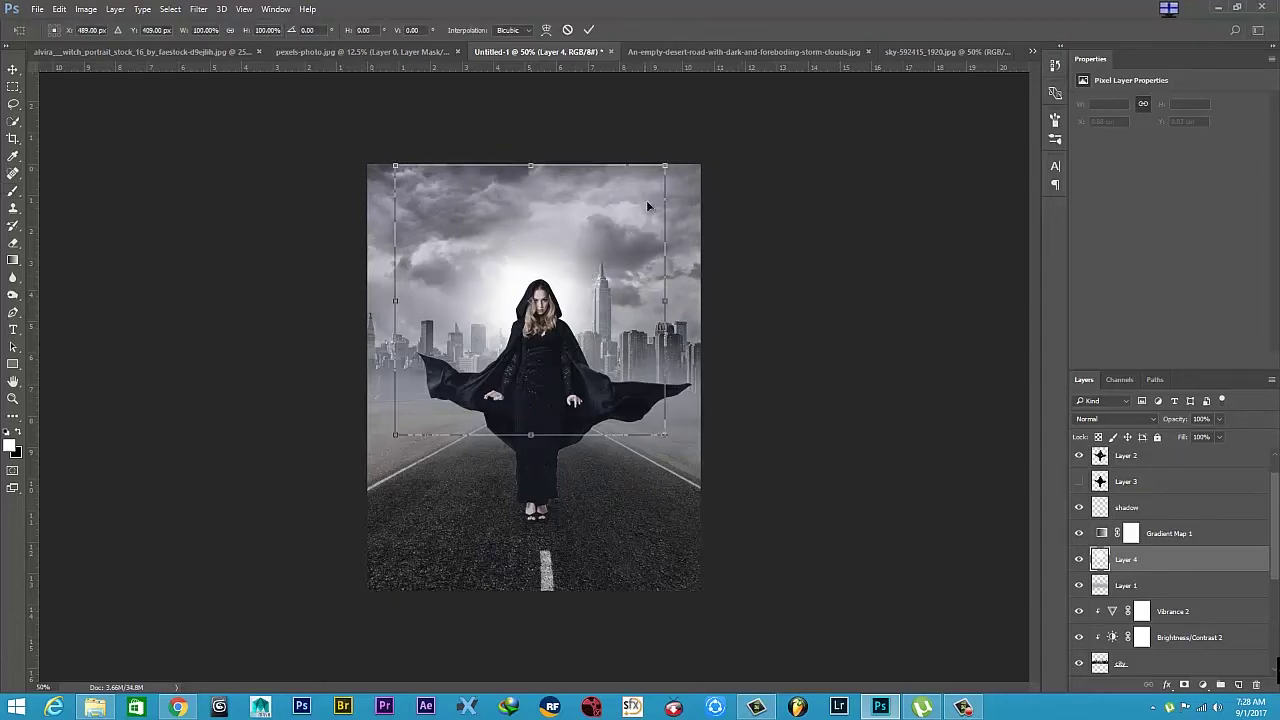
mouse_move(665, 162)
left_mouse_down()
mouse_move(687, 128)
mouse_move(676, 136)
left_mouse_up()
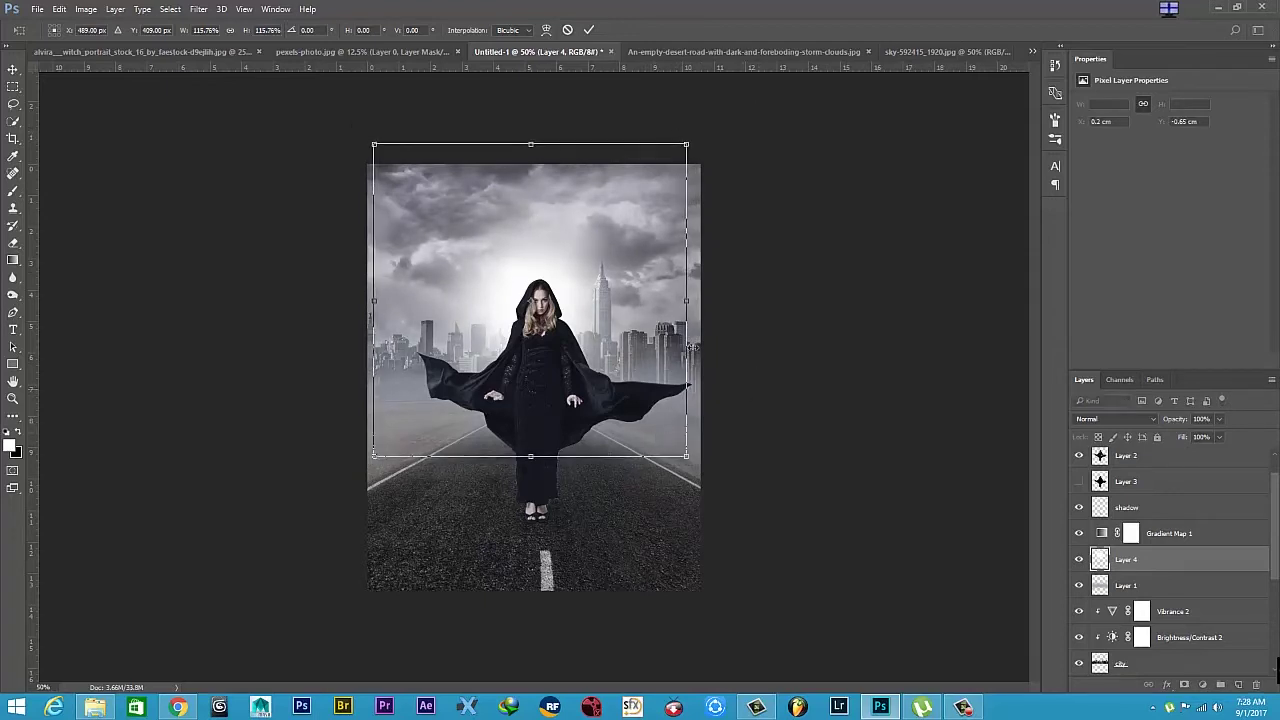
left_click(588, 29)
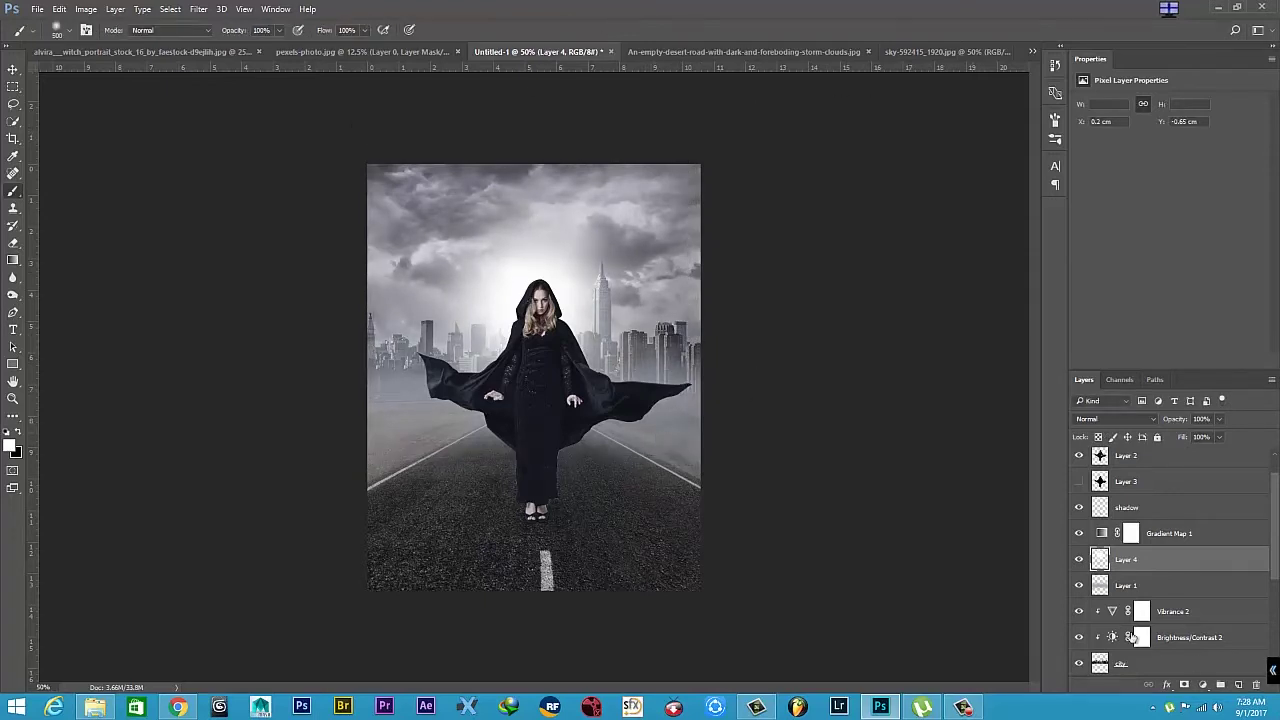
double_click(1127, 561)
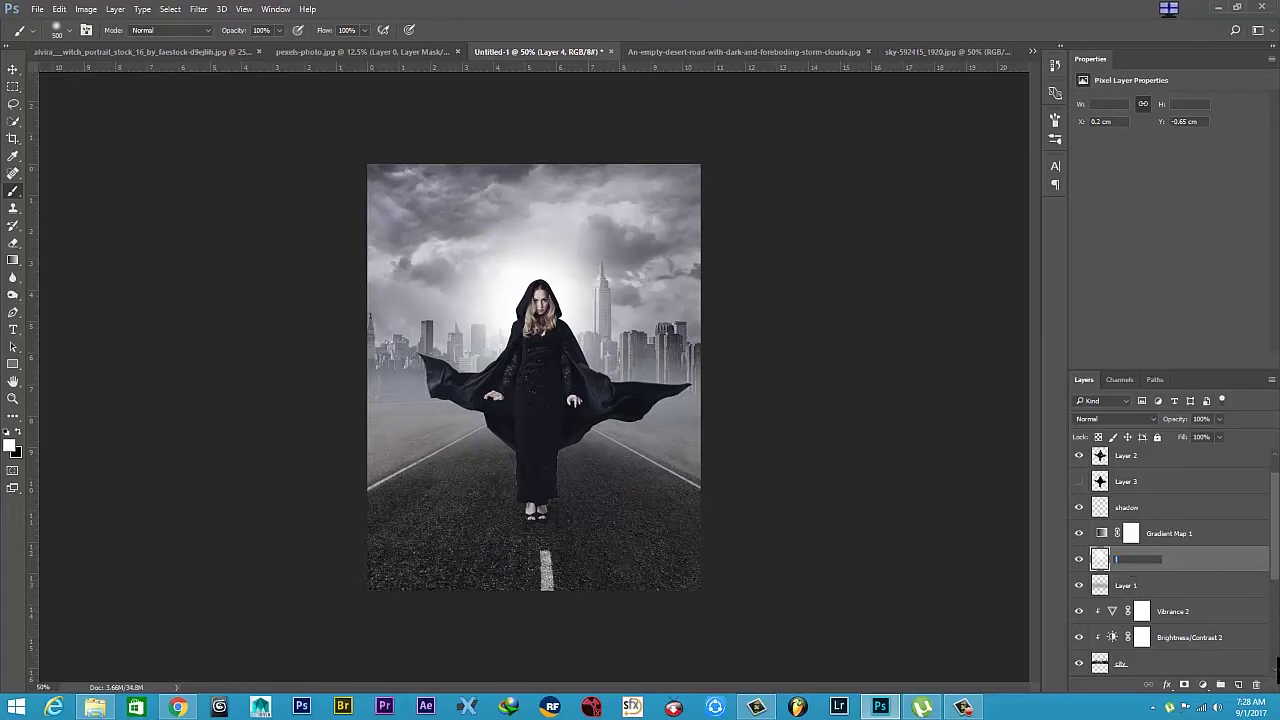
type("light")
key("Return")
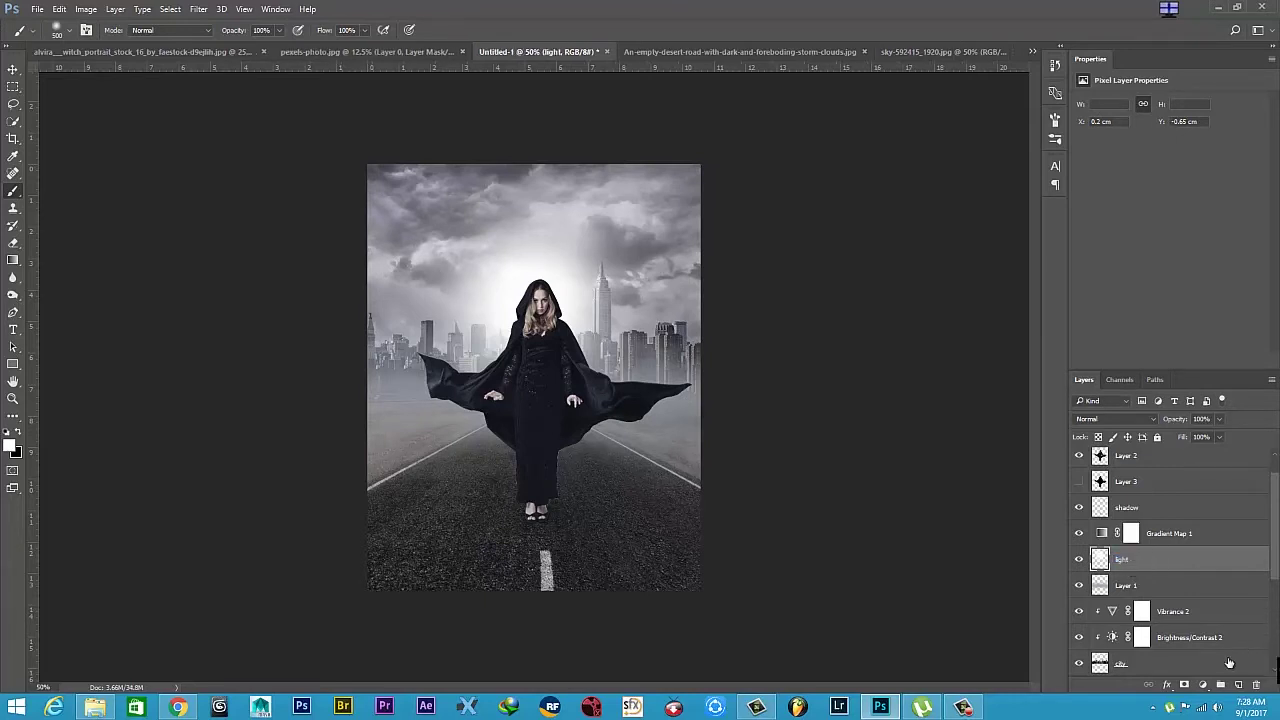
Show Layer 3 and distort the silhouette into a slightly skewed shadow below the feet.
left_click(1140, 486)
left_click(1079, 483)
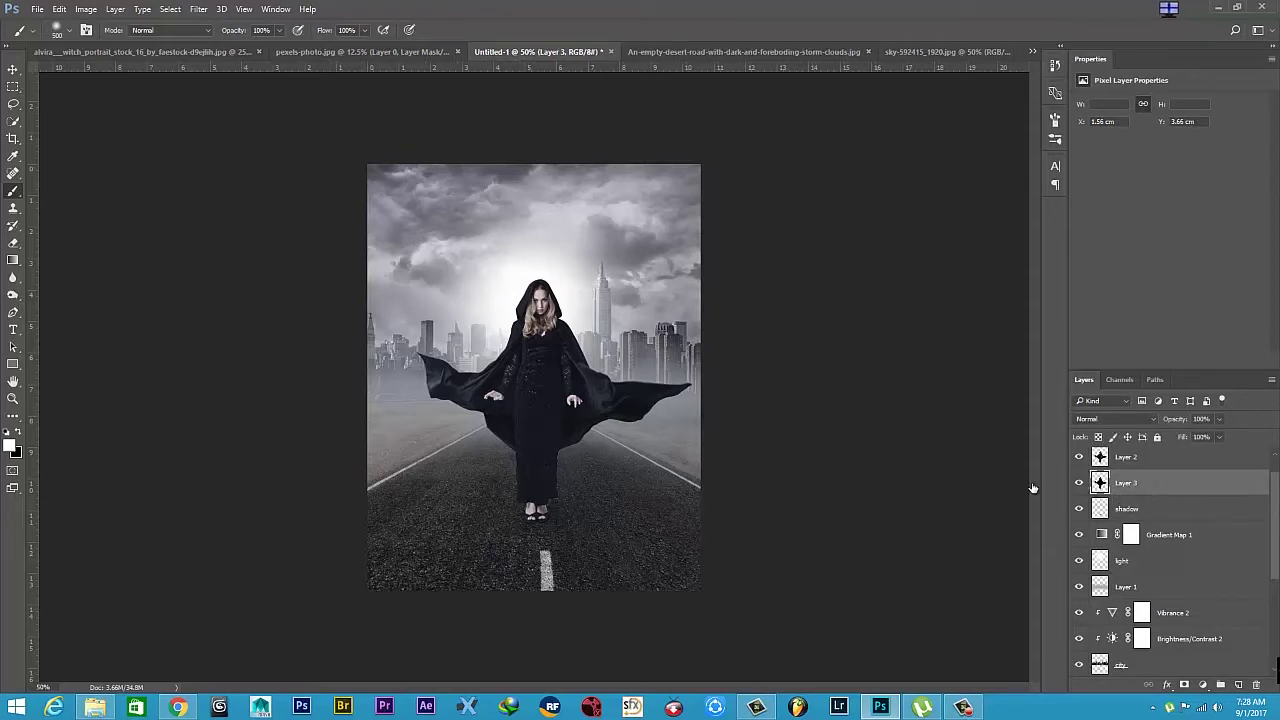
key("ctrl+t")
right_click(535, 338)
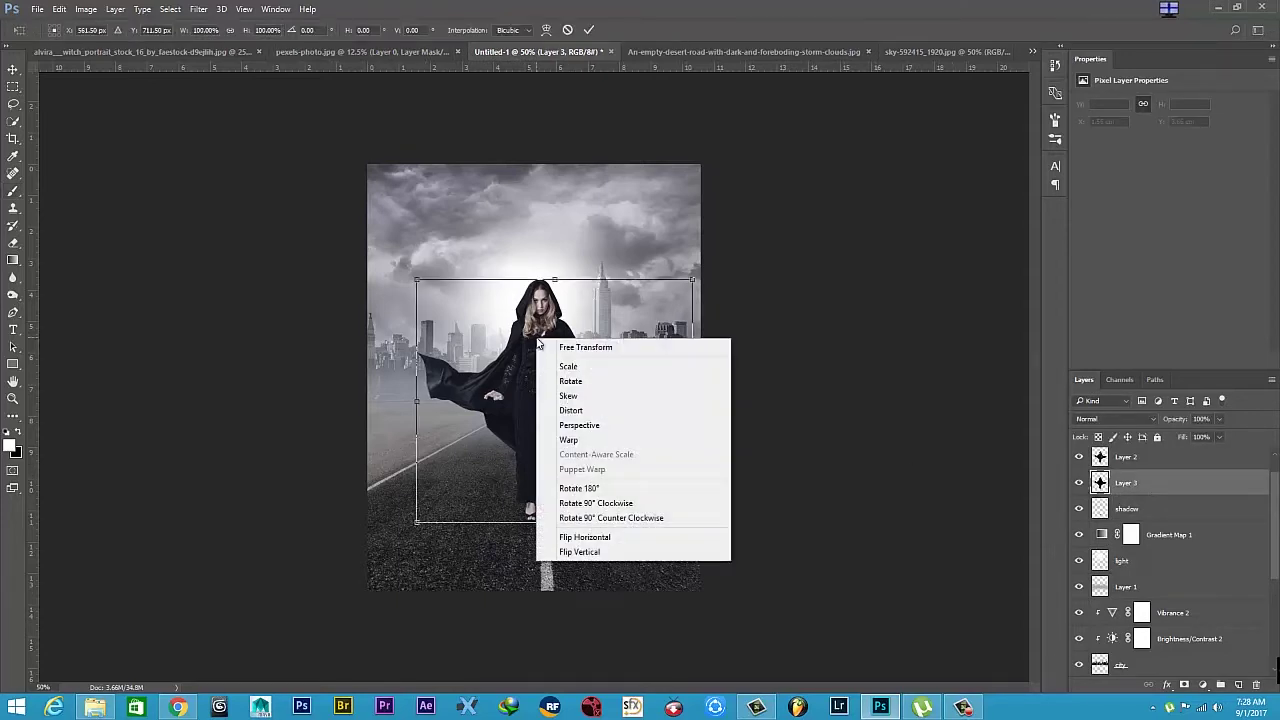
left_click(576, 410)
left_click_drag(554, 280, 549, 591)
left_click_drag(554, 522, 555, 519)
left_click_drag(552, 591, 550, 583)
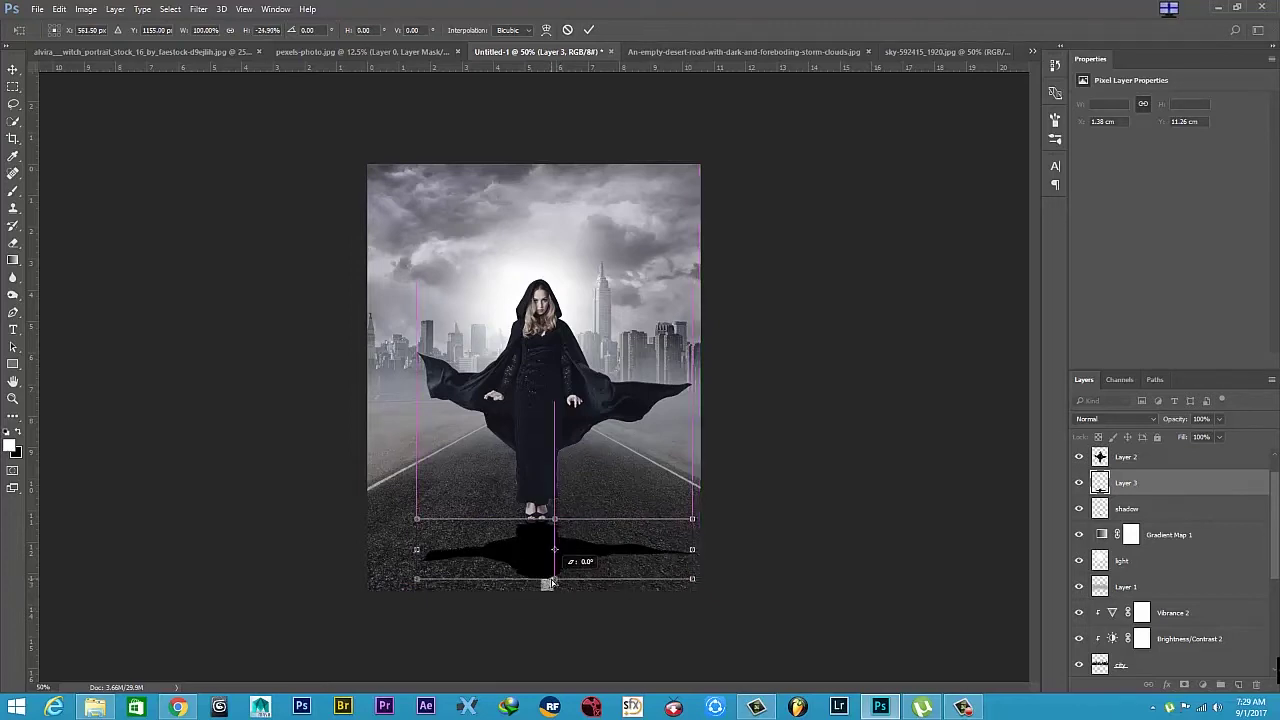
left_click_drag(549, 582, 545, 580)
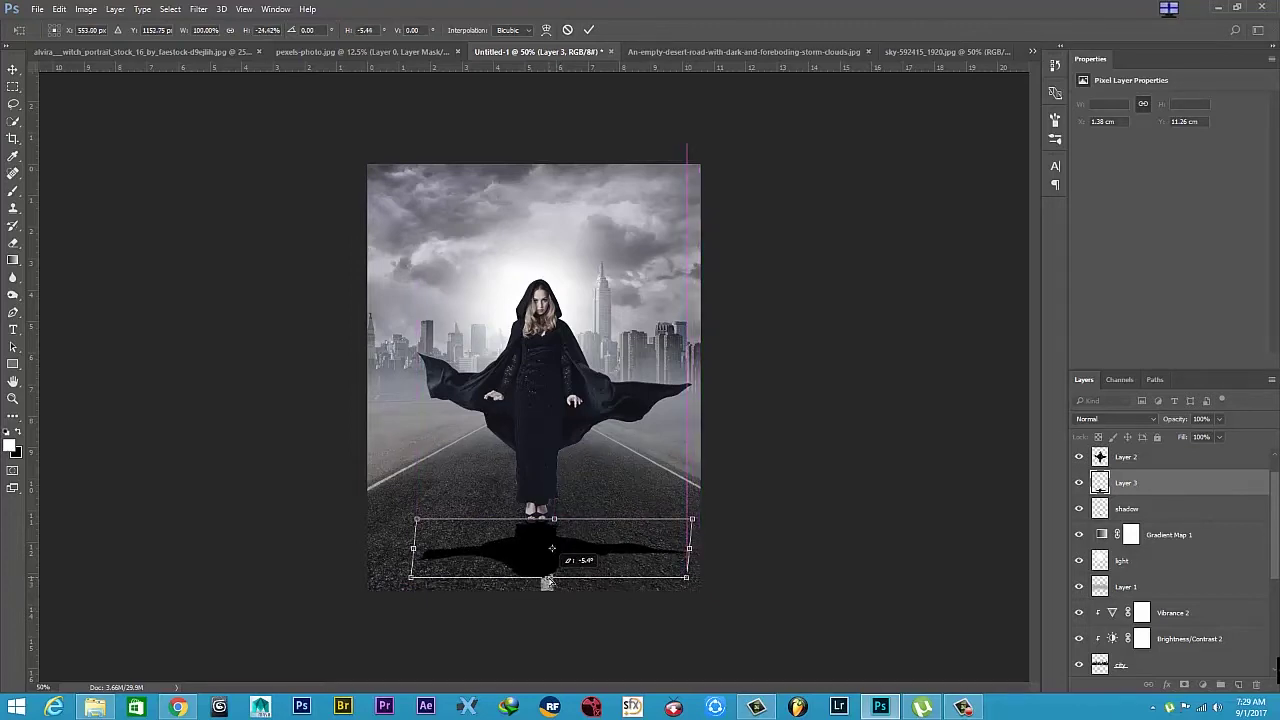
left_click(589, 30)
Blur the shadow with a Gaussian Blur of radius 12.5 and set its opacity to 70%.
left_click_drag(1219, 419, 1196, 432)
left_click(199, 10)
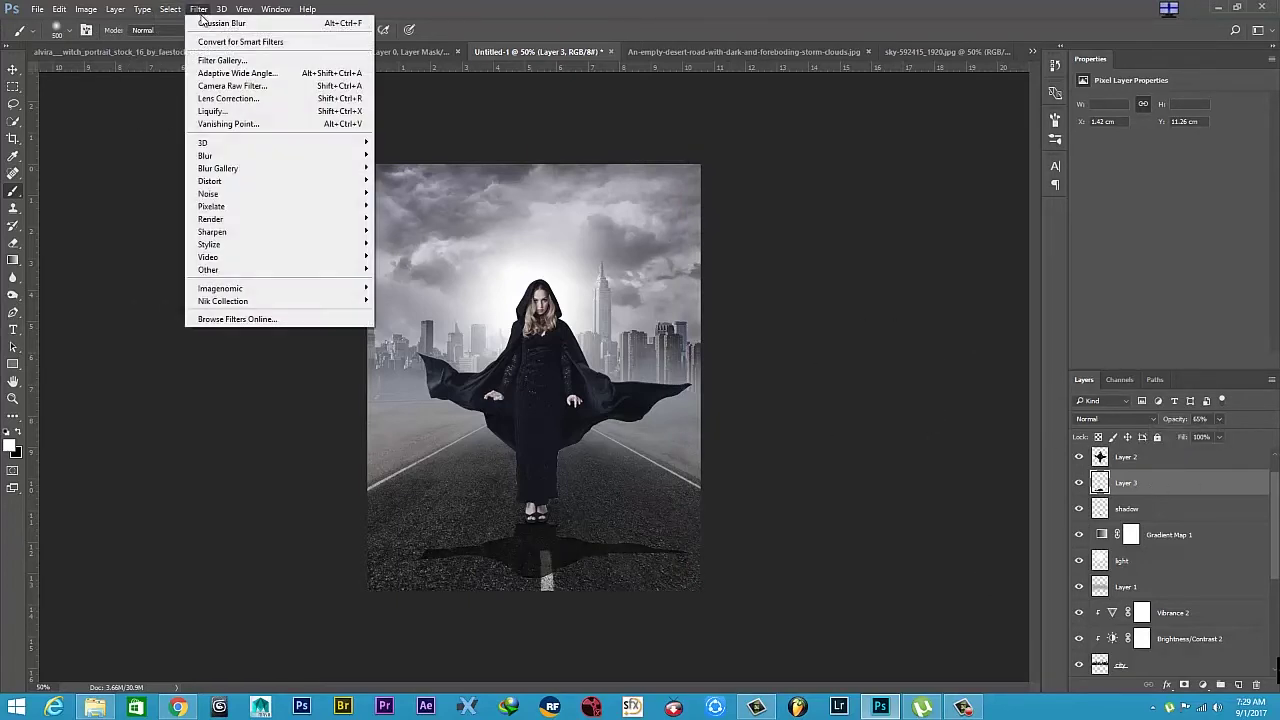
left_click(410, 208)
left_click_drag(615, 347, 624, 350)
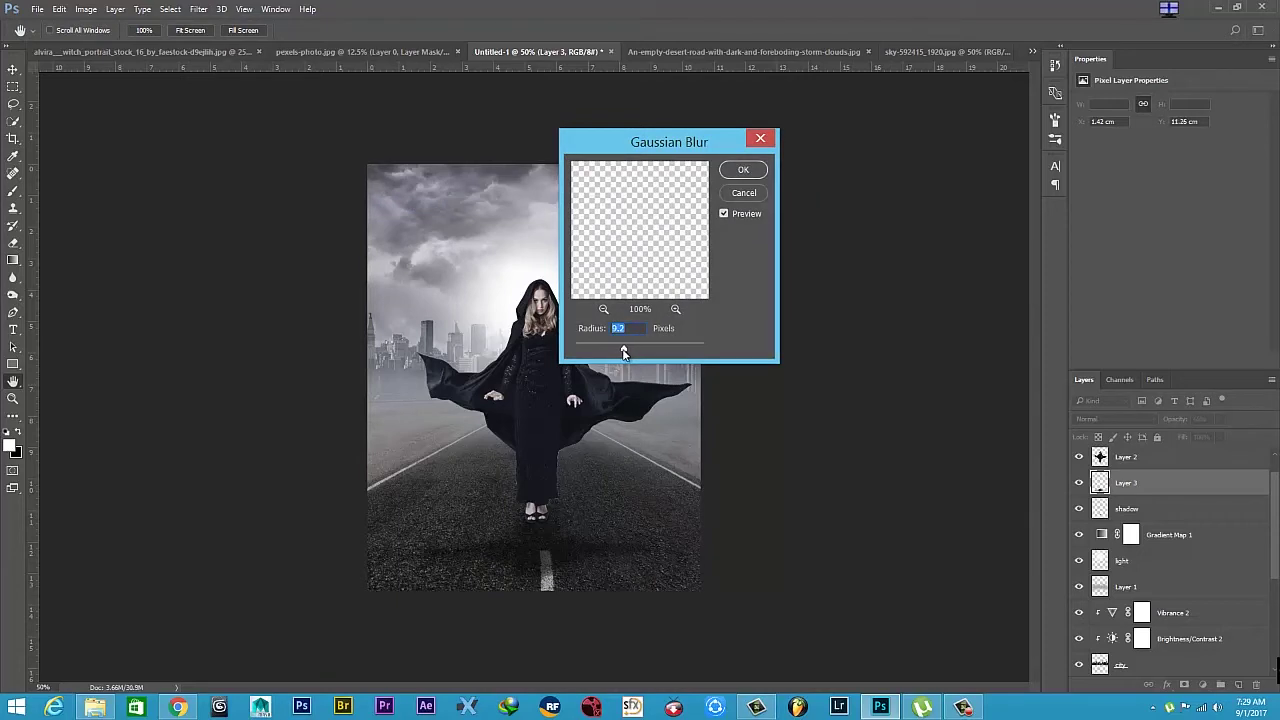
left_click_drag(626, 350, 628, 350)
left_click(740, 170)
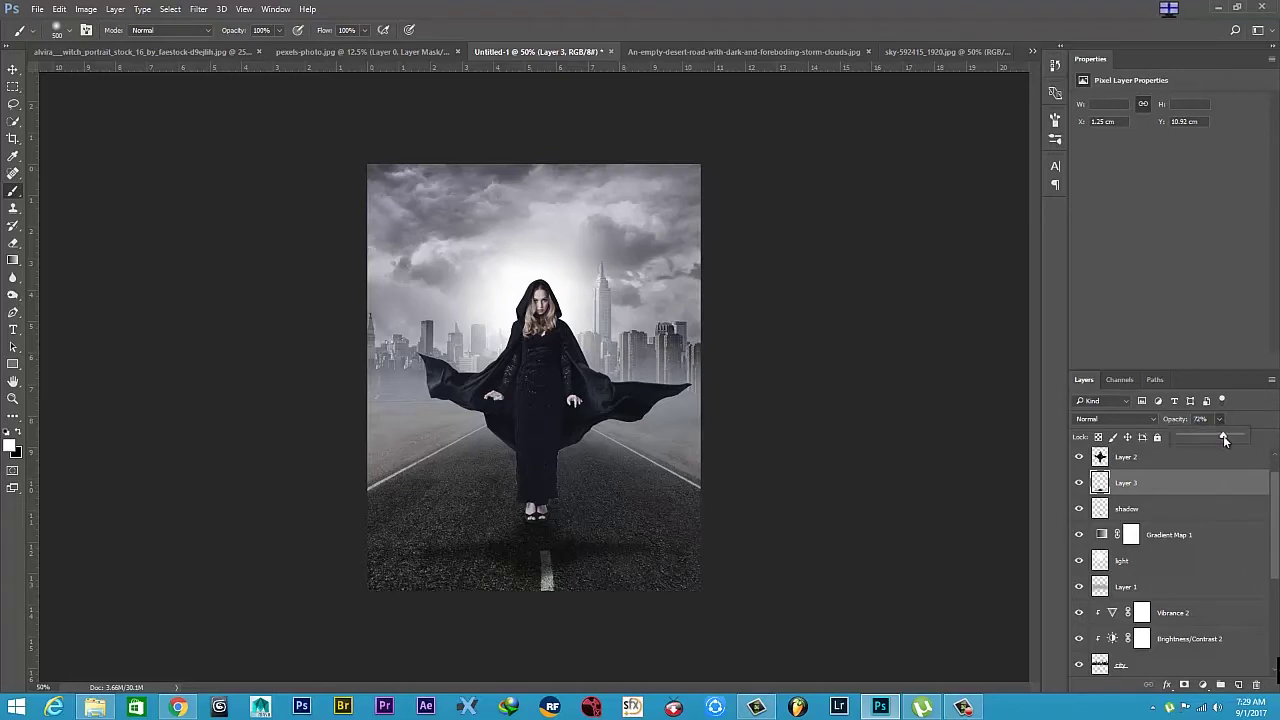
left_click_drag(1223, 437, 1221, 437)
Zoom in on the feet, shrink the brush to about 50 px, and select Layer 2.
key("ctrl+plus")
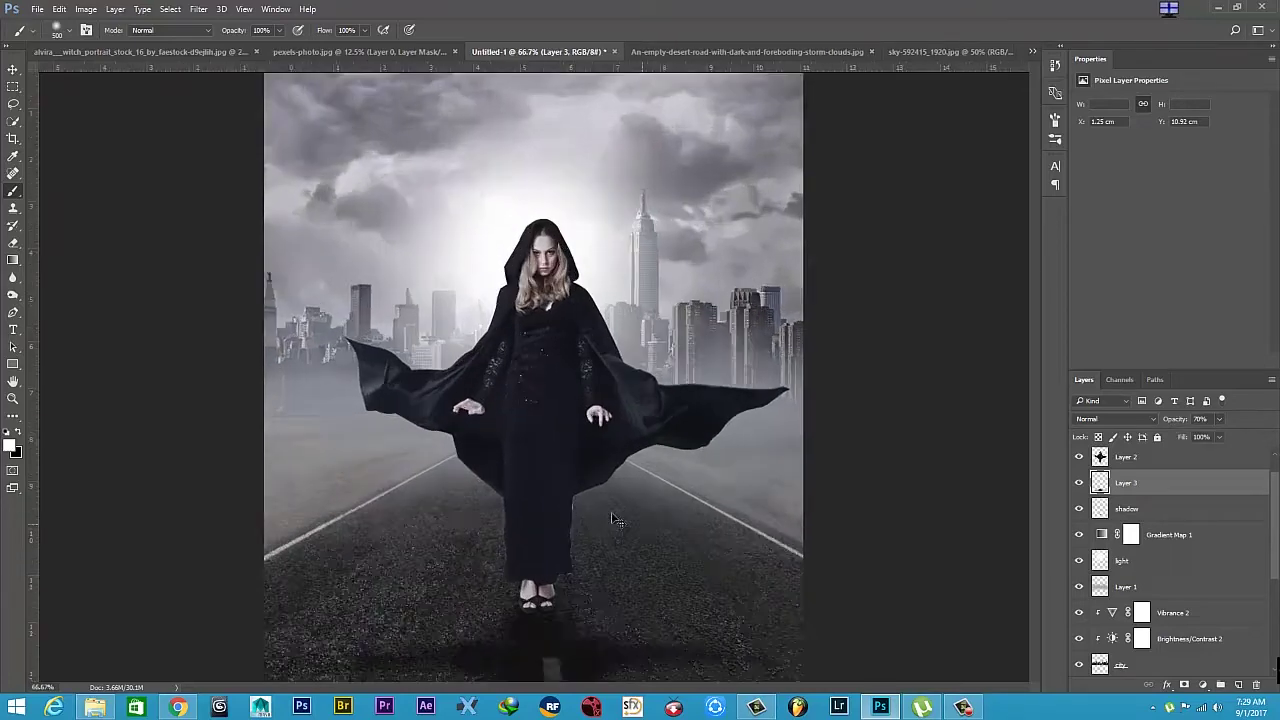
key("ctrl+plus")
key("ctrl+plus")
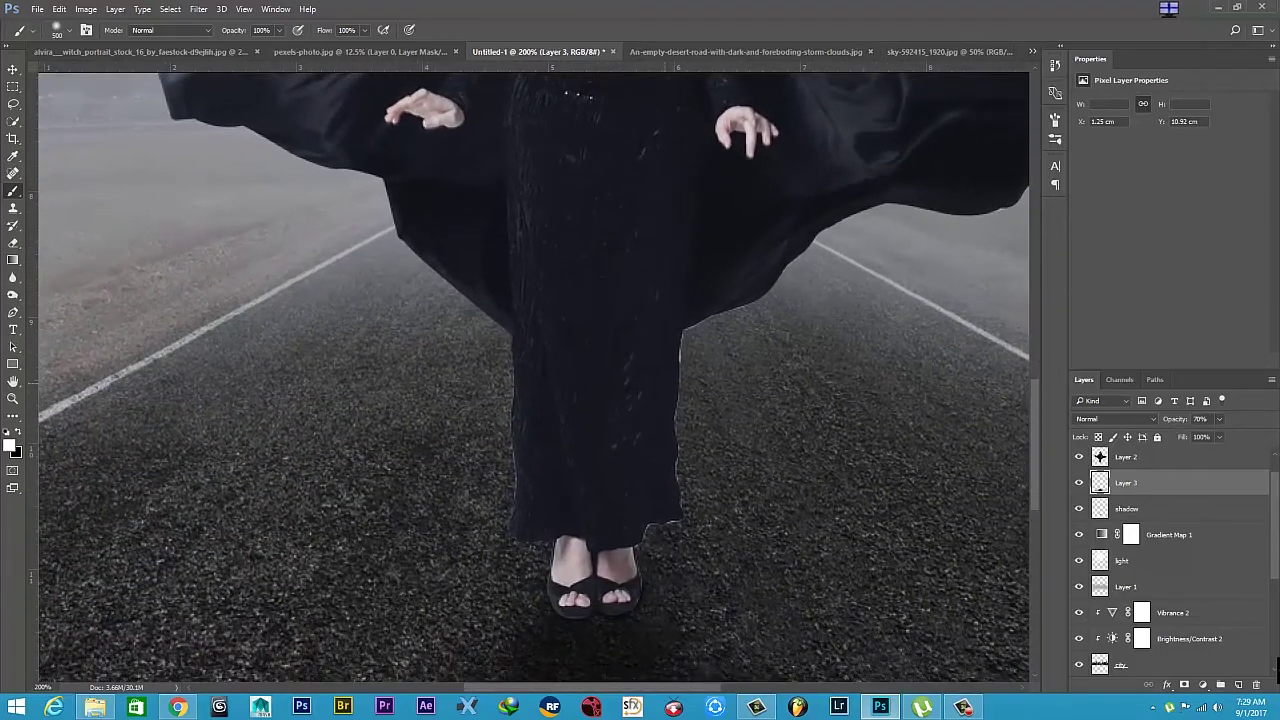
key("bracketleft")
key("bracketleft")
key("bracketleft")
key("bracketleft")
key("bracketleft")
key("bracketleft")
left_click(1163, 463)
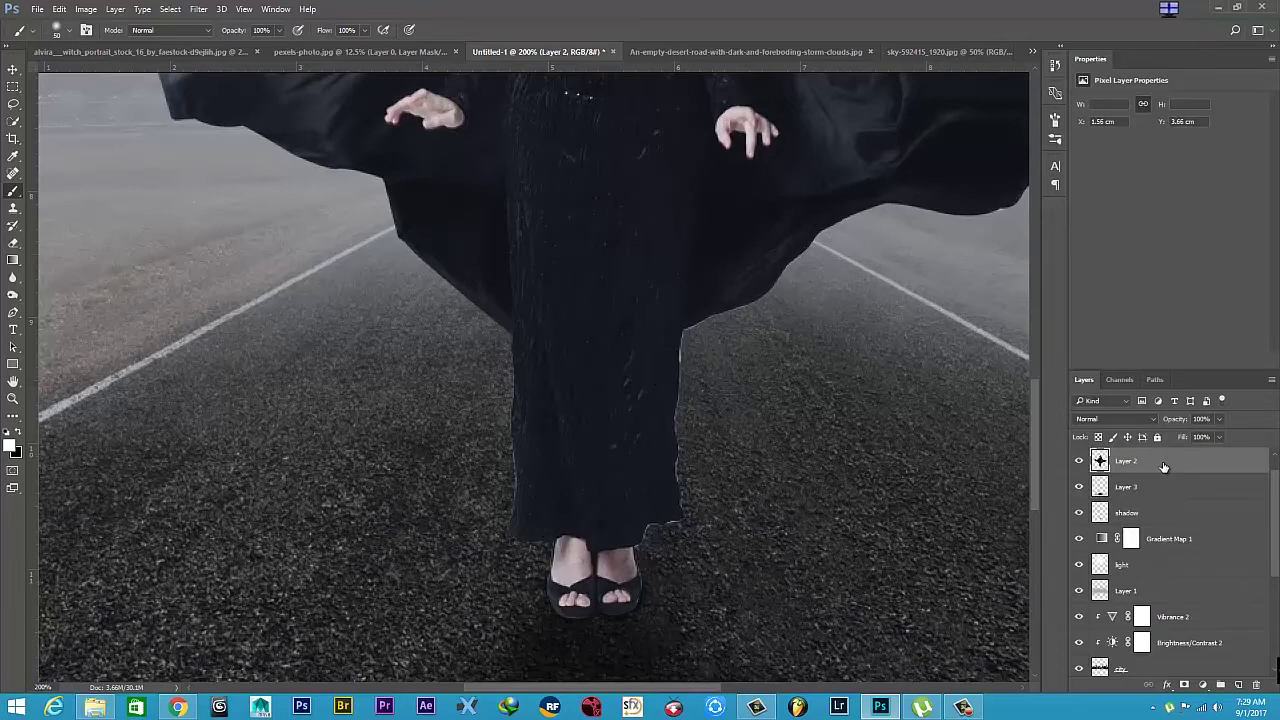
key("ctrl+minus")
key("ctrl+minus")
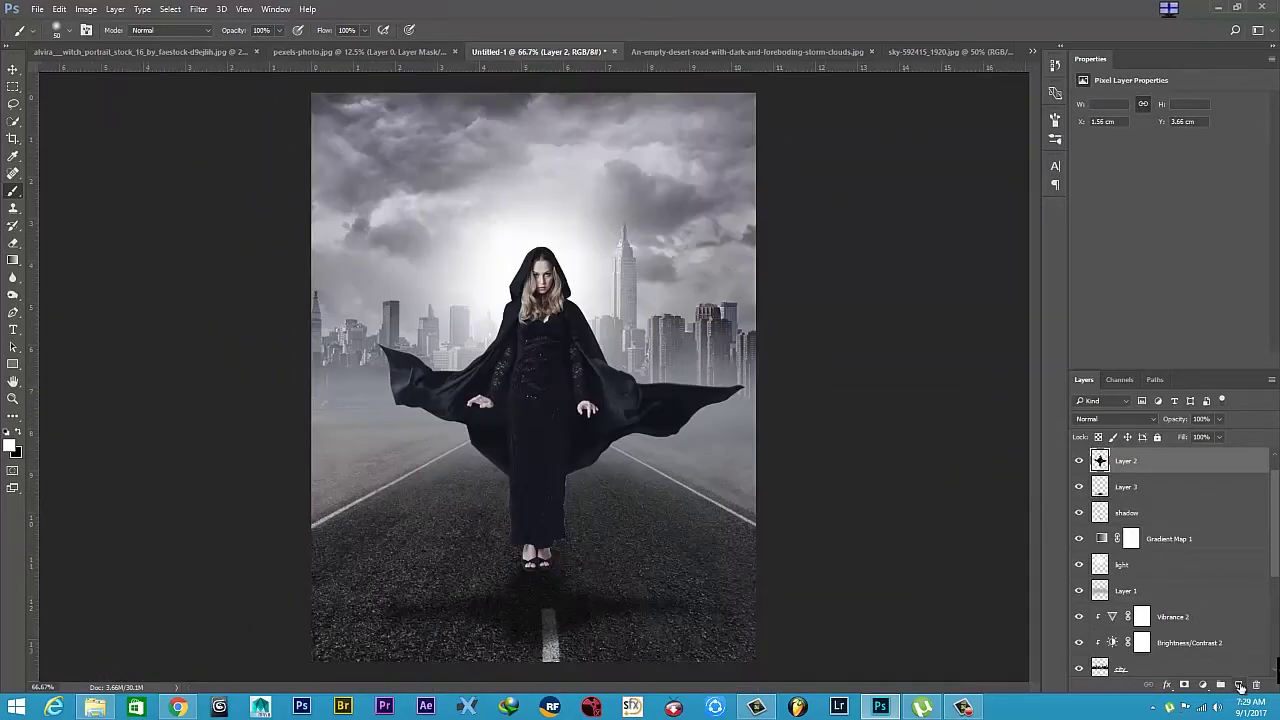
left_click(1240, 686)
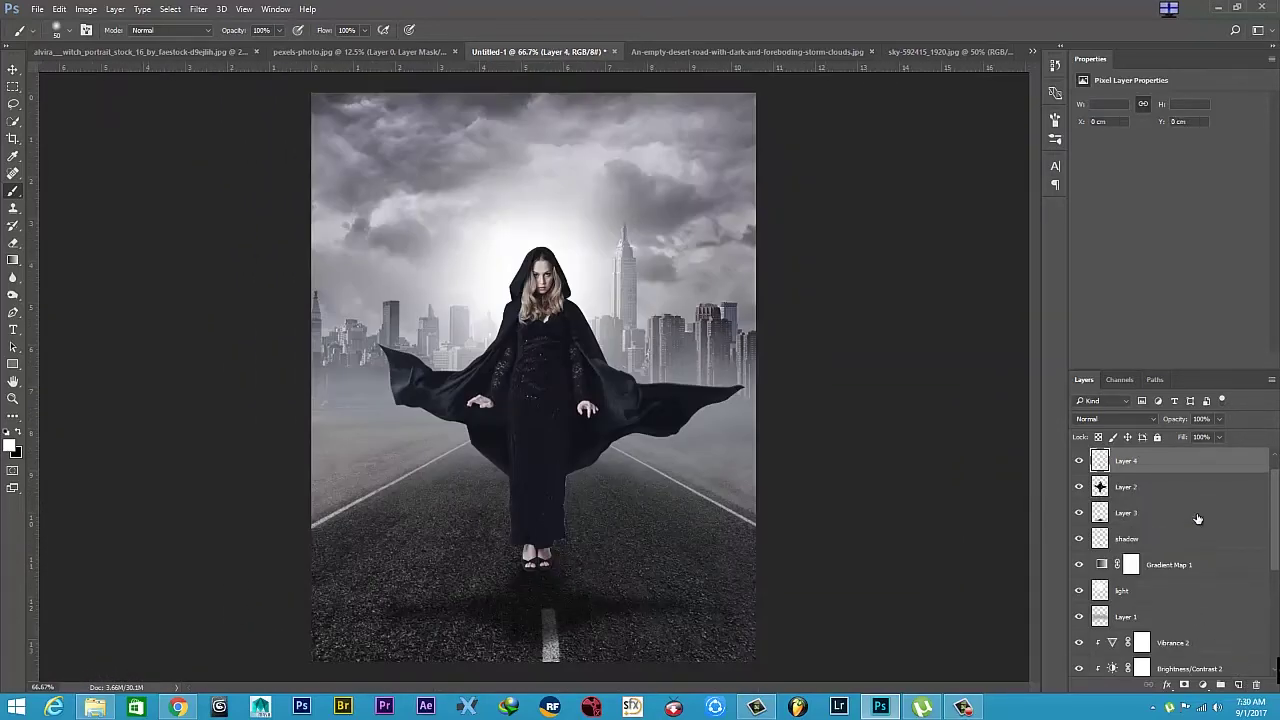
key("Delete")
Create a new layer tagged Gray with Overlay blend mode via Layer > New > Layer.
left_click(57, 10)
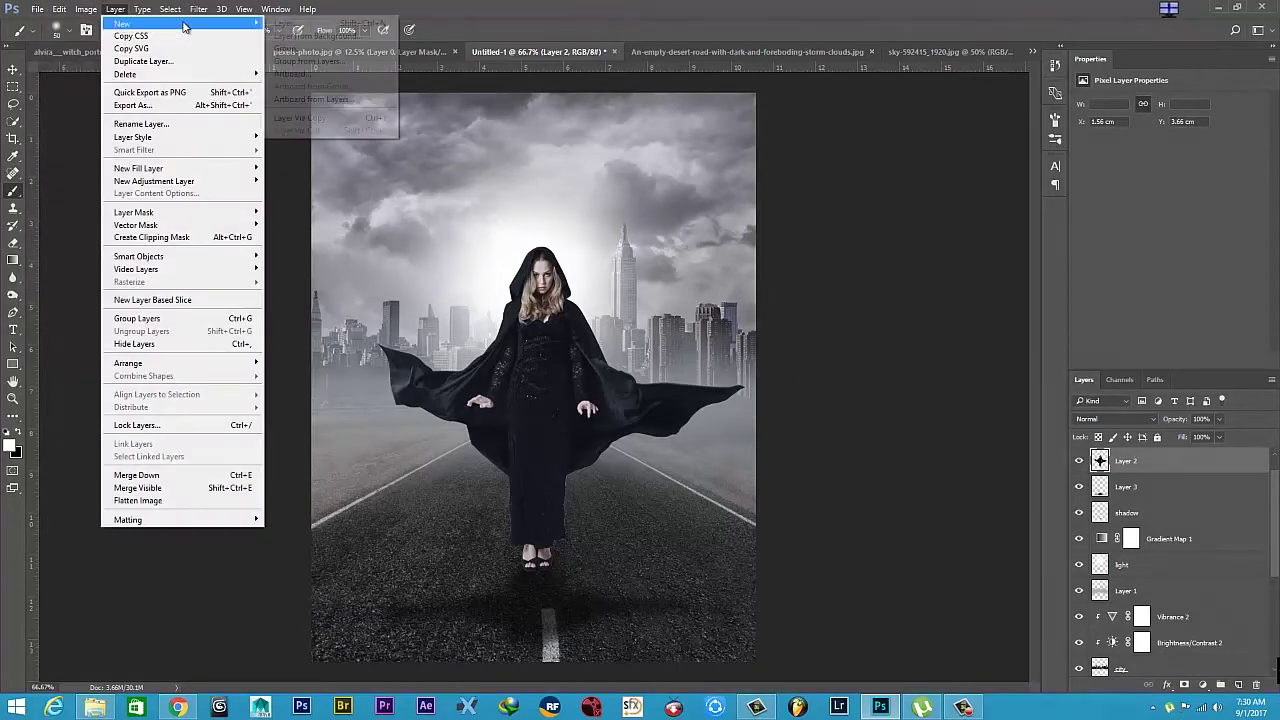
left_click(295, 23)
left_click(590, 262)
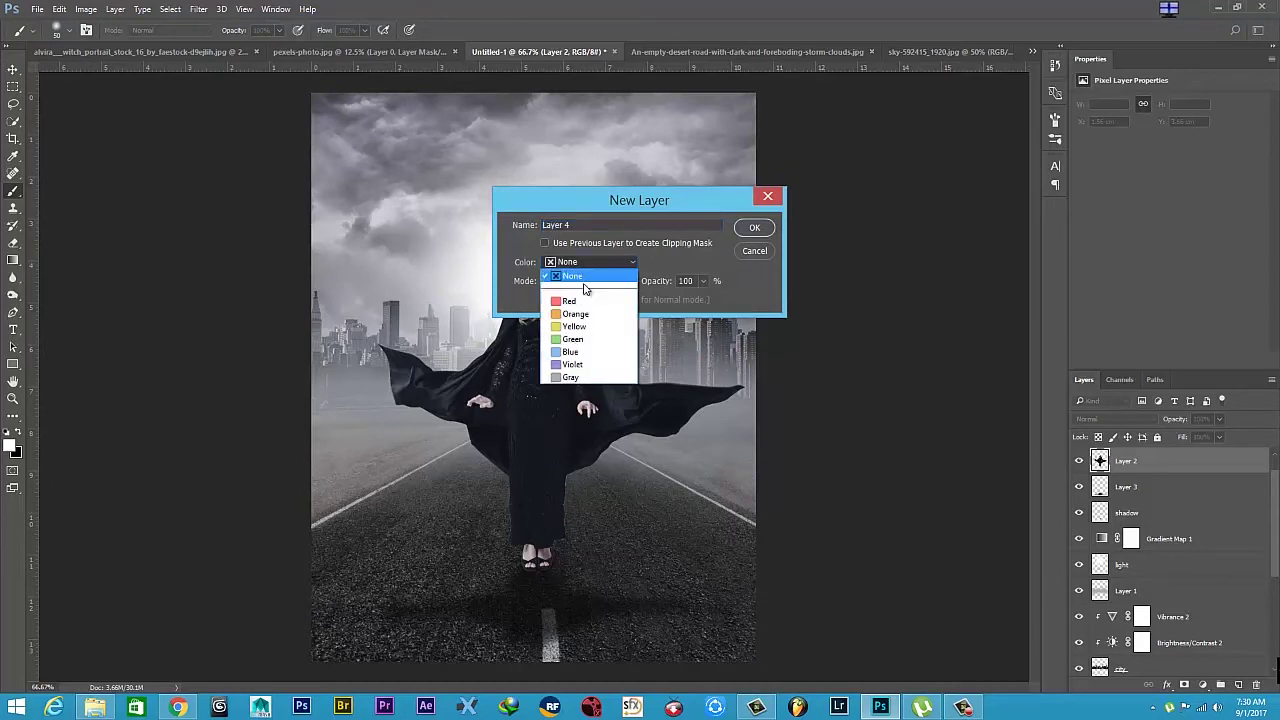
left_click(579, 375)
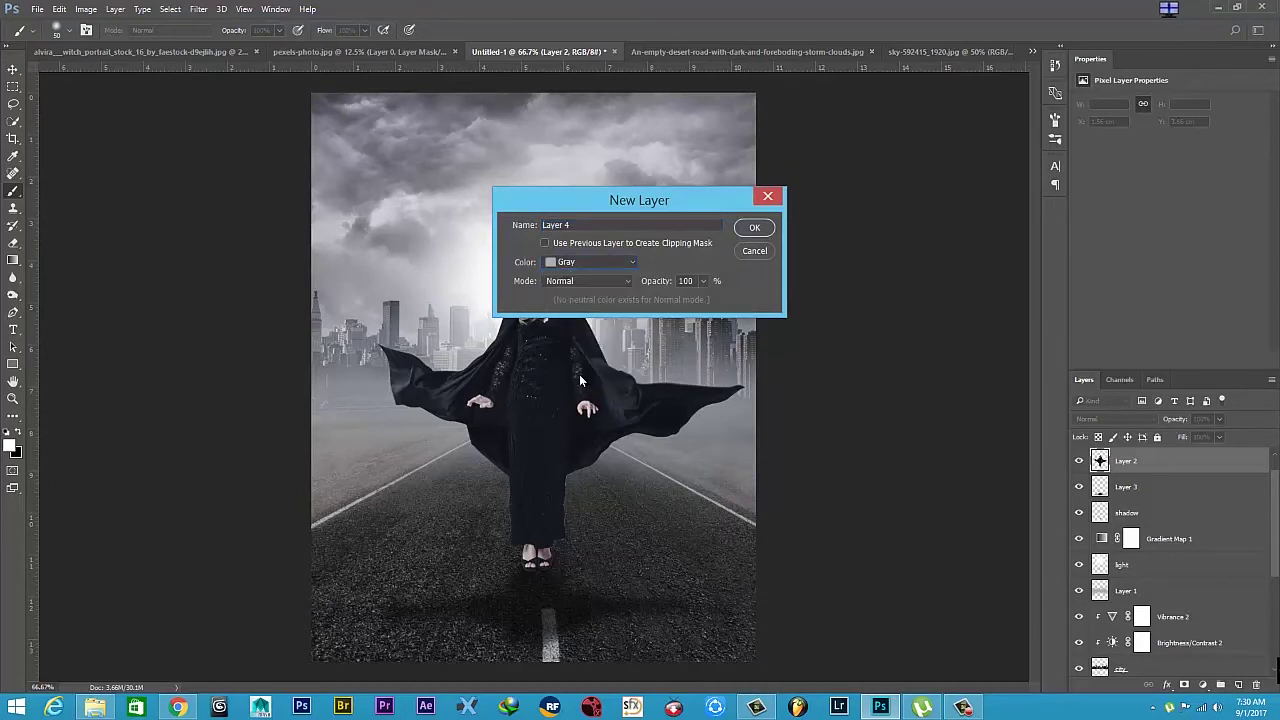
left_click(601, 281)
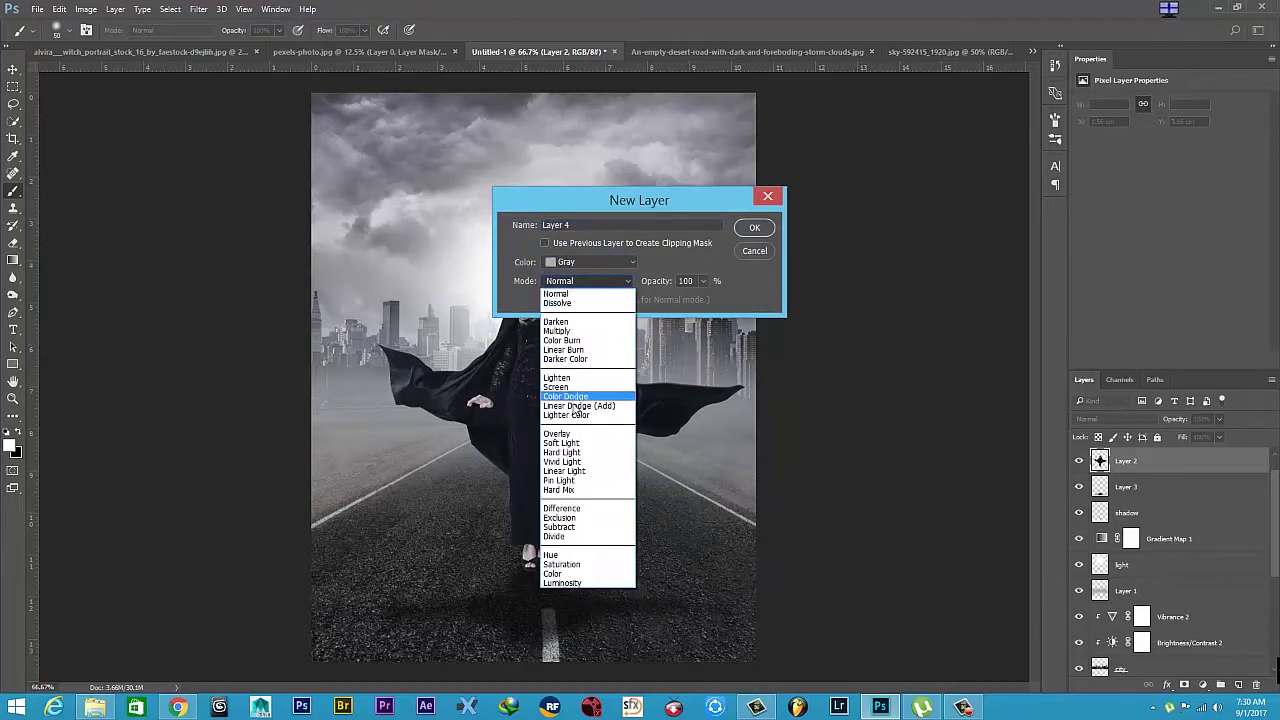
left_click(578, 433)
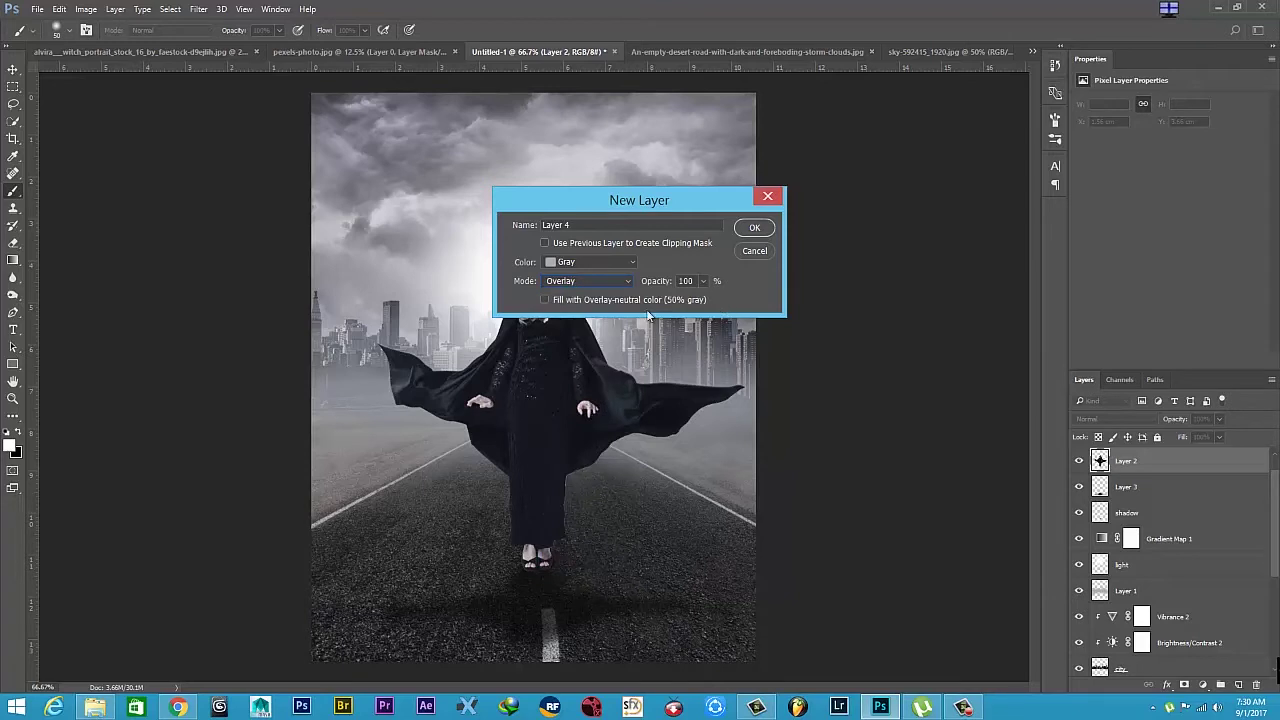
left_click(768, 229)
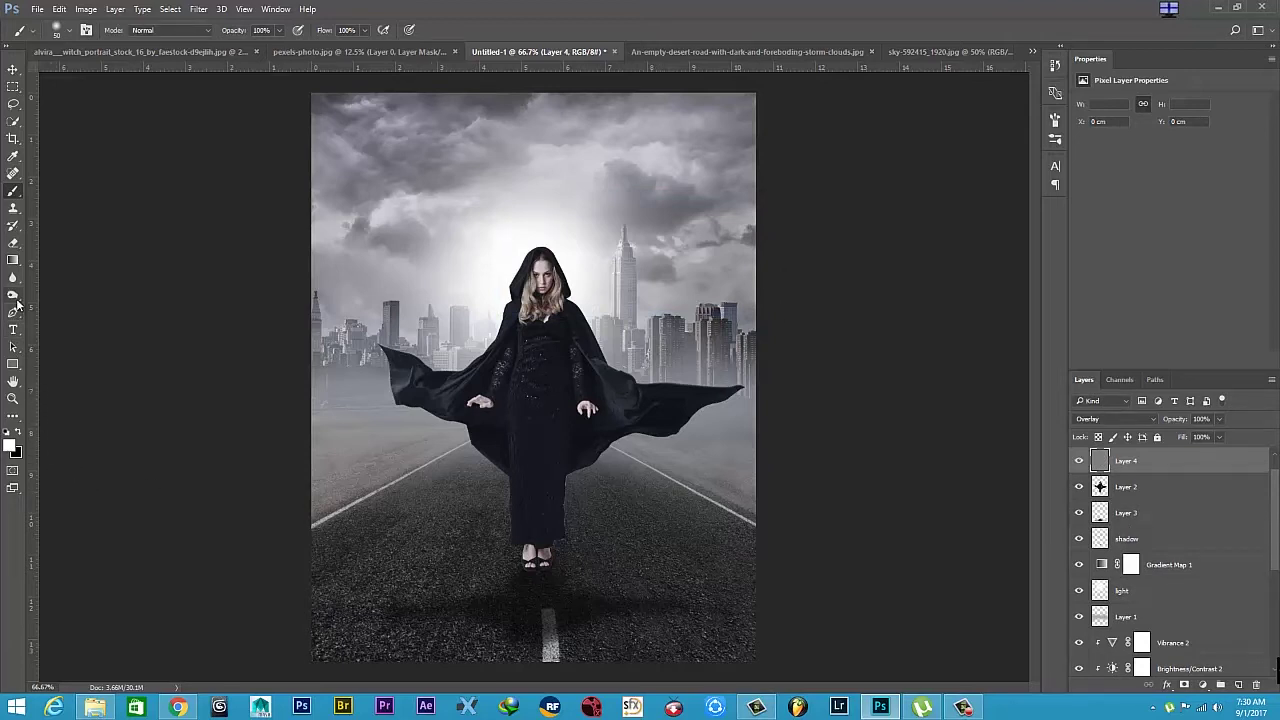
Clip Layer 4 to the woman's layer and zoom in on the robe and feet.
left_click_drag(17, 305, 58, 314)
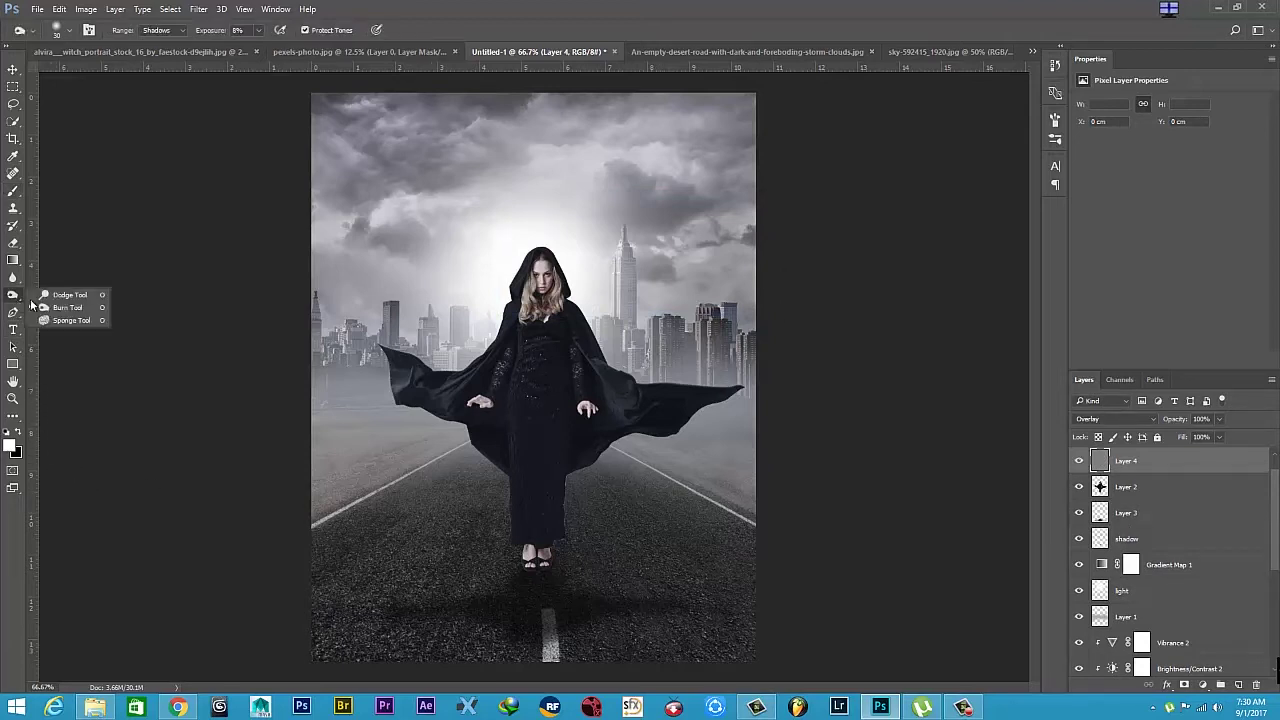
right_click(1122, 467)
left_click(1040, 330)
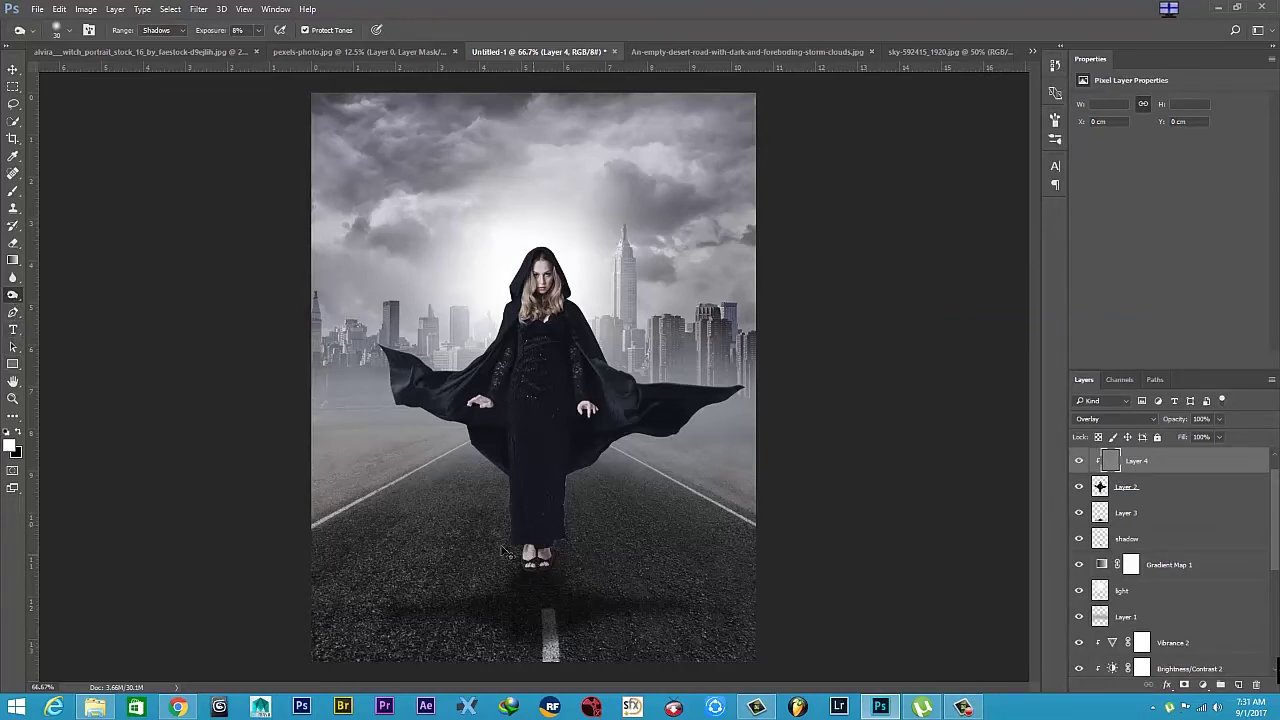
scroll(506, 553, "up", 1)
scroll(506, 553, "up", 1)
scroll(506, 553, "up", 1)
left_click_drag(572, 594, 580, 384)
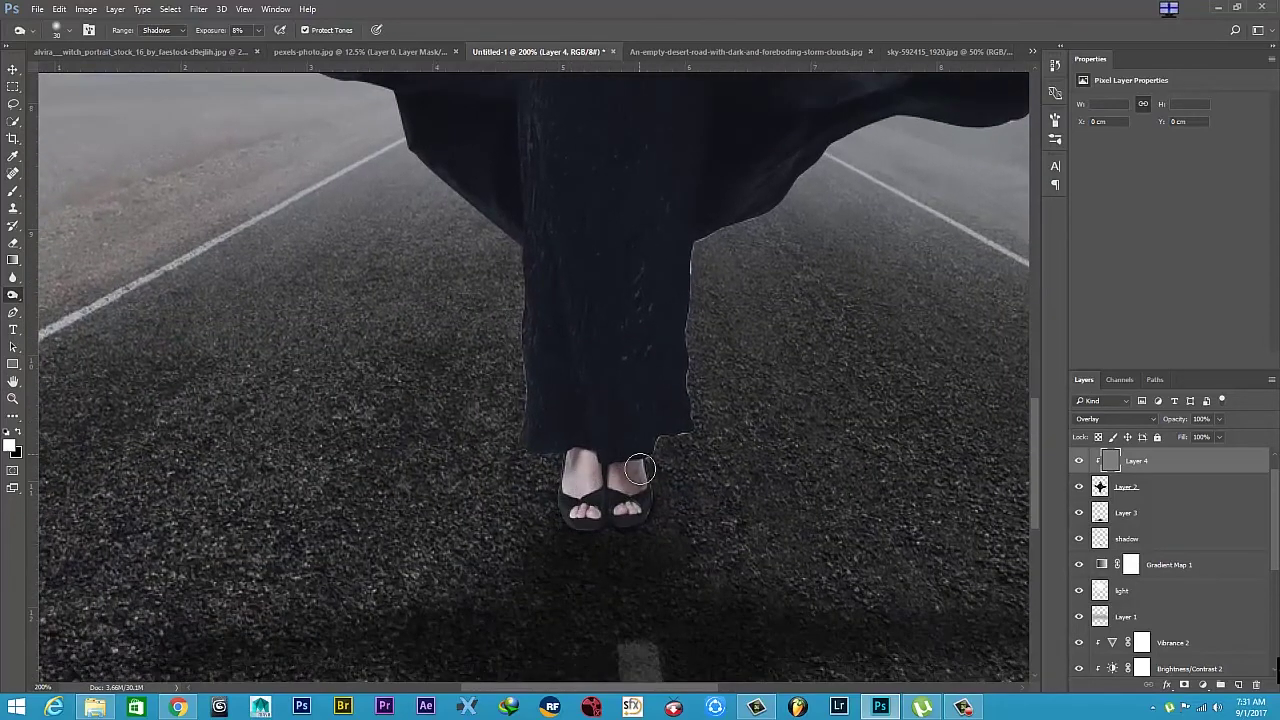
Swap colours and set up the Dodge Tool with 25% exposure at 100% zoom.
key("x")
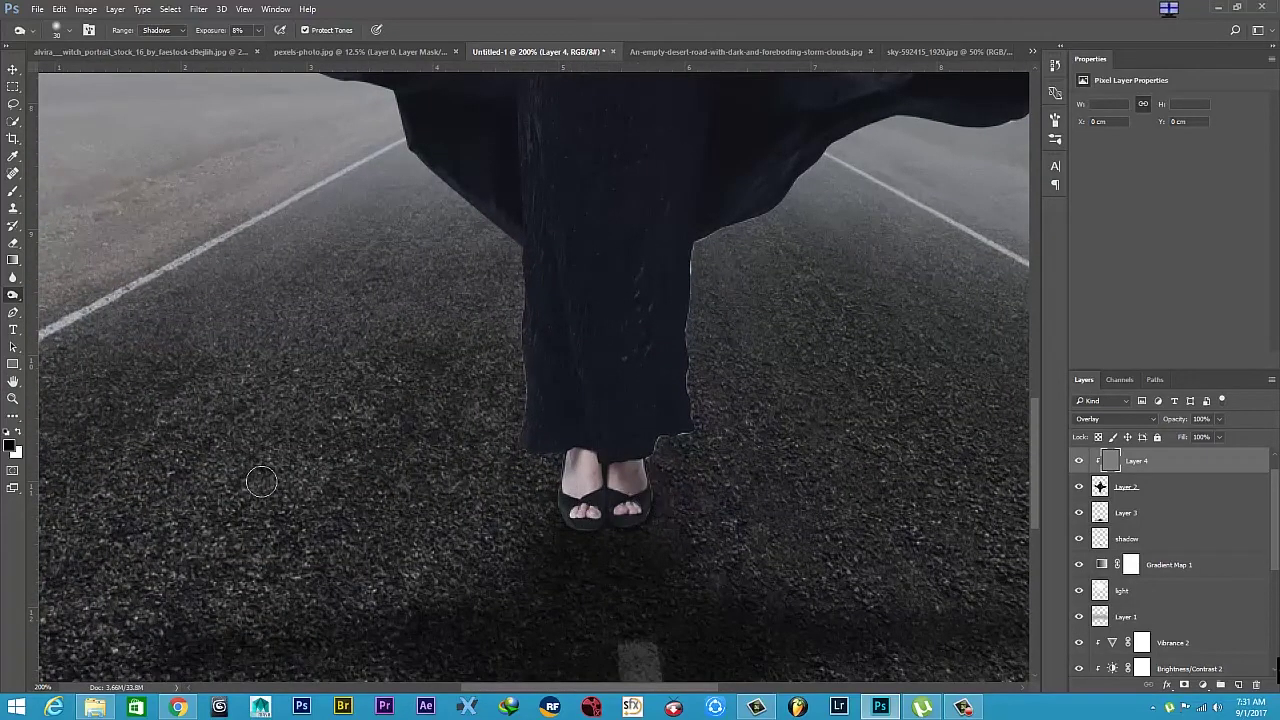
right_click(12, 296)
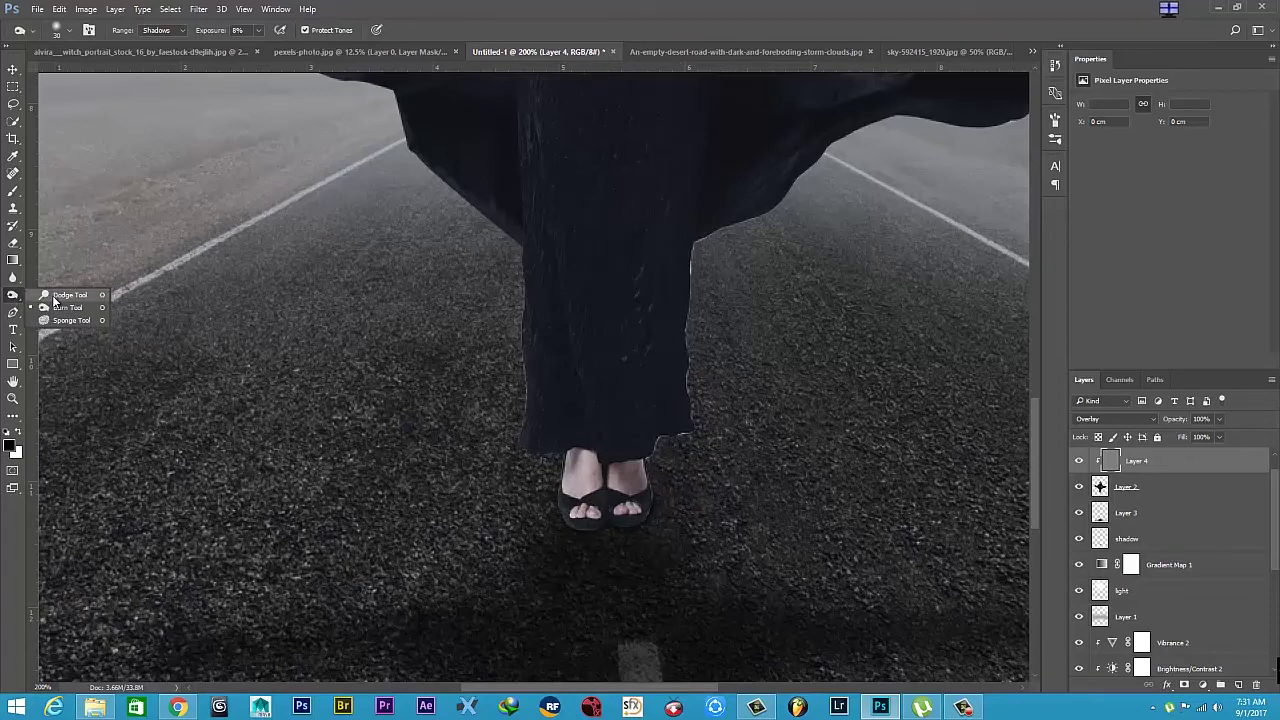
left_click(57, 296)
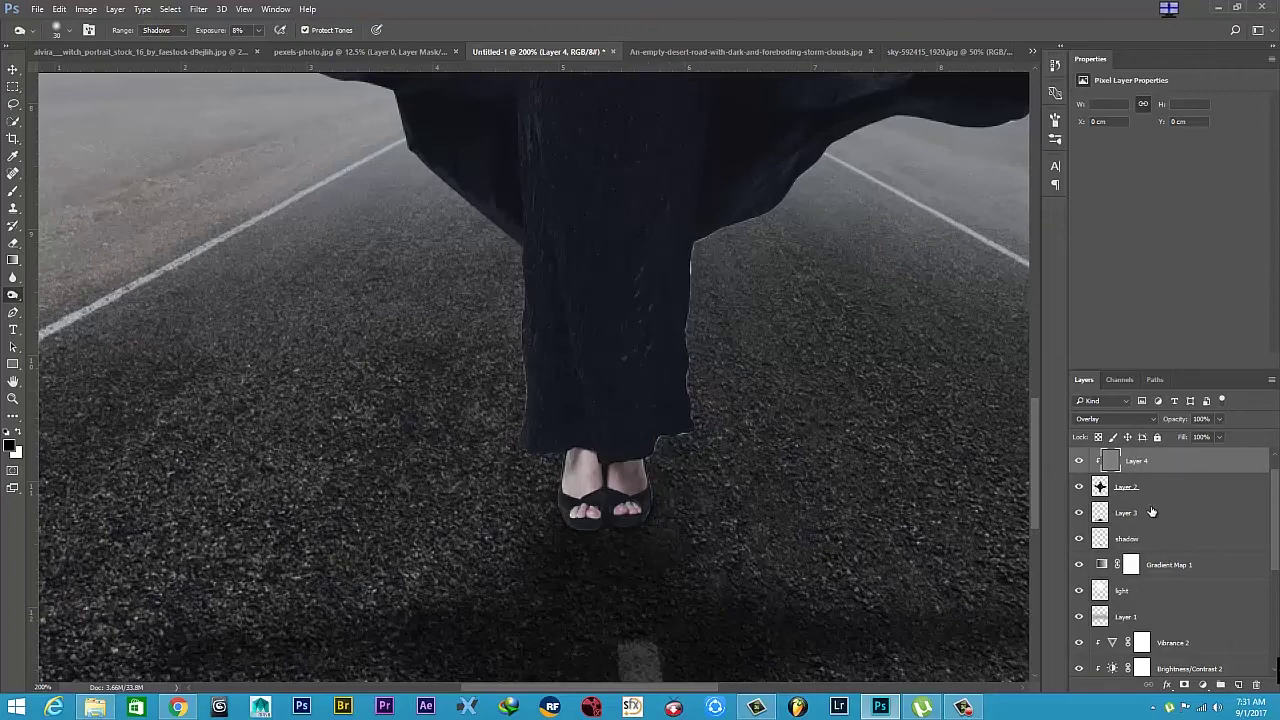
left_click(1080, 490)
left_click(1080, 490)
left_click_drag(816, 413, 828, 558)
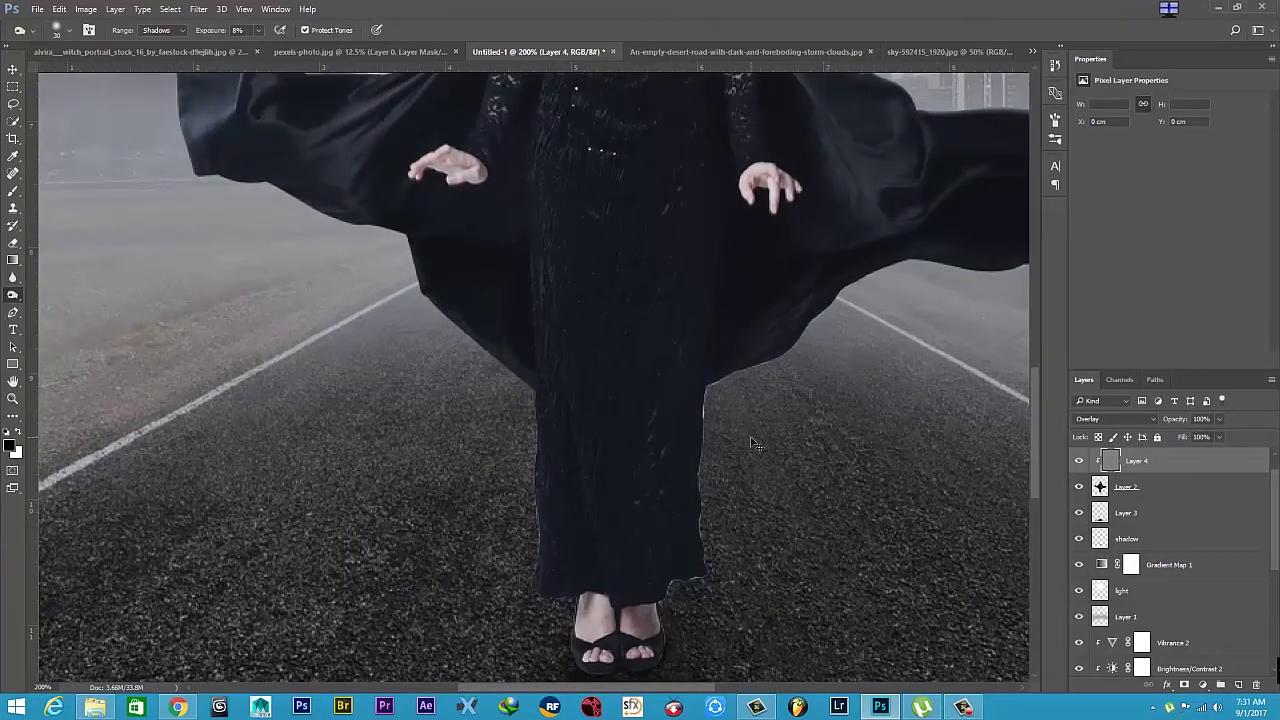
key("ctrl+minus")
key("ctrl+minus")
key("ctrl+minus")
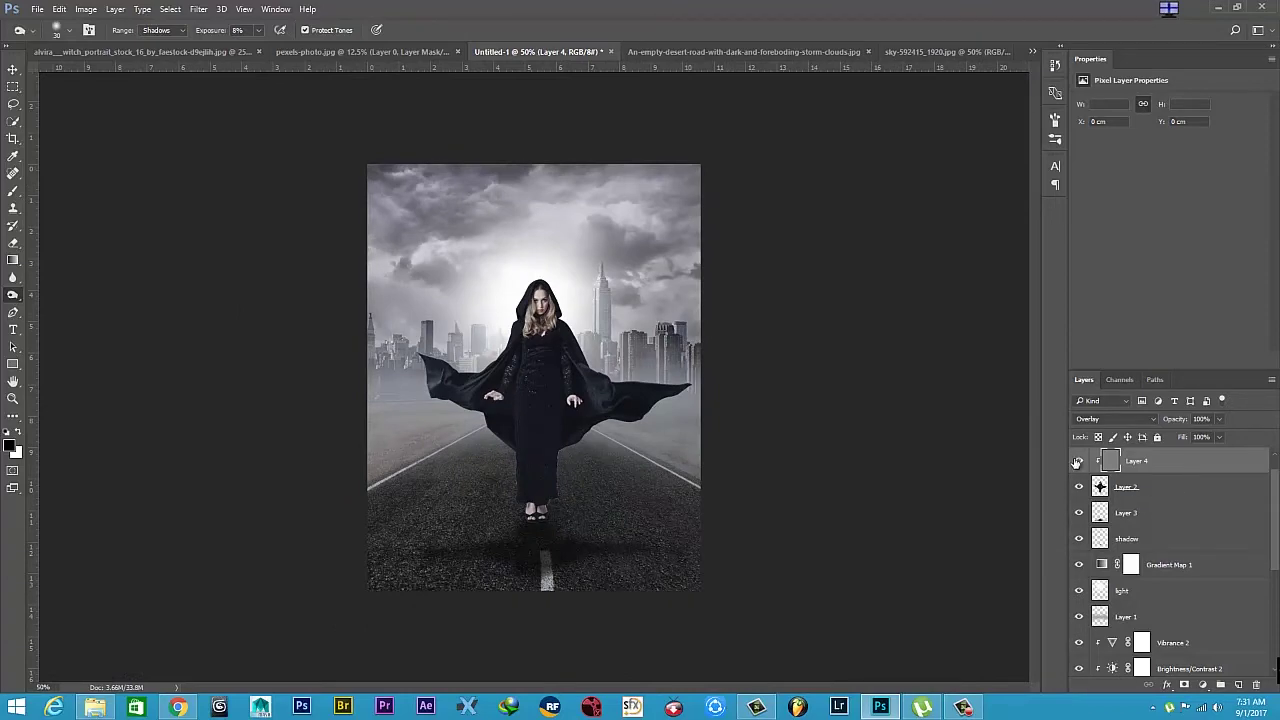
key("ctrl+plus")
key("ctrl+plus")
left_click_drag(258, 30, 266, 48)
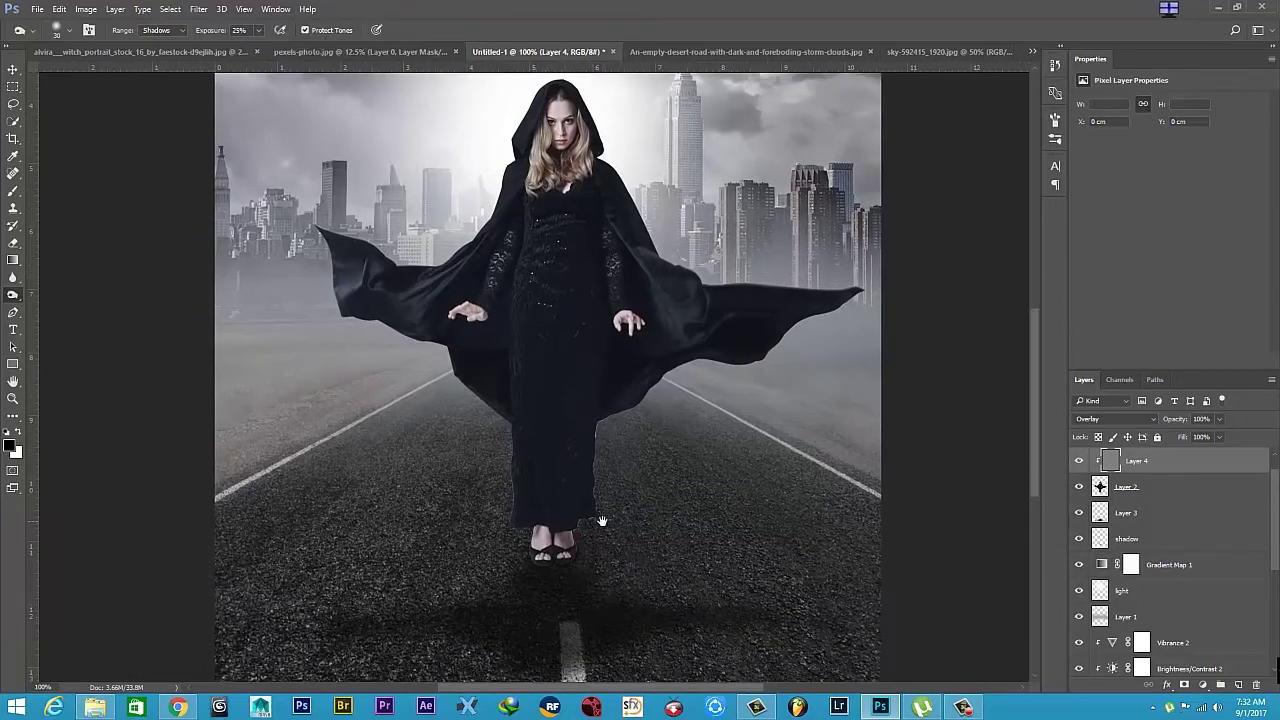
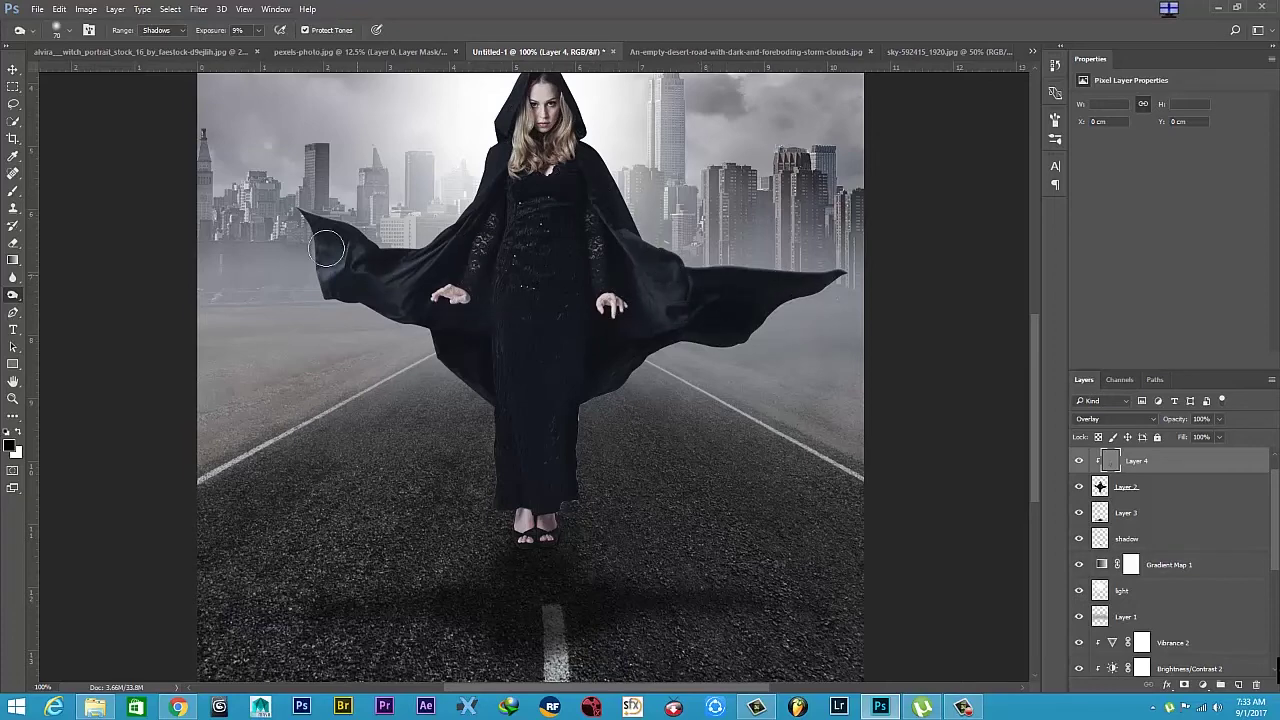
Add a strongly raised Exposure 1 adjustment clipped to Layer 2 and select its mask.
scroll(747, 470, "down", 2)
scroll(760, 530, "up", 1)
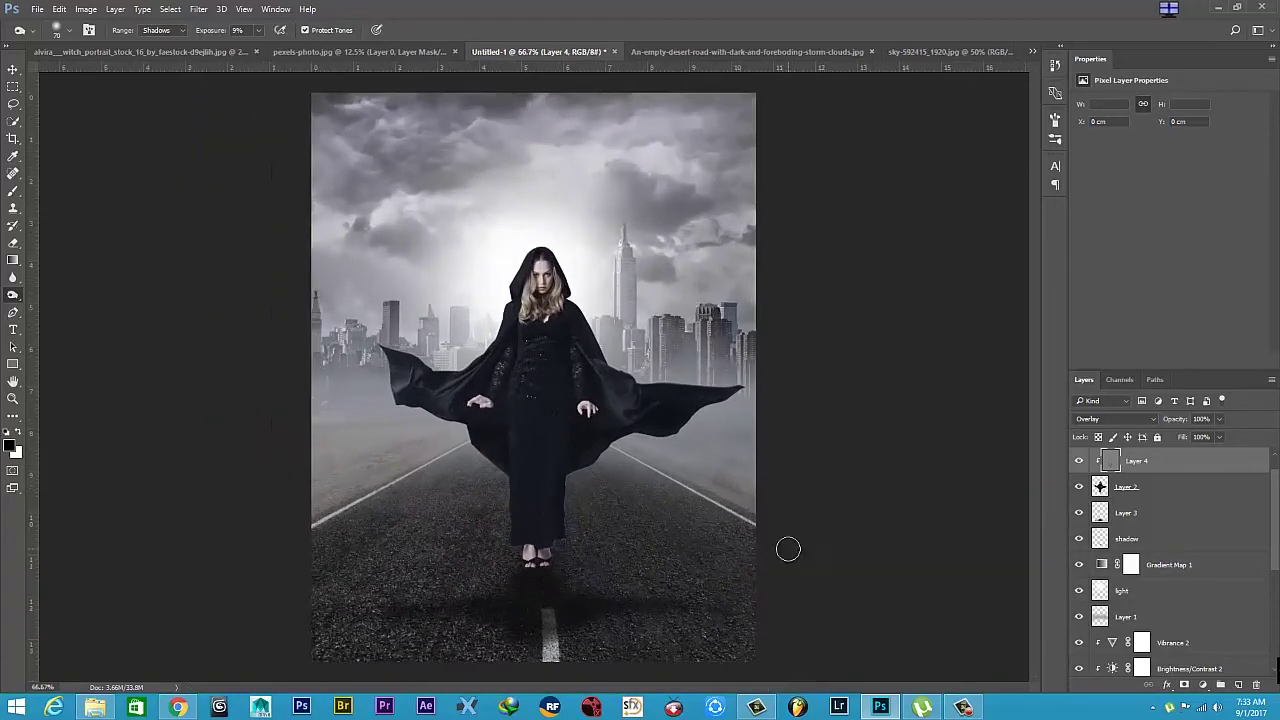
left_click(1125, 487)
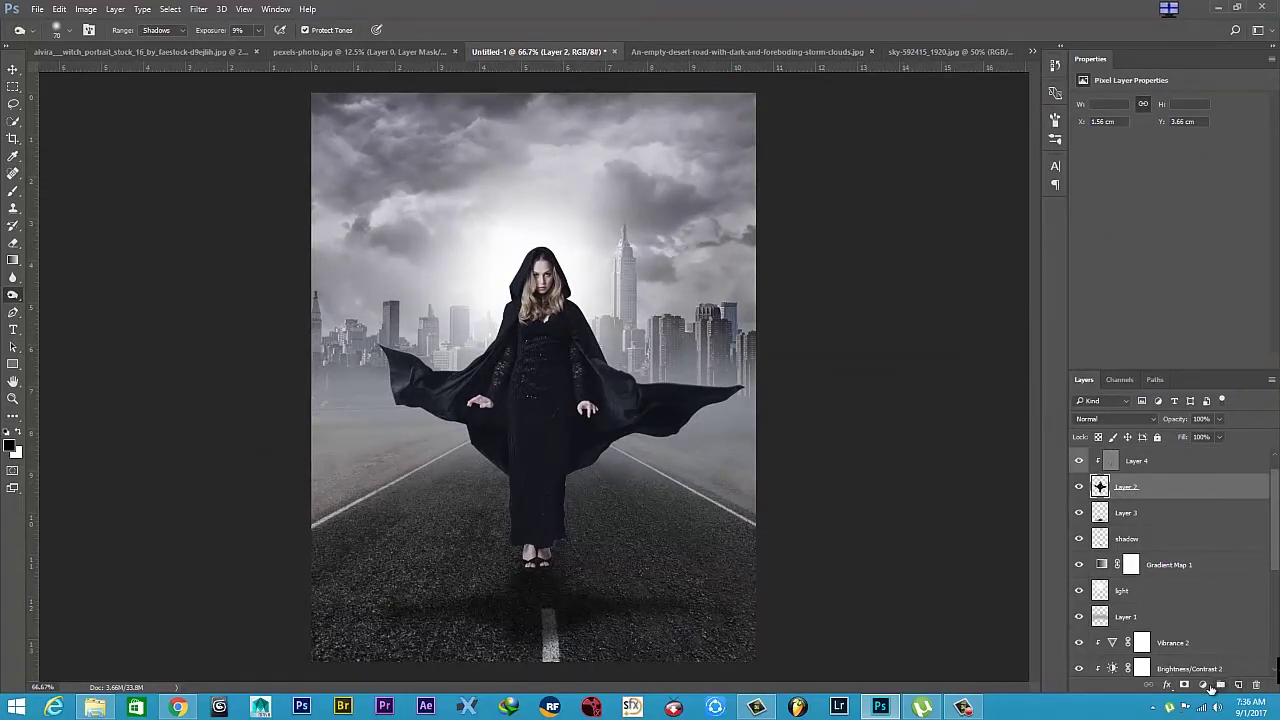
left_click(1204, 686)
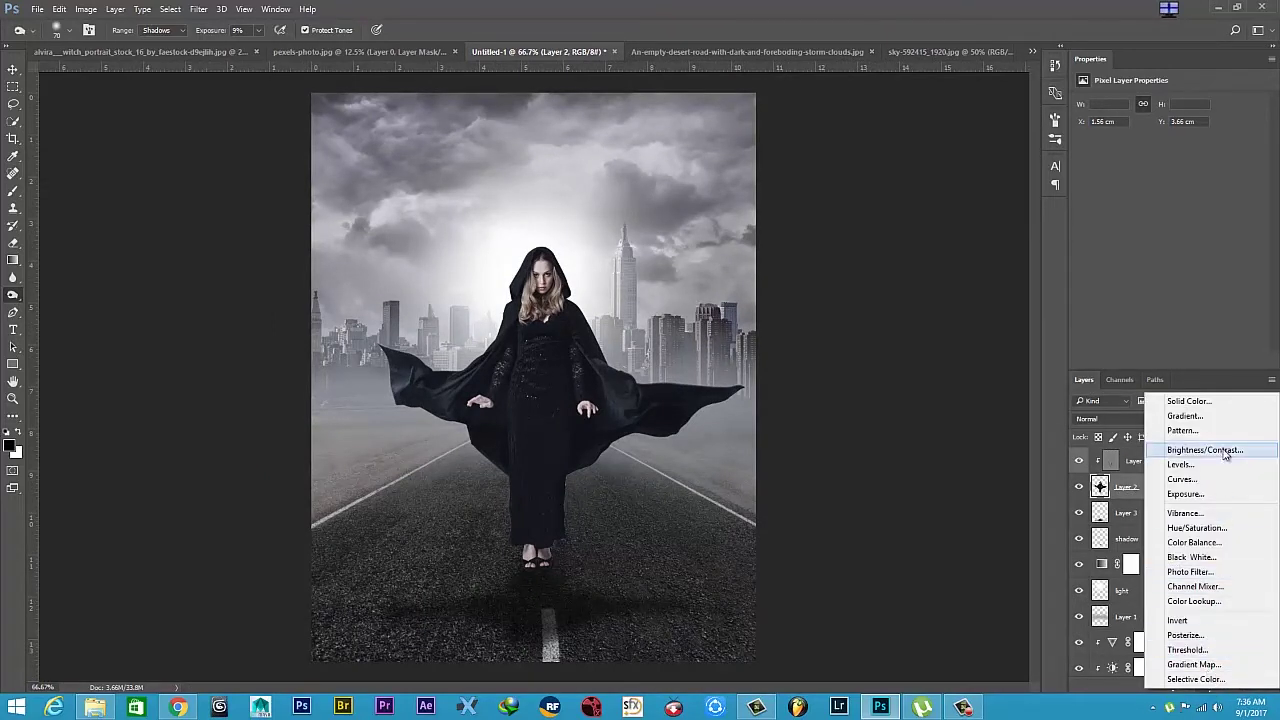
left_click(1212, 494)
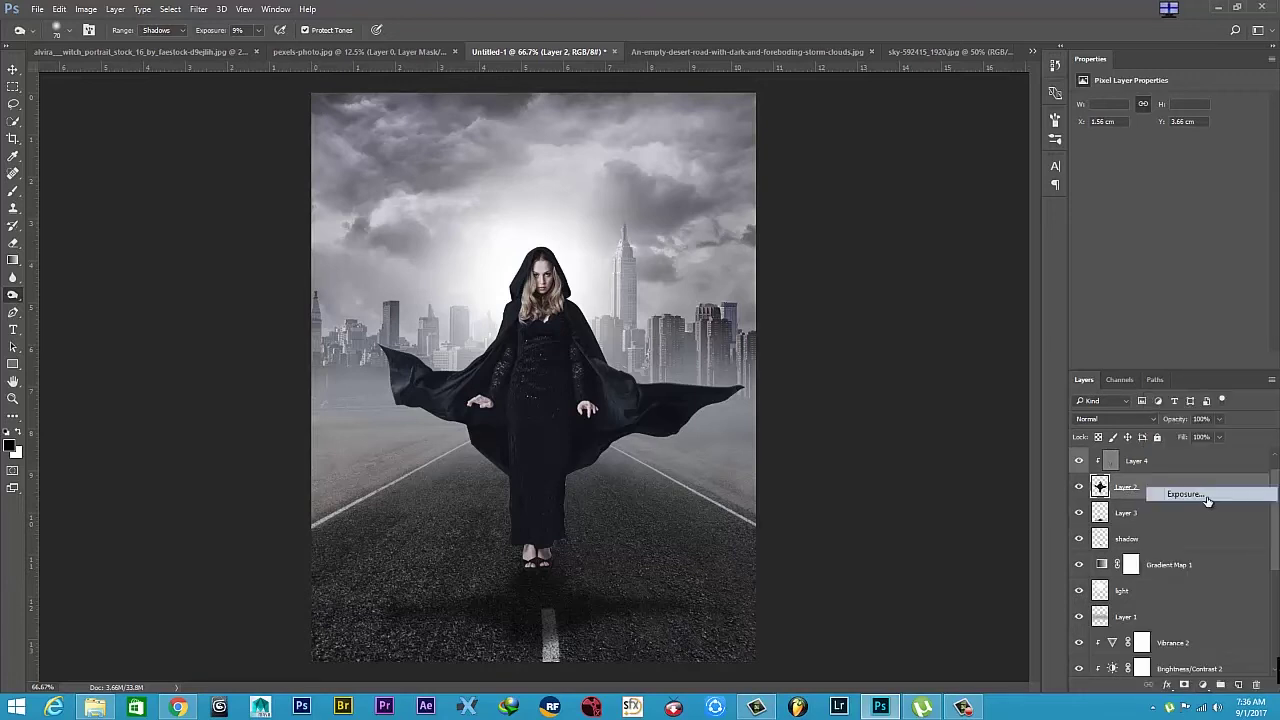
left_click(1177, 361)
left_click_drag(1168, 135, 1232, 135)
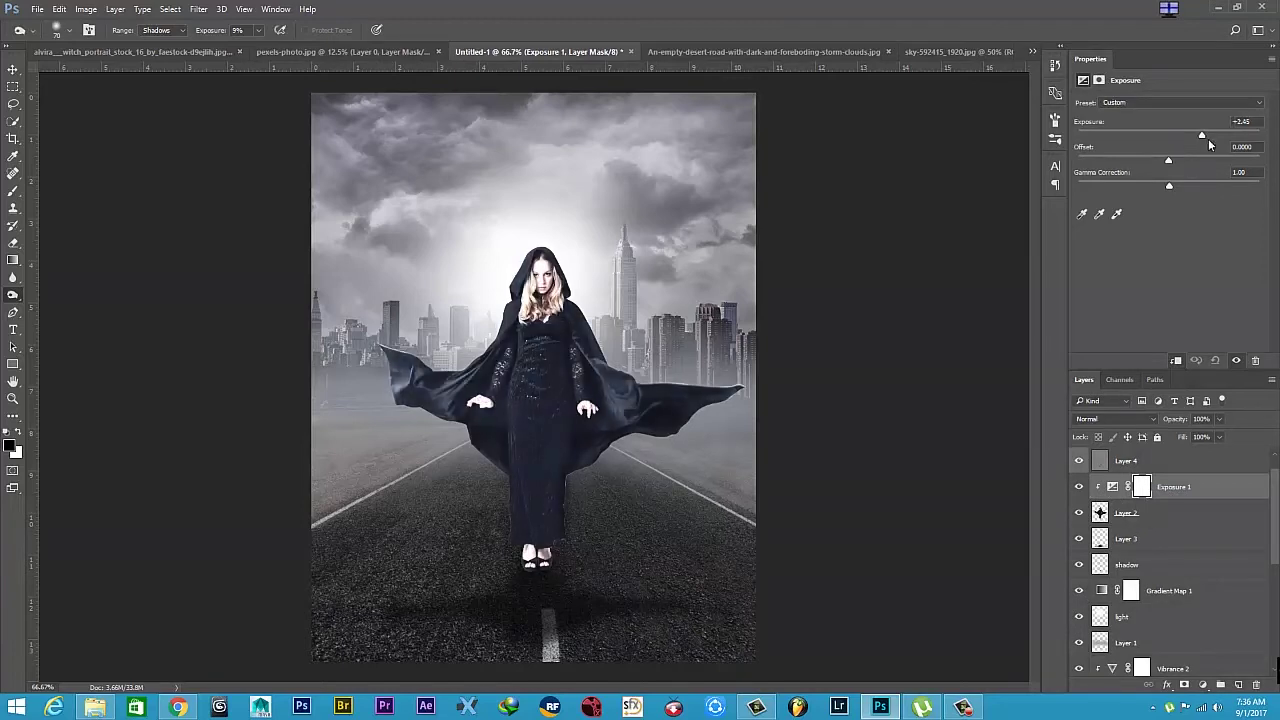
left_click(1145, 488)
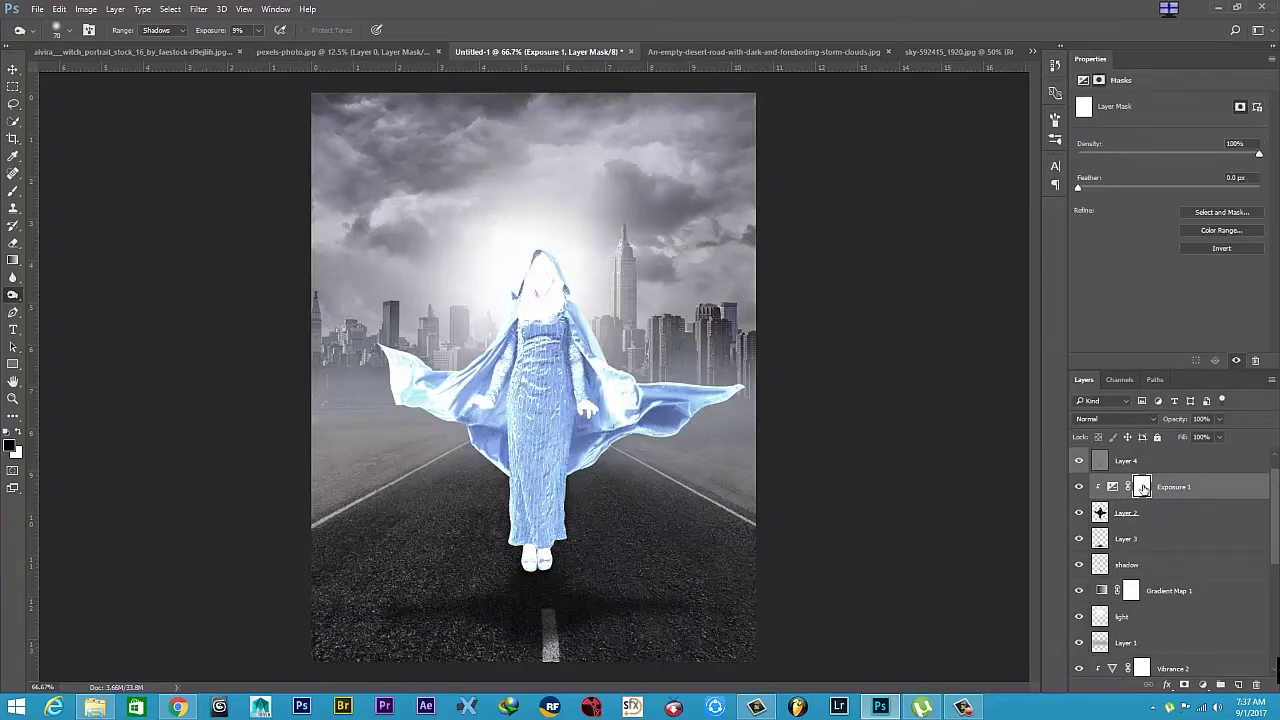
Invert the Exposure 1 mask so the brightening is hidden.
left_click(86, 9)
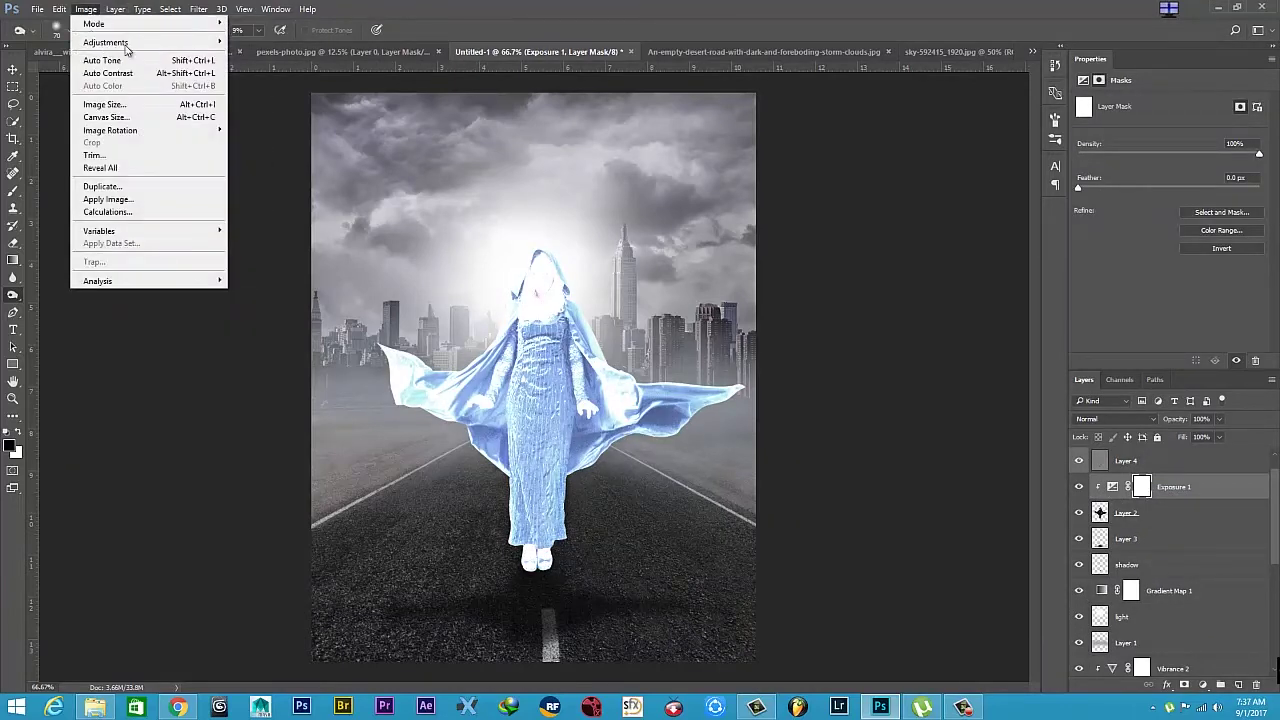
left_click(294, 194)
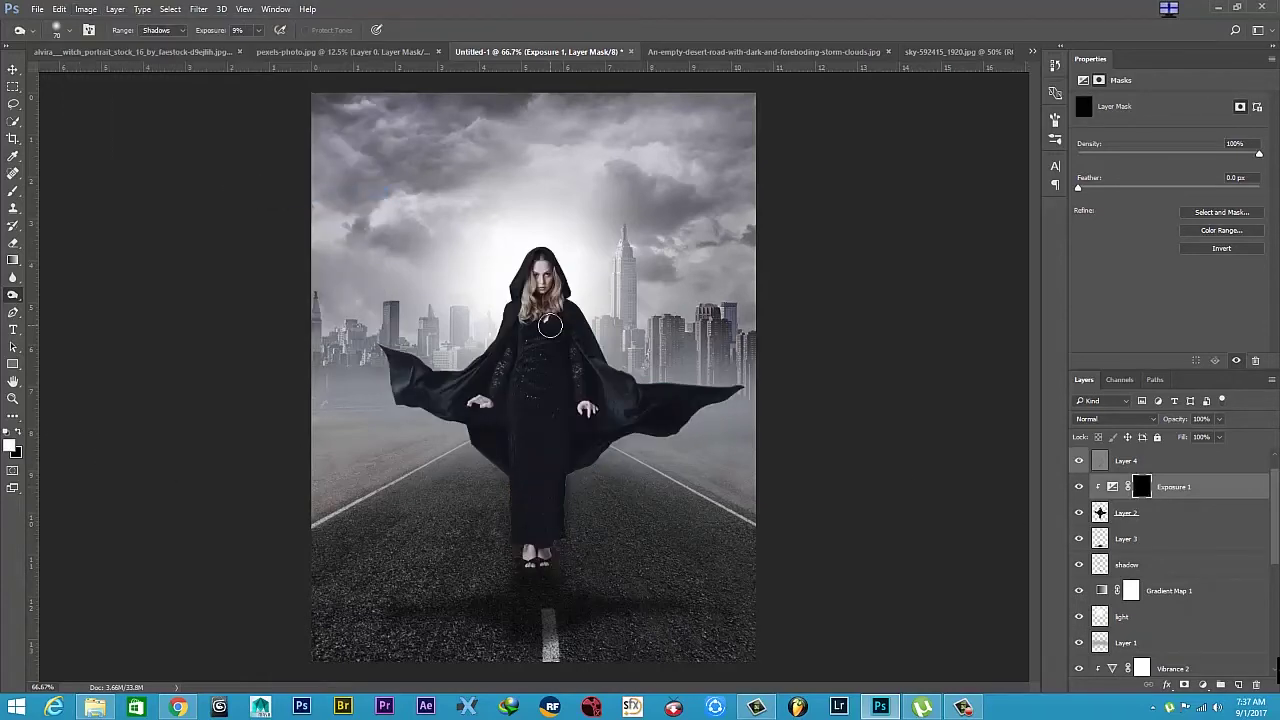
scroll(549, 331, "up", 2)
scroll(443, 277, "up", 4)
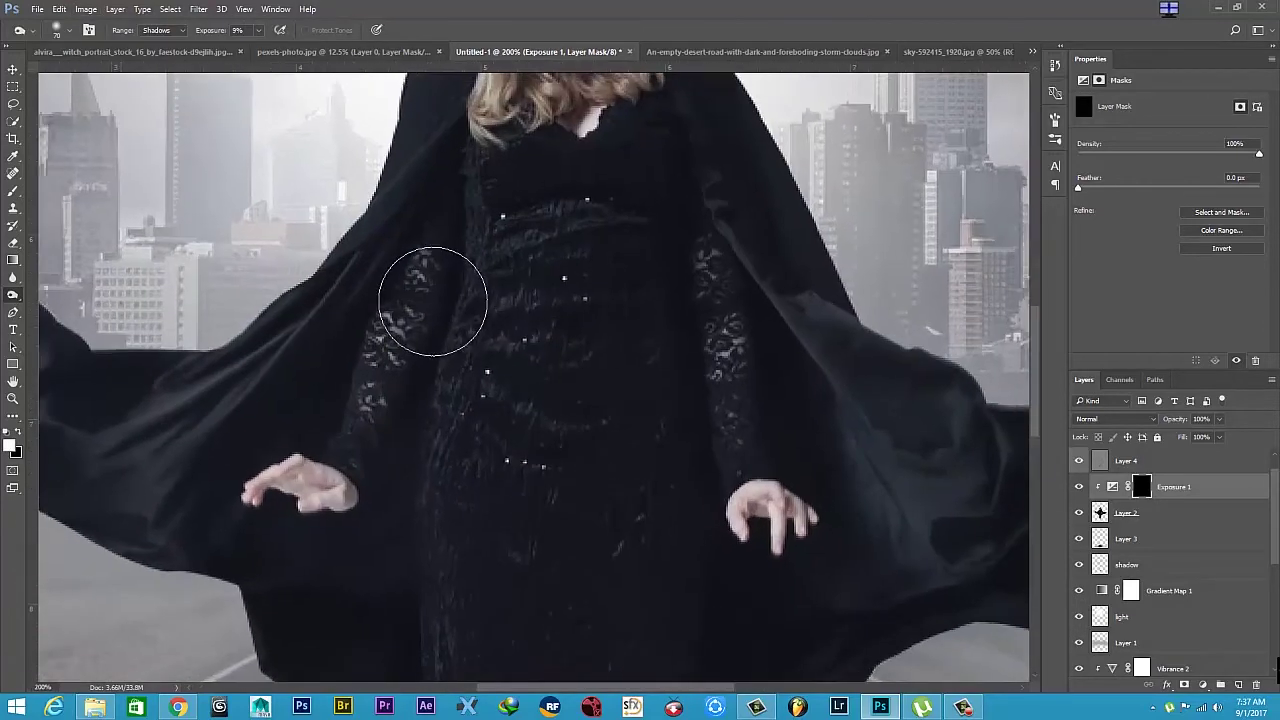
scroll(429, 294, "left", 5)
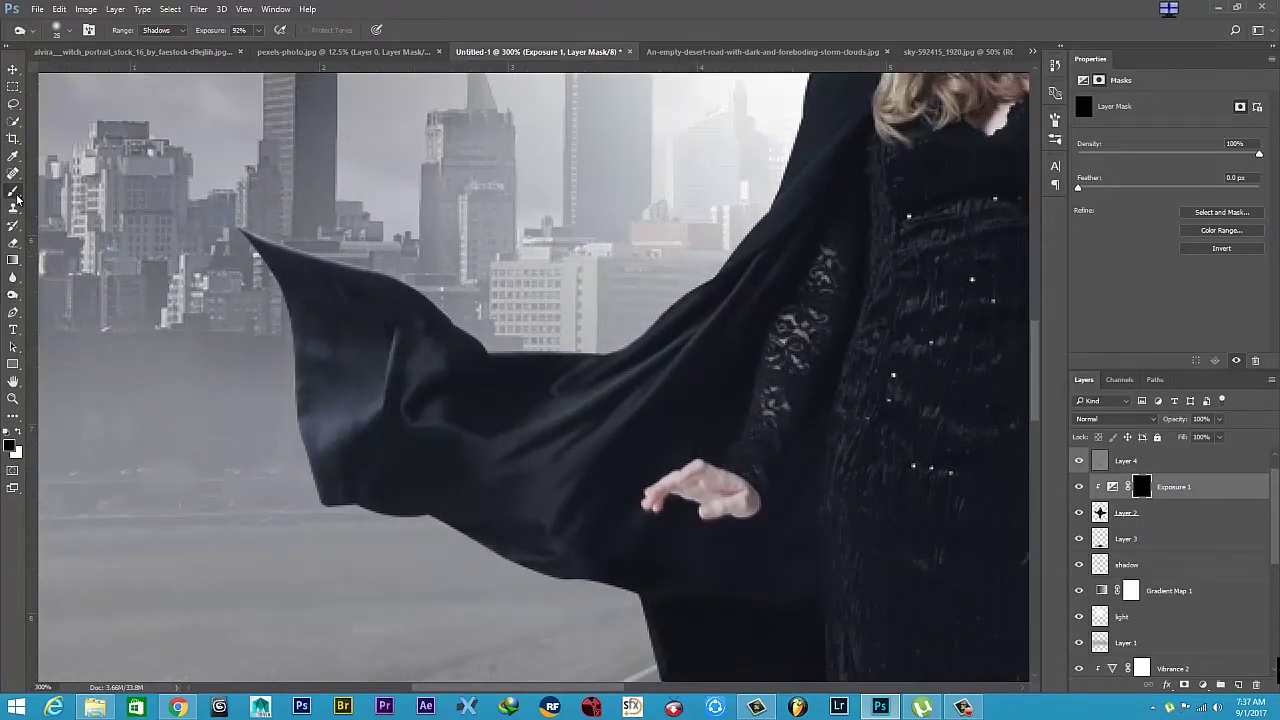
Set up a smaller white brush at 10% opacity and 31% flow.
left_click(16, 195)
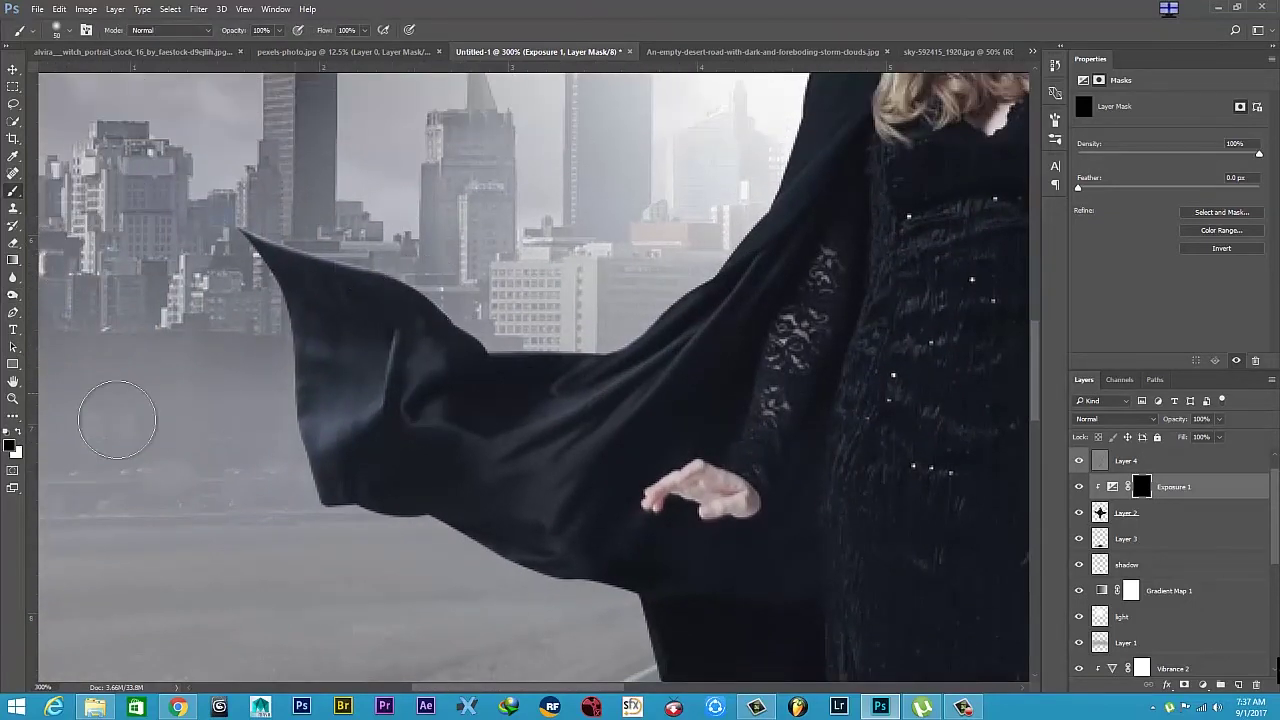
key("bracketleft")
key("bracketleft")
key("x")
left_click_drag(272, 235, 410, 288)
key("ctrl+z")
left_click(279, 30)
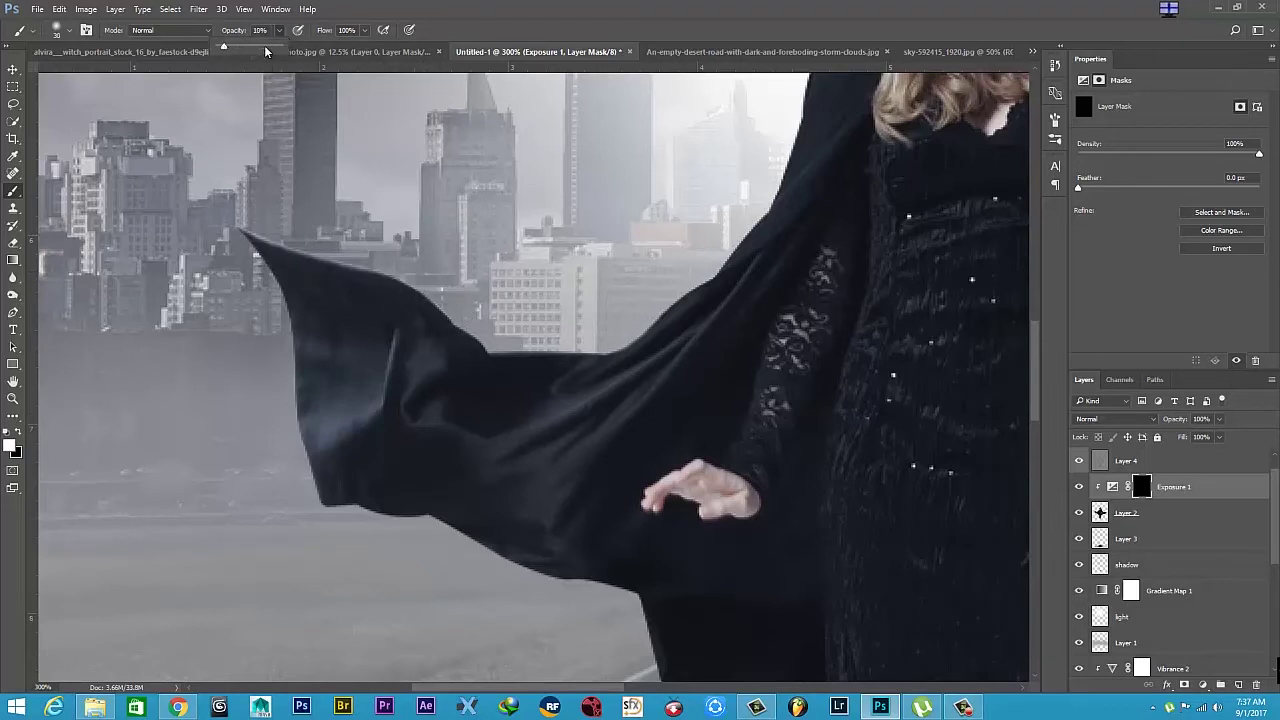
left_click(364, 30)
left_click(489, 31)
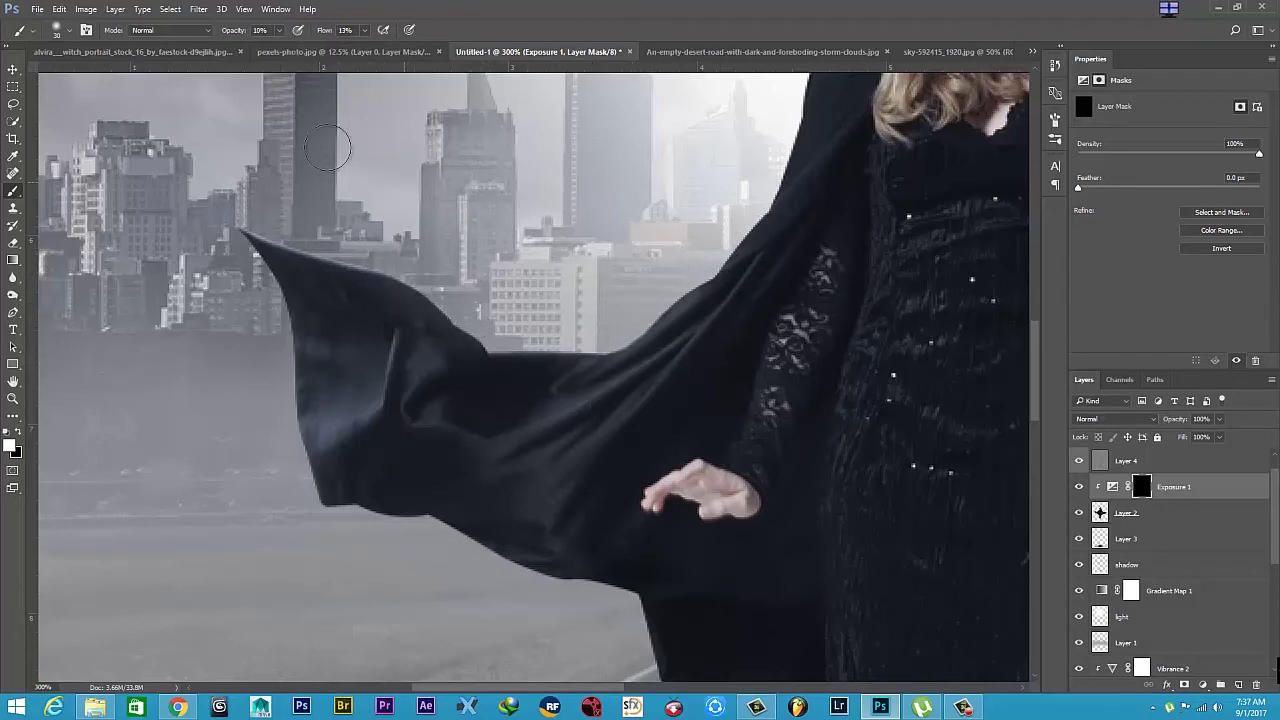
left_click(366, 31)
left_click(680, 268)
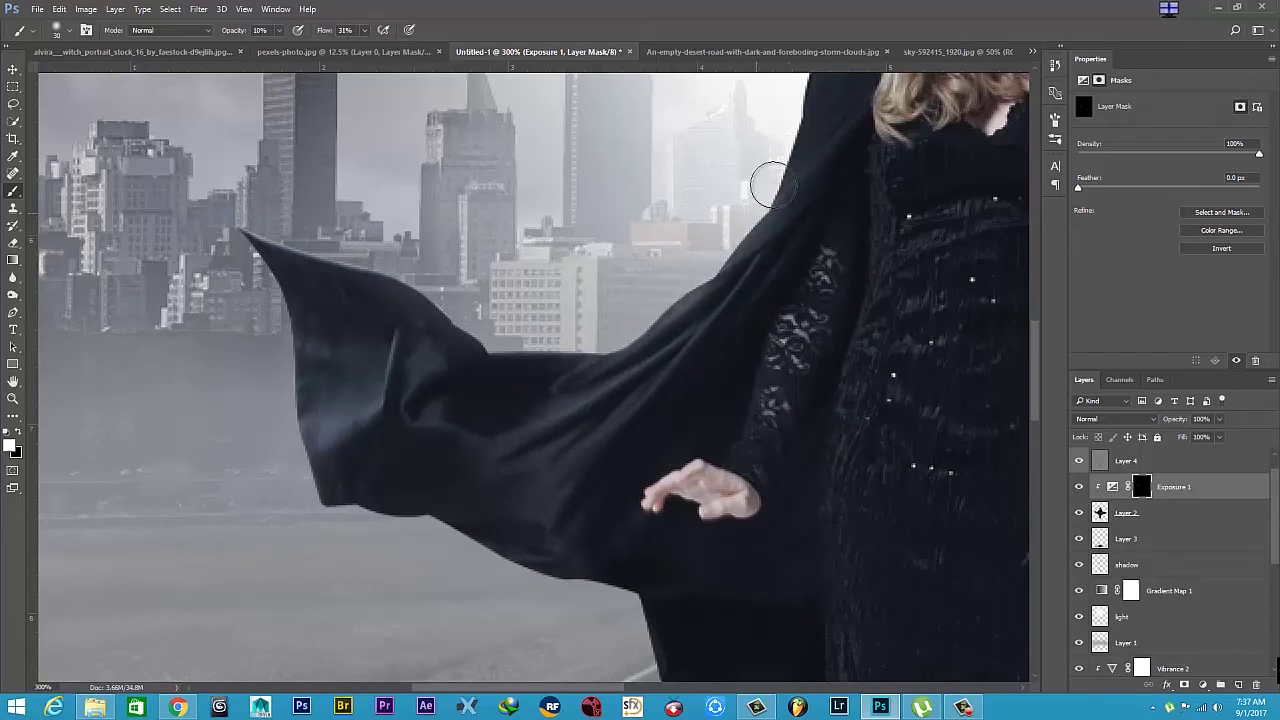
Raise brush opacity to 41% and paint light along the cloak's lower edge.
left_click_drag(755, 213, 698, 345)
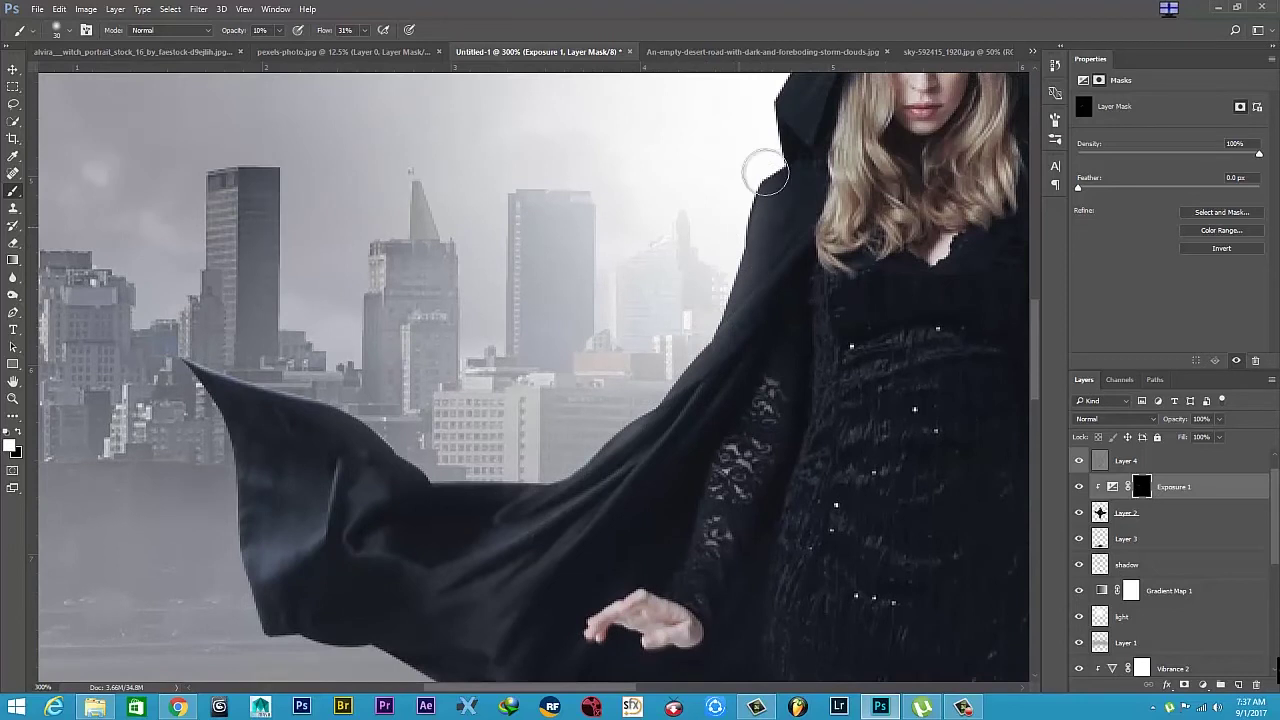
left_click_drag(757, 177, 743, 243)
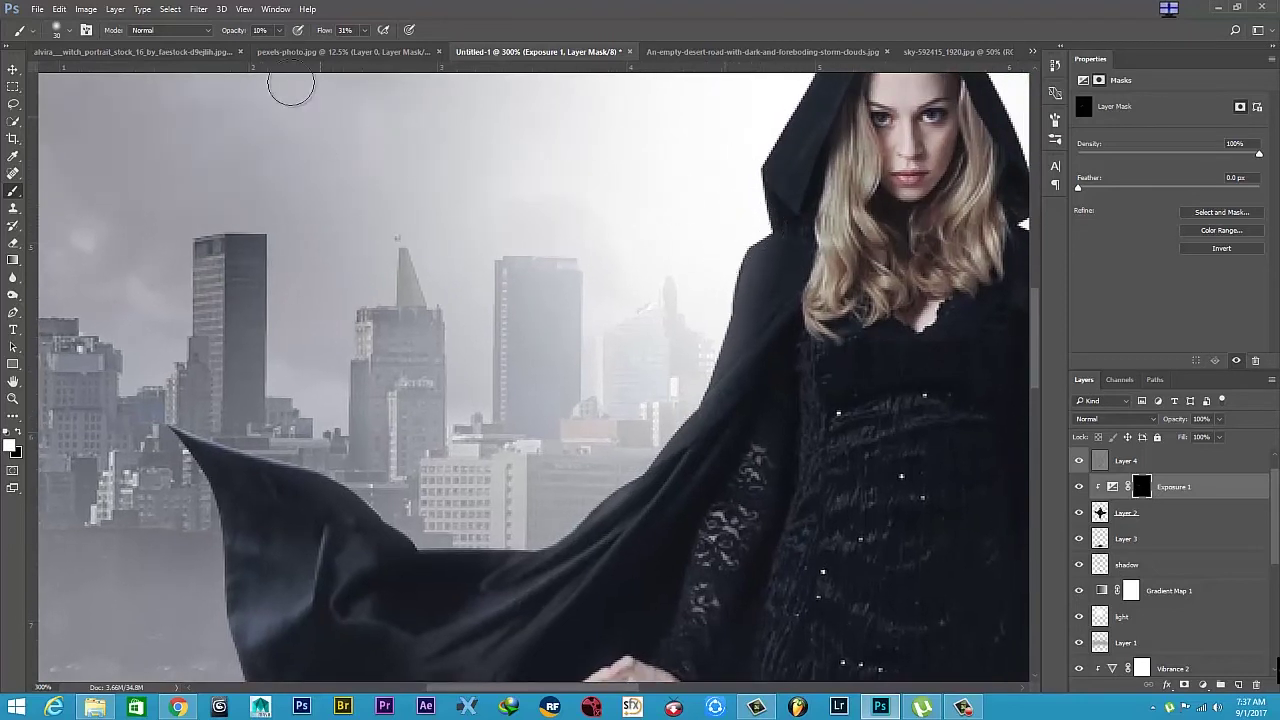
left_click(277, 31)
left_click_drag(298, 50, 299, 50)
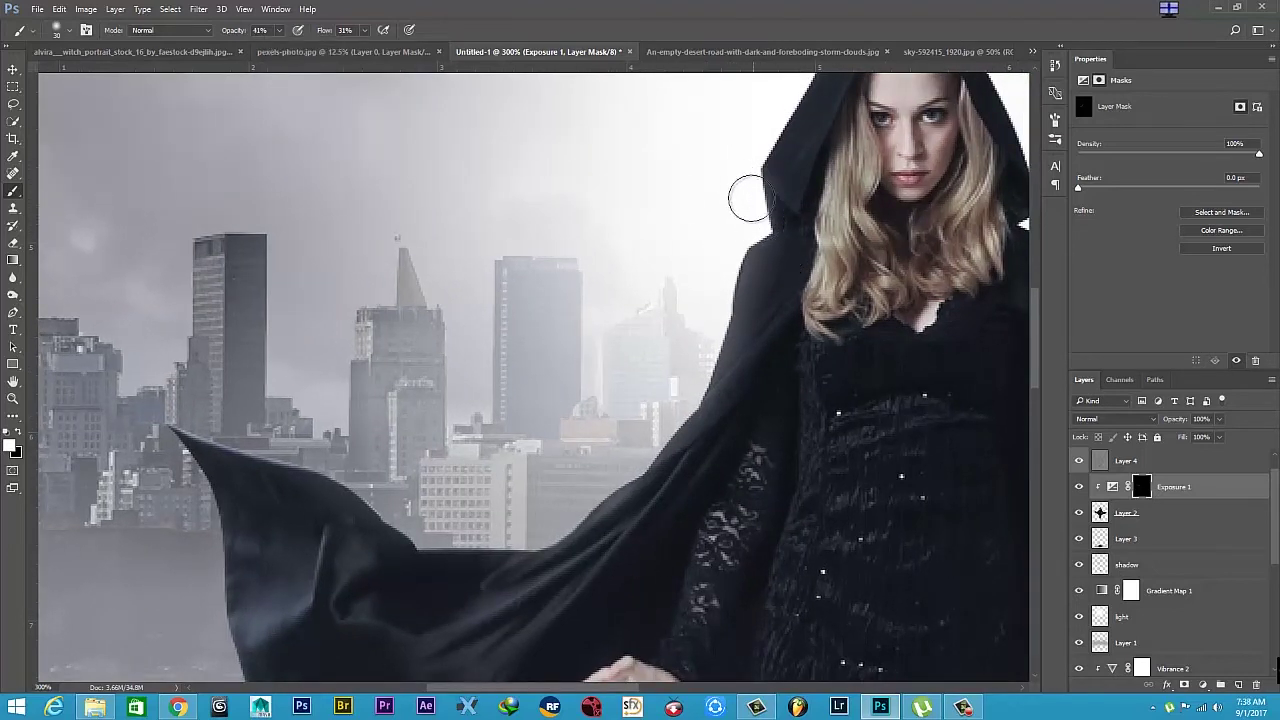
left_click_drag(749, 194, 726, 214)
mouse_move(757, 134)
left_mouse_down()
mouse_move(697, 283)
mouse_move(749, 197)
mouse_move(808, 163)
mouse_move(871, 177)
mouse_move(848, 148)
mouse_move(749, 200)
mouse_move(675, 336)
mouse_move(666, 429)
mouse_move(669, 349)
mouse_move(747, 297)
mouse_move(686, 363)
mouse_move(580, 423)
mouse_move(506, 424)
mouse_move(320, 330)
mouse_move(380, 449)
mouse_move(297, 234)
left_mouse_up()
left_click_drag(660, 518, 600, 391)
mouse_move(543, 457)
left_mouse_down()
mouse_move(677, 597)
mouse_move(661, 449)
mouse_move(660, 609)
mouse_move(634, 480)
mouse_move(551, 571)
left_mouse_up()
Paint rim light along the cloak's upper-right edge and the hood's right edge.
left_click_drag(657, 429, 580, 546)
mouse_move(405, 150)
left_mouse_down()
mouse_move(471, 286)
mouse_move(563, 400)
mouse_move(626, 452)
left_mouse_up()
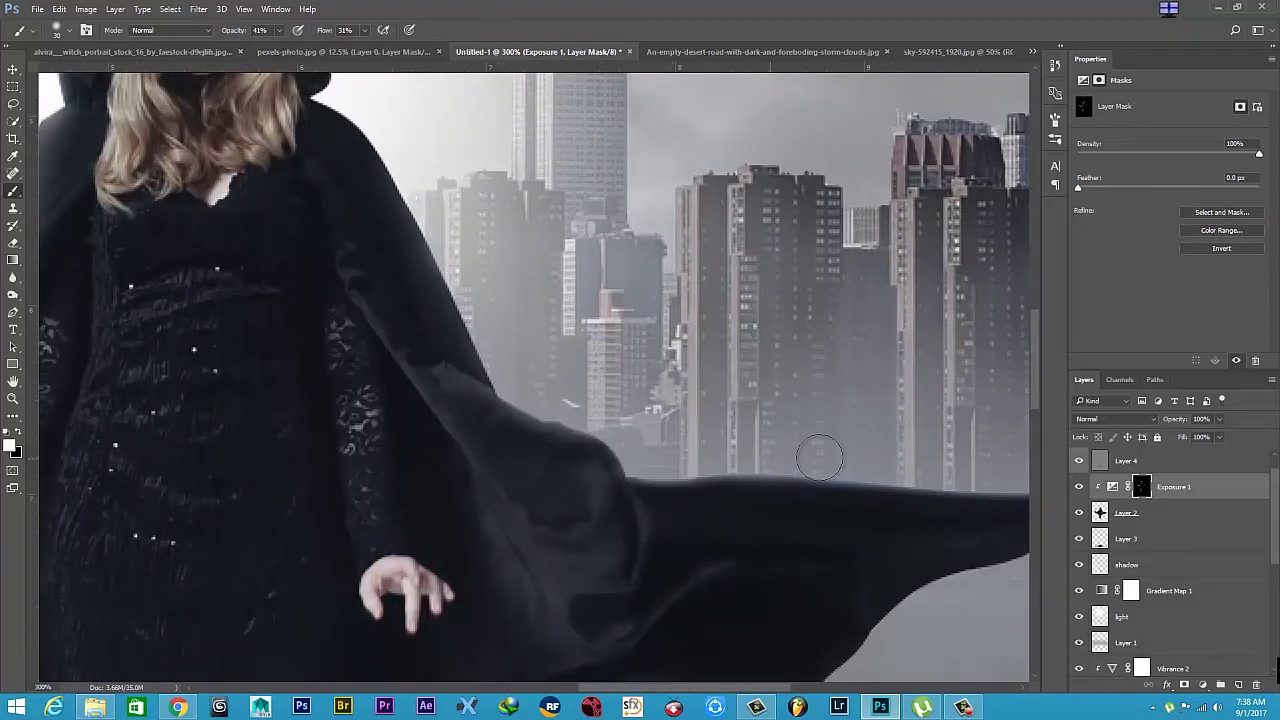
scroll(800, 455, "right", 3)
scroll(680, 420, "up", 3)
scroll(480, 300, "up", 2)
left_click_drag(357, 171, 400, 290)
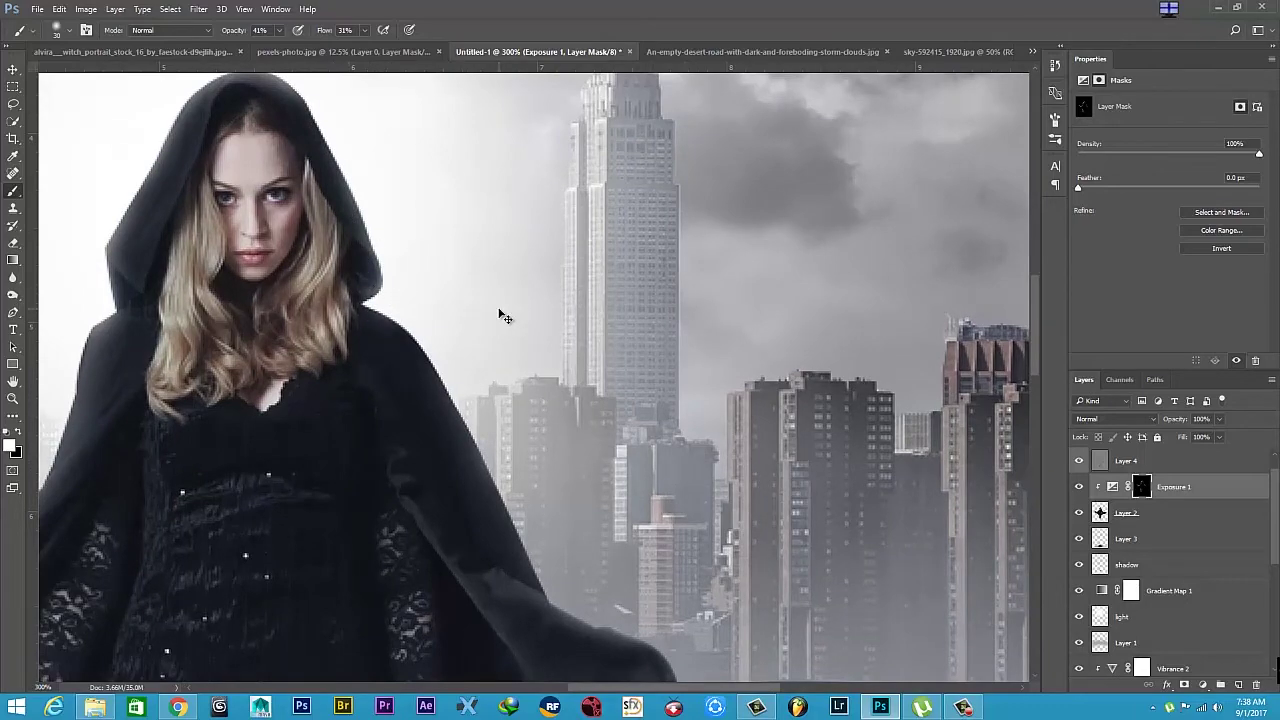
key("ctrl+minus")
key("ctrl+minus")
key("ctrl+minus")
key("ctrl+plus")
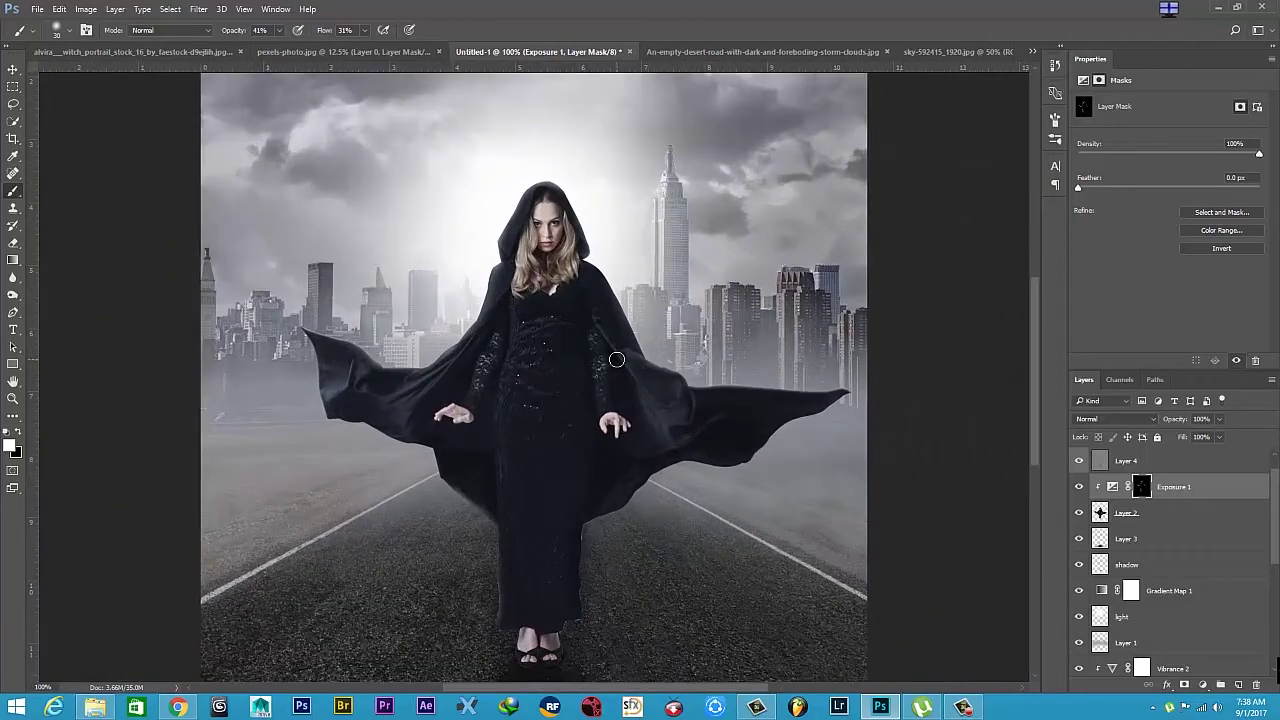
Zoom to 50%, make Layer 4 visible, and select Layer 3.
key("ctrl+minus")
key("ctrl+plus")
key("ctrl+minus")
key("ctrl+minus")
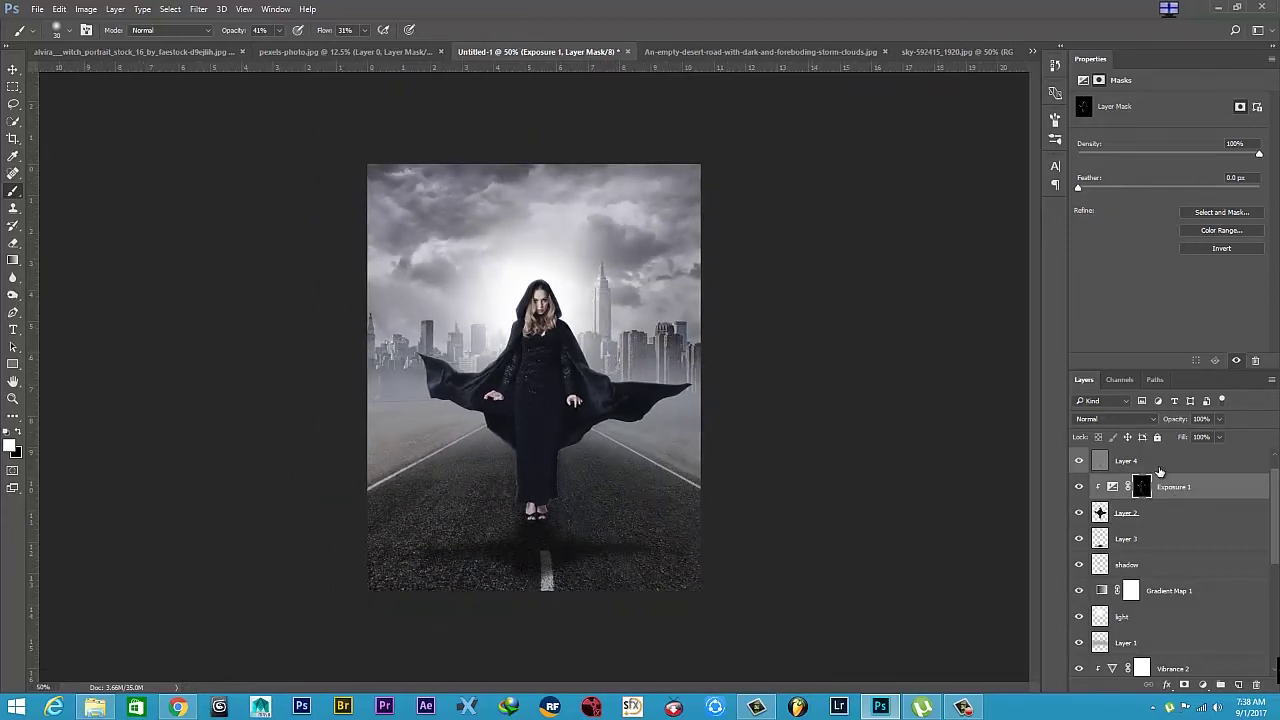
left_click(1122, 462)
left_click(1080, 462)
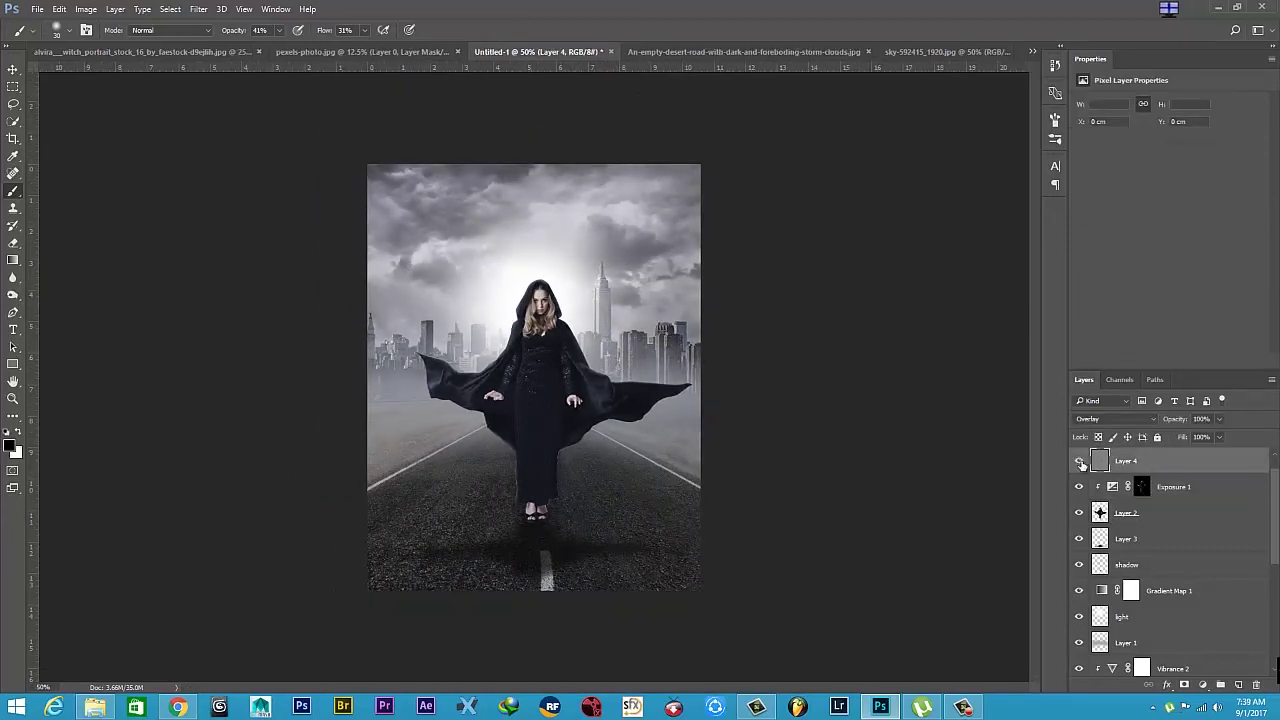
left_click(1152, 540)
Stretch, narrow and skew Layer 3 into a shadow along the road beneath her feet.
key("ctrl+t")
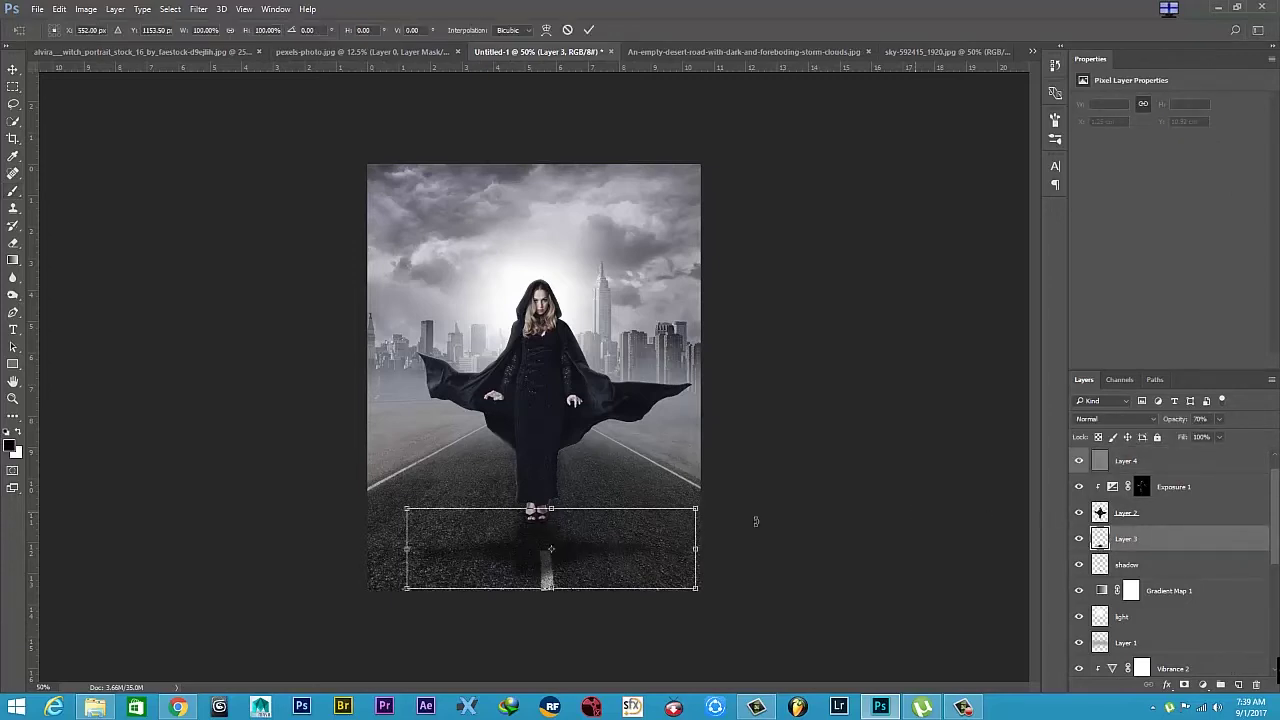
left_click_drag(556, 591, 551, 657)
left_click_drag(551, 508, 551, 501)
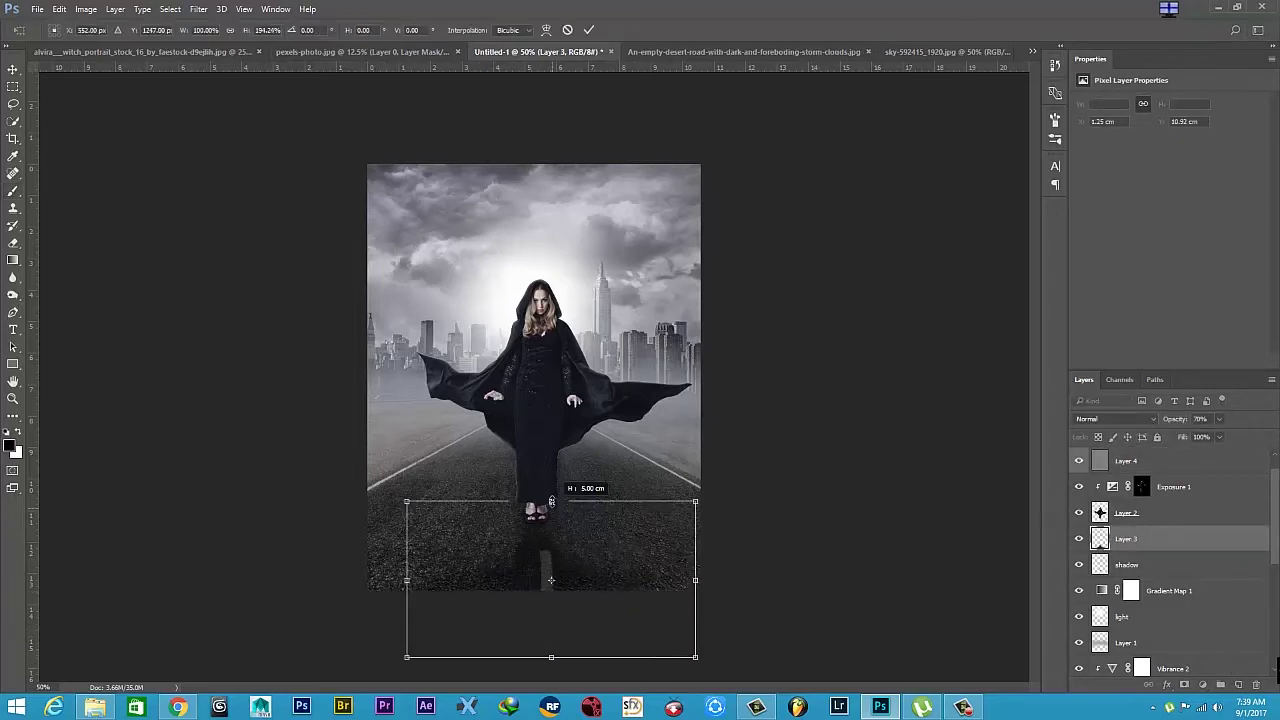
left_click_drag(697, 582, 676, 582)
left_click_drag(551, 501, 551, 493)
mouse_move(551, 657)
left_mouse_down()
mouse_move(567, 576)
mouse_move(556, 571)
mouse_move(602, 617)
mouse_move(601, 598)
mouse_move(557, 604)
left_mouse_up()
right_click(556, 574)
left_click(620, 408)
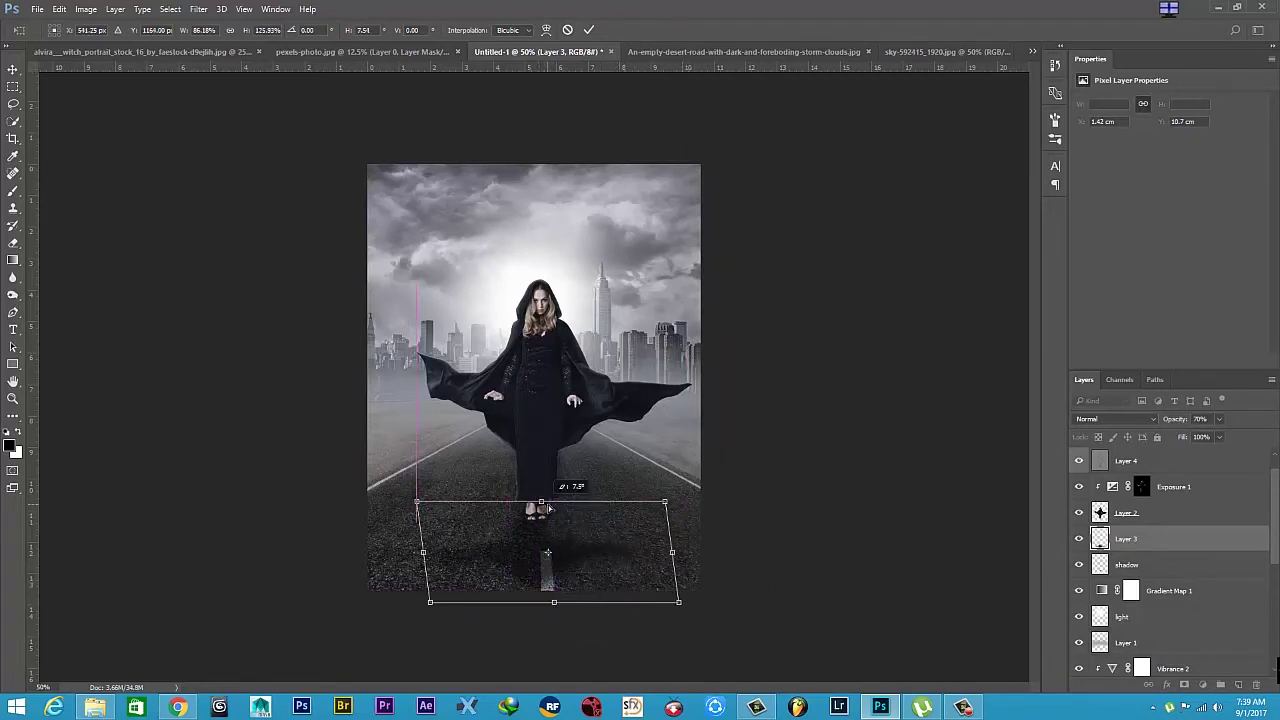
left_click_drag(557, 604, 555, 641)
left_click_drag(550, 502, 553, 504)
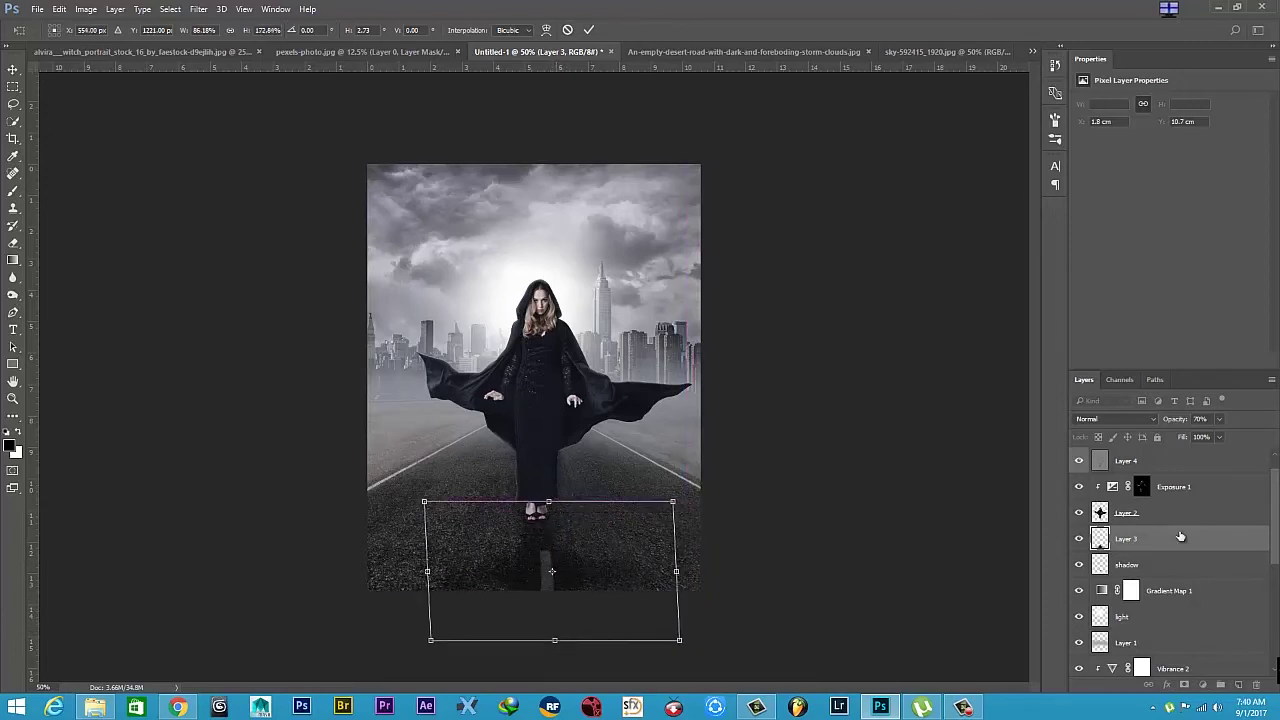
key("Return")
Lower Layer 3's opacity to 50%.
key("b")
left_click_drag(1219, 419, 1210, 438)
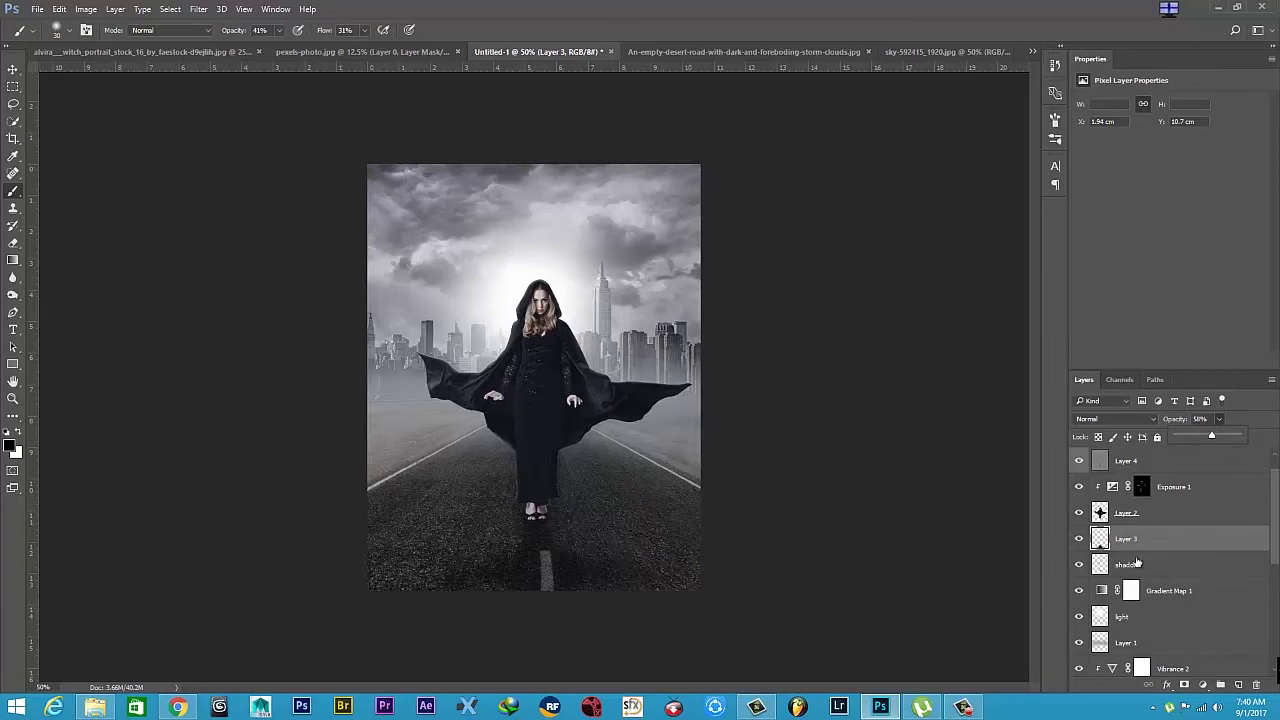
scroll(1178, 629, "down", 5)
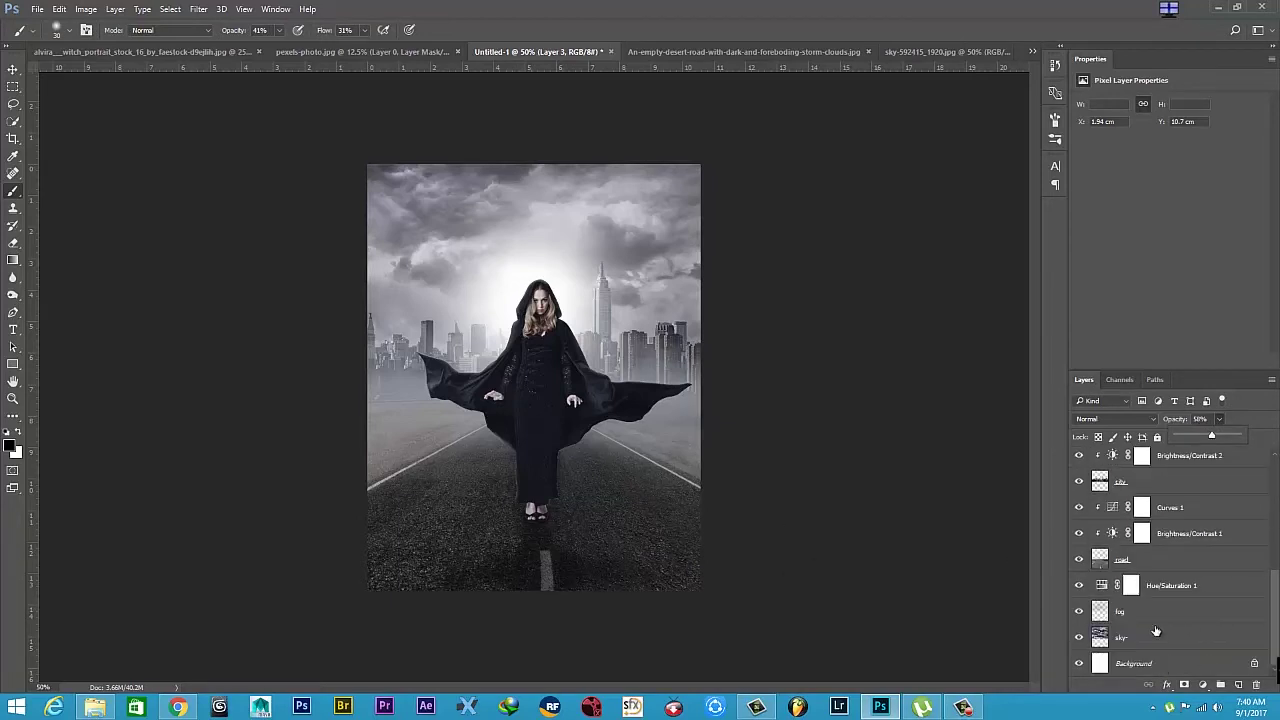
Select the road layer and Burn tool, then create empty Layer 5 above Hue/Saturation 2.
left_click(1148, 563)
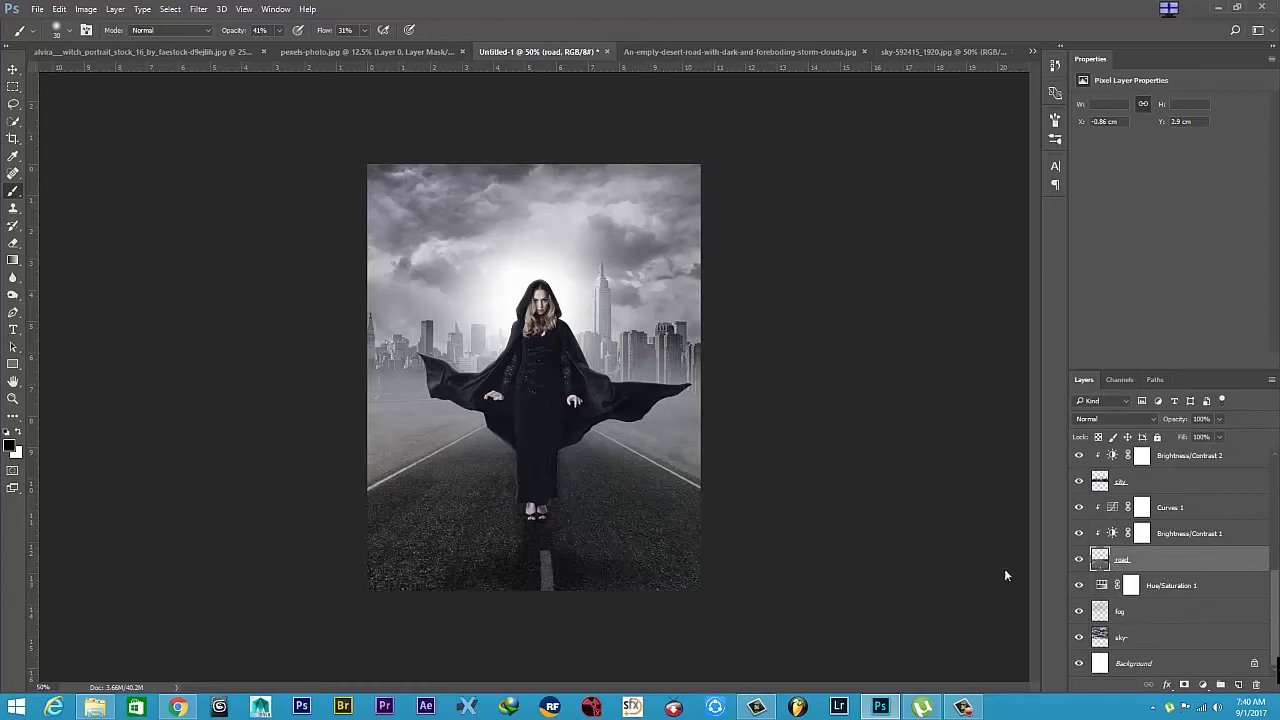
key("o")
scroll(877, 603, "down", 4)
scroll(851, 606, "up", 2)
scroll(748, 603, "up", 1)
scroll(745, 600, "up", 1)
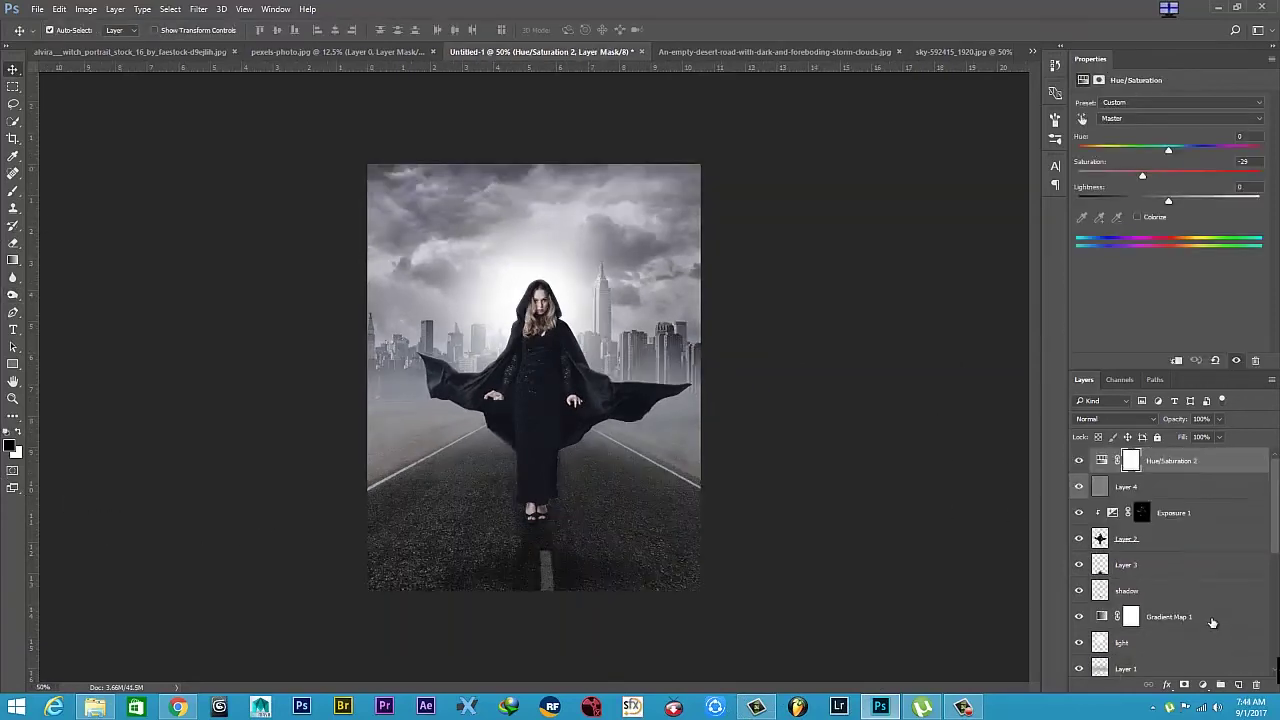
left_click(1240, 685)
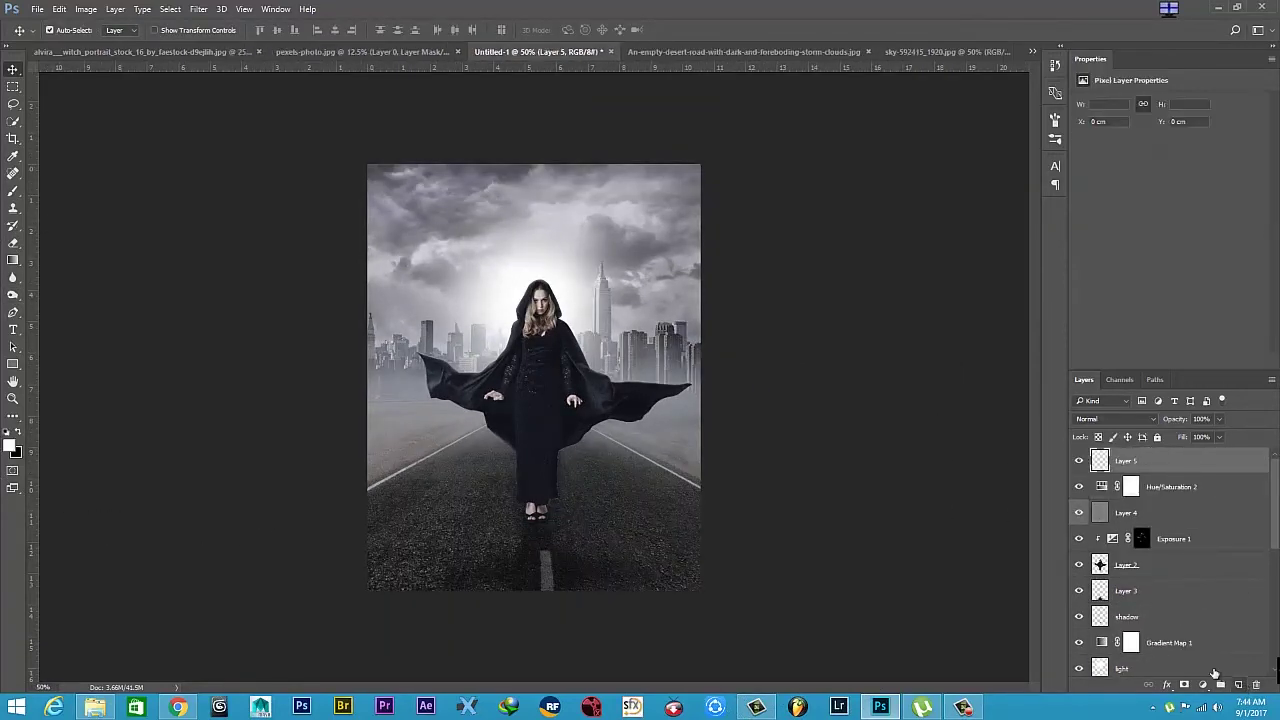
Paint fog over the road and feet with an enlarged 916 px cloud brush.
right_click(14, 192)
left_click(51, 193)
left_click(62, 34)
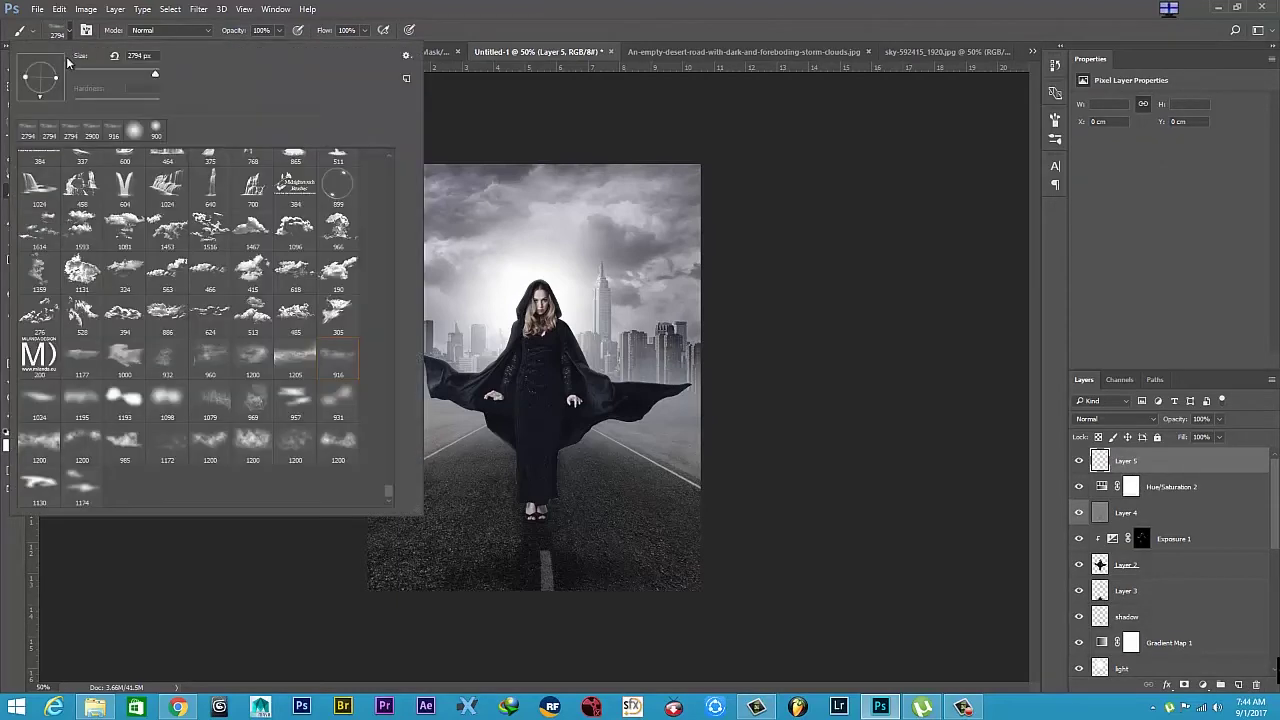
scroll(67, 185, "up", 2)
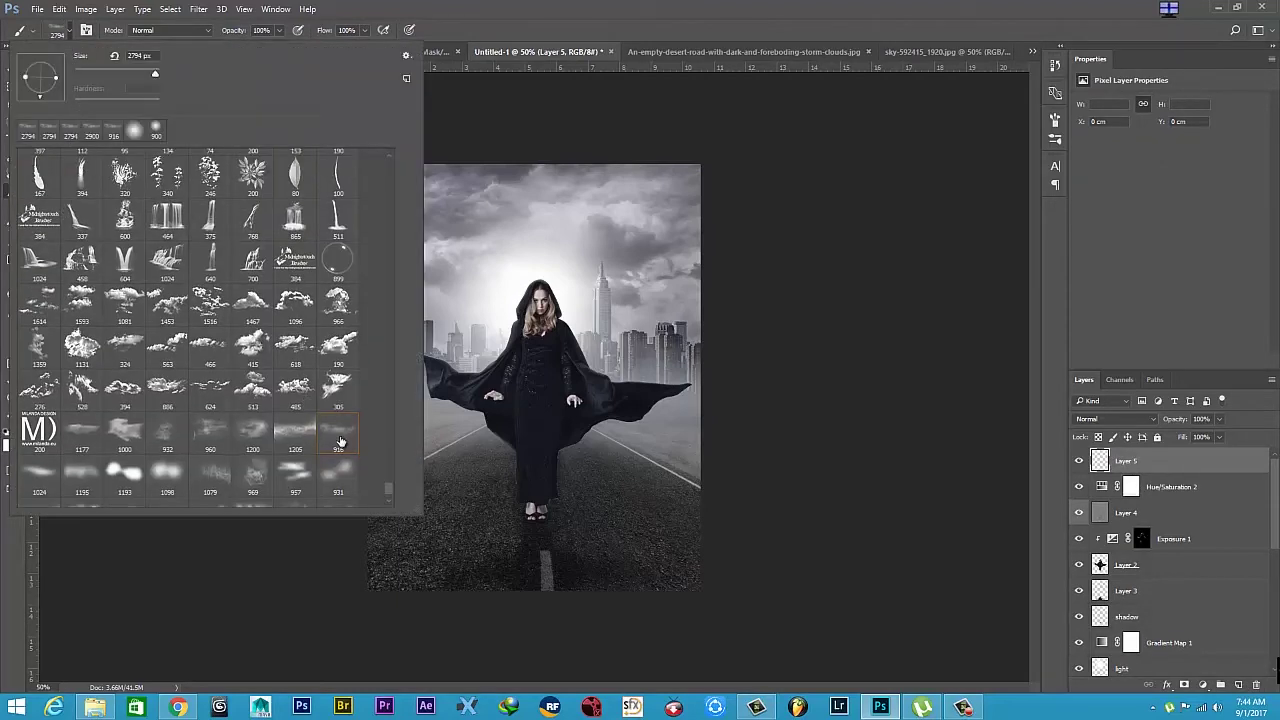
double_click(340, 441)
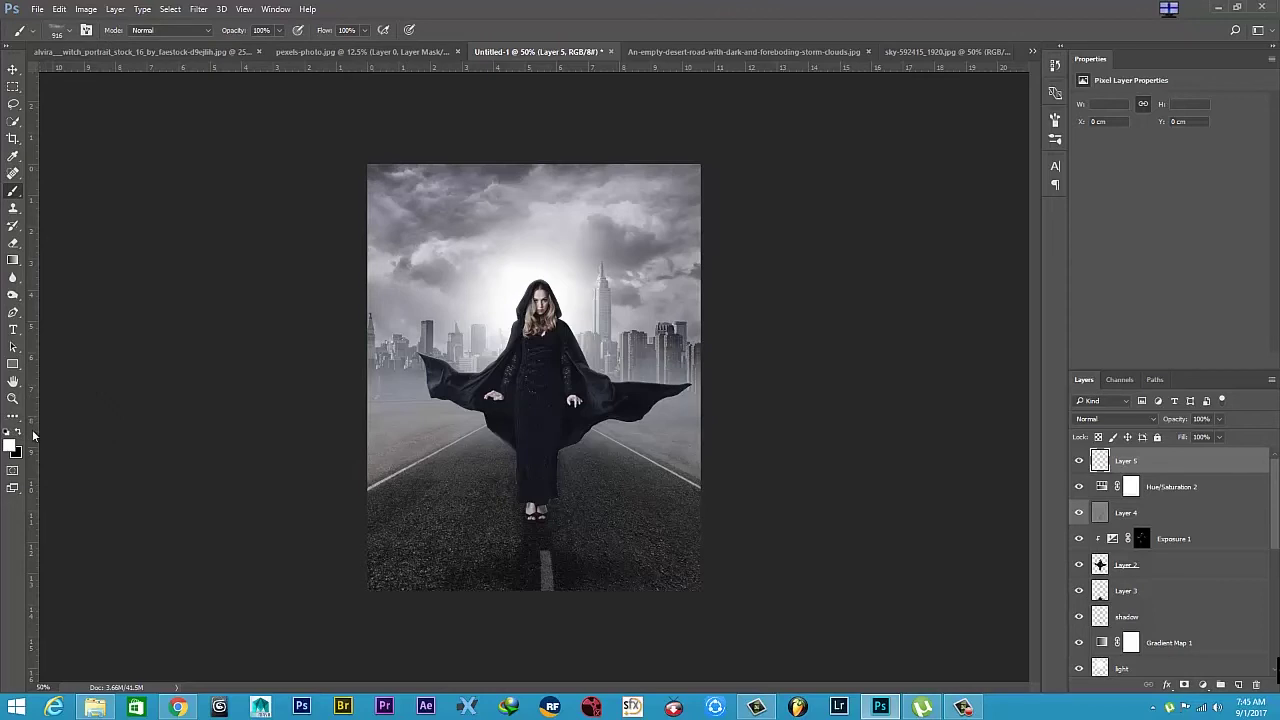
key("bracketright")
left_click_drag(361, 521, 300, 500)
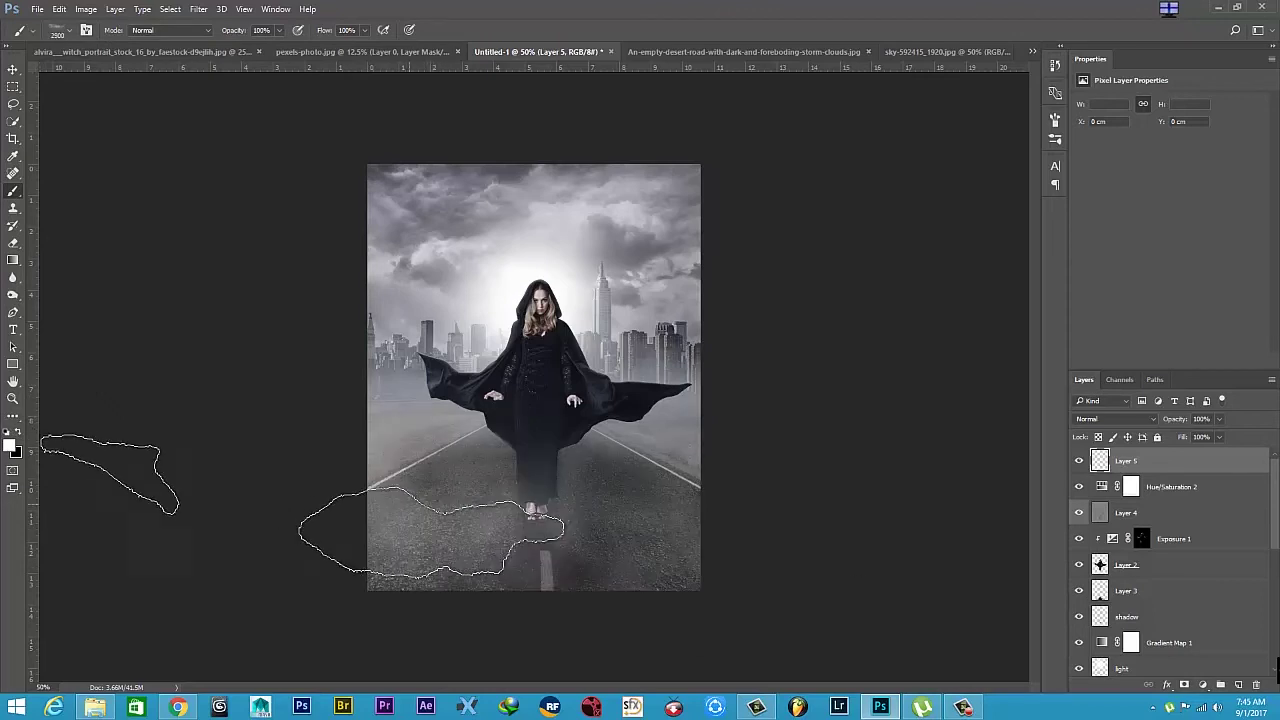
left_click_drag(378, 532, 163, 531)
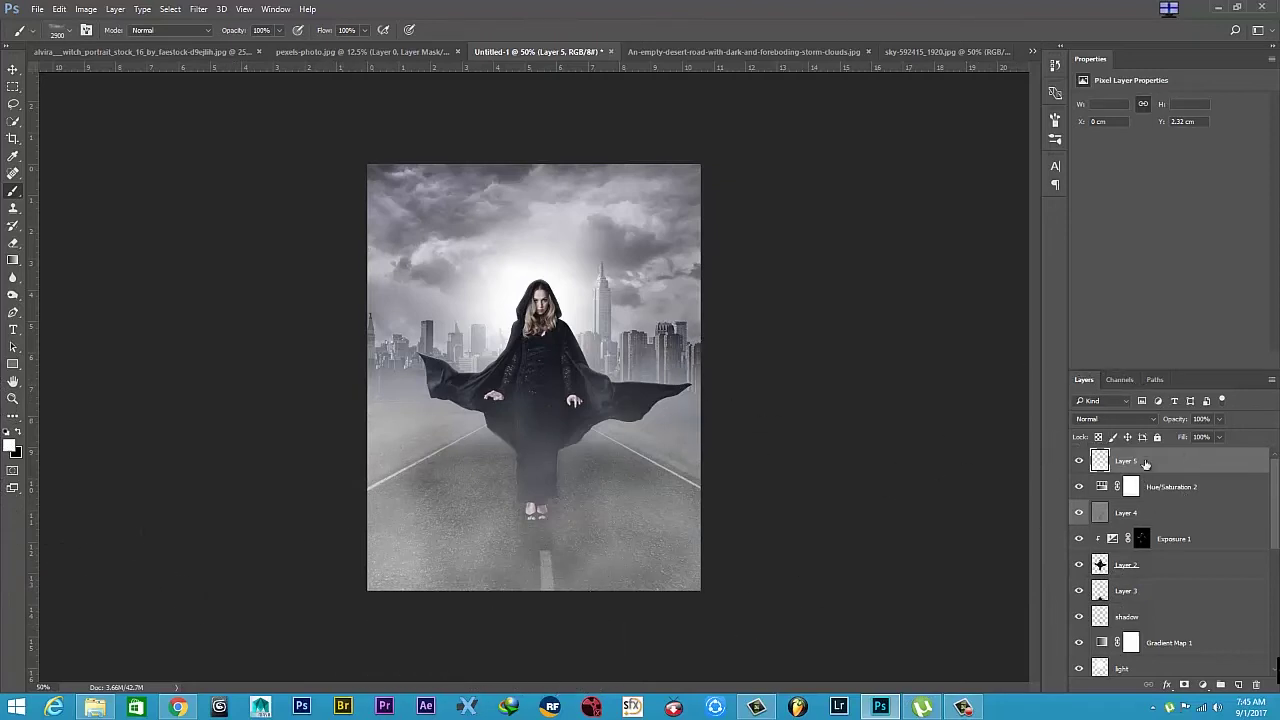
Add a mask to Layer 5, rotate the brush tip to -95°, and stamp visible layers.
left_click(1184, 684)
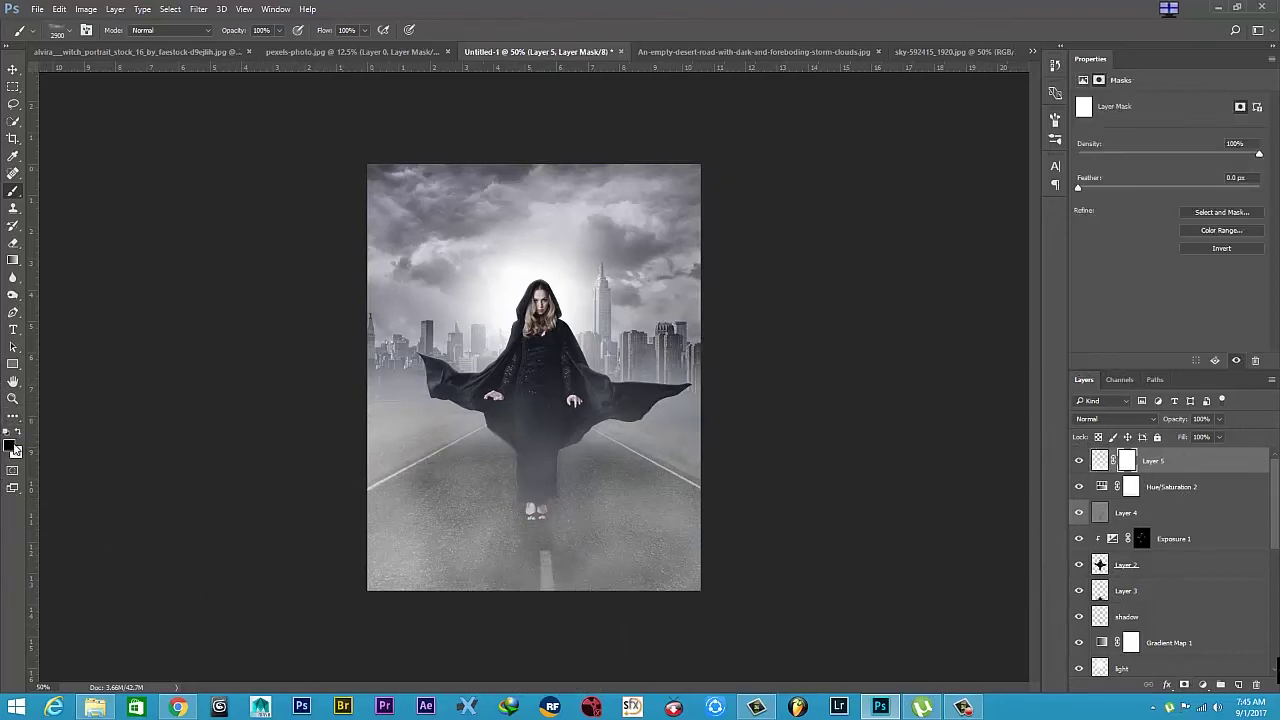
key("ctrl+d")
left_click(1055, 120)
left_click_drag(1024, 267, 1007, 288)
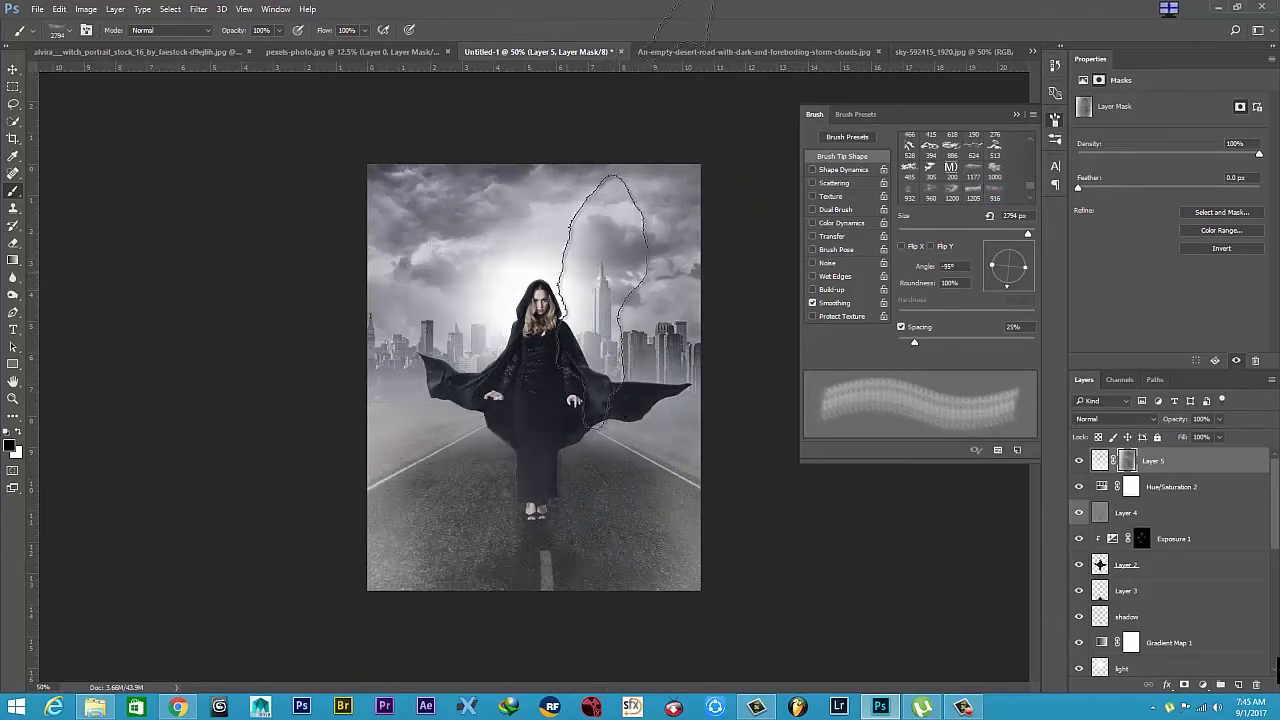
left_click(1016, 114)
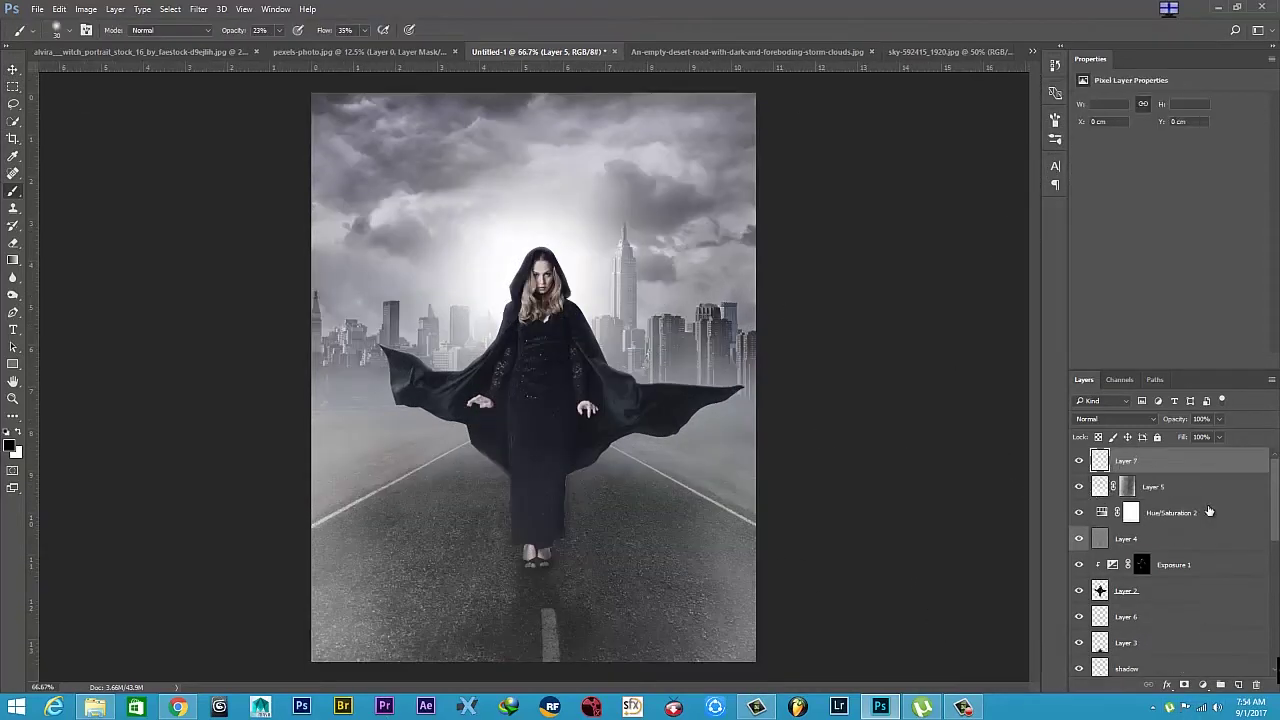
key("ctrl+shift+alt+e")
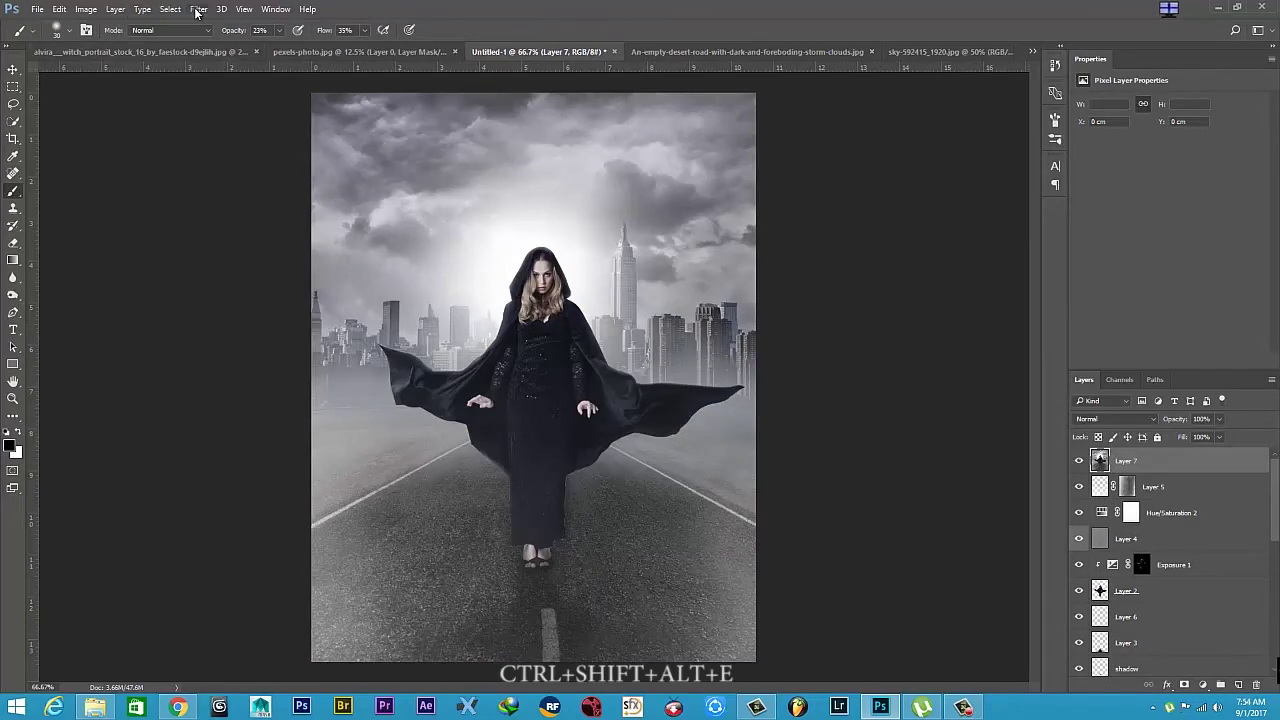
Apply Camera Raw: Temperature -11, Clarity +12, Exposure +0.20, Contrast +7, Blacks -12, vignette.
left_click(198, 9)
left_click(230, 86)
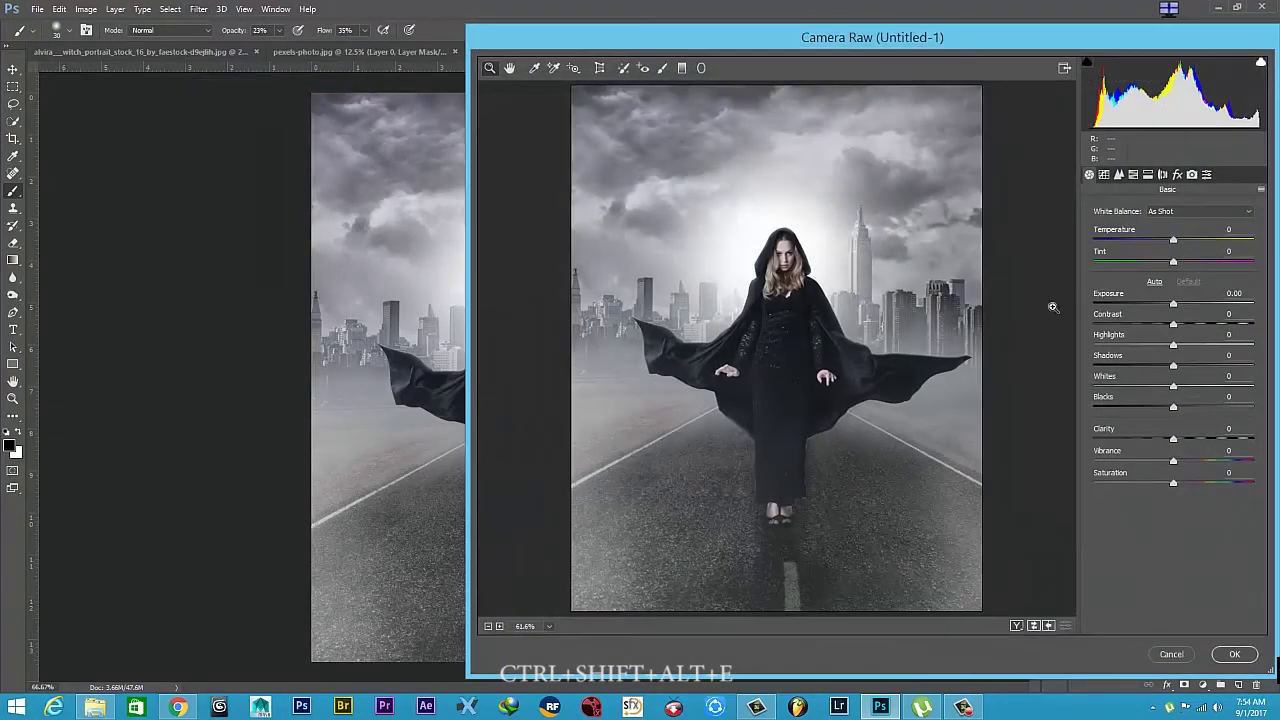
left_click_drag(1174, 241, 1181, 241)
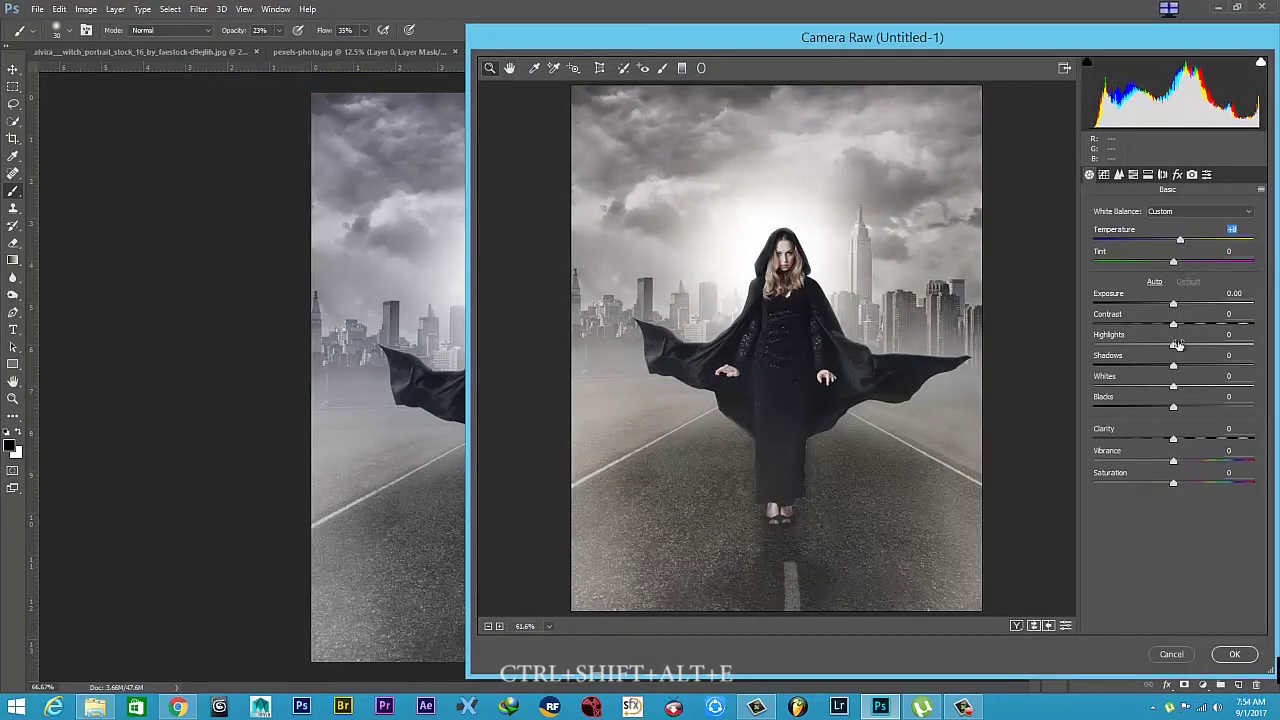
left_click_drag(1174, 440, 1183, 440)
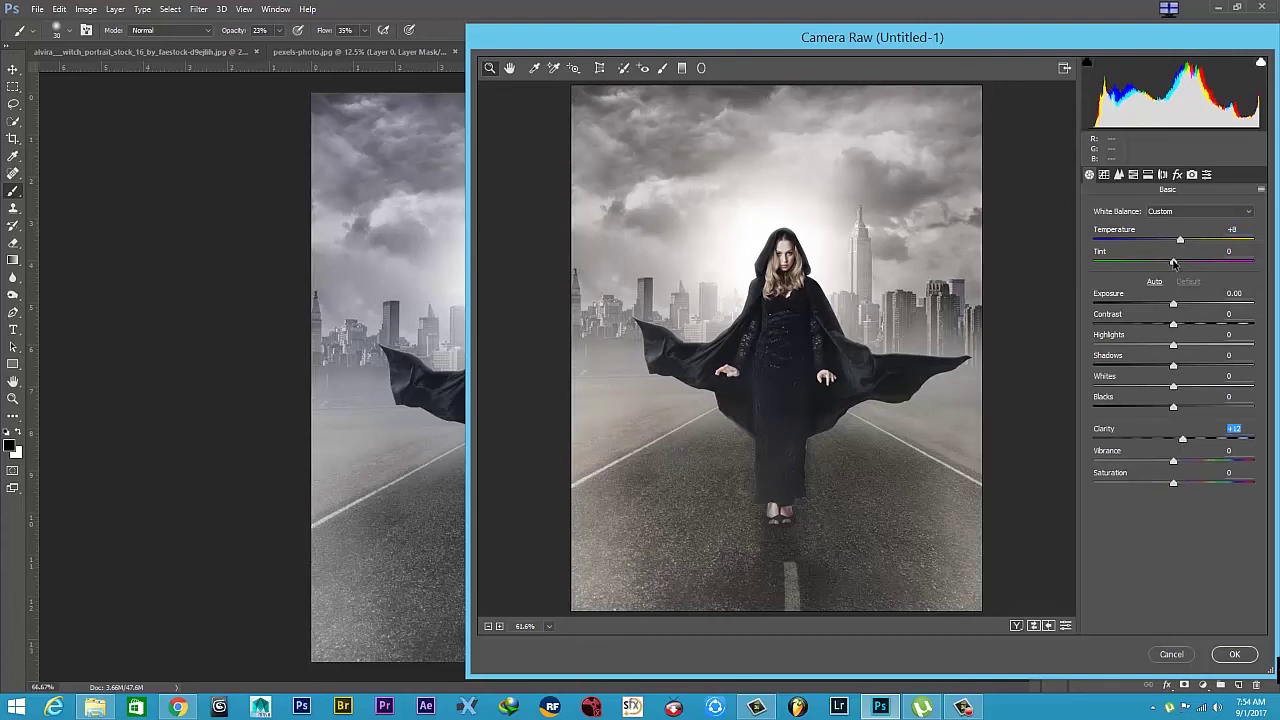
left_click_drag(1180, 241, 1164, 242)
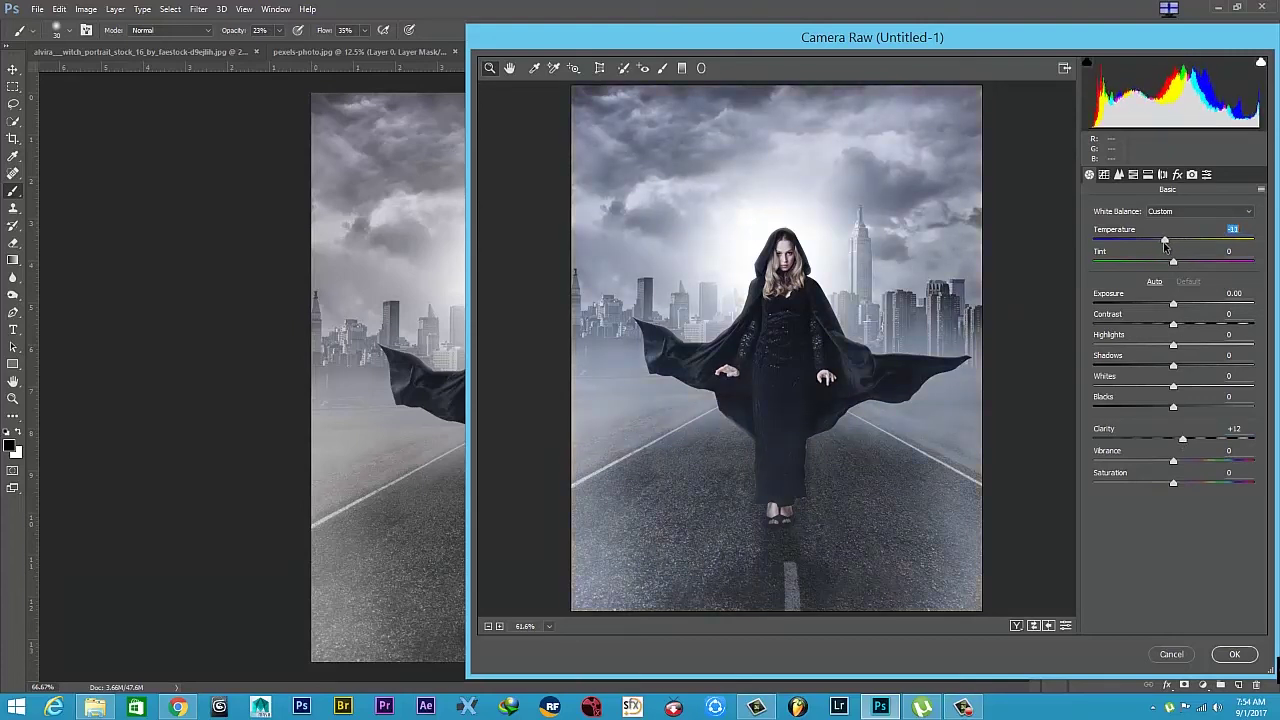
left_click_drag(1174, 326, 1178, 305)
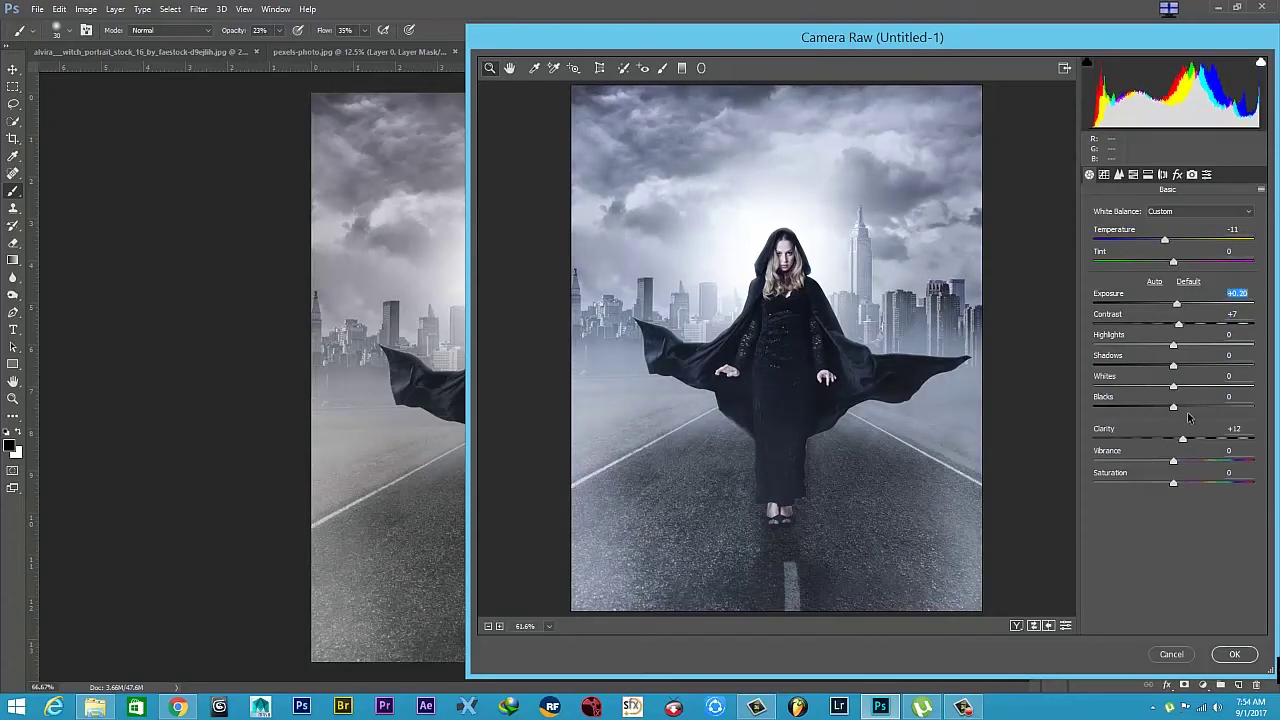
left_click_drag(1173, 409, 1155, 413)
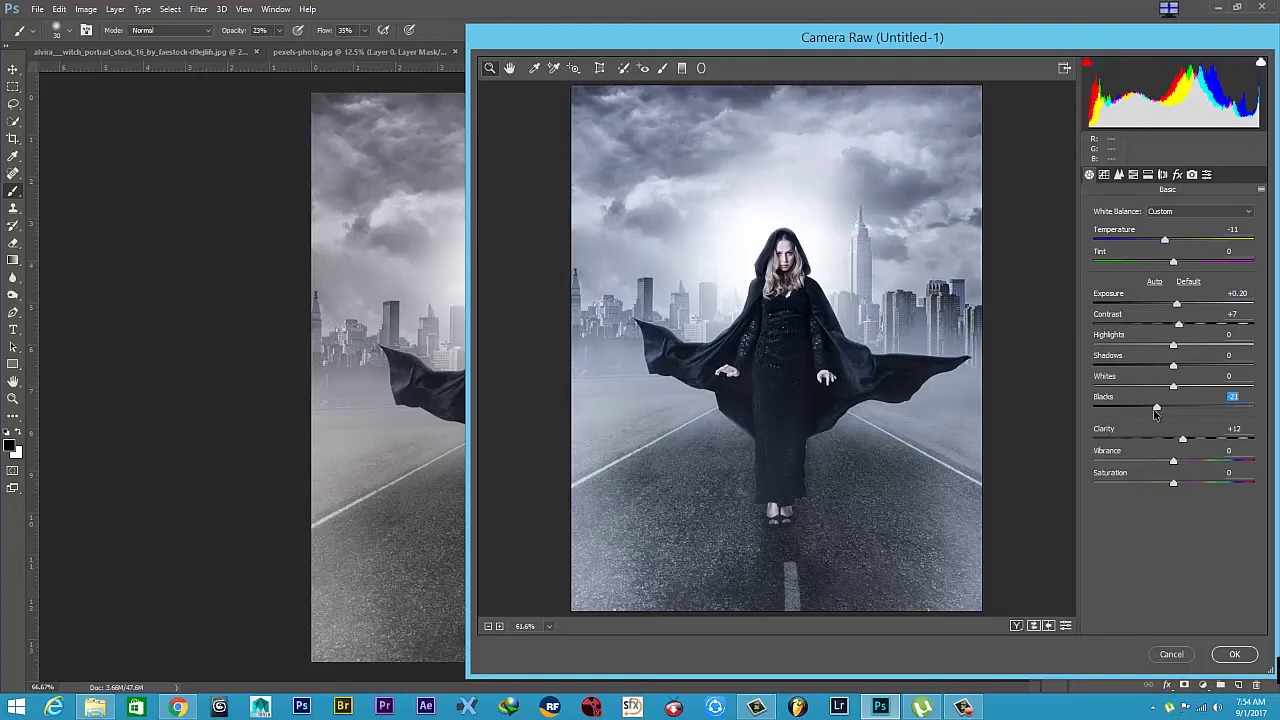
left_click_drag(1157, 413, 1160, 412)
left_click_drag(1161, 409, 1159, 397)
left_click(1177, 174)
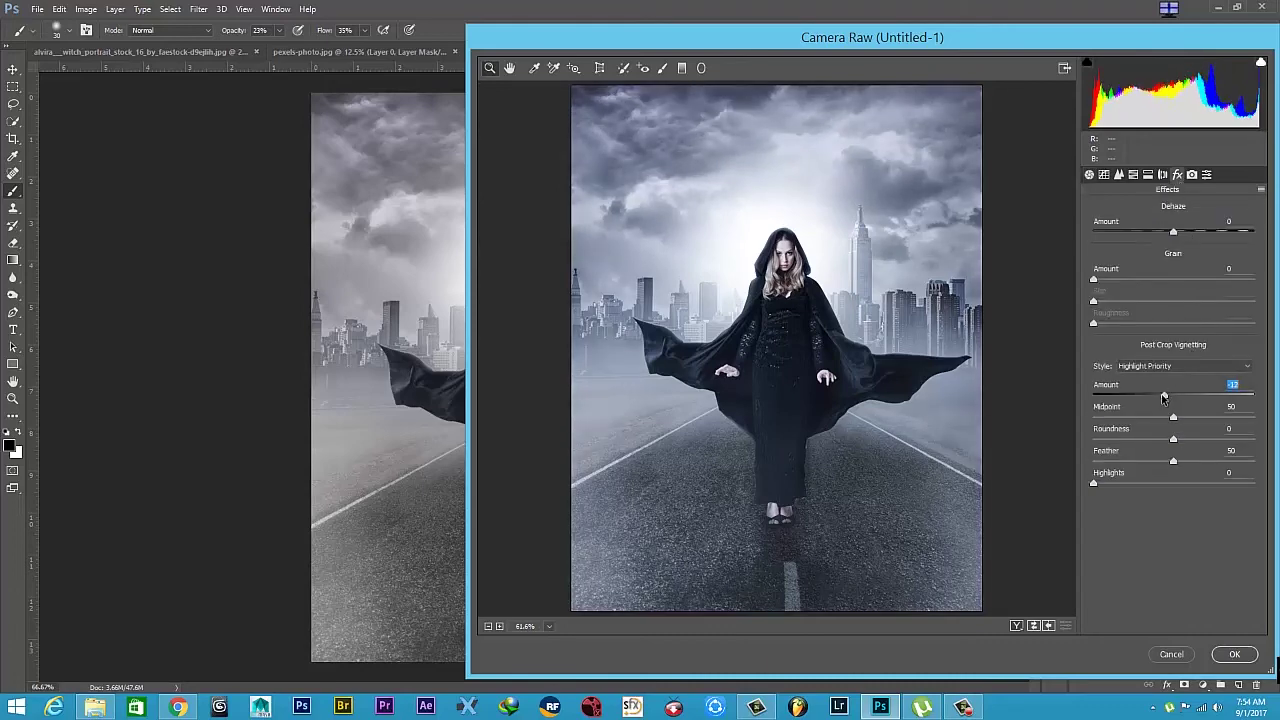
left_click(1234, 654)
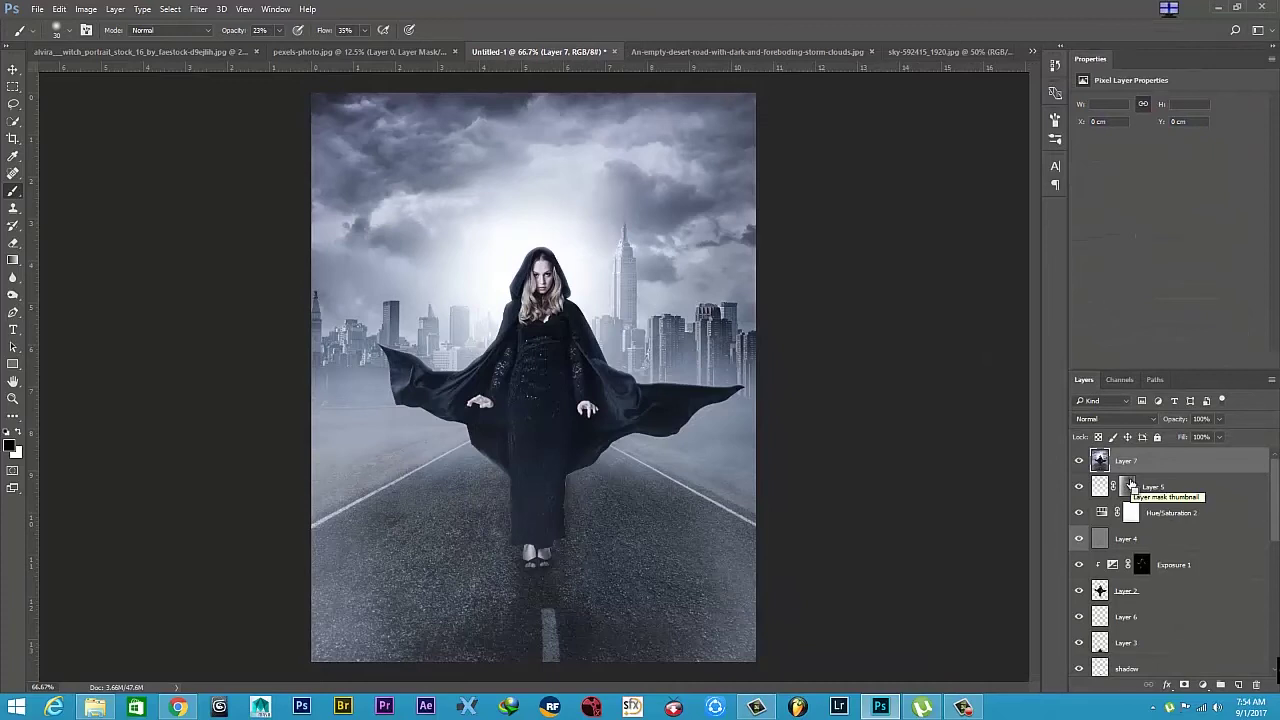
Apply Color Efex Pro 4's Contrast Only filter at 75% Soft Contrast.
key("ctrl+minus")
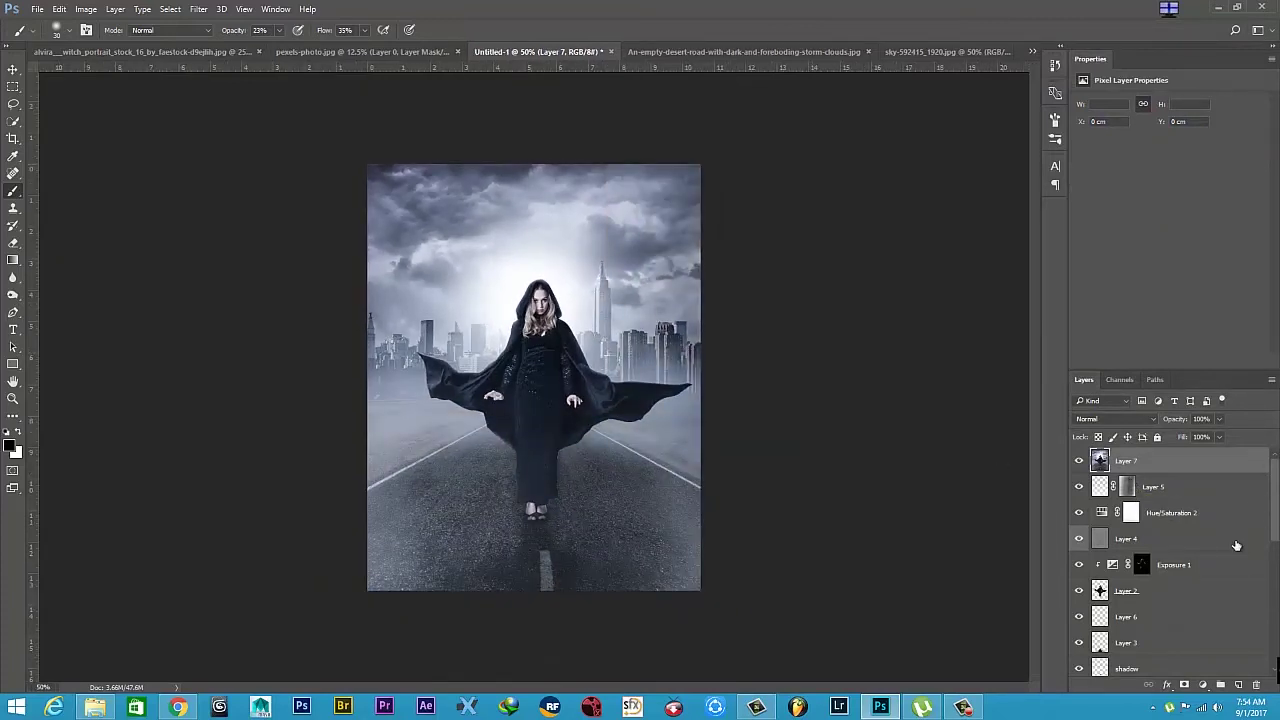
left_click(198, 10)
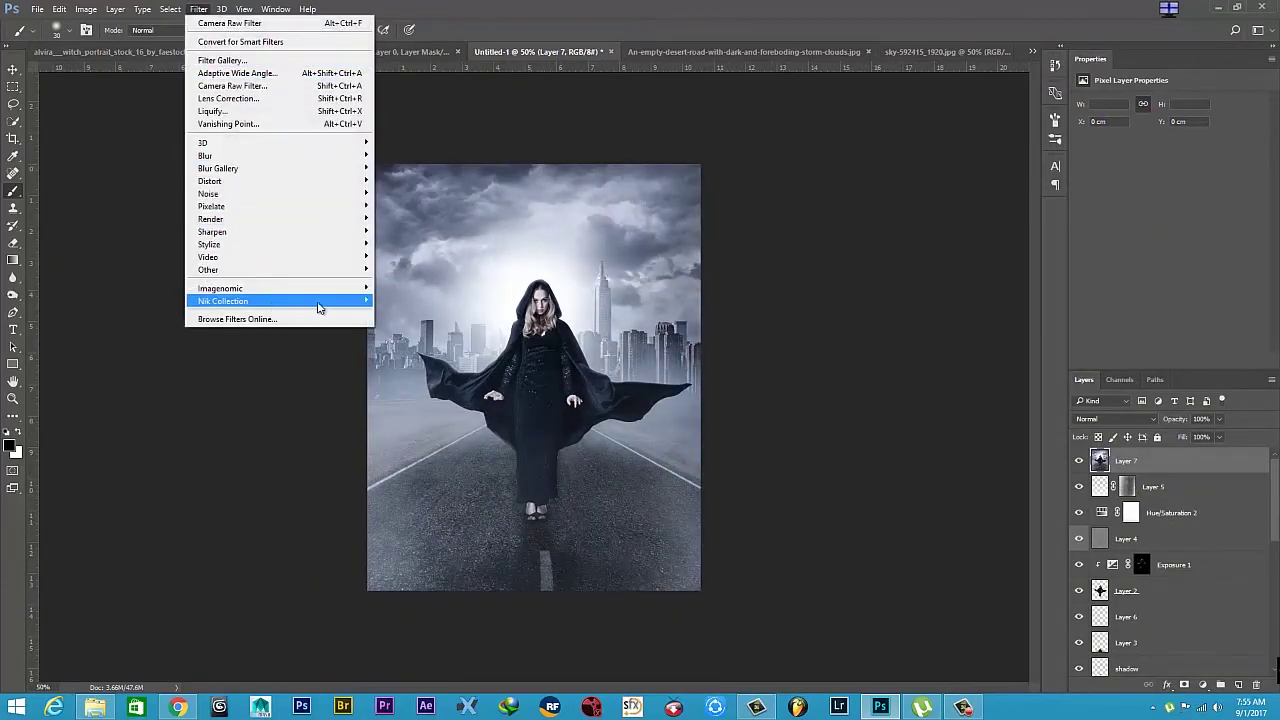
left_click(420, 313)
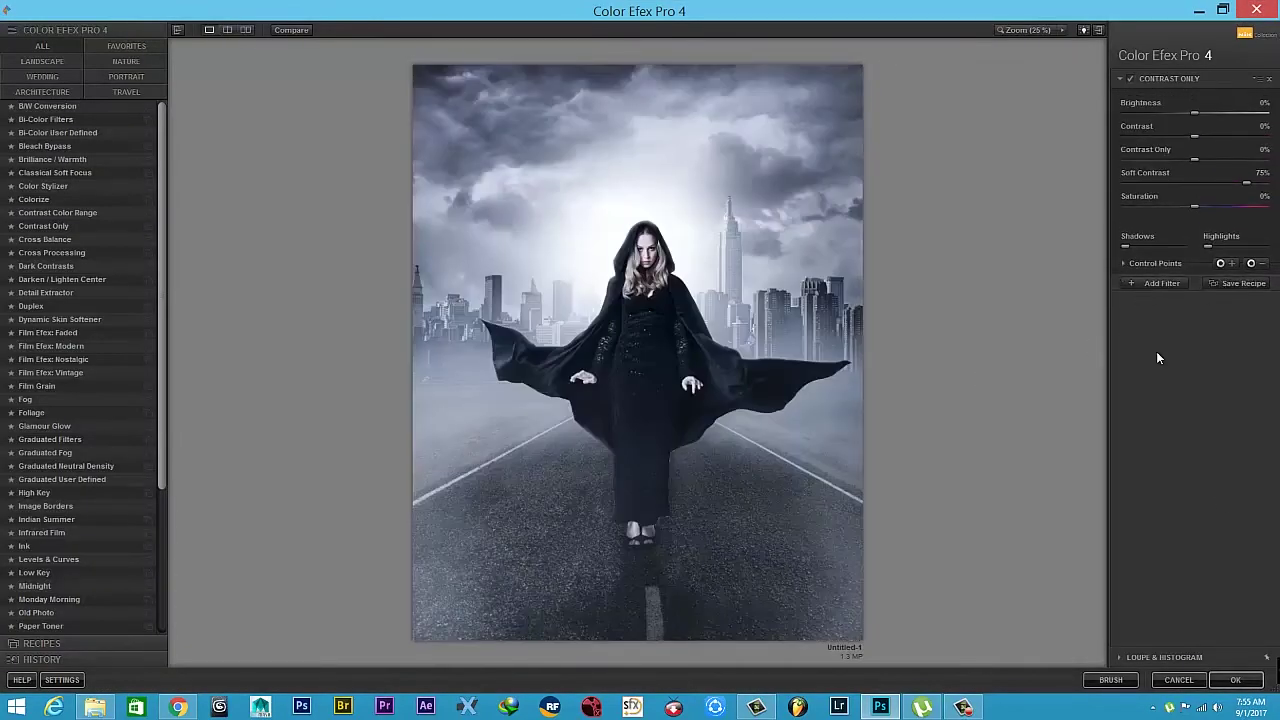
left_click(1235, 680)
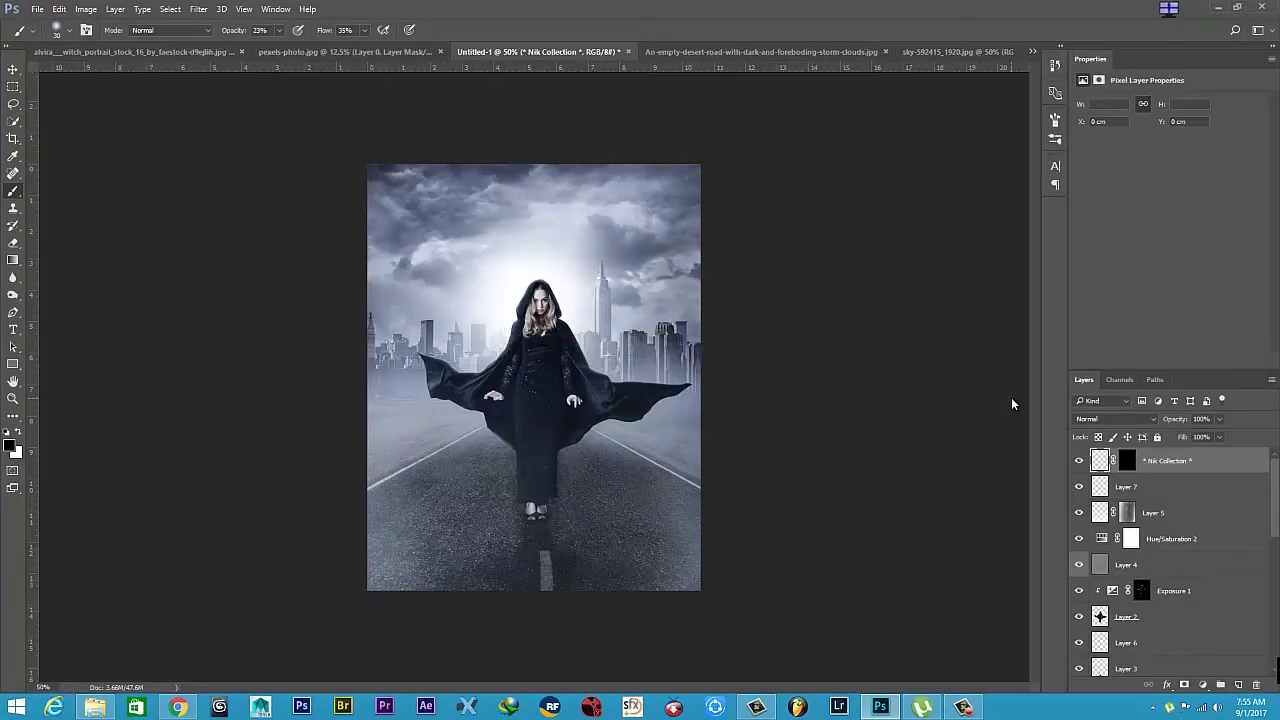
left_click(13, 329)
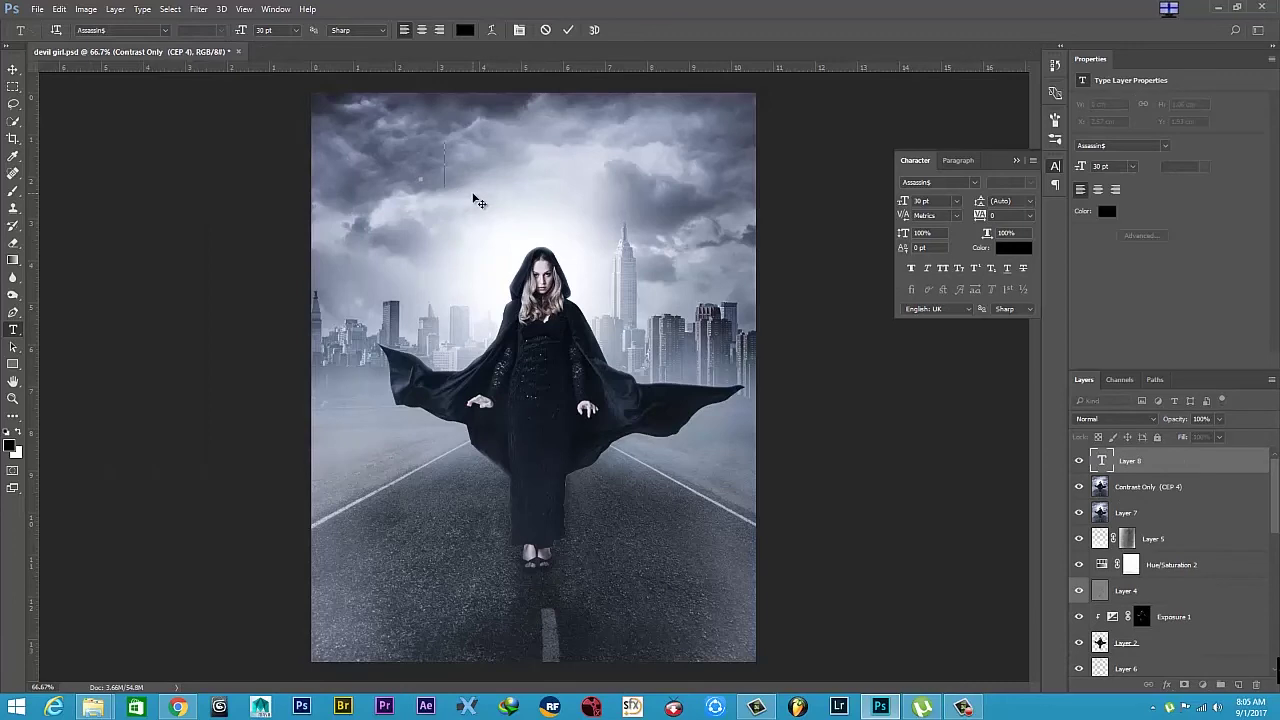
Type 'Assassin's', size it to 52 pt, and centre it near the poster top.
type("Assassin")
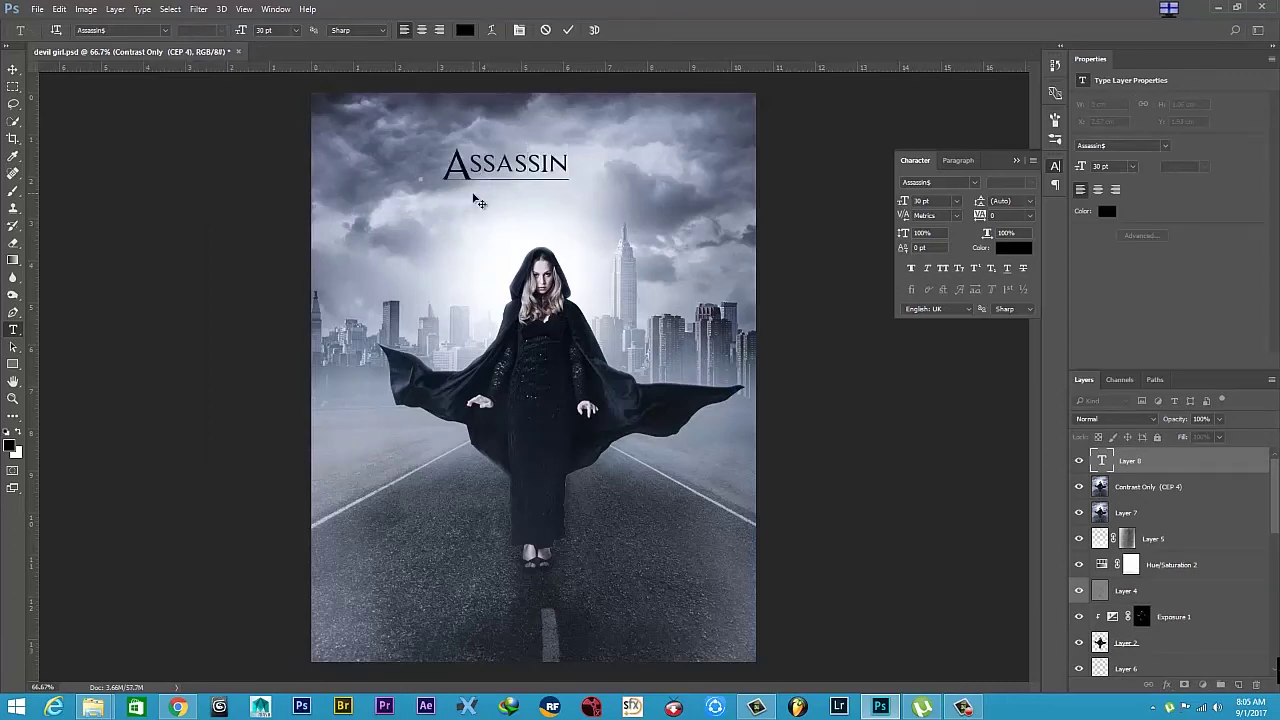
type("'s")
left_click(1104, 461)
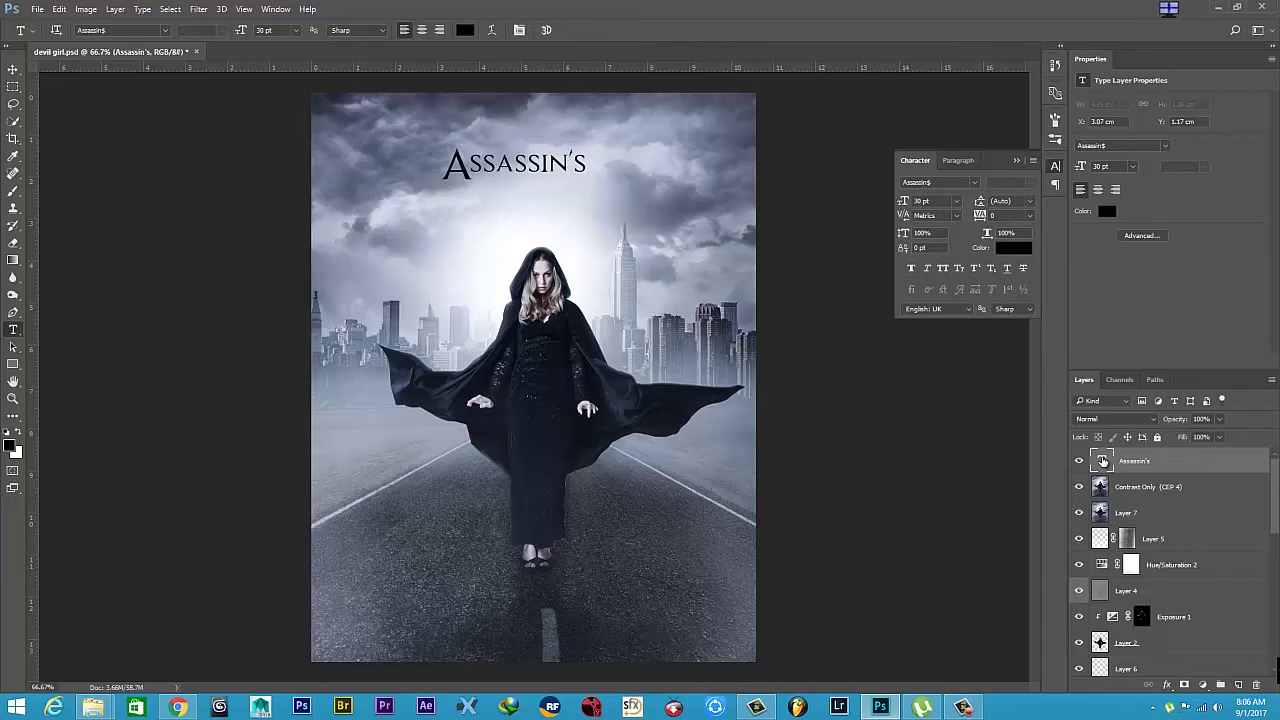
double_click(1100, 461)
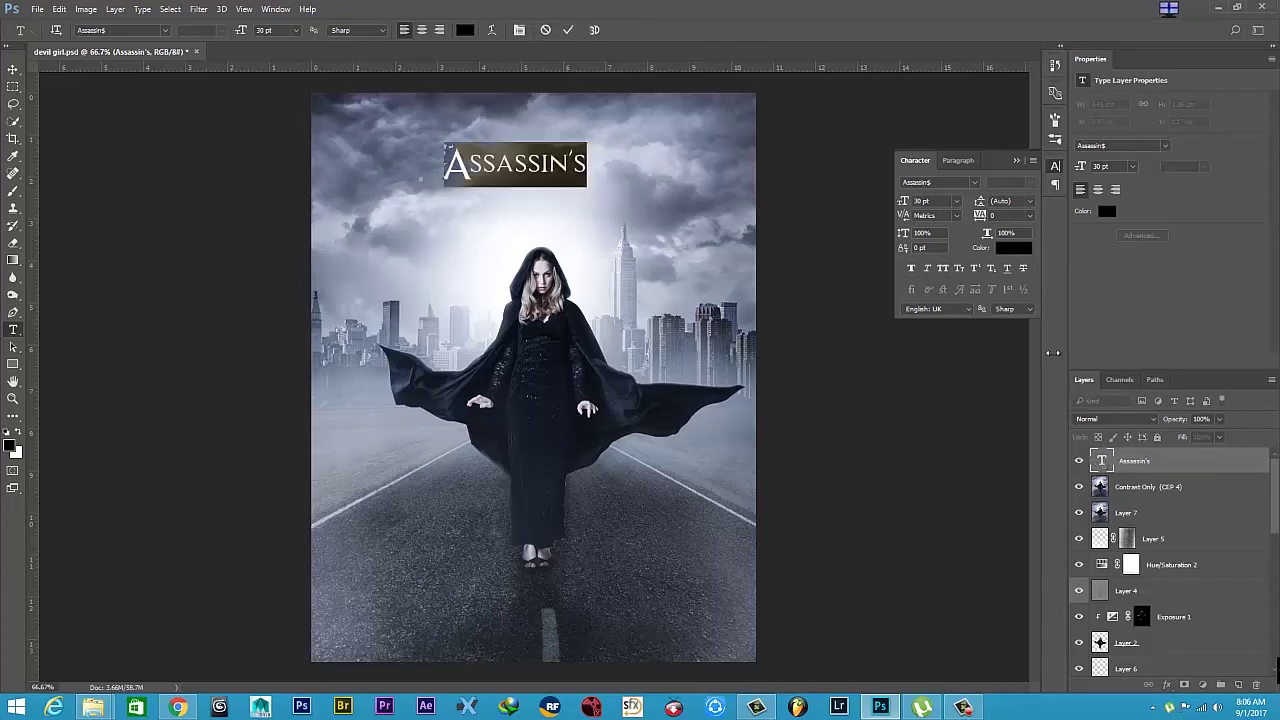
left_click_drag(915, 213, 1068, 497)
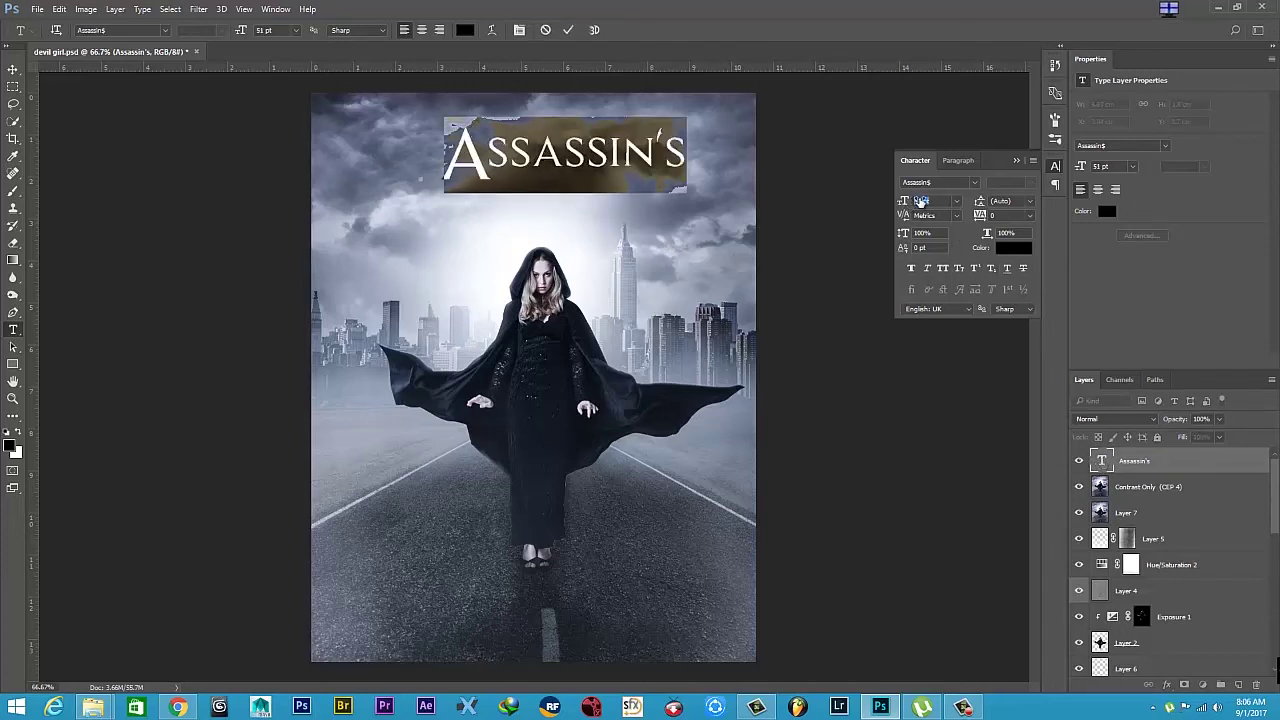
left_click(1104, 461)
key("v")
left_click_drag(560, 150, 523, 150)
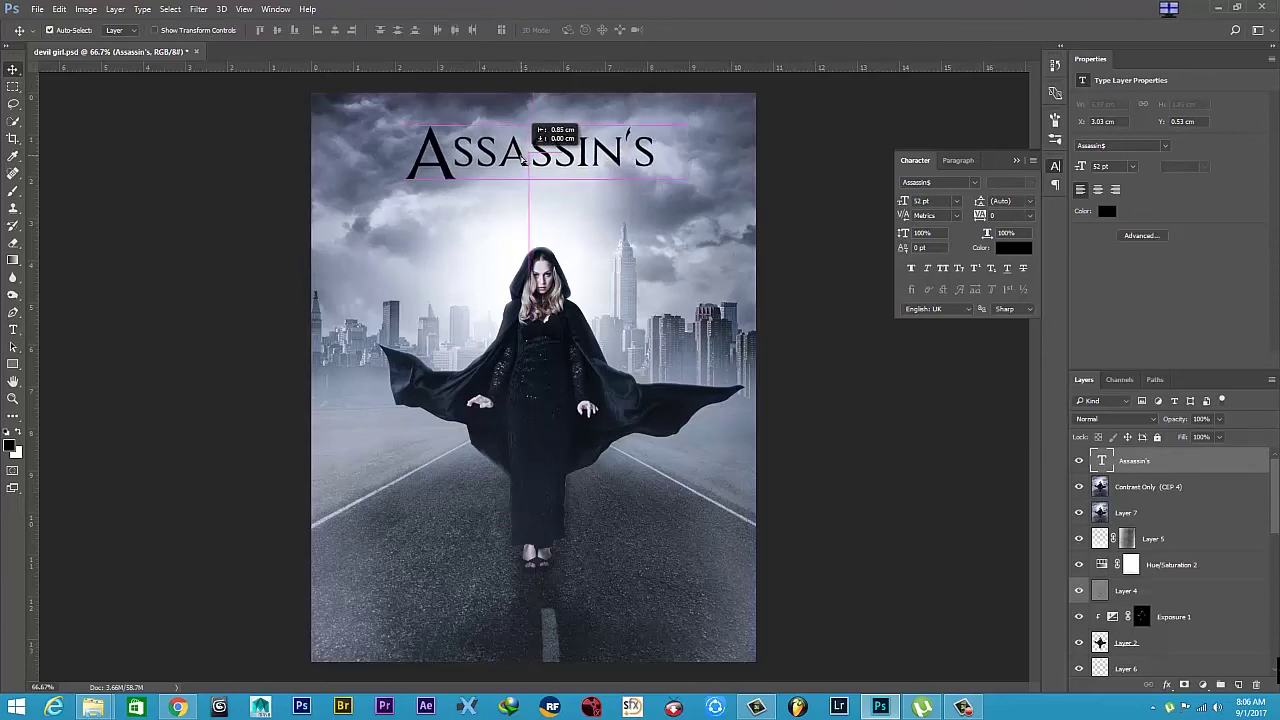
key("t")
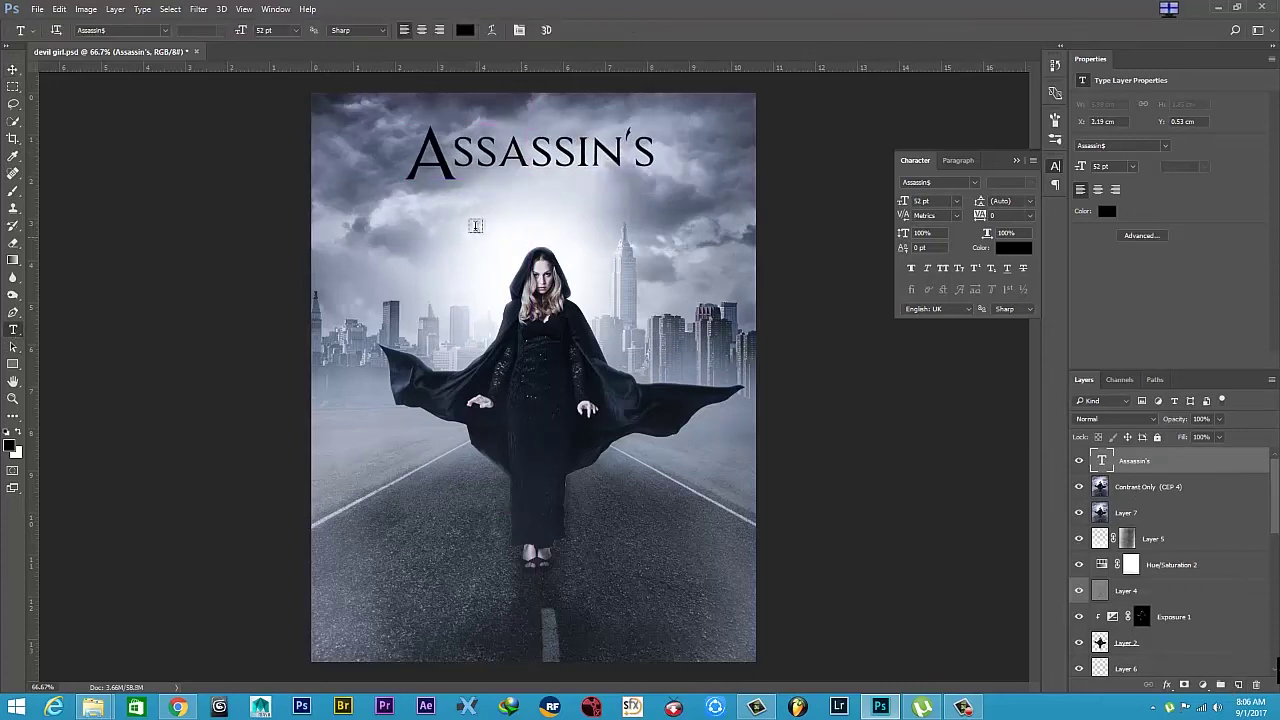
left_click(477, 207)
Type 'creed' below the title and shrink it to 39 pt.
type("creed")
key("ctrl+a")
left_click_drag(903, 201, 885, 201)
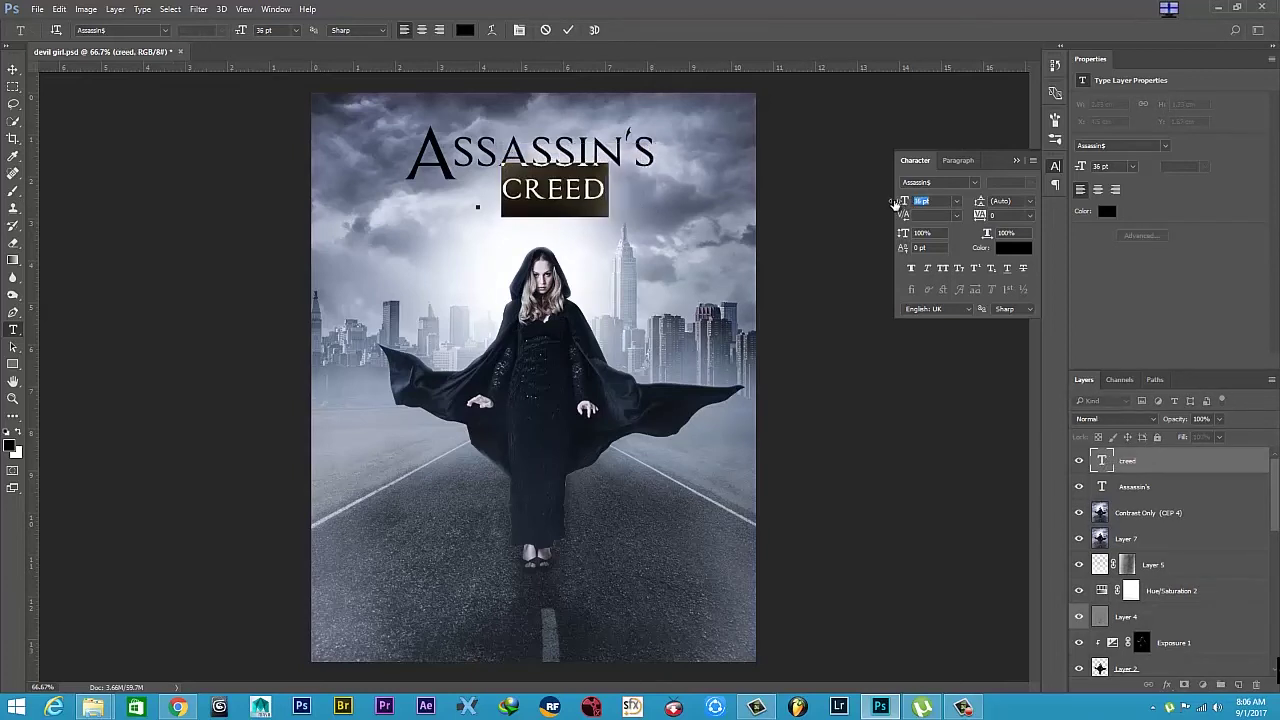
key("ctrl+Return")
key("v")
Colour the 'creed' text a dark red.
double_click(573, 197)
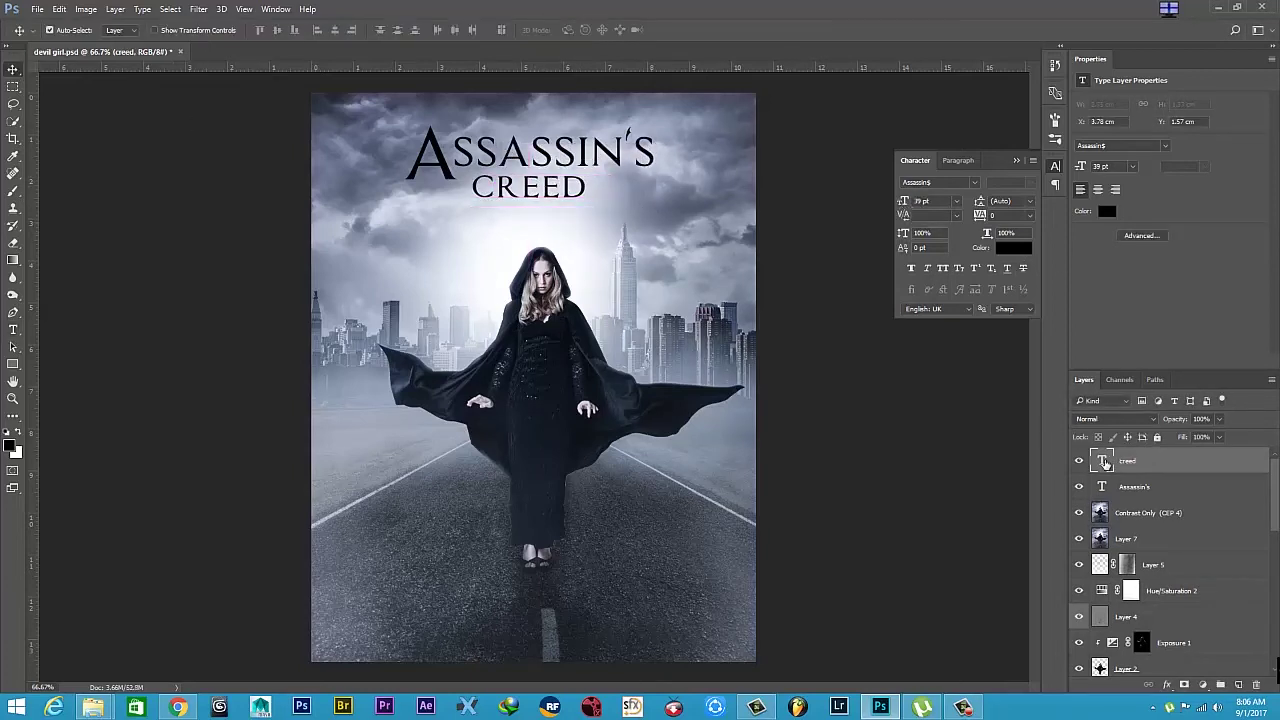
left_click(1013, 247)
left_click_drag(848, 186, 856, 168)
left_click(983, 176)
left_click(1014, 250)
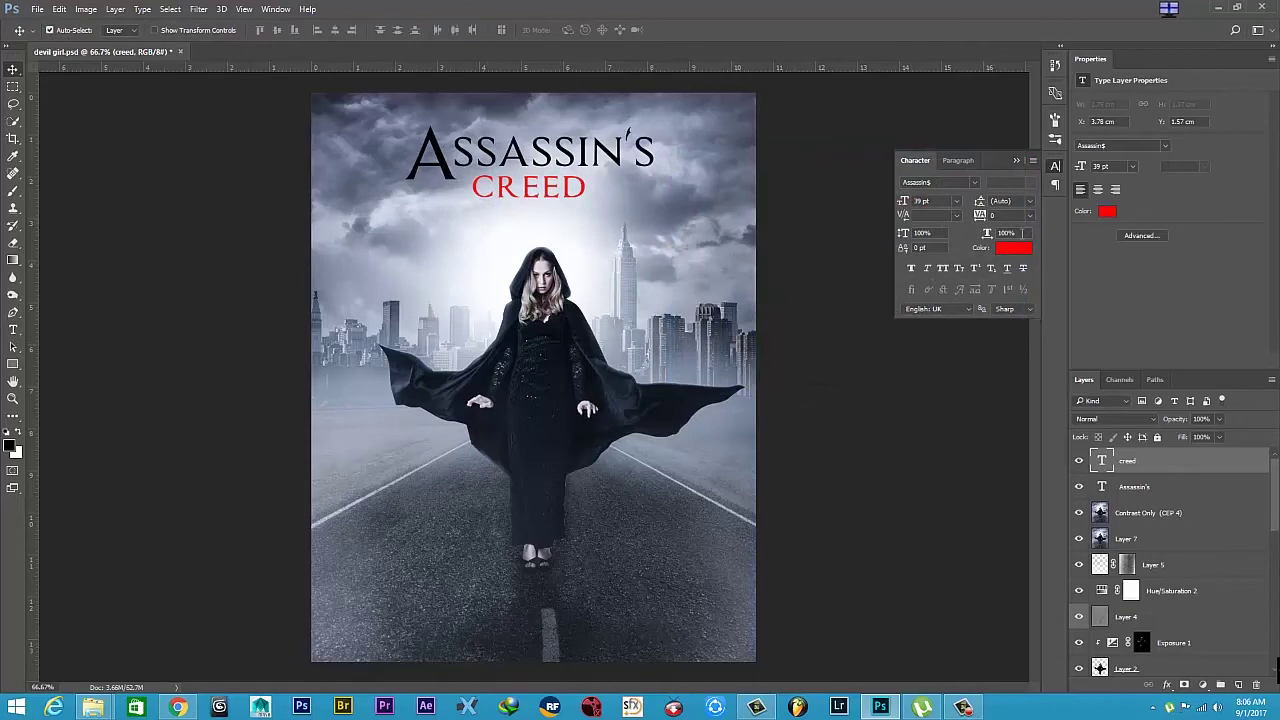
left_click_drag(843, 286, 852, 237)
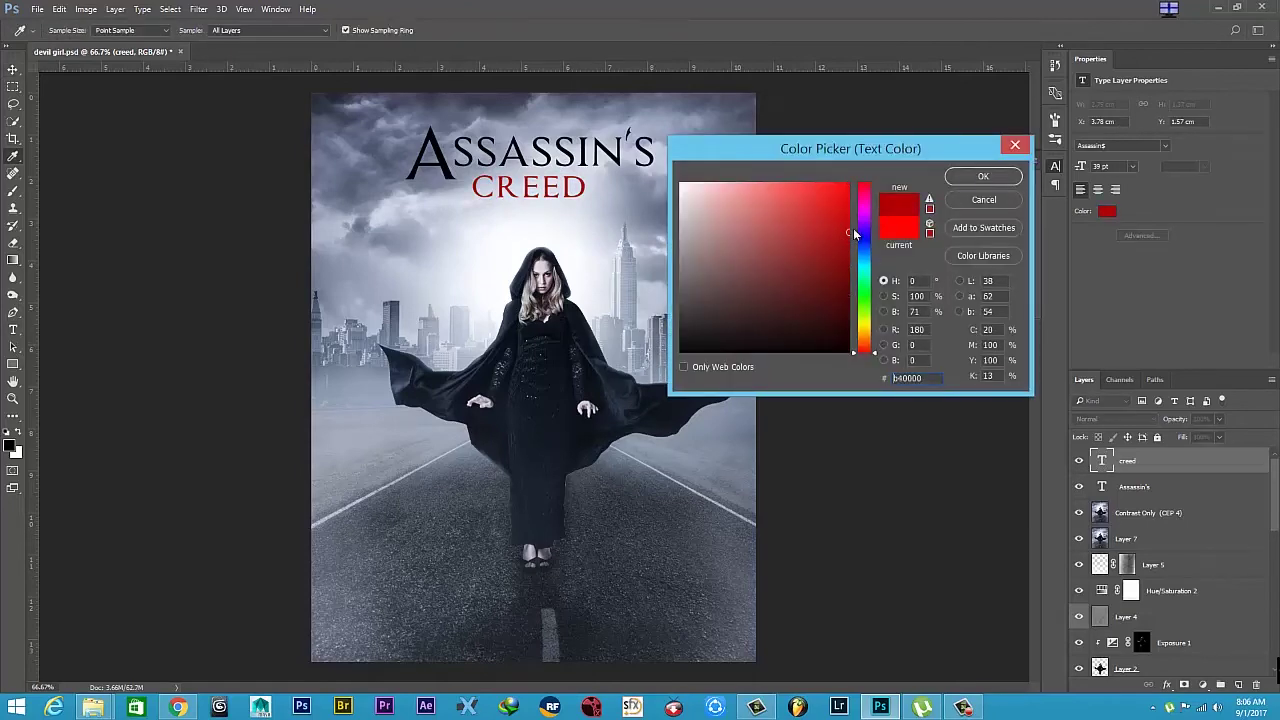
left_click(983, 176)
key("ctrl+minus")
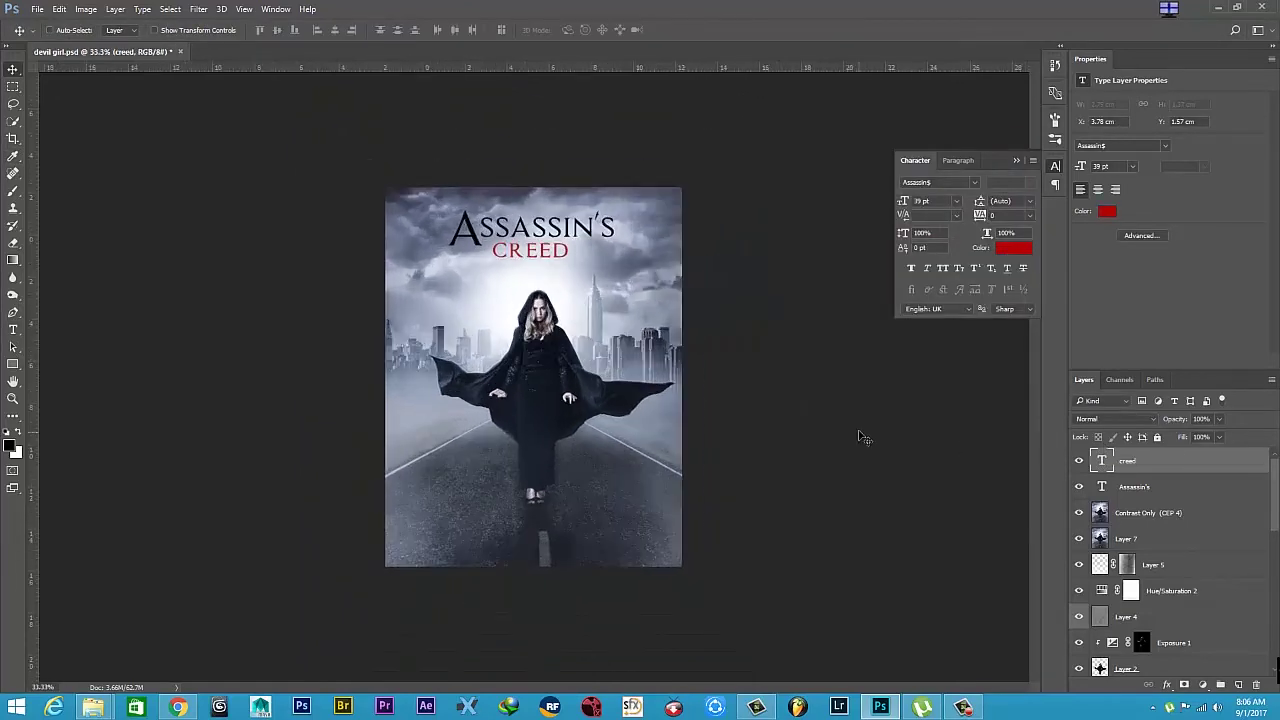
Shrink 'creed' to 33 pt and place it just beneath 'Assassin's'.
left_click(1130, 488, "shift")
left_click(1124, 466)
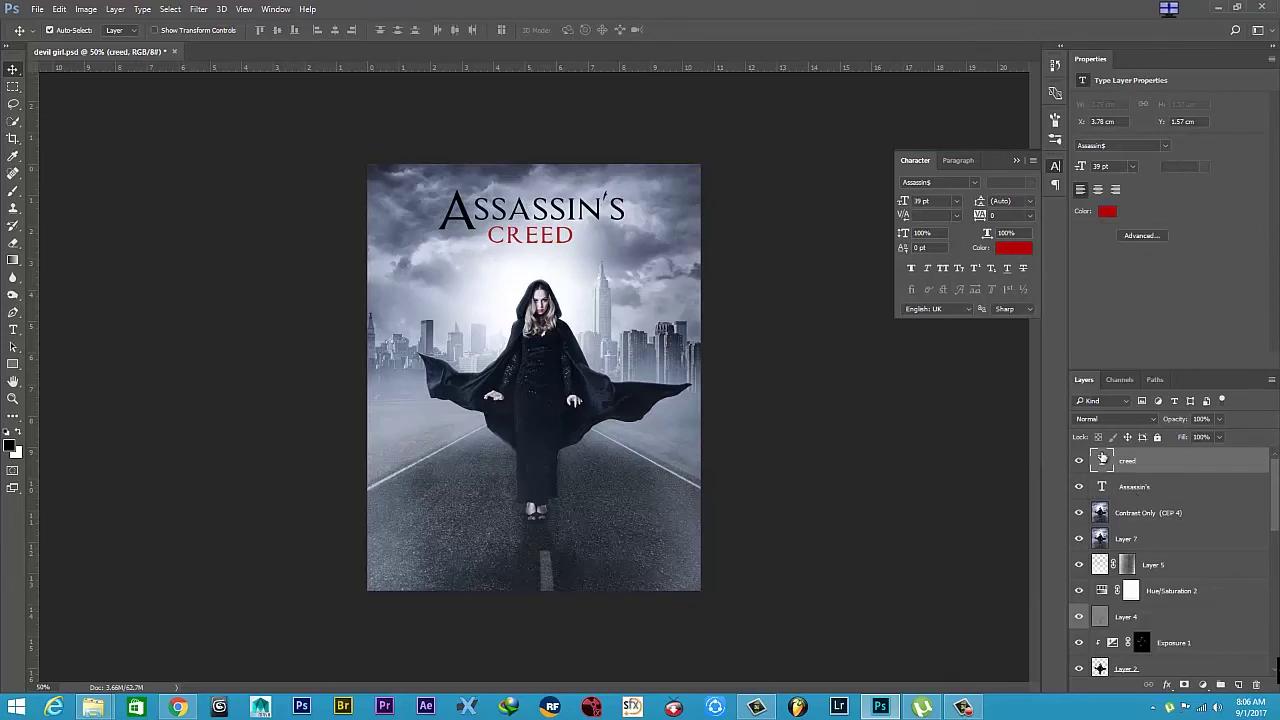
double_click(1102, 458)
left_click_drag(903, 201, 893, 201)
key("ctrl+Return")
left_click_drag(538, 236, 558, 238)
Shrink 'Assassin's' to 49 pt and nudge both title lines down.
left_click(1134, 487)
double_click(1102, 486)
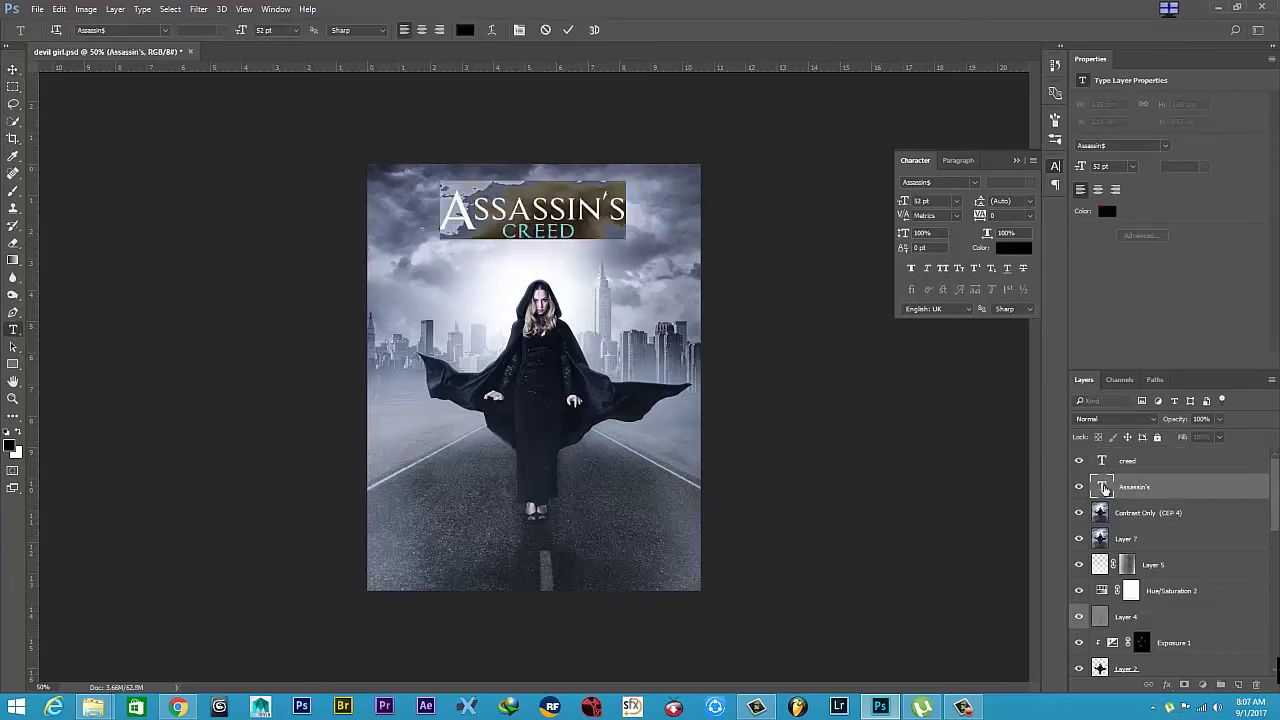
left_click_drag(903, 201, 895, 201)
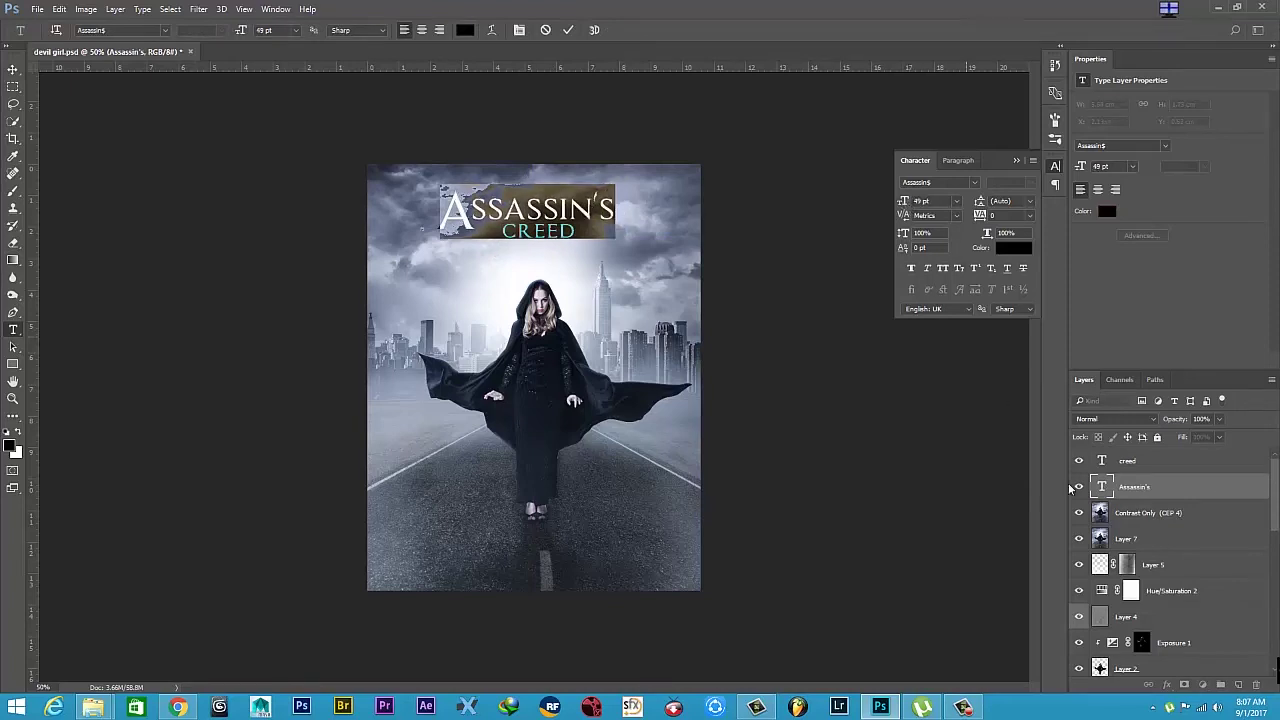
key("ctrl+Return")
left_click(1127, 460, "shift")
key("v")
key("shift+Down")
key("shift+Down")
key("shift+Down")
key("shift+Down")
key("Down")
key("Down")
key("Down")
key("Down")
key("Down")
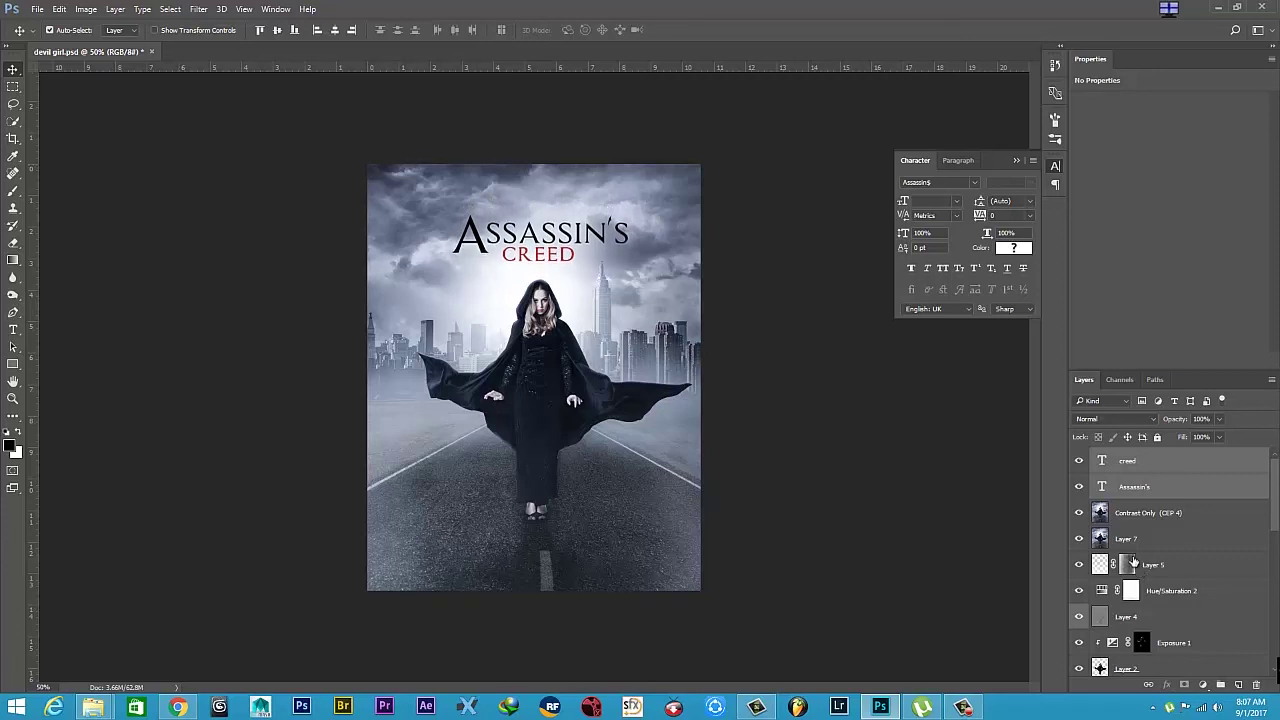
Select the creed layer and start a new text line at the poster top.
left_click(1194, 462)
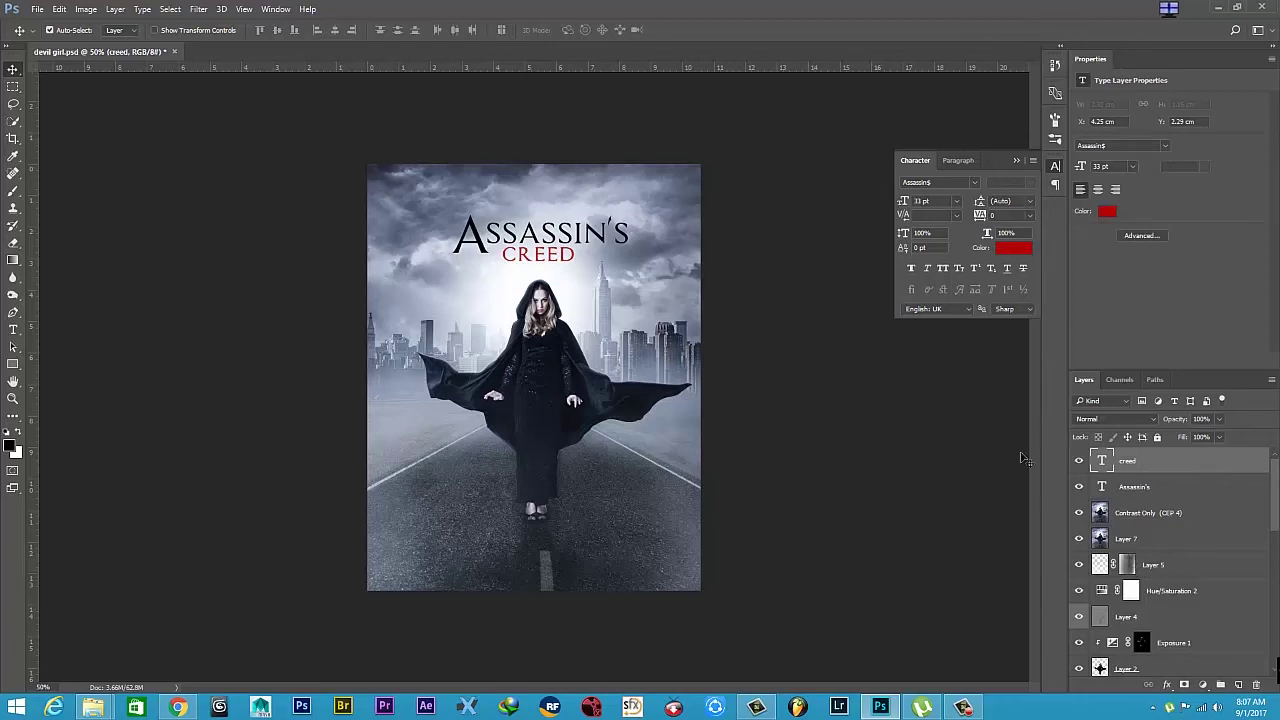
left_click(12, 332)
left_click(397, 185)
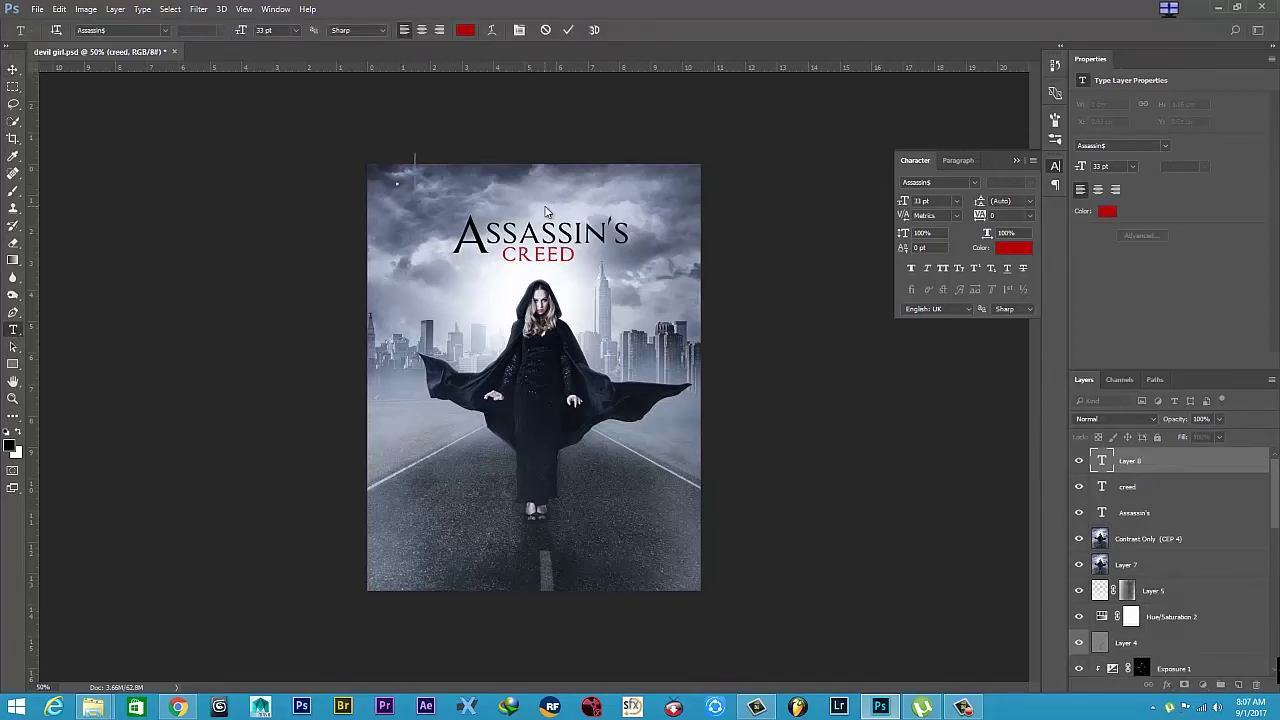
Type the actor's name in capitals, shrink it to 13 pt, and move it onto the poster.
type("MI")
type("CHAE")
type("L FASSBENDER")
left_click(1104, 460)
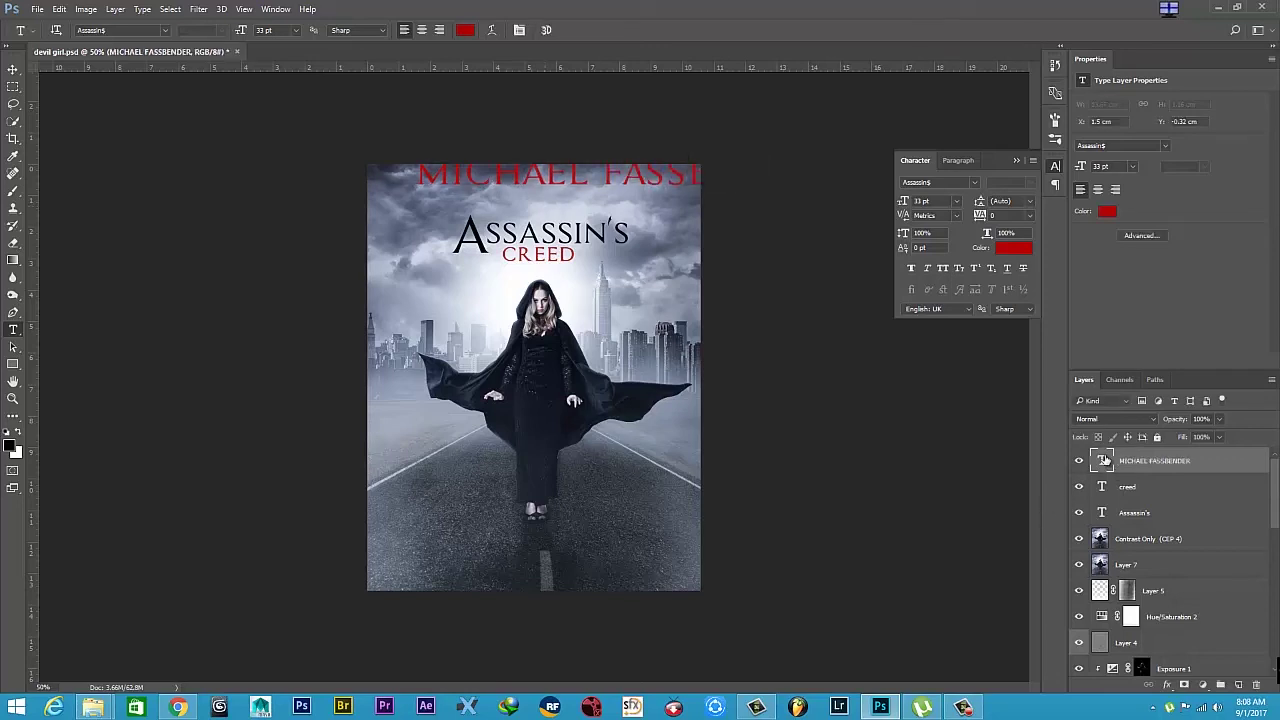
double_click(1104, 460)
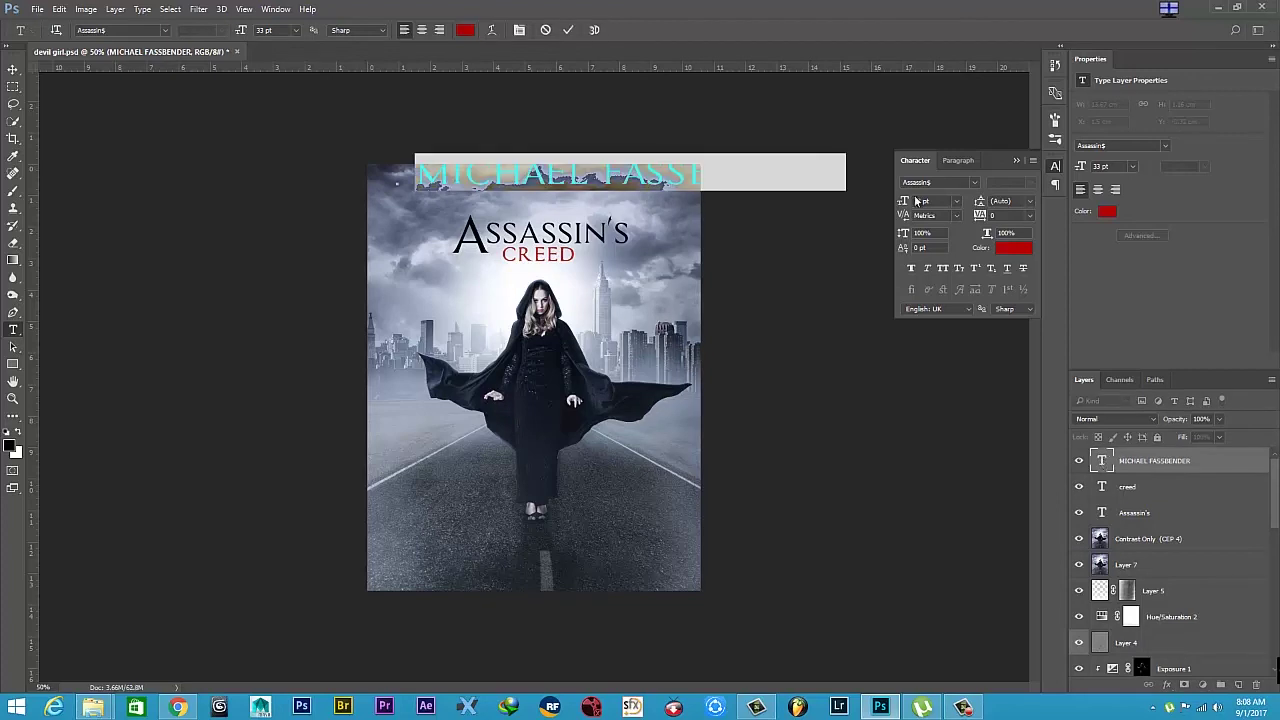
left_click_drag(905, 201, 893, 200)
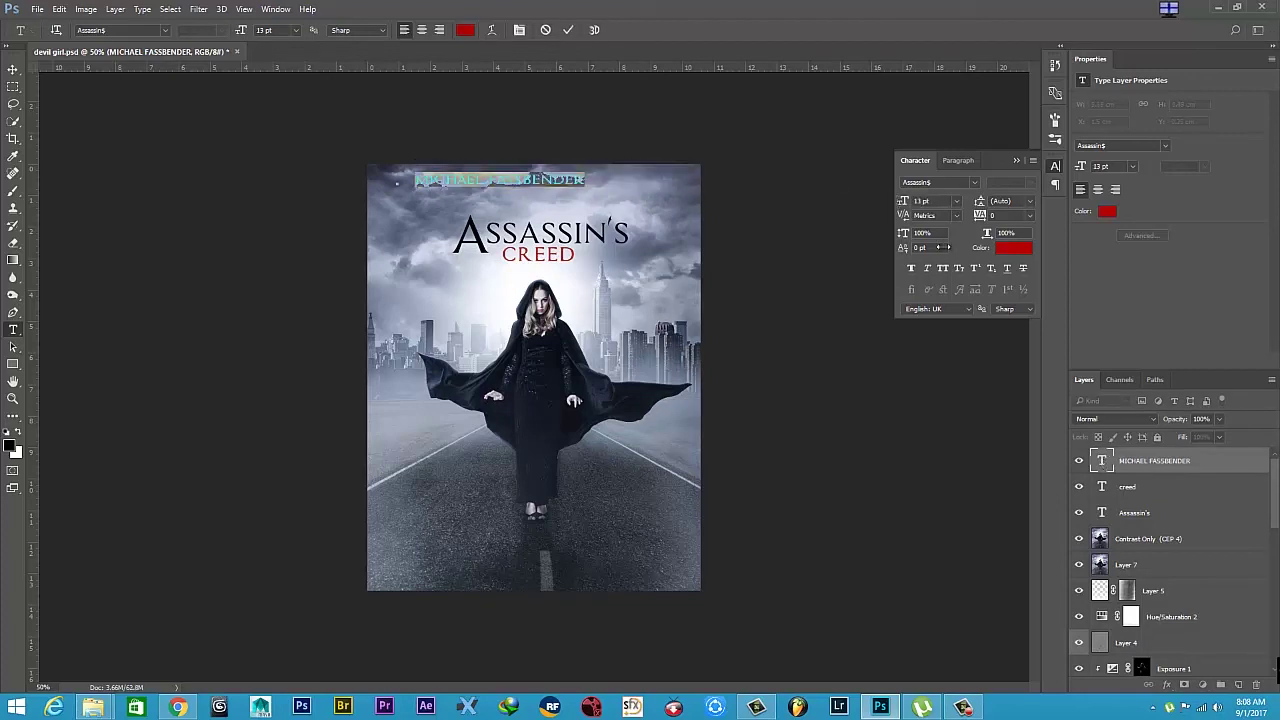
left_click(13, 68)
left_click_drag(507, 180, 536, 186)
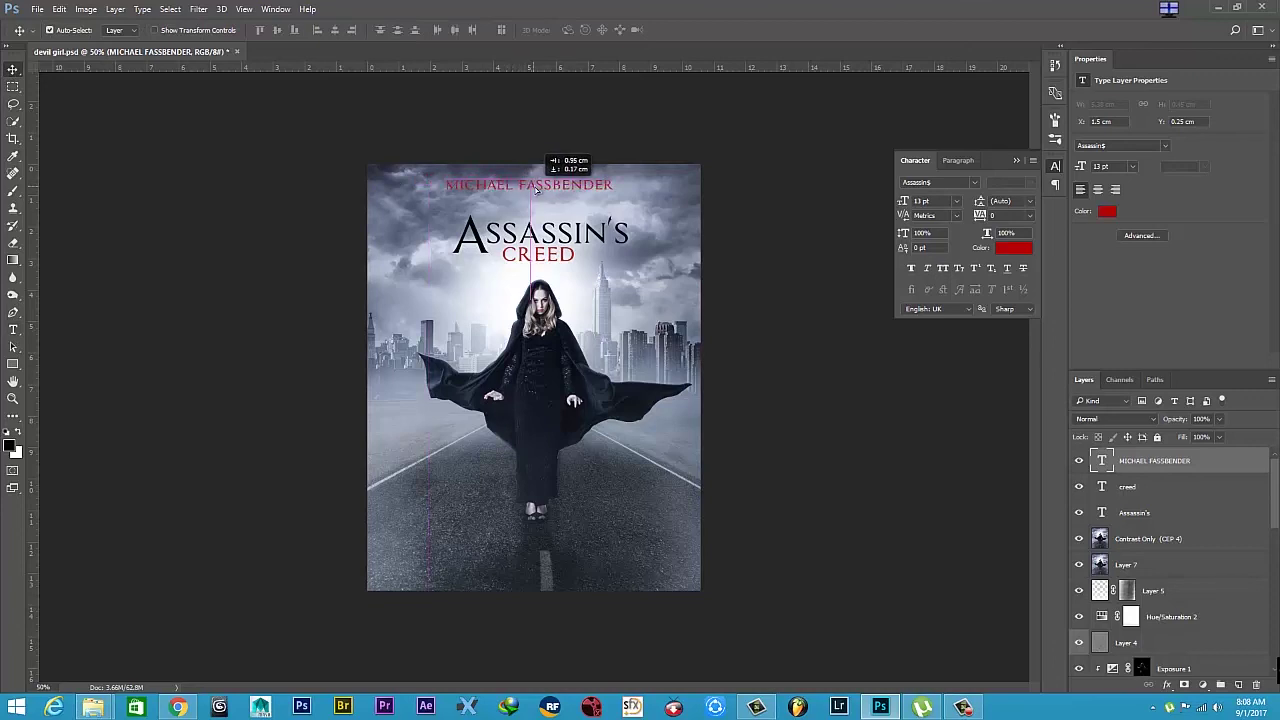
Change the actor name's text colour to pure white #ffffff.
double_click(1102, 462)
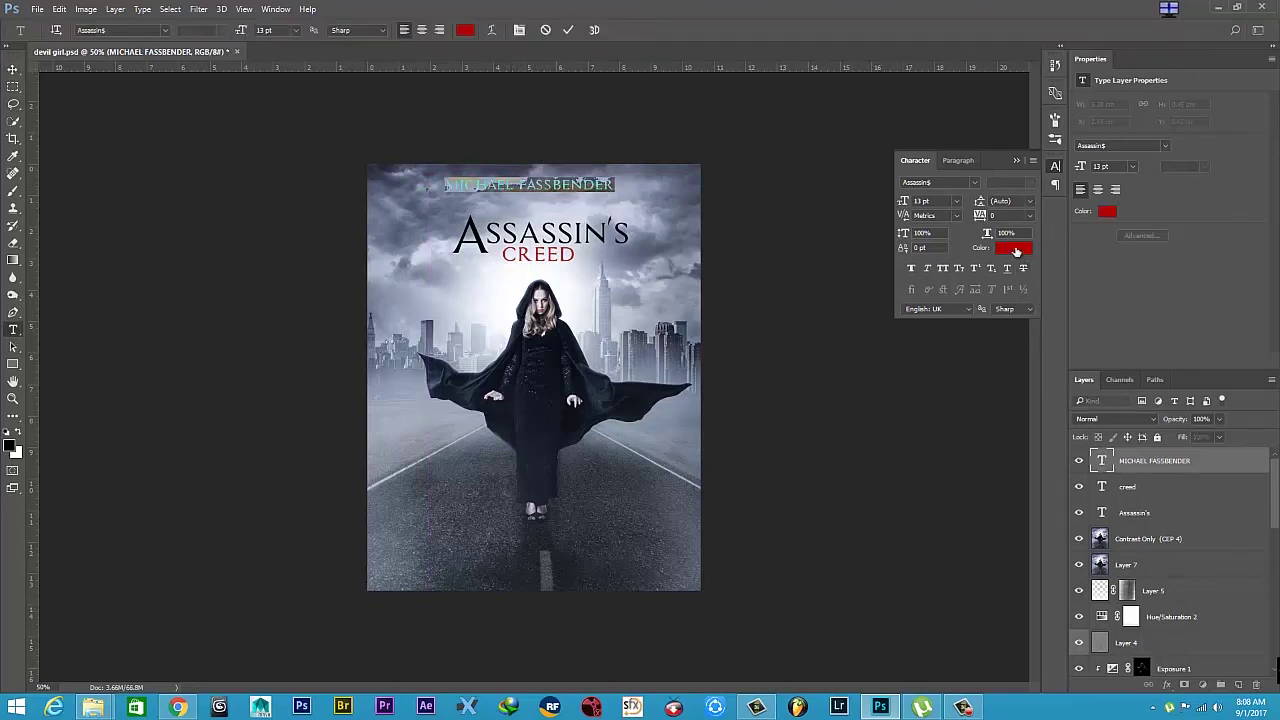
left_click(1013, 248)
left_click(681, 184)
left_click(681, 183)
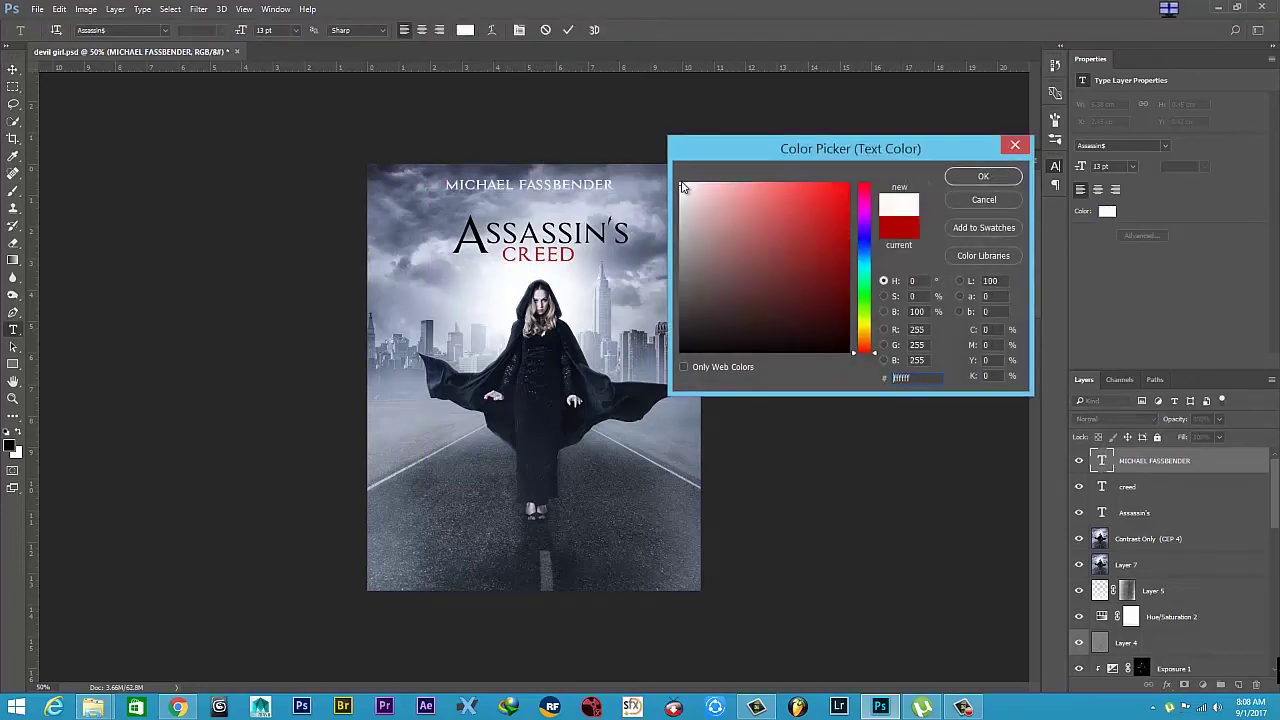
left_click(977, 178)
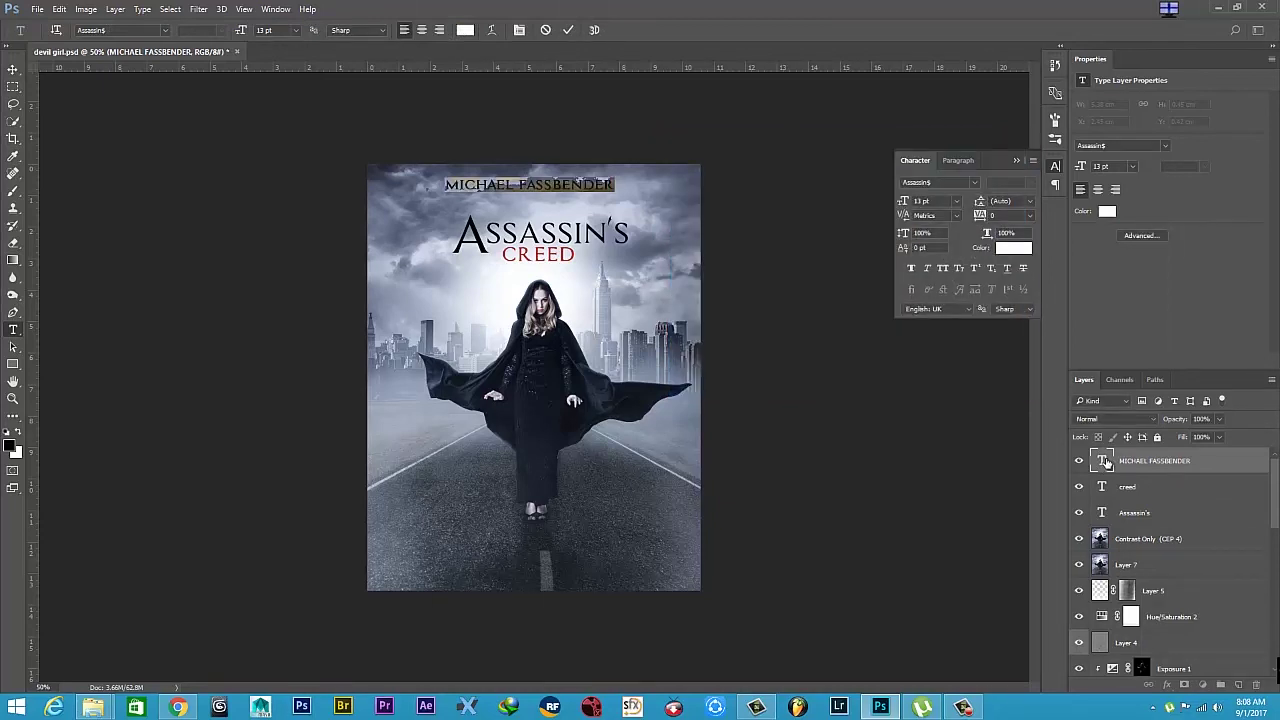
Set the actor name to EngraversGothic BT with Faux Bold, keeping automatic line spacing.
left_click(166, 31)
scroll(270, 380, "down", 5)
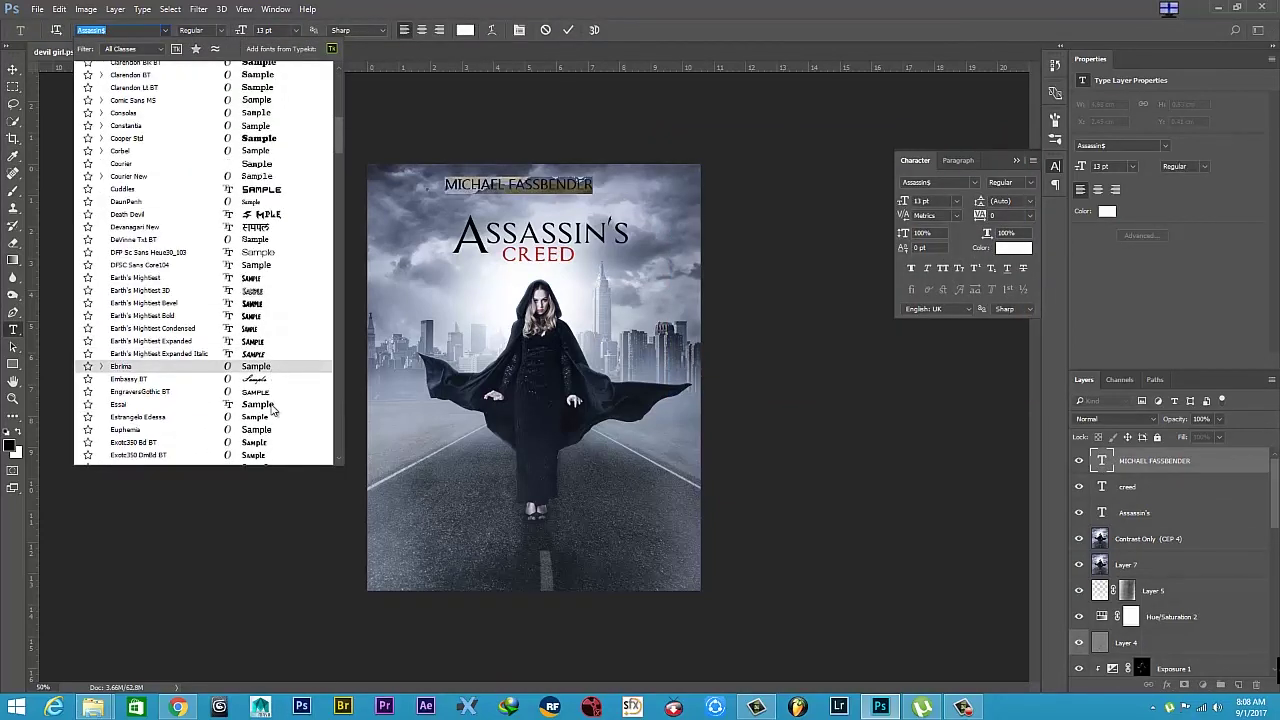
left_click(276, 393)
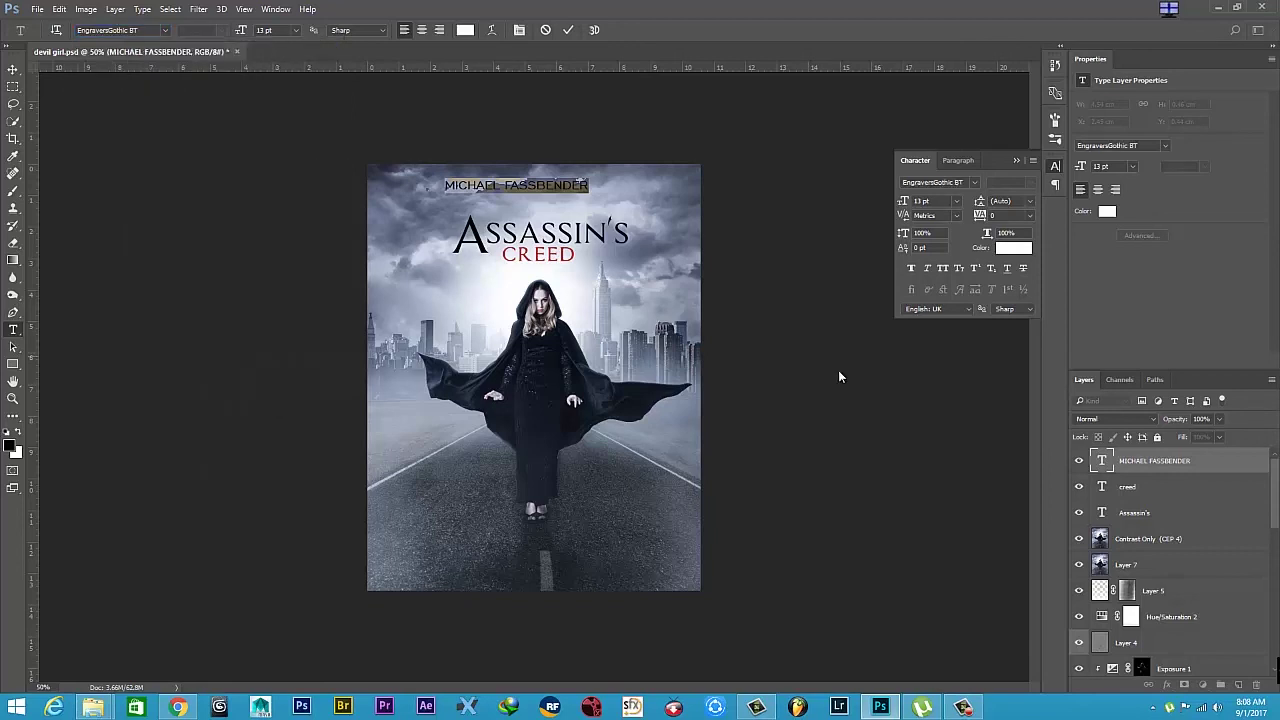
left_click(910, 268)
mouse_move(981, 203)
left_mouse_down()
mouse_move(1013, 203)
mouse_move(999, 218)
mouse_move(1010, 217)
left_mouse_up()
key("ctrl+z")
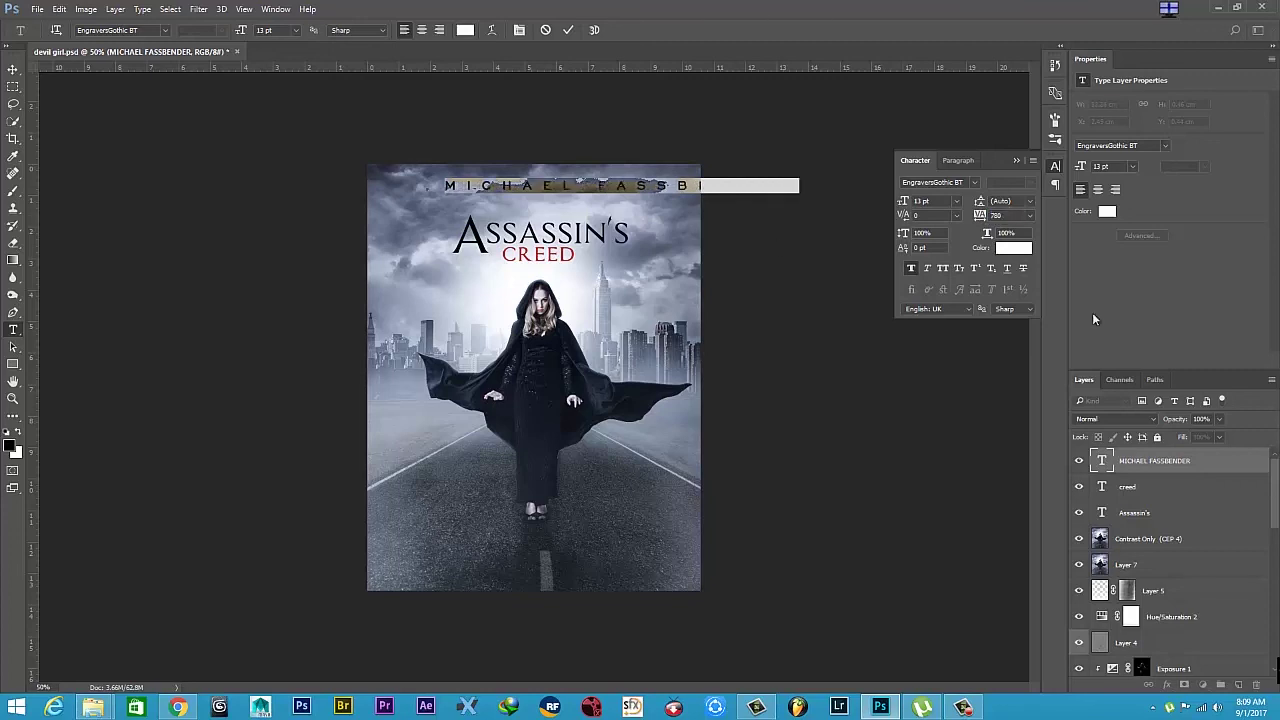
key("ctrl+Return")
Reduce the actor name to 10 pt and centre it across the top of the poster.
left_click(15, 72)
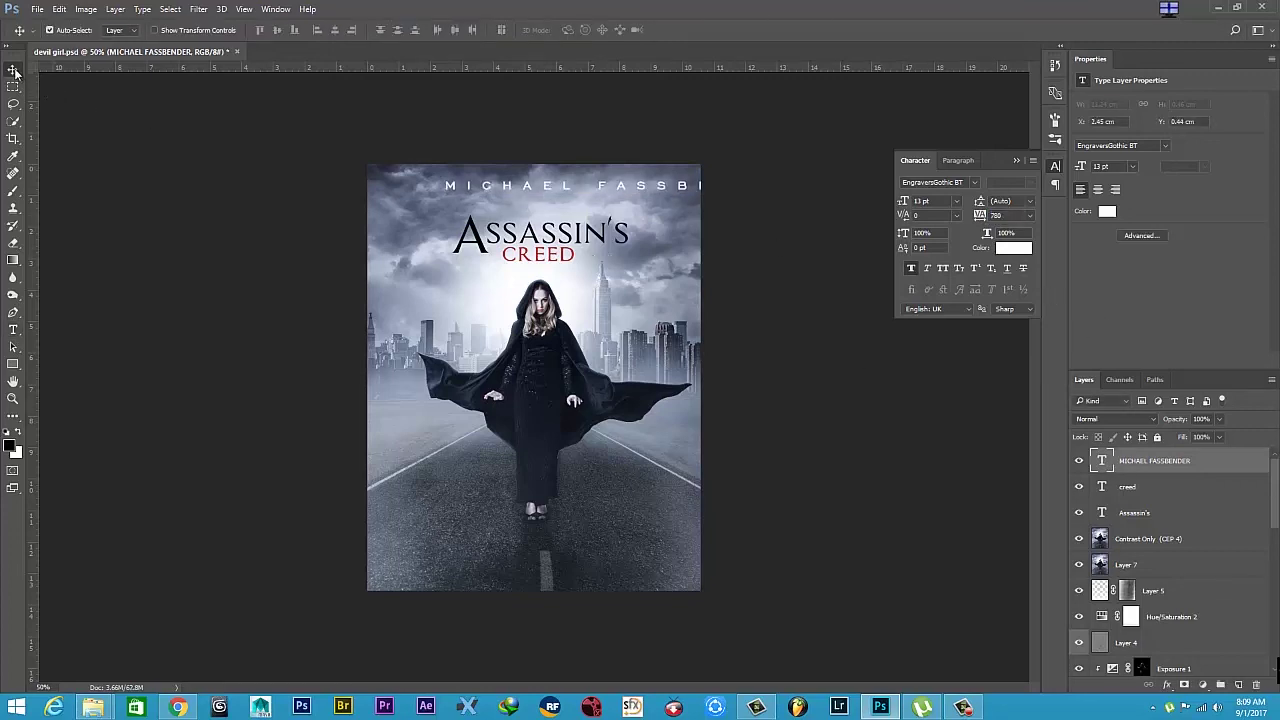
left_click_drag(510, 178, 442, 188)
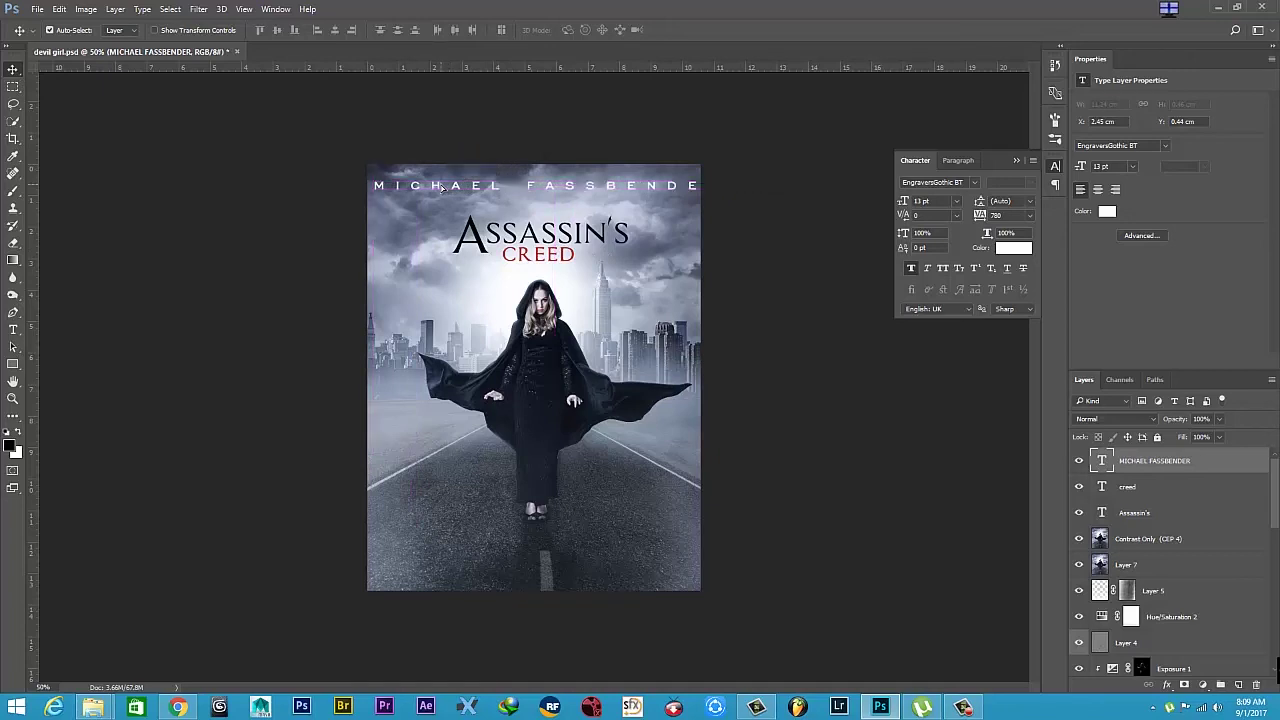
double_click(1102, 461)
left_click_drag(905, 203, 893, 204)
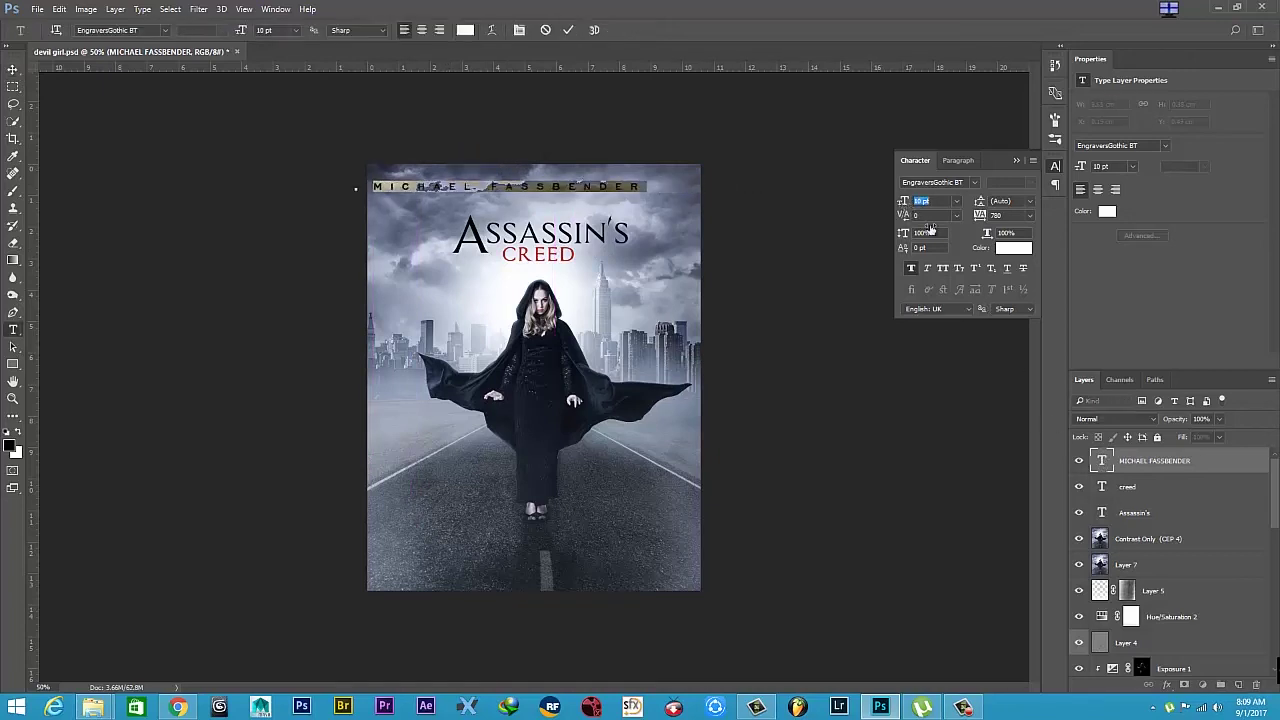
key("ctrl+Return")
key("v")
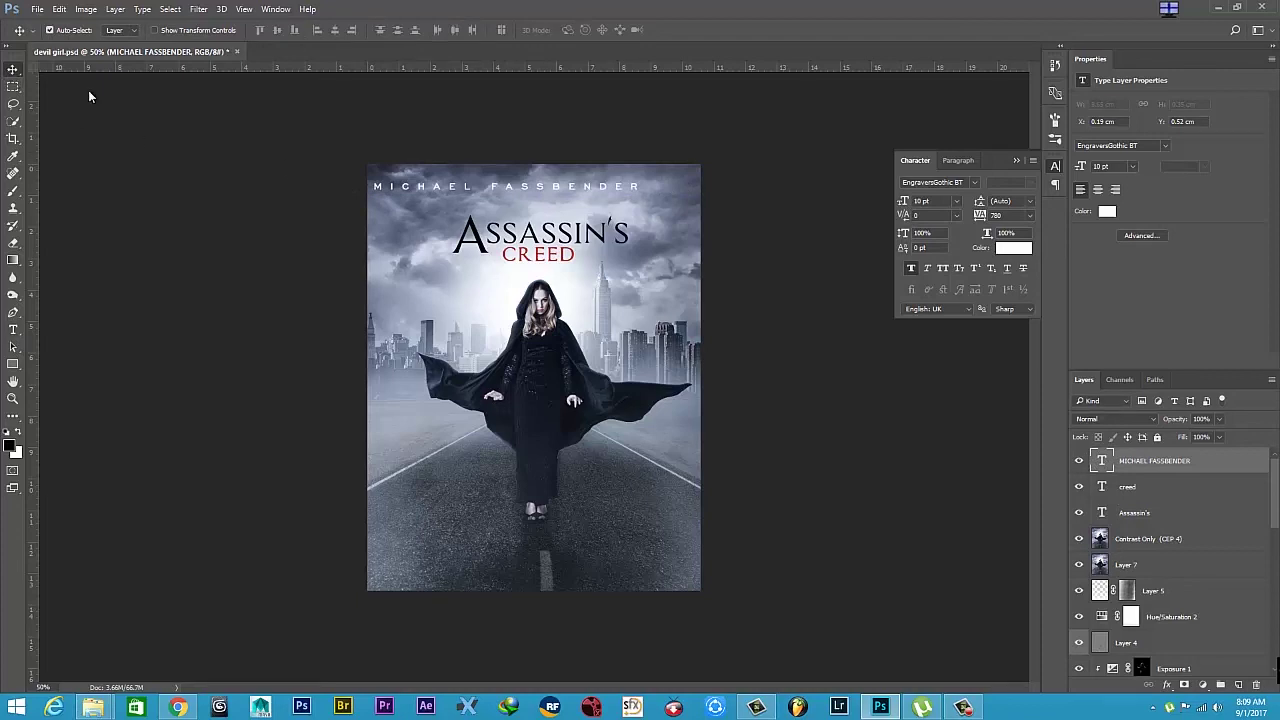
left_click_drag(540, 189, 572, 189)
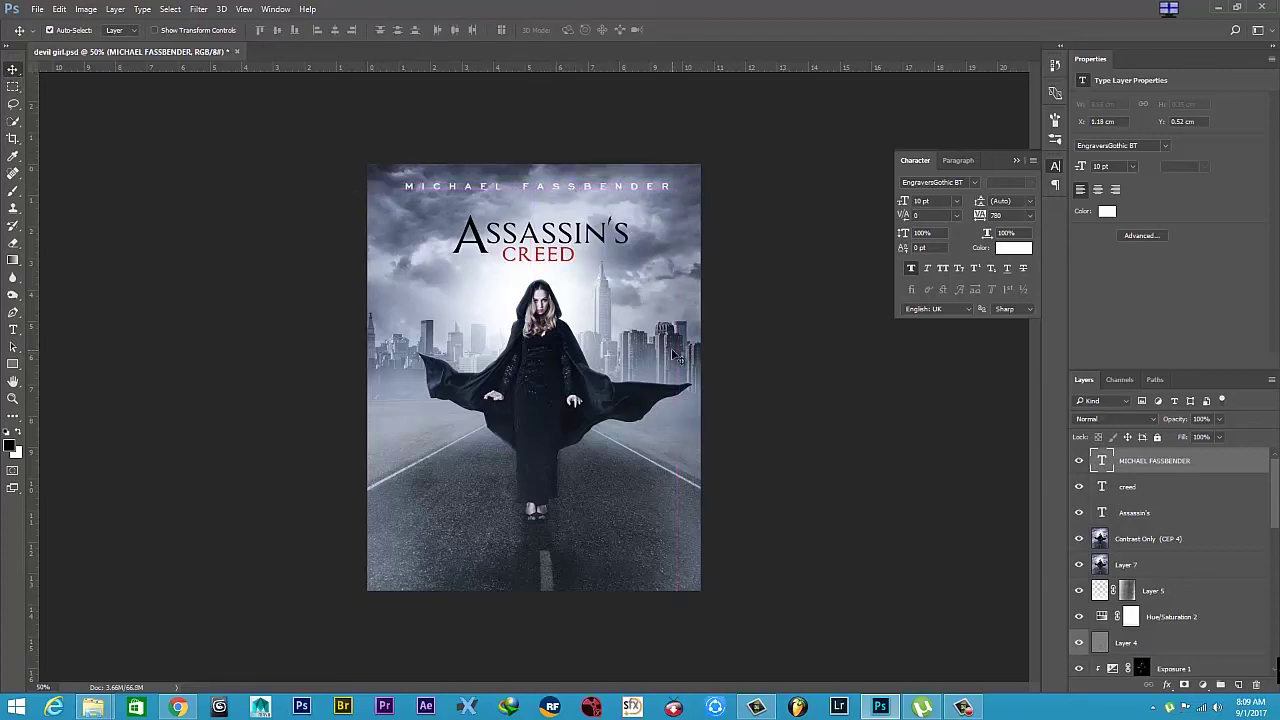
Nudge the actor-name line slightly up with the arrow keys and close the Character panel.
key("Up")
key("Up")
key("Right")
key("Right")
key("Right")
key("Left")
key("Left")
key("Left")
left_click(1014, 162)
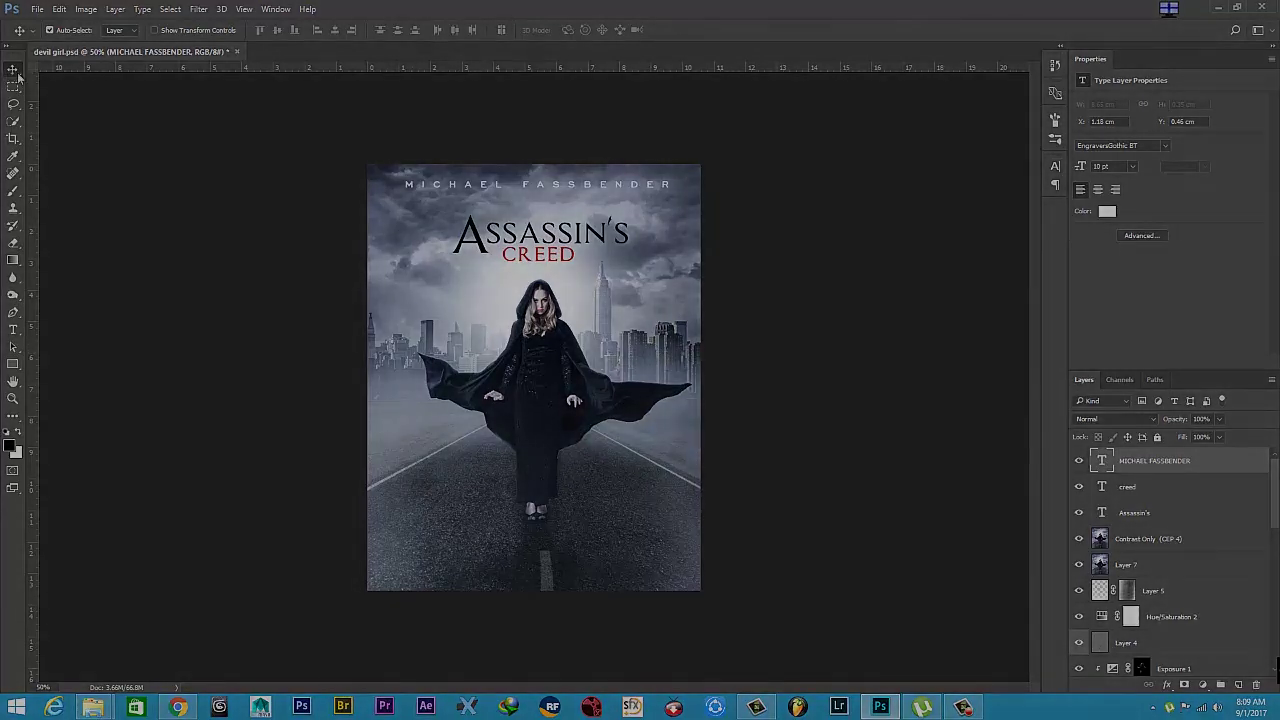
left_click(963, 708)
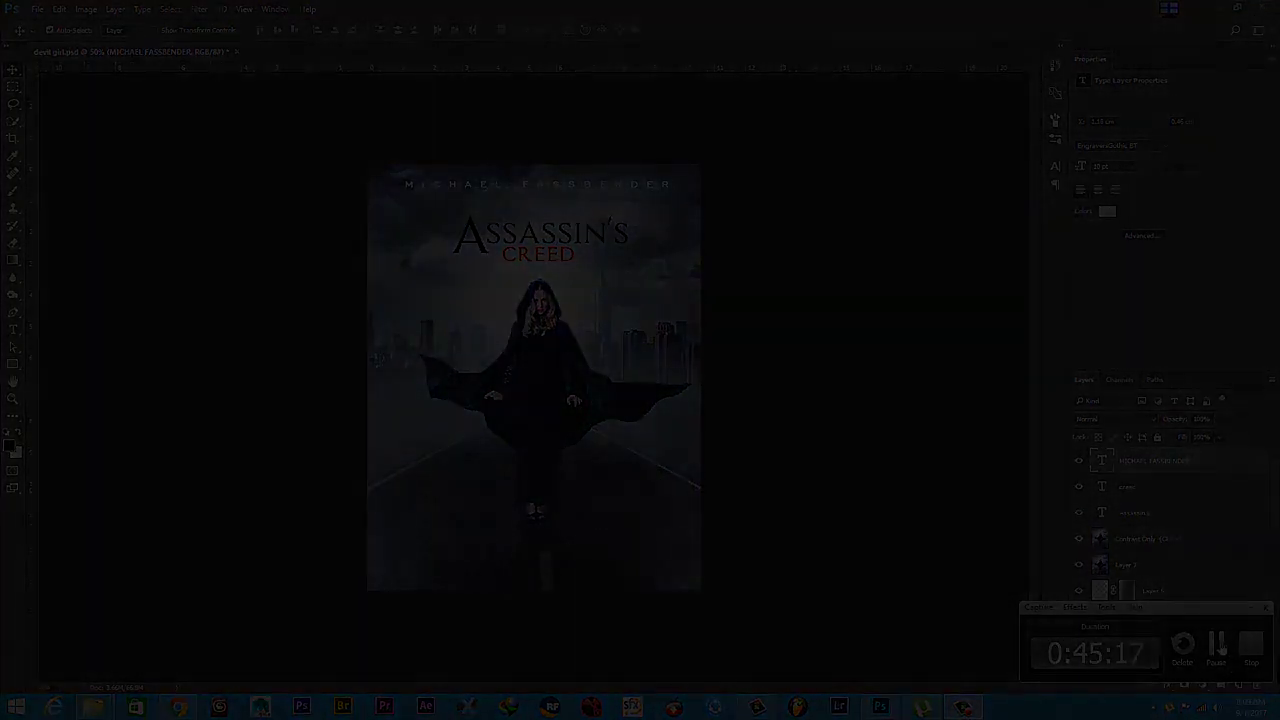